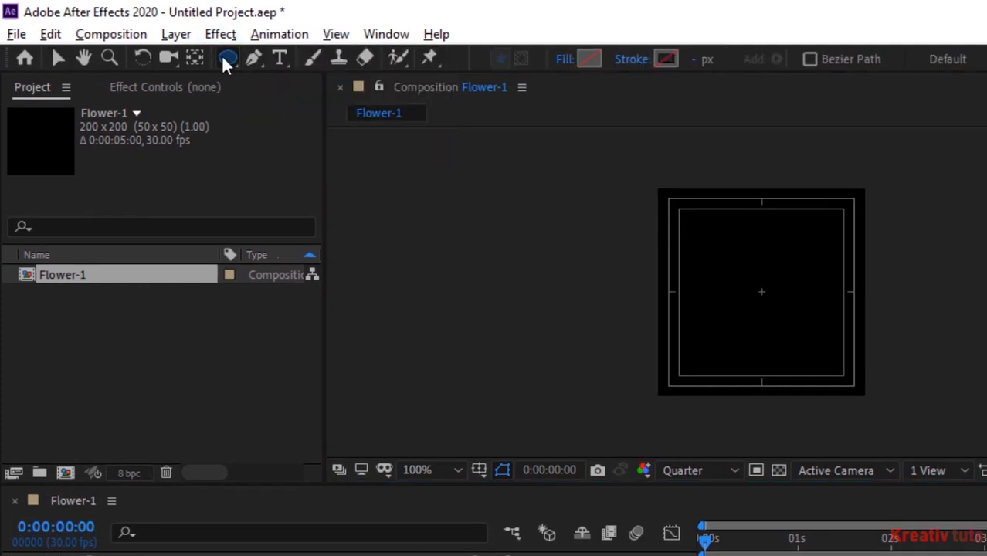
# - Create an ellipse shape layer that fills the Flower-1 composition and make it a 3D layer
pyautogui.doubleClick(225, 58)
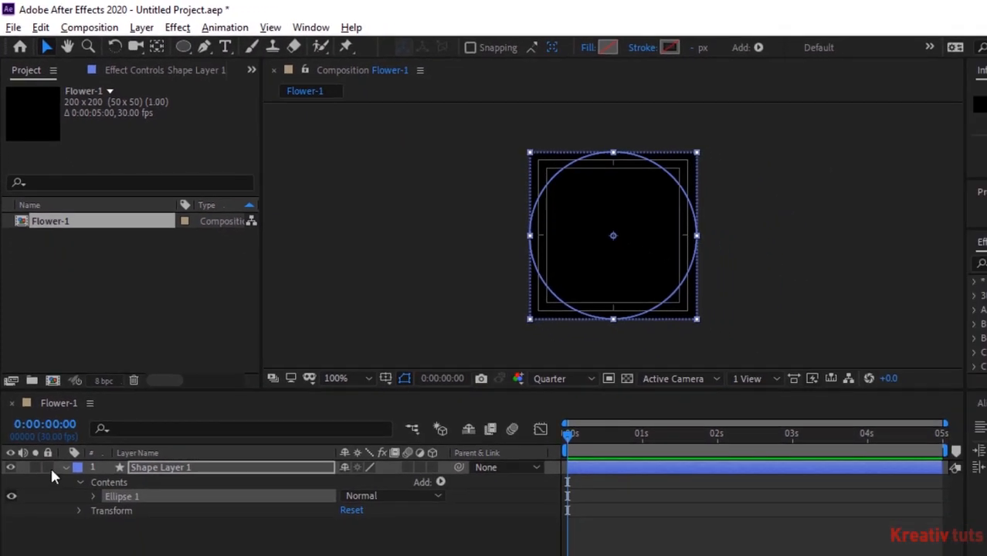
pyautogui.click(65, 467)
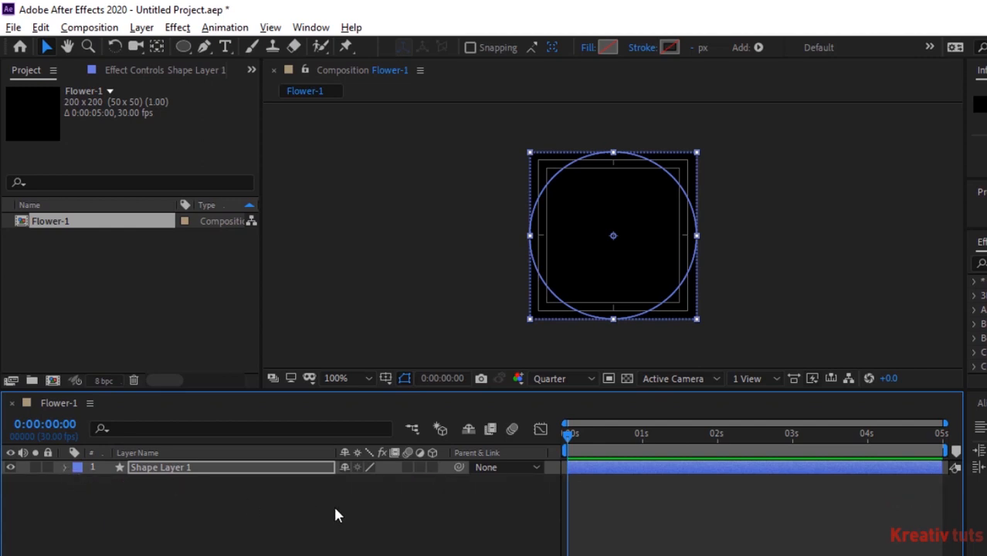
pyautogui.click(432, 468)
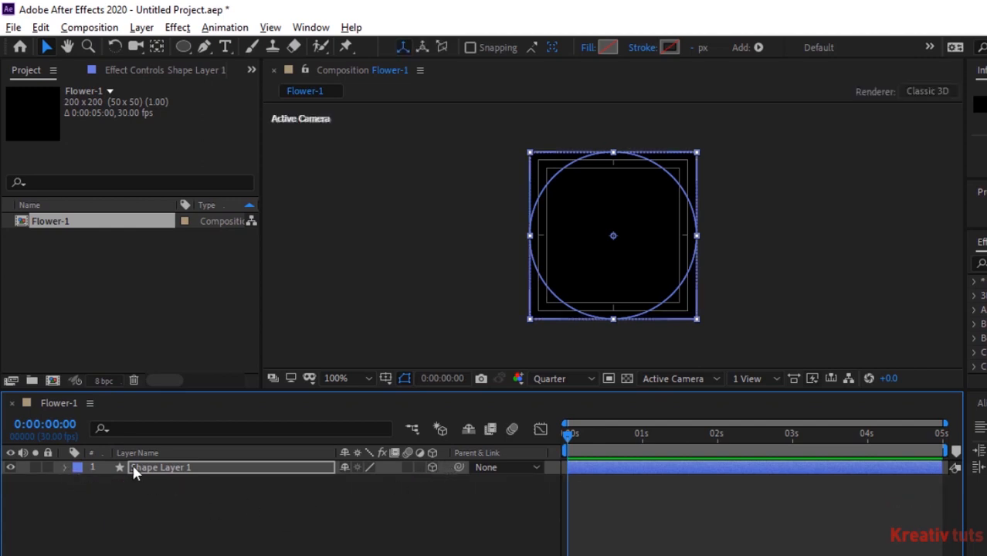
# - Add a gradient fill to Ellipse 1 and delete its plain fill and stroke
pyautogui.click(66, 468)
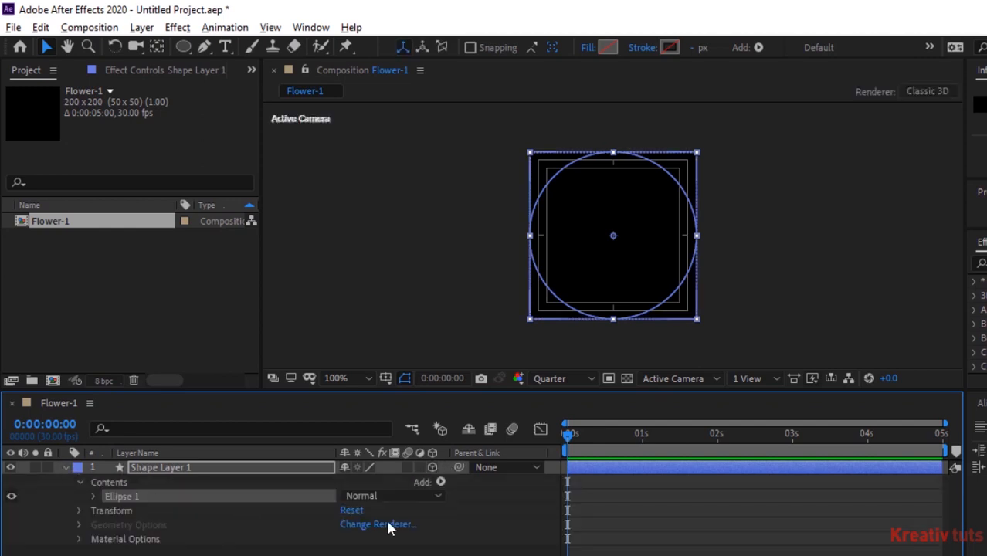
pyautogui.click(440, 482)
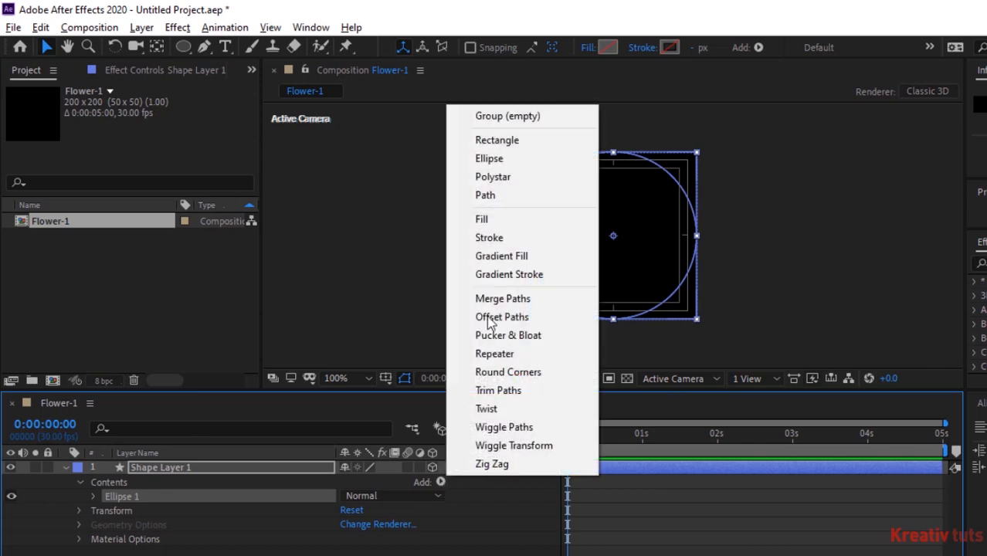
pyautogui.click(522, 255)
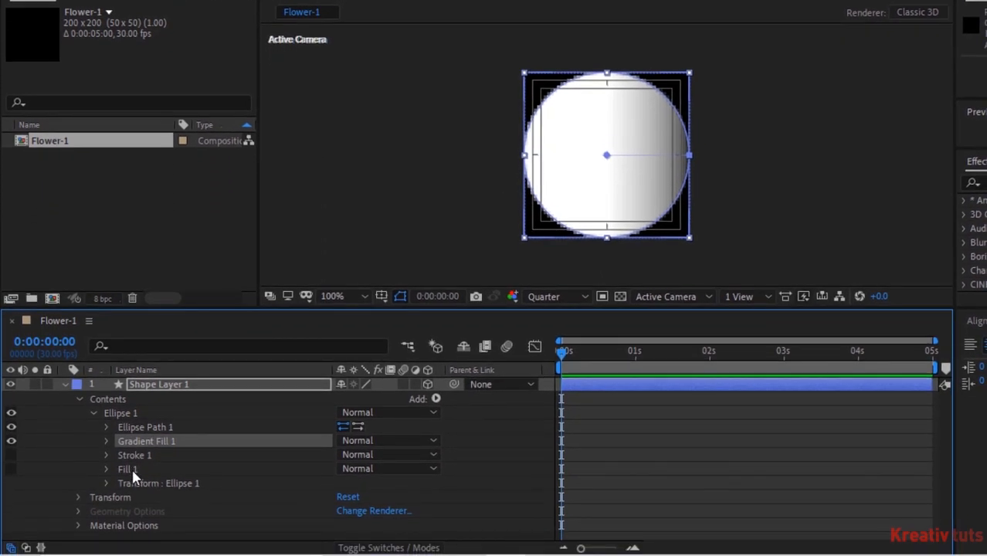
pyautogui.click(131, 548)
pyautogui.press('Delete')
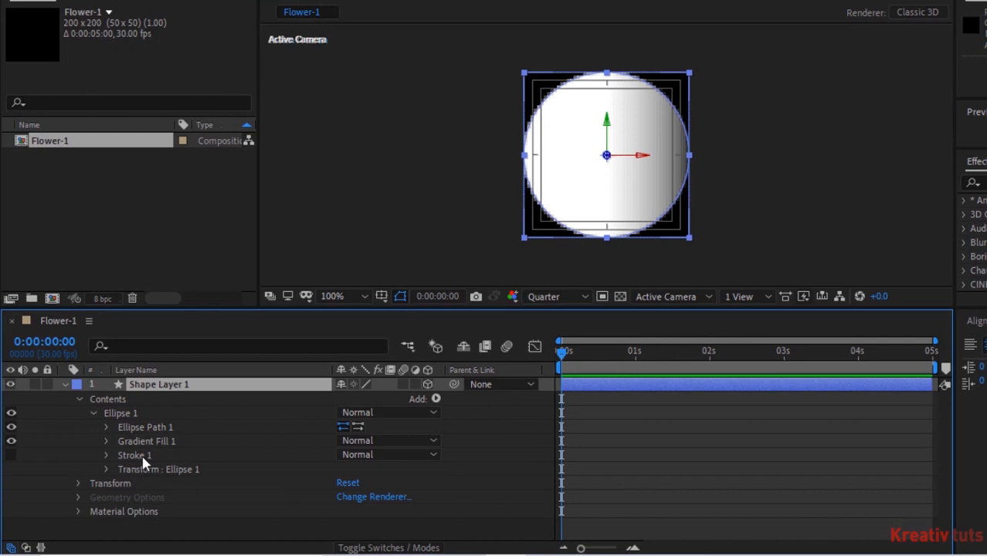
pyautogui.click(141, 457)
pyautogui.press('Delete')
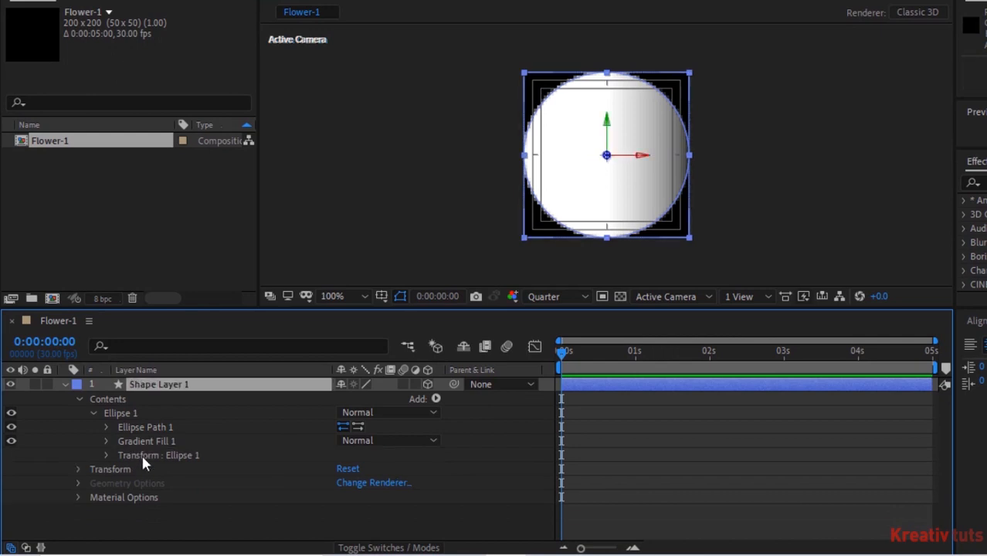
# - Set the ellipse path's size to 25 by 111 with the proportions unlinked
pyautogui.click(106, 428)
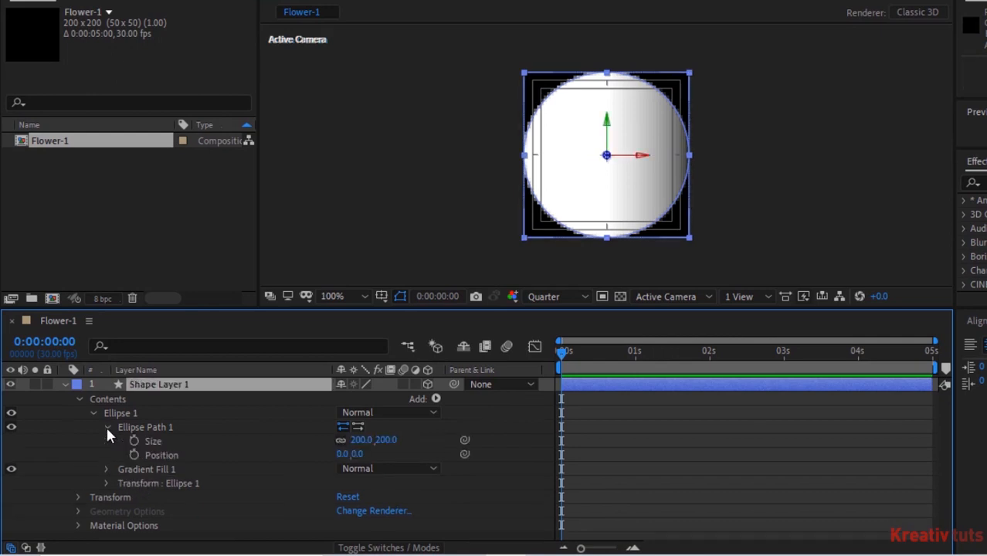
pyautogui.click(360, 439)
pyautogui.write('25')
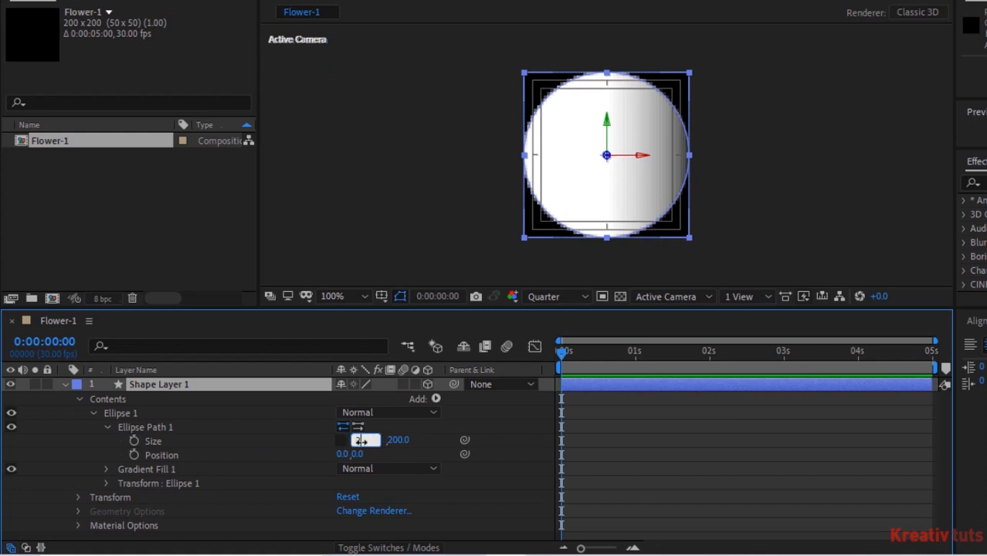
pyautogui.press('Tab')
pyautogui.write('111')
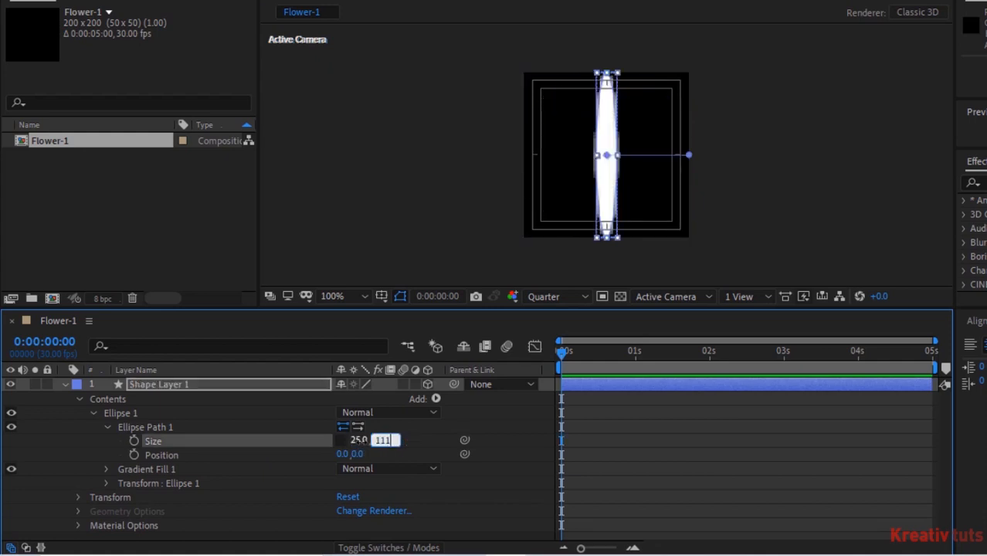
pyautogui.press('Return')
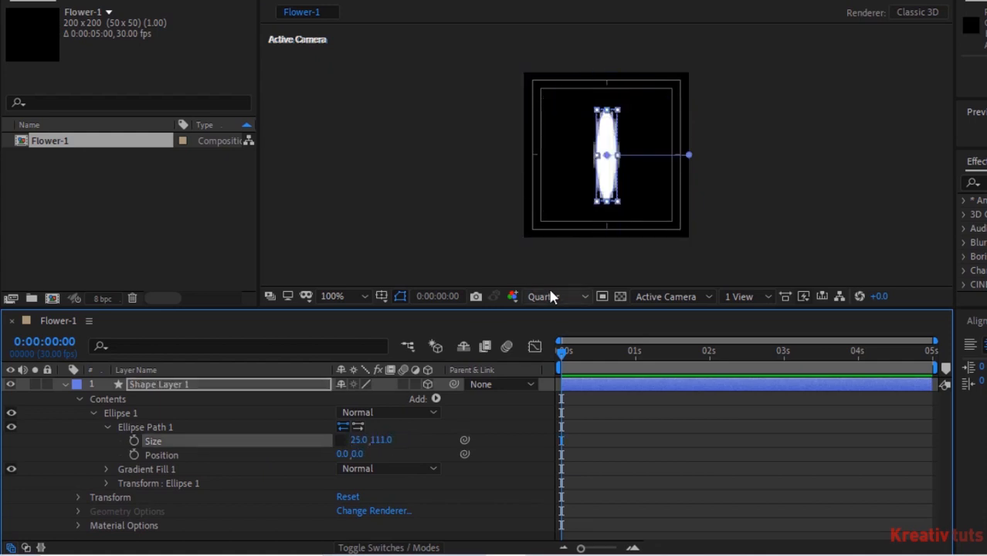
# - Set the composition preview resolution to Full and deselect the shape layer
pyautogui.click(551, 295)
pyautogui.click(557, 332)
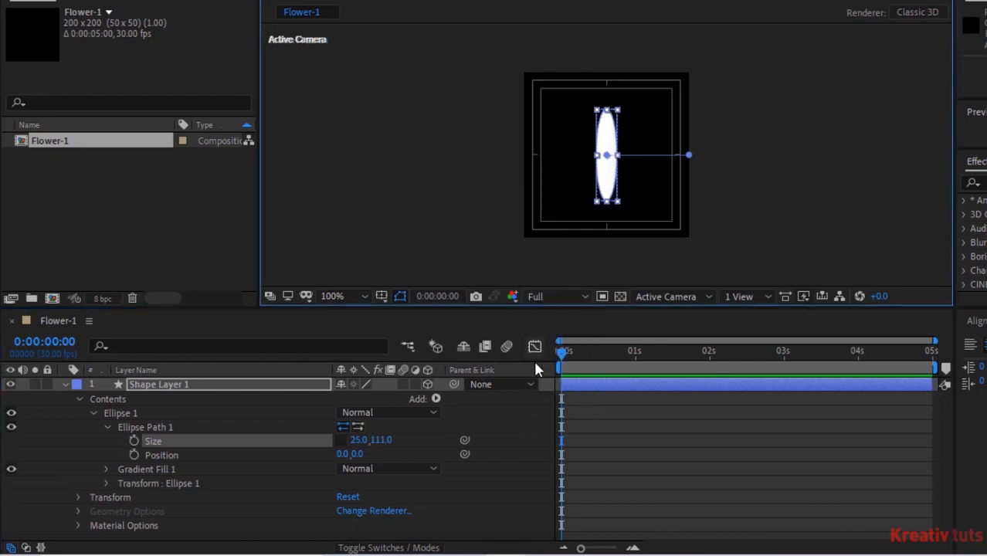
pyautogui.click(508, 429)
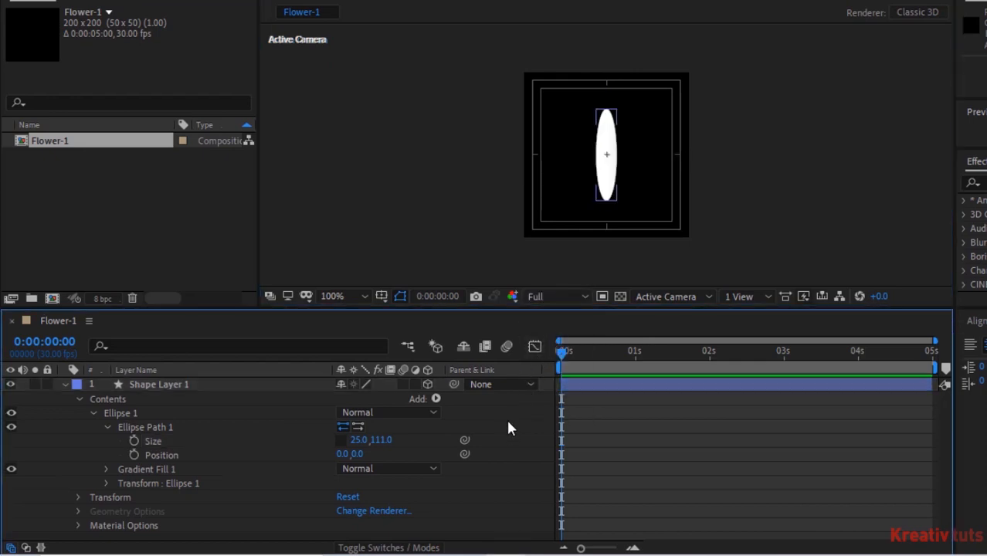
# - Set the gradient fill's start point to -0.5, 50.7 and its end point to 0, -52.8
pyautogui.click(106, 427)
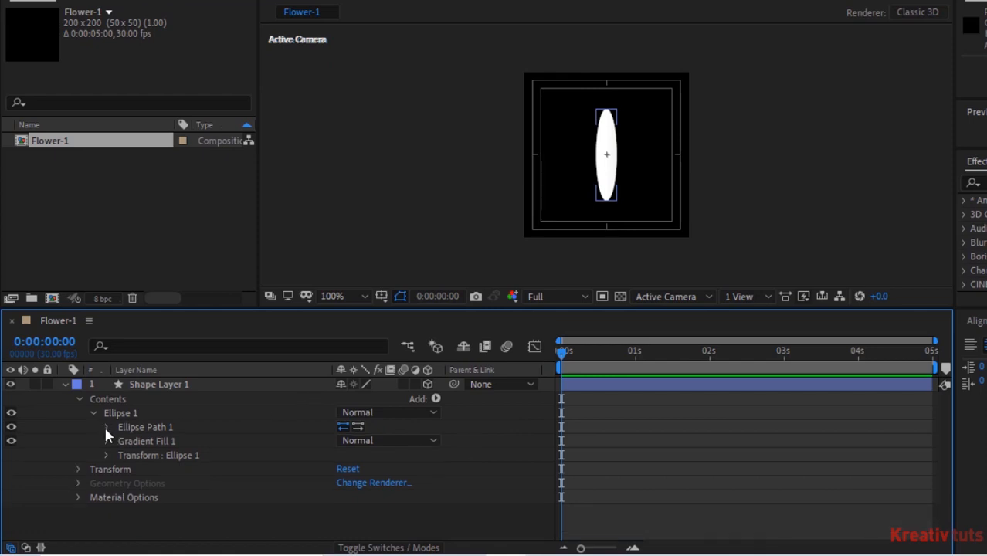
pyautogui.click(105, 440)
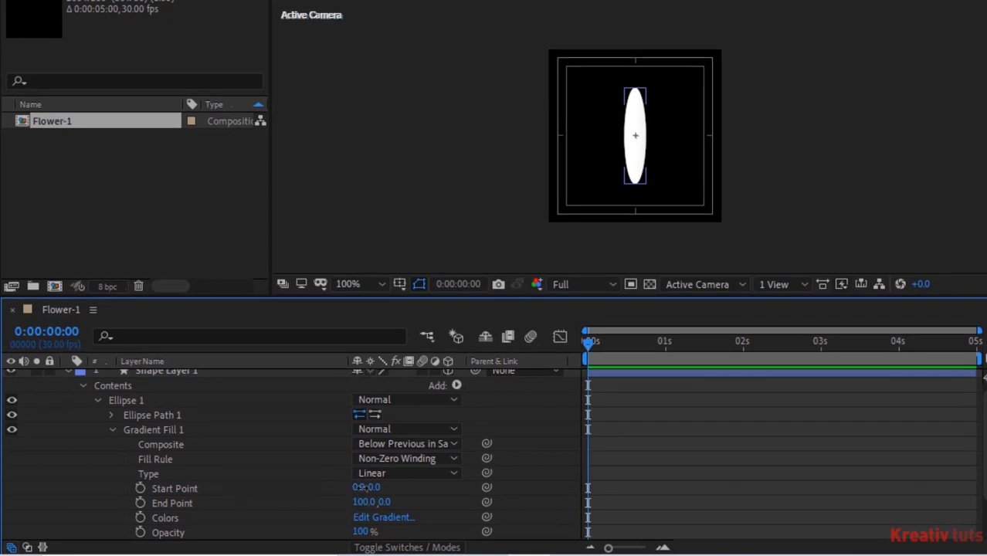
pyautogui.click(363, 488)
pyautogui.write('-0.5')
pyautogui.press('Tab')
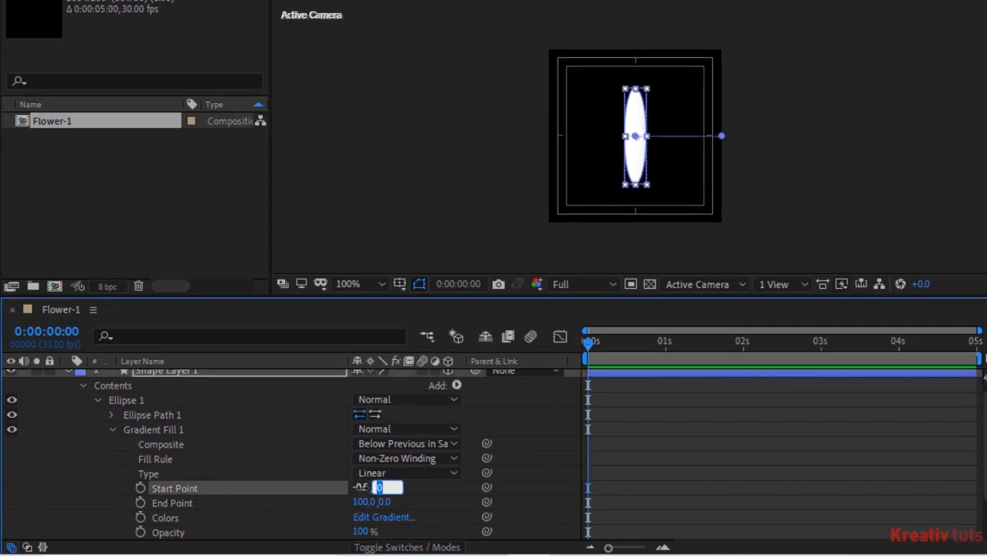
pyautogui.write('50.7')
pyautogui.press('Tab')
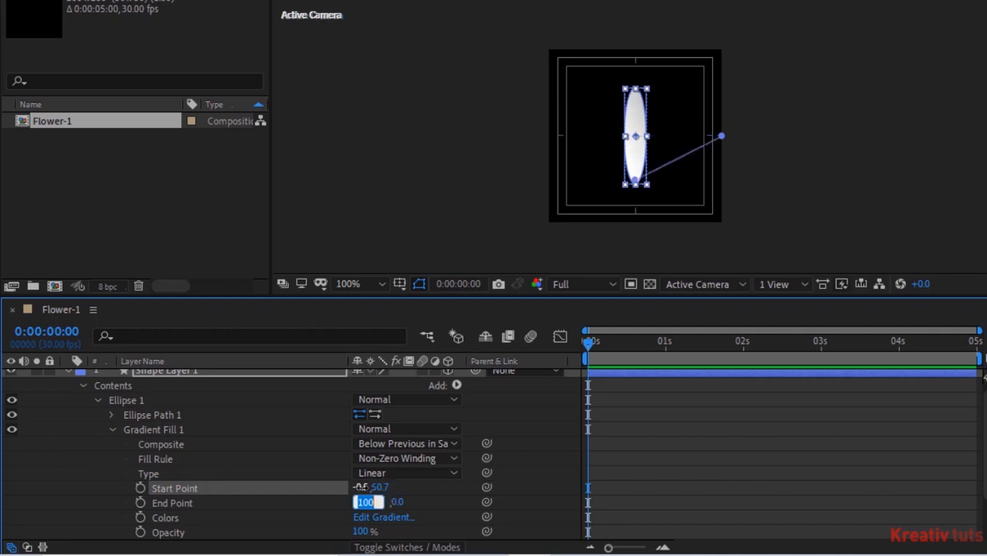
pyautogui.write('0')
pyautogui.press('Tab')
pyautogui.write('-52.8')
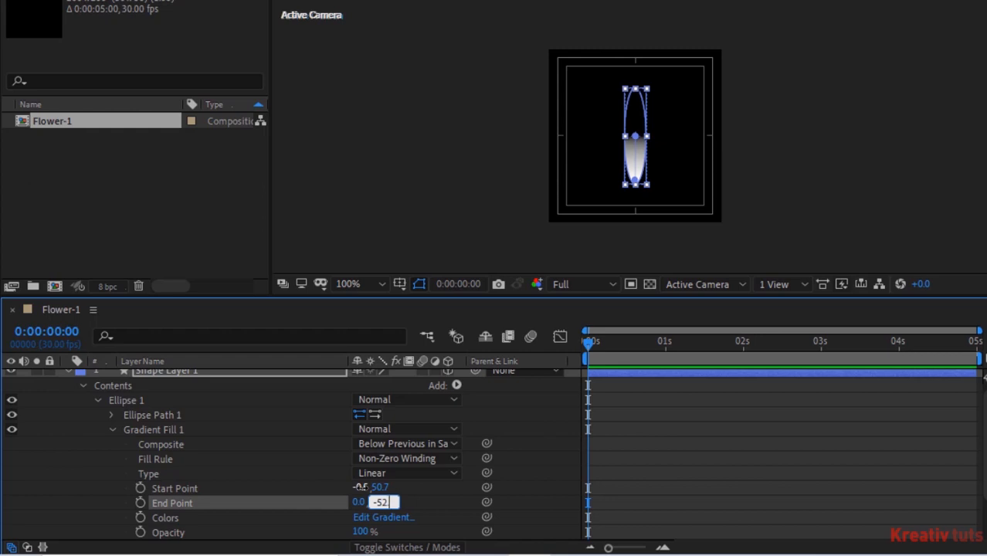
pyautogui.press('Return')
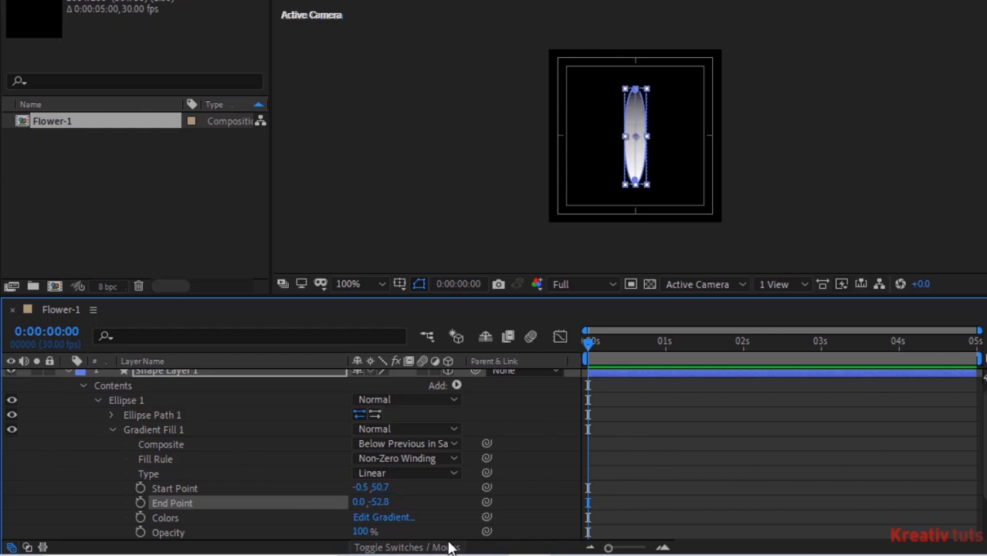
# - Open the gradient fill's colours for editing and make the starting colour stop black (000000)
pyautogui.click(386, 517)
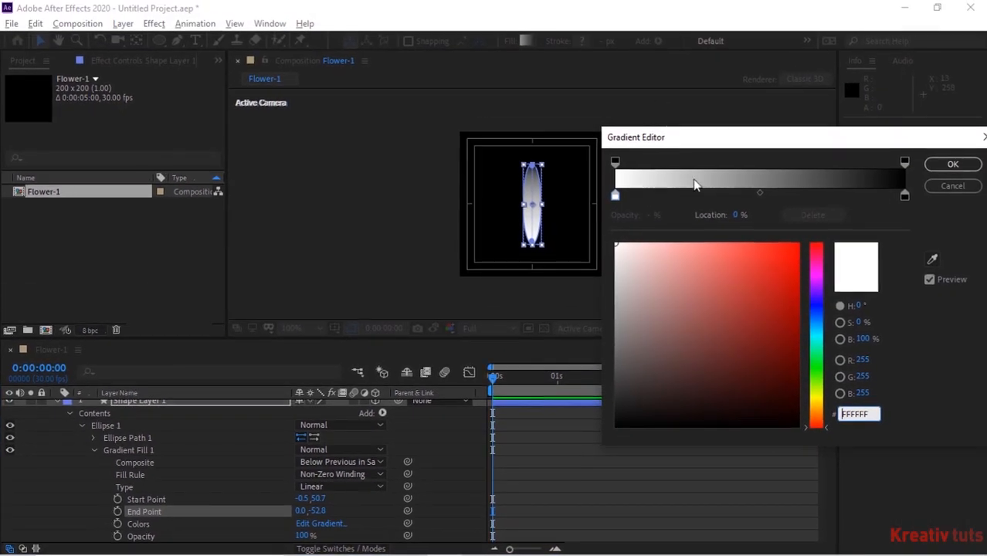
pyautogui.click(682, 156)
pyautogui.moveTo(671, 362); pyautogui.dragTo(591, 440)
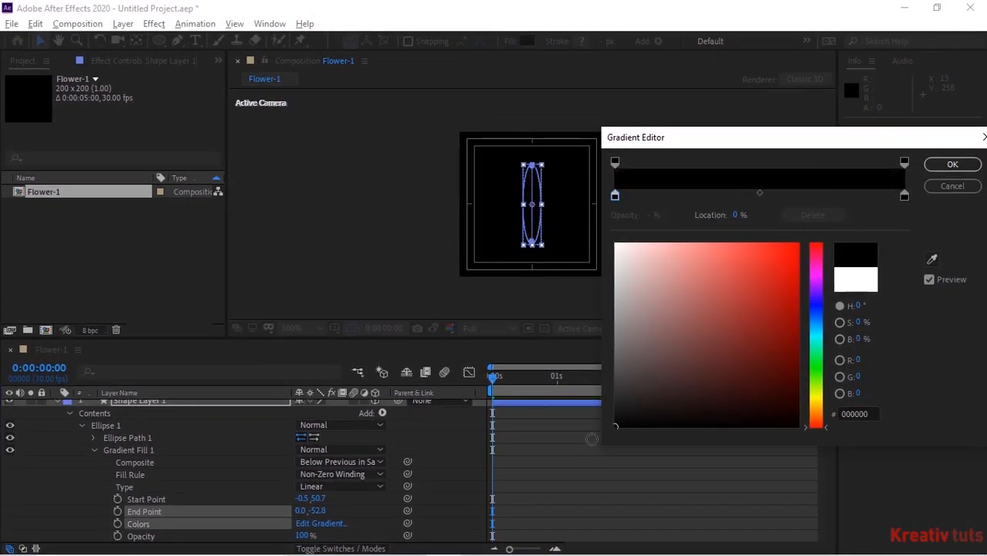
# - Set the gradient's end colour stop to hue 316, saturation 55 and brightness 99, and accept the gradient
pyautogui.click(905, 199)
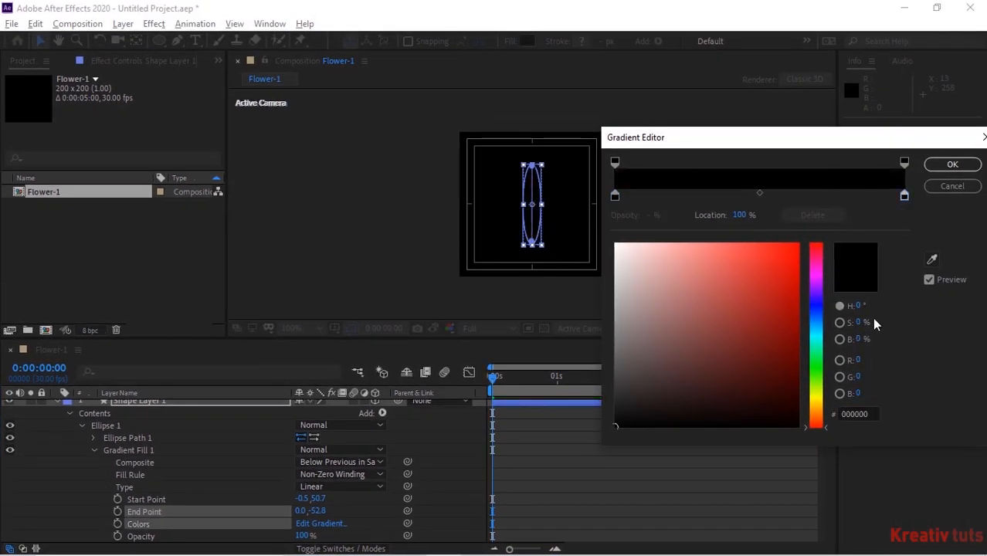
pyautogui.click(859, 307)
pyautogui.write('316')
pyautogui.press('Tab')
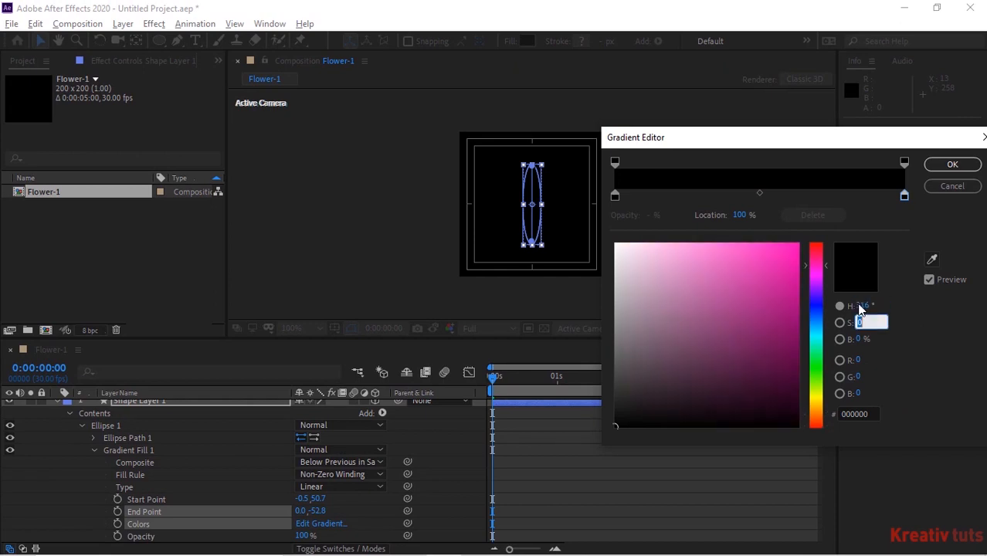
pyautogui.write('55')
pyautogui.press('Tab')
pyautogui.write('99')
pyautogui.press('Return')
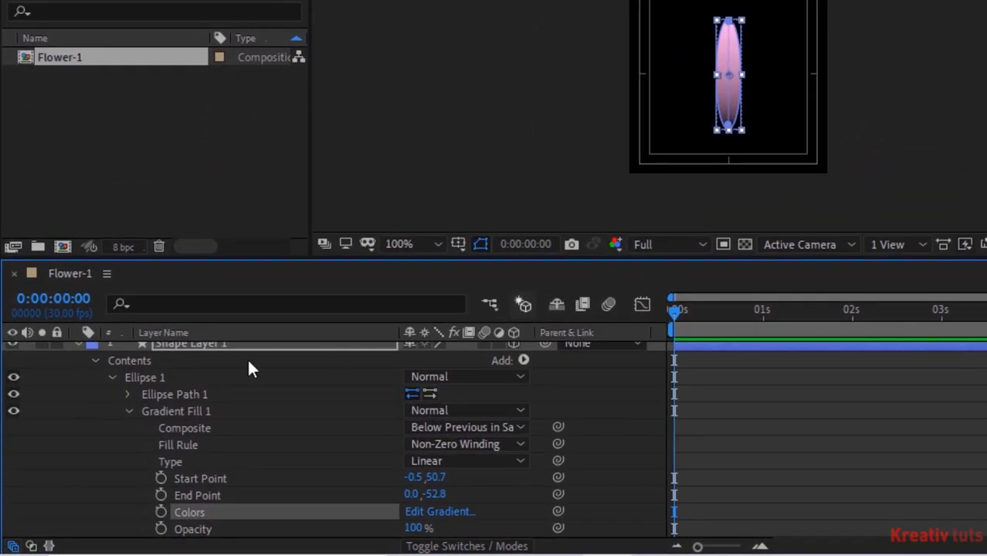
# - In Ellipse 1's own transform, set the Y position to -52.8 and the vertical scale alone to 92.8%
pyautogui.click(128, 410)
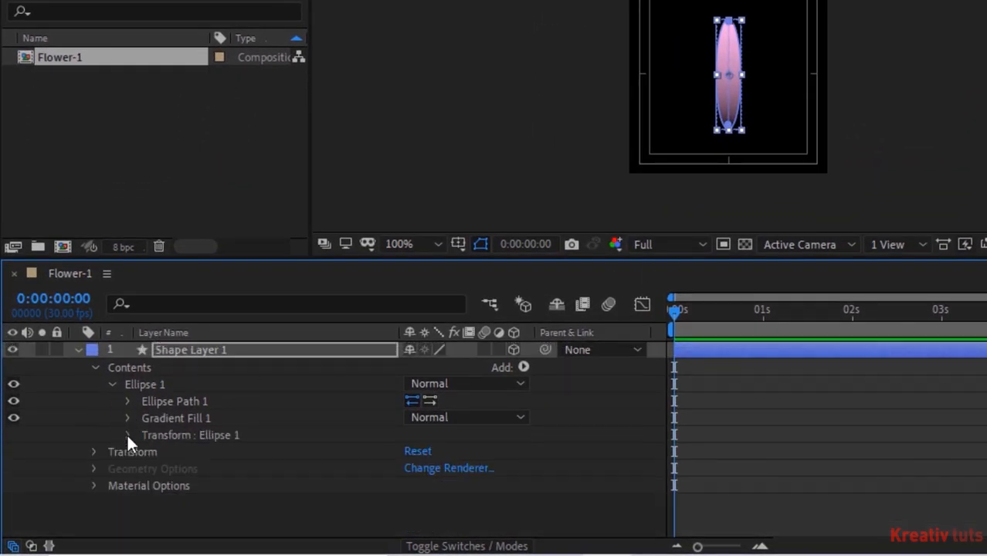
pyautogui.click(128, 436)
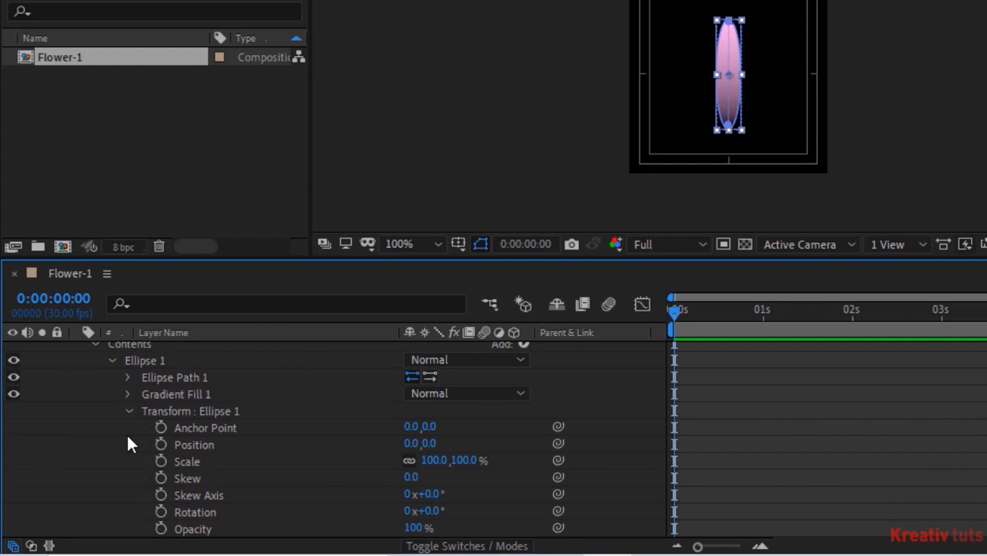
pyautogui.click(428, 445)
pyautogui.write('-52.8')
pyautogui.press('Return')
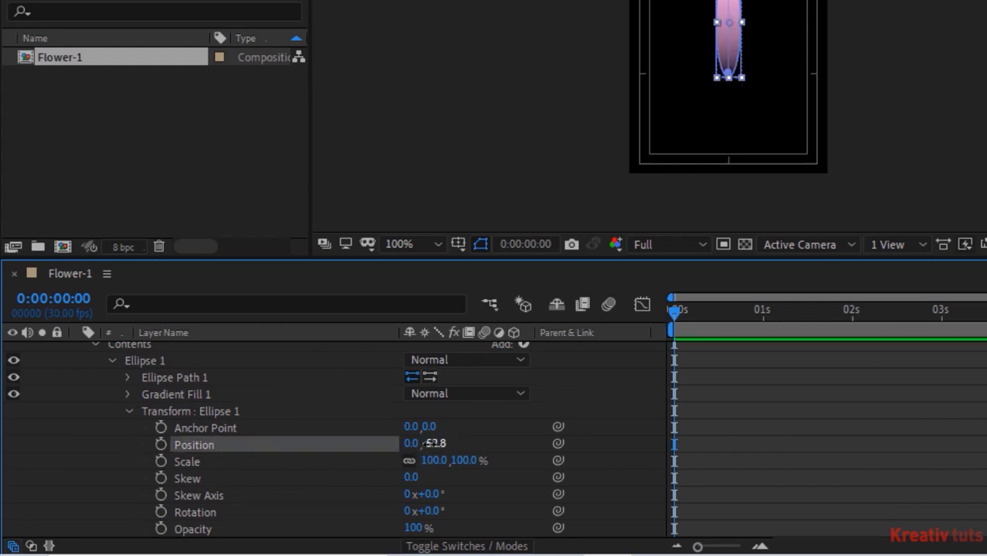
pyautogui.click(462, 460)
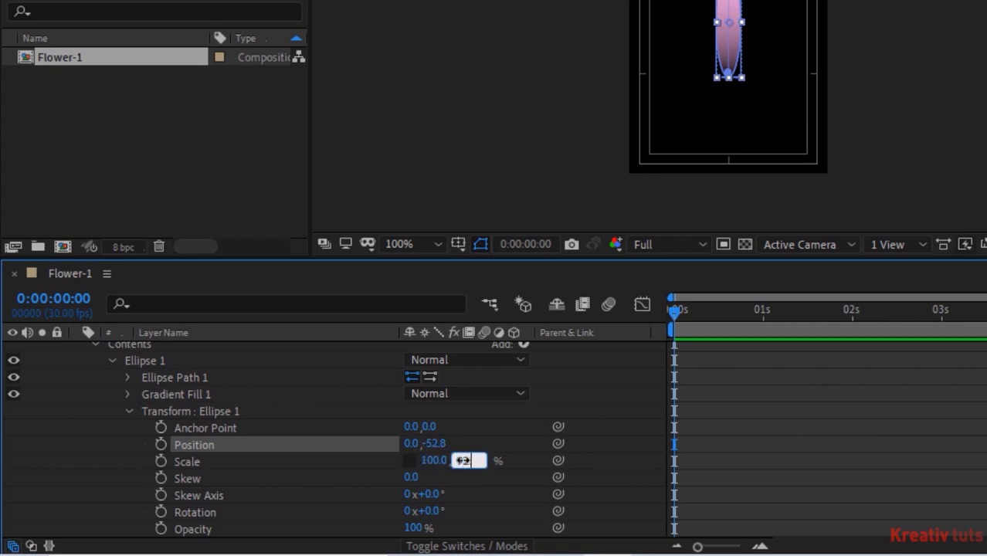
pyautogui.write('92.5')
pyautogui.press('Return')
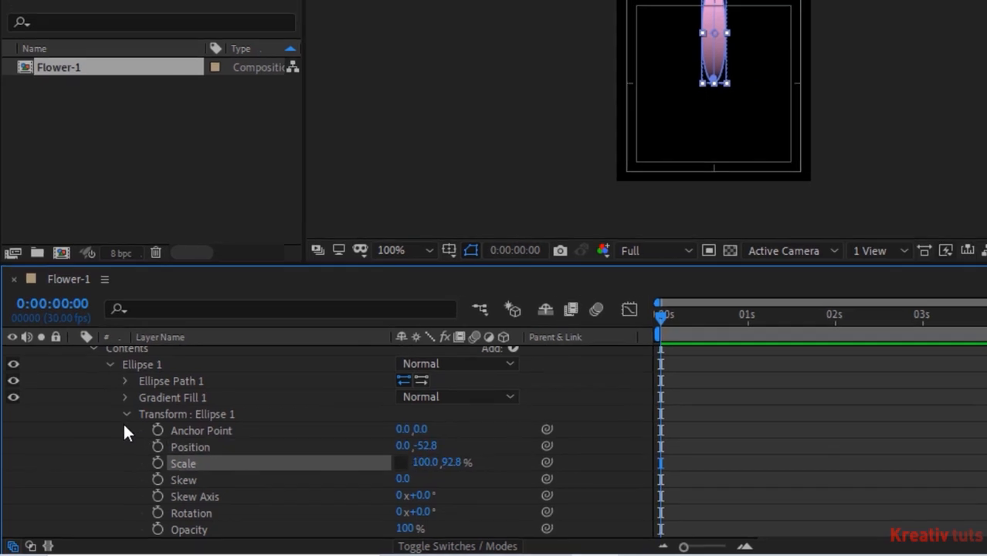
# - Set the shape layer's overall position to 55.5, 128 in X and Y
pyautogui.click(129, 411)
pyautogui.click(83, 463)
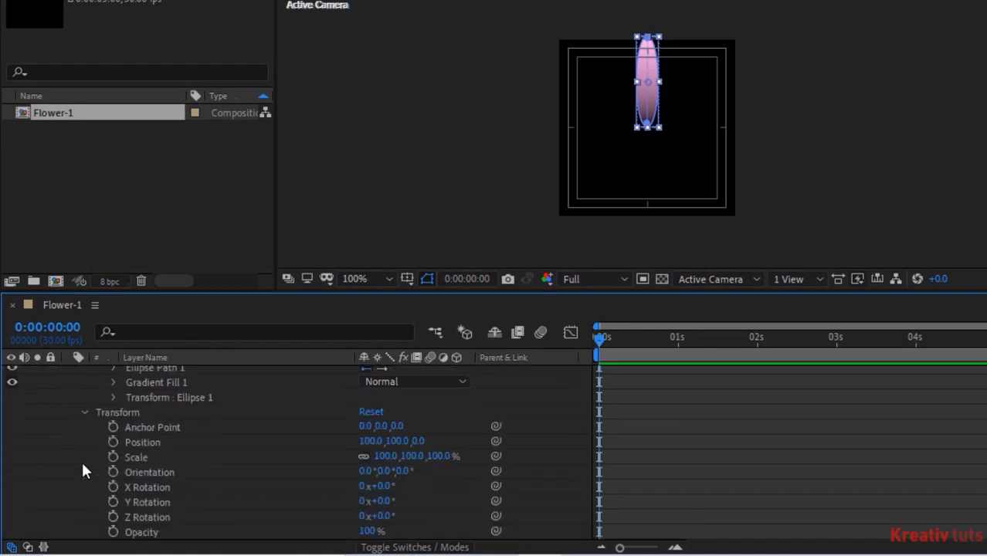
pyautogui.click(370, 440)
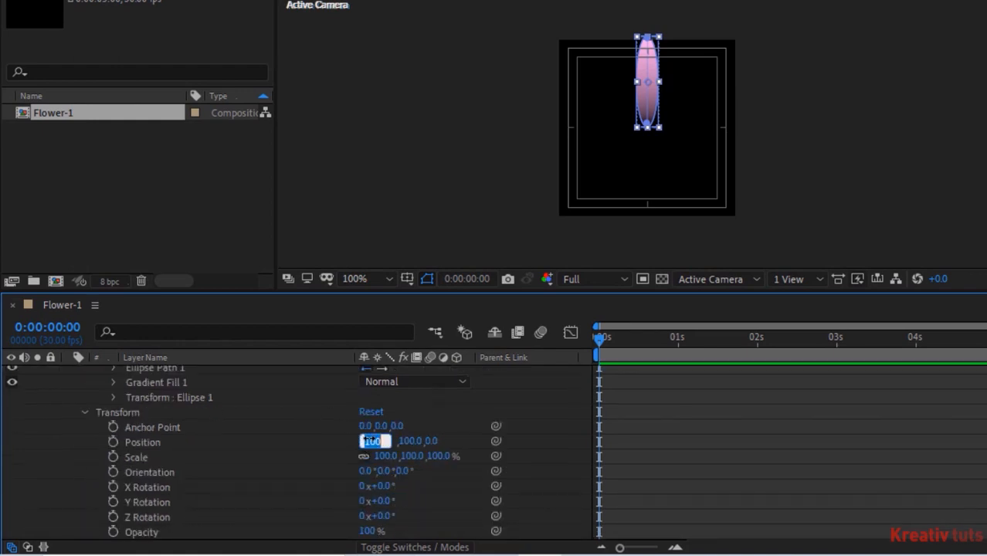
pyautogui.write('53.5')
pyautogui.press('Tab')
pyautogui.write('128')
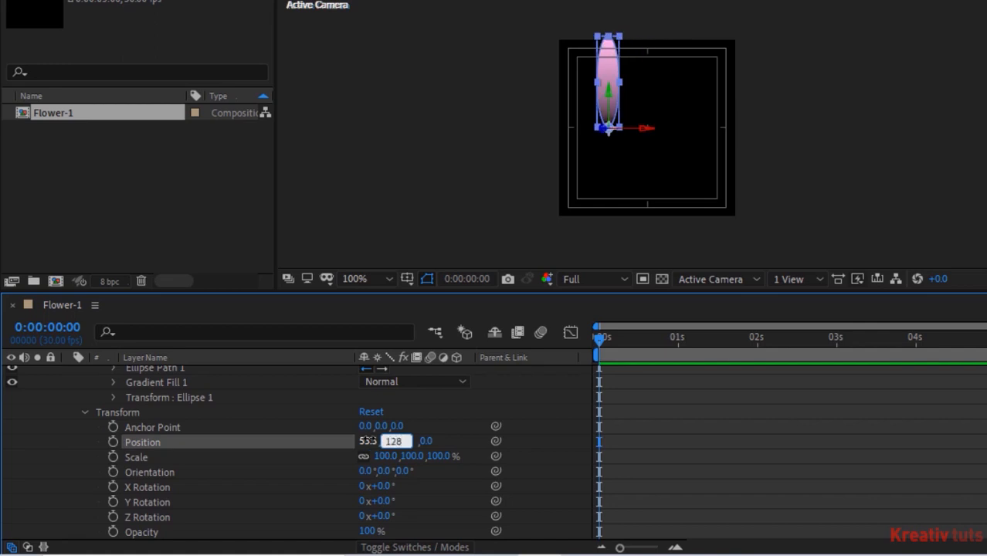
pyautogui.press('Return')
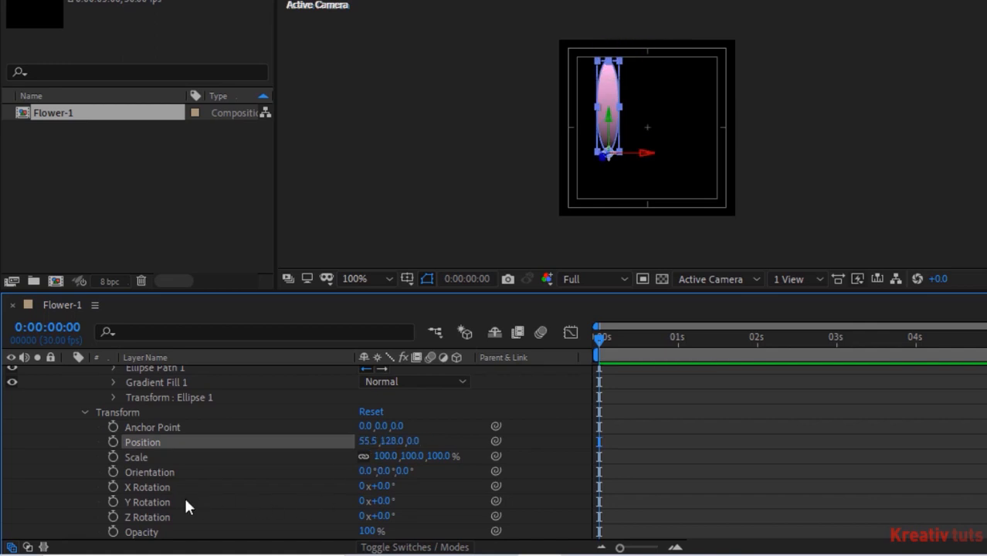
pyautogui.scroll(2, 464, 367)
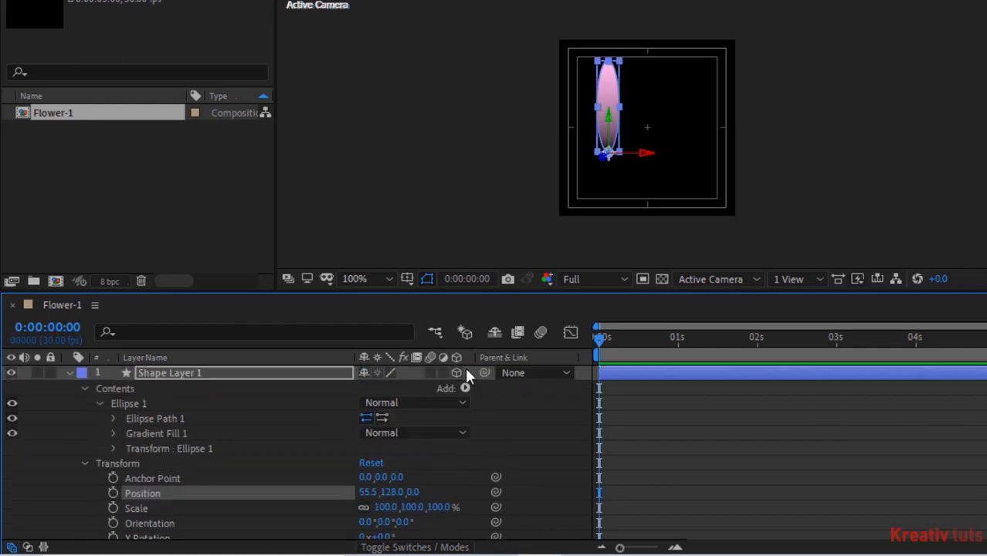
# - Make the shape layer 2D and drive its rotation with the expression index*30
pyautogui.click(455, 373)
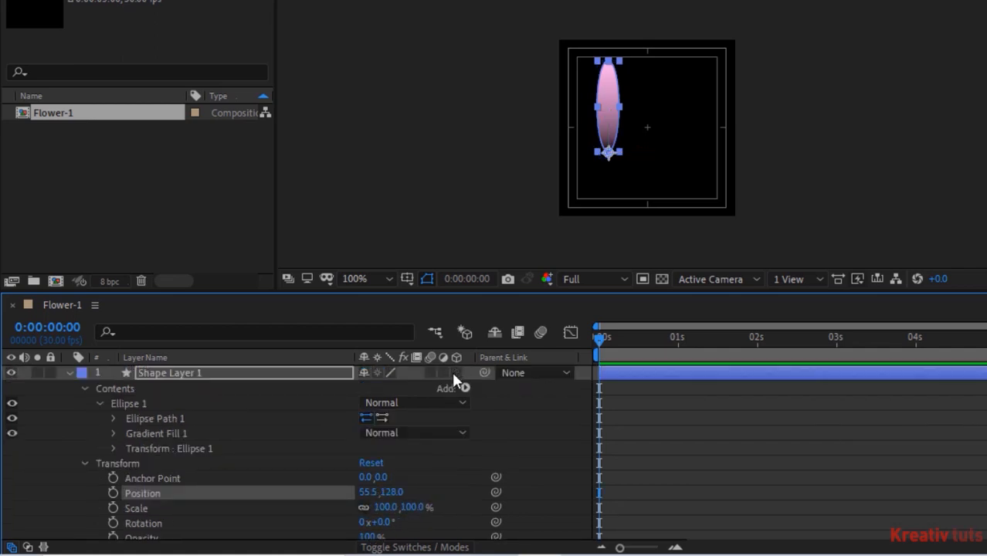
pyautogui.keyDown('alt'); pyautogui.click(113, 522); pyautogui.keyUp('alt')
pyautogui.write('index*30')
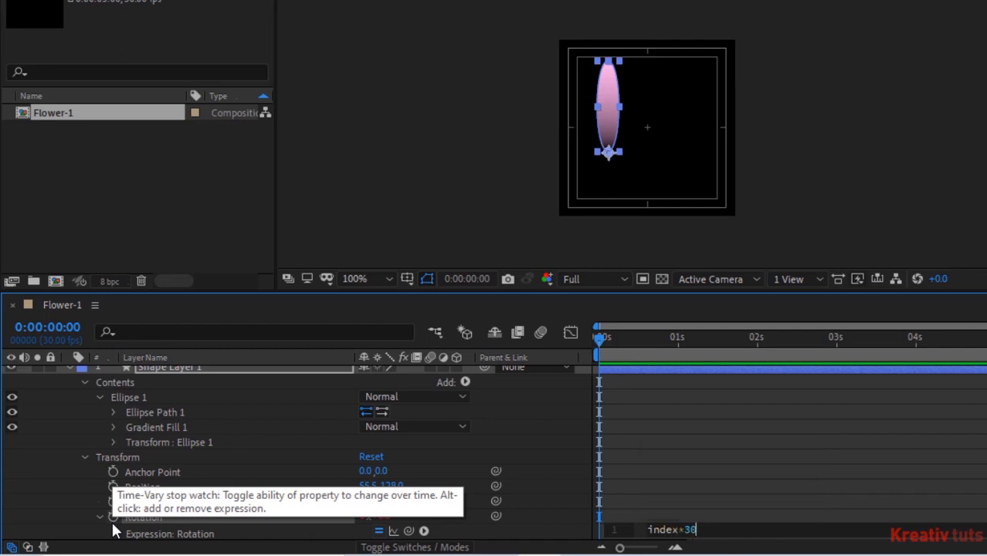
pyautogui.press('KP_Enter')
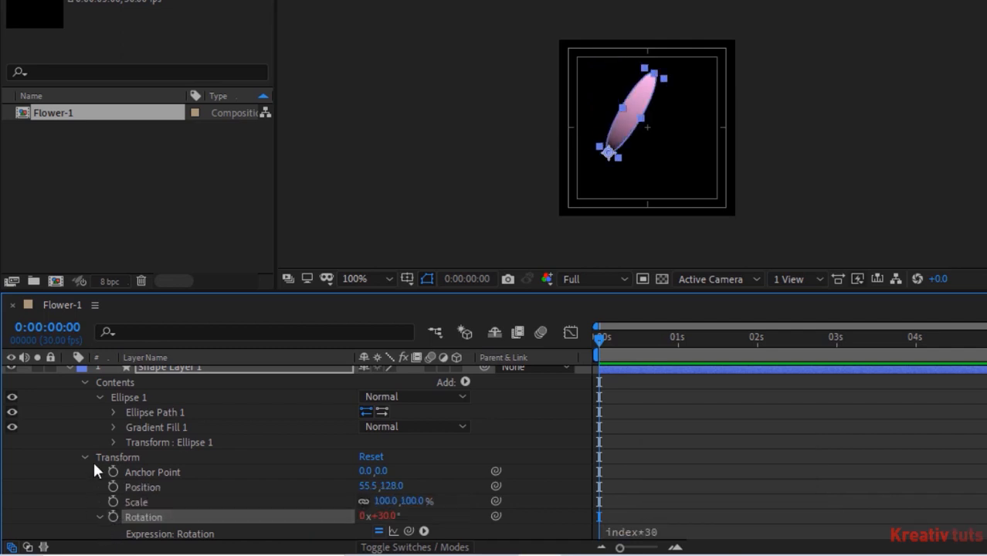
pyautogui.click(99, 518)
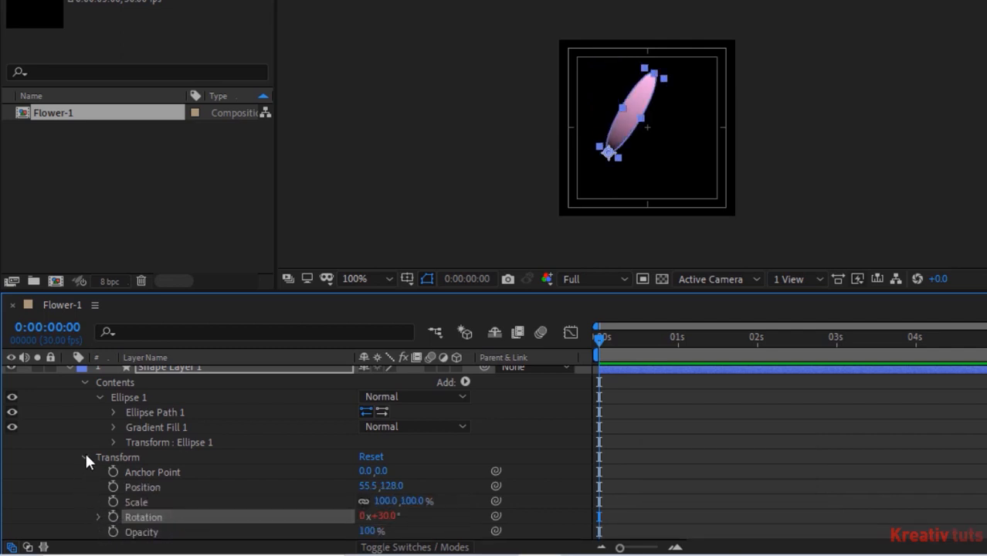
pyautogui.click(85, 457)
pyautogui.click(69, 373)
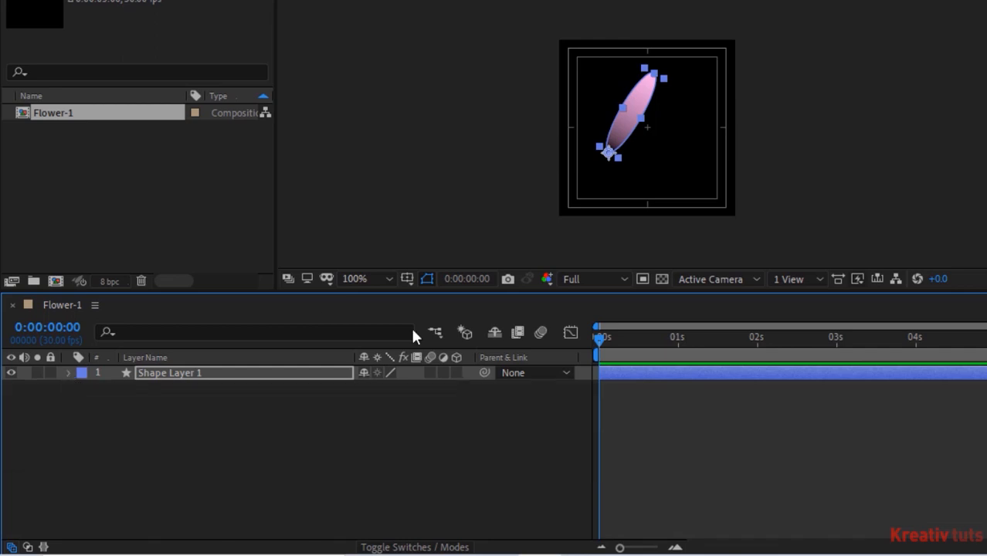
# - Turn the shape layer back into a 3D layer and rename it Flower-Pink
pyautogui.click(455, 373)
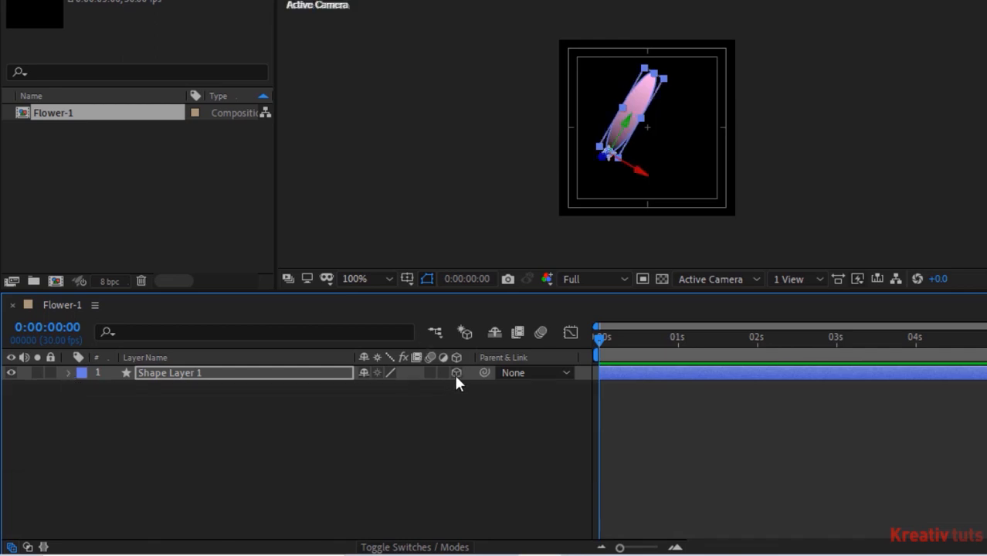
pyautogui.press('F2')
pyautogui.click(170, 373)
pyautogui.press('Return')
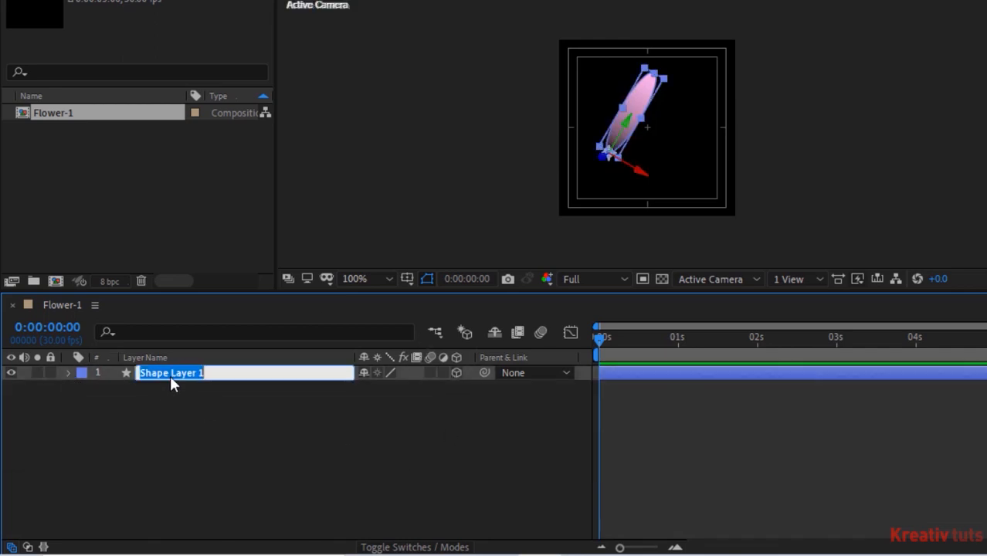
pyautogui.write('Flower-Pink')
pyautogui.press('Return')
# - Duplicate the Flower-Pink layer and rename the copy Flower-Yellow
pyautogui.hotkey('ctrl', 'd')
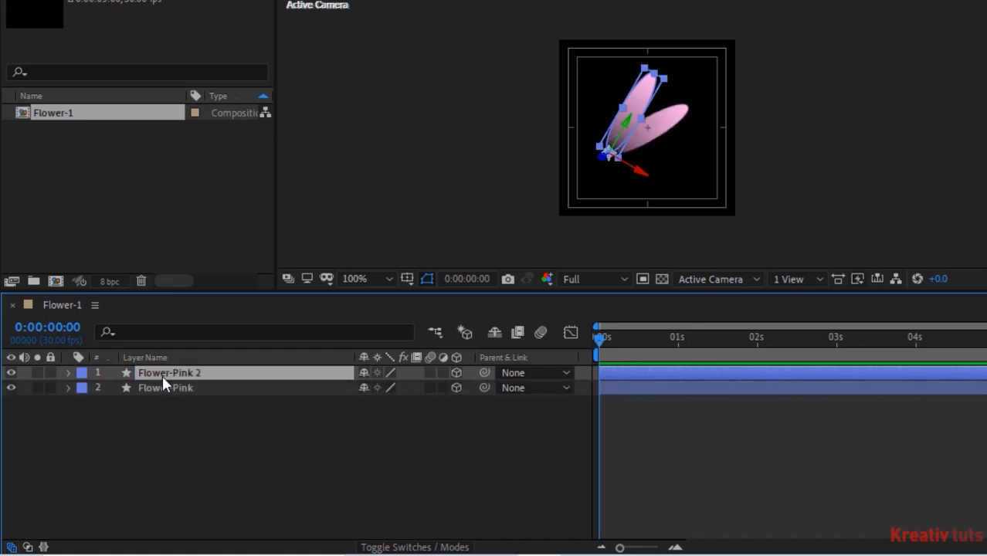
pyautogui.click(68, 373)
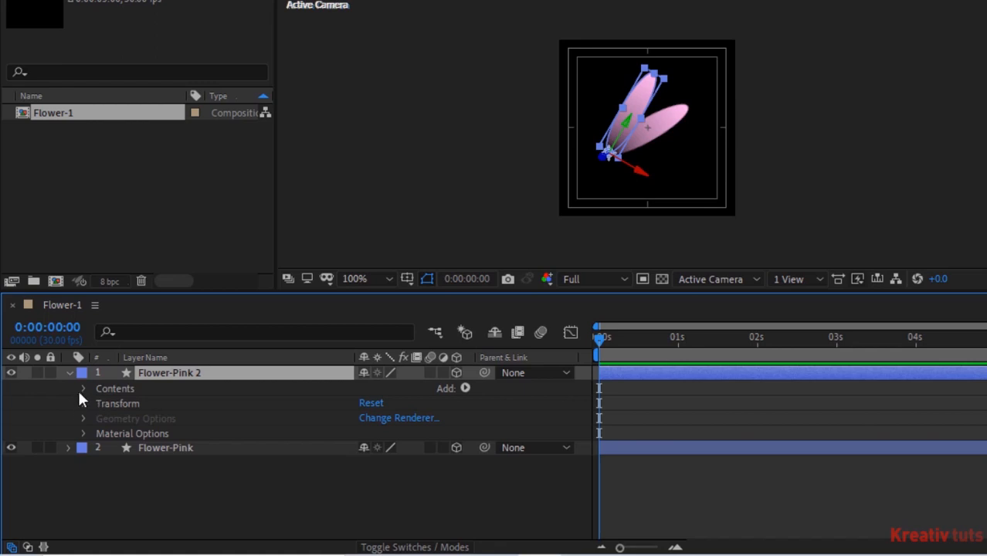
pyautogui.click(83, 388)
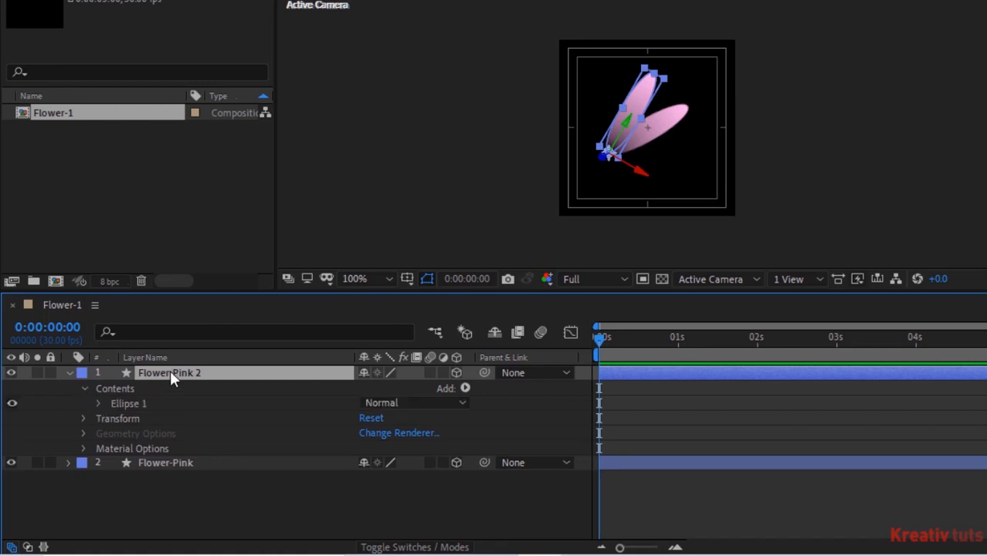
pyautogui.press('Return')
pyautogui.hotkey('ctrl', 'shift', 'Left')
pyautogui.hotkey('ctrl', 'shift', 'Left')
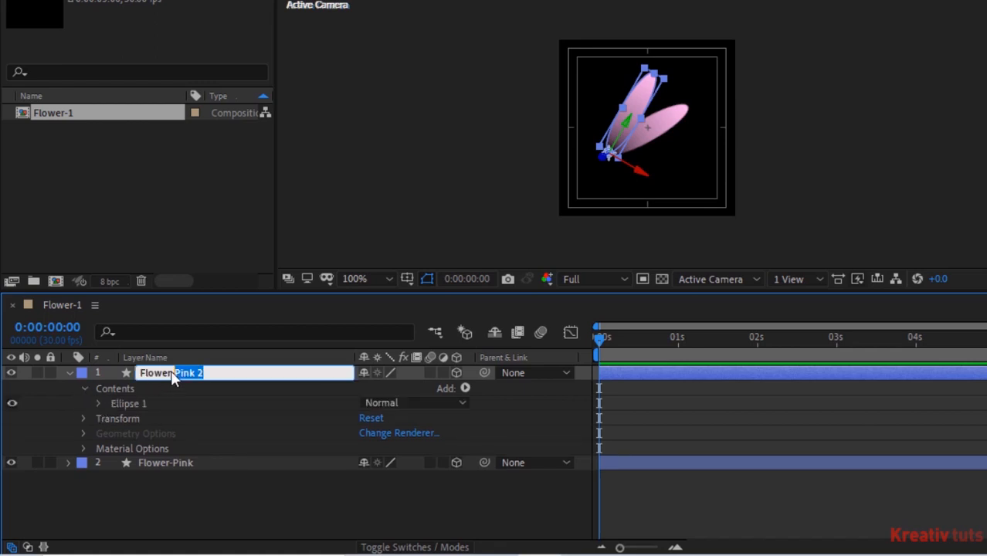
pyautogui.write('Yellow')
pyautogui.press('Return')
# - Set the end colour stop of Flower-Yellow's gradient fill to hue 56, saturation 85 and brightness 91, and accept the gradient
pyautogui.click(98, 403)
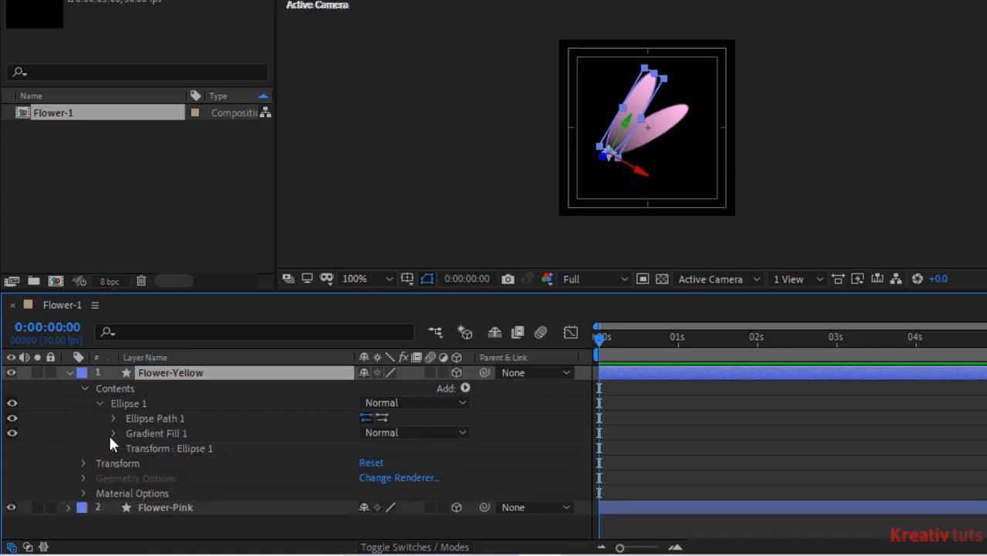
pyautogui.click(113, 430)
pyautogui.click(384, 518)
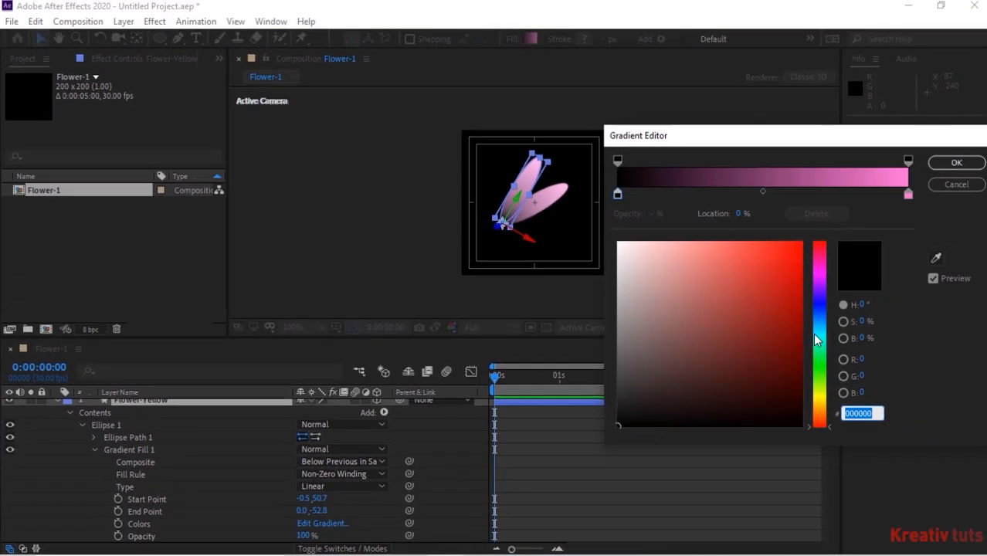
pyautogui.click(904, 195)
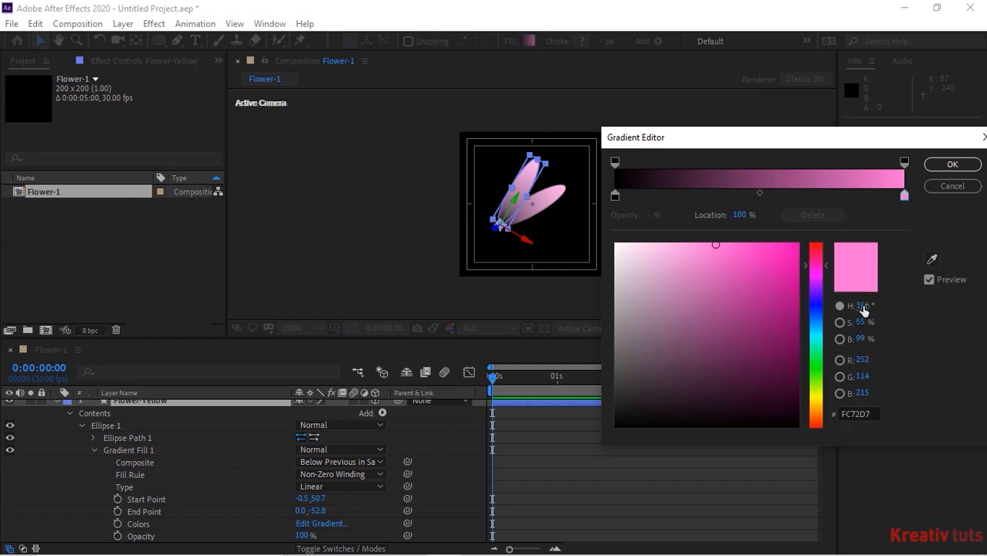
pyautogui.click(863, 308)
pyautogui.write('56')
pyautogui.press('Tab')
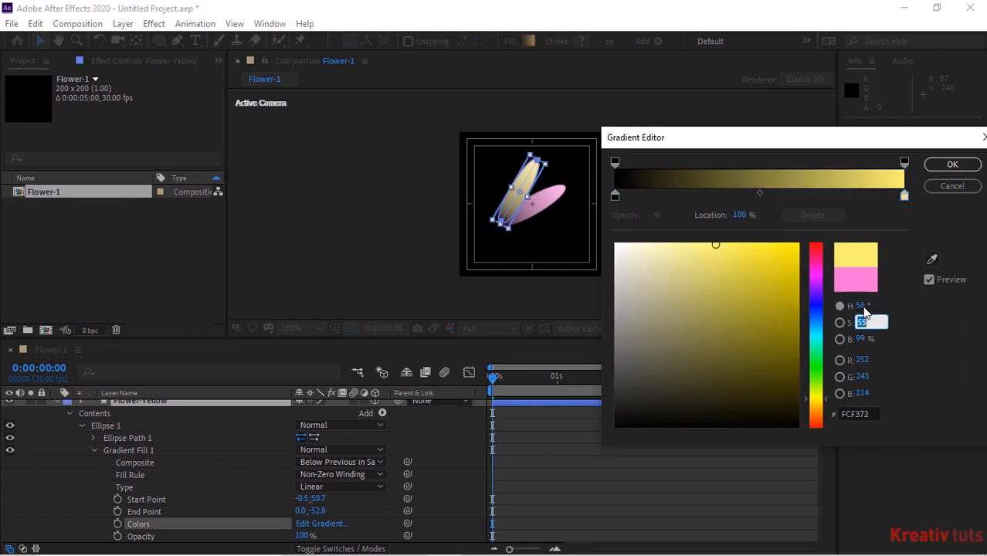
pyautogui.write('85')
pyautogui.press('Tab')
pyautogui.write('90')
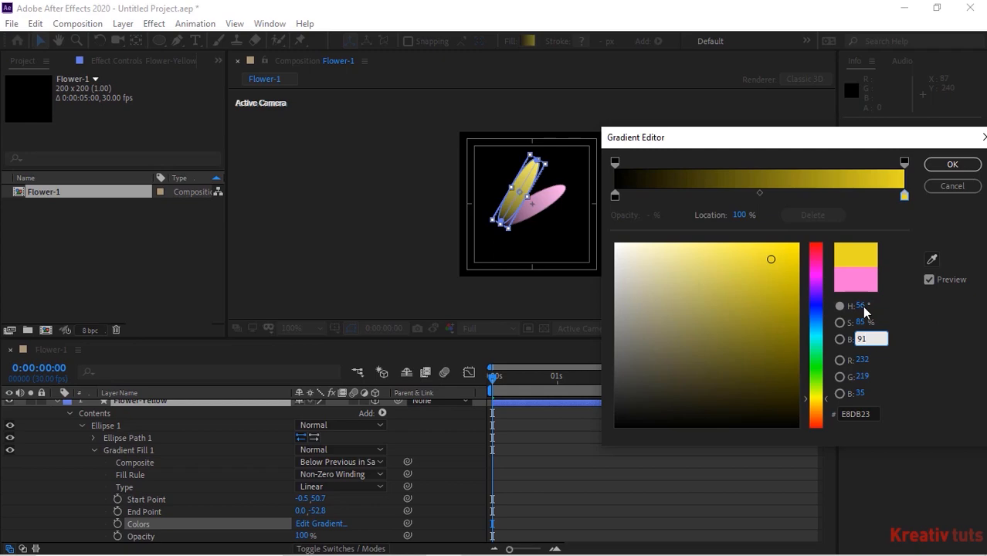
pyautogui.press('Return')
pyautogui.click(94, 450)
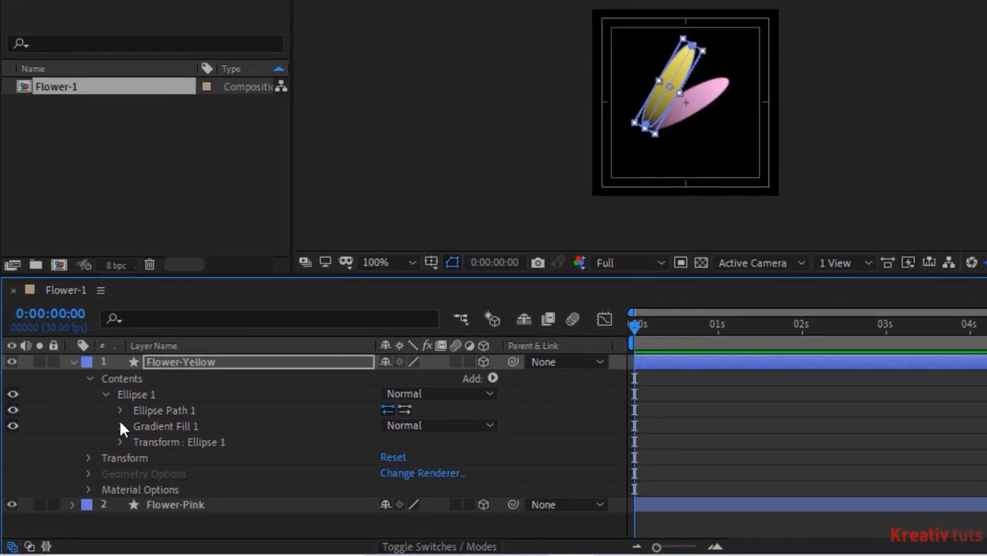
# - Set the Flower-Yellow layer's overall position to 72.7, 140.7 in X and Y, and collapse the layer's properties
pyautogui.click(90, 457)
pyautogui.scroll(-2, 96, 456)
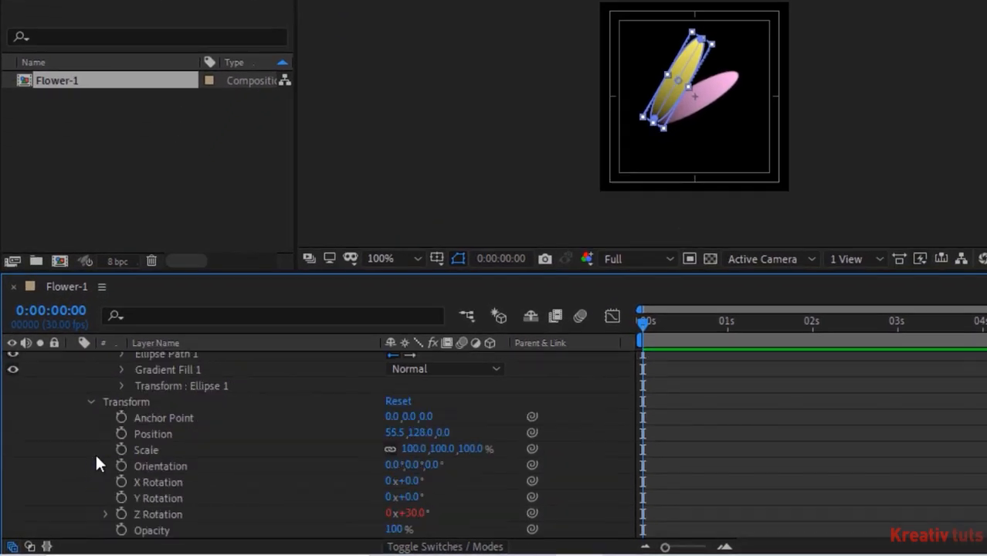
pyautogui.click(392, 432)
pyautogui.write('72')
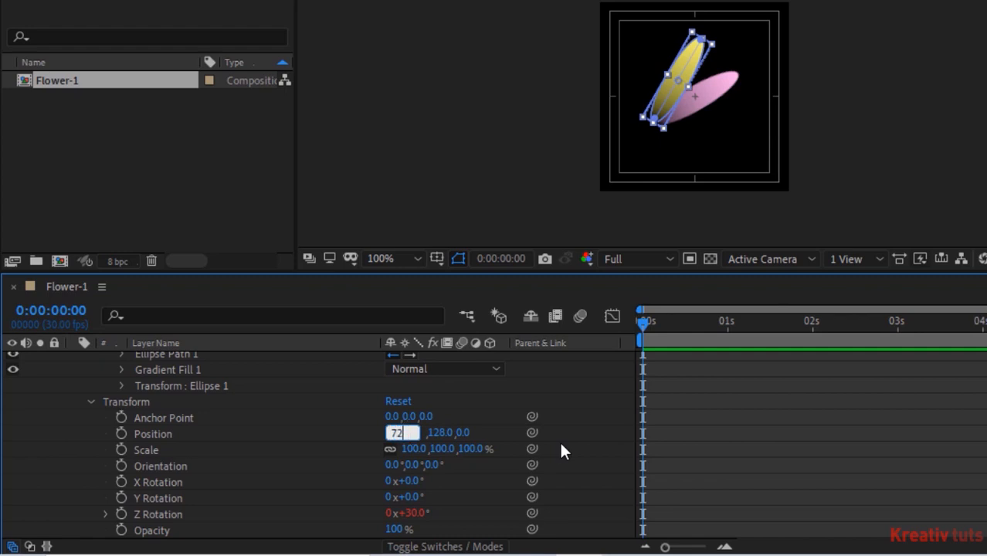
pyautogui.write('.7')
pyautogui.press('Tab')
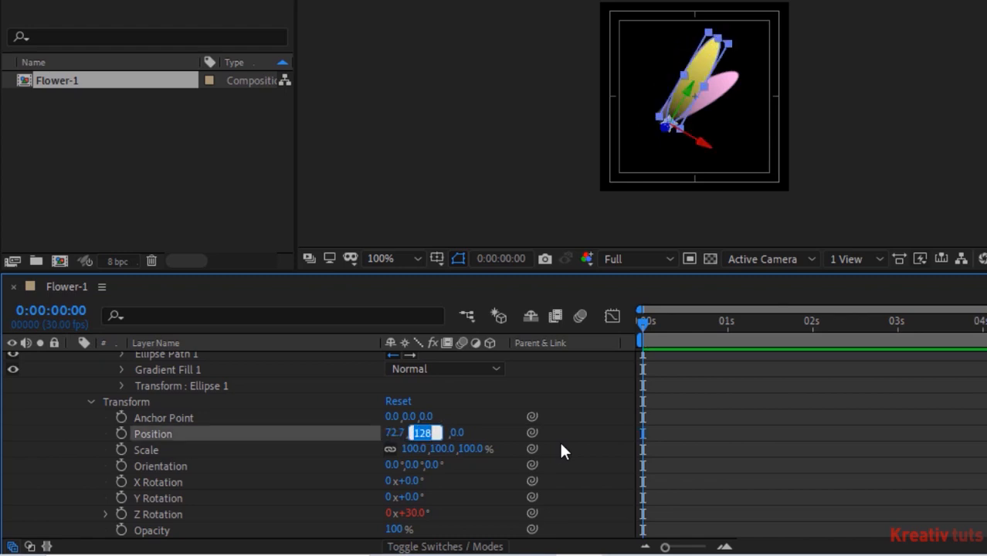
pyautogui.write('140.7')
pyautogui.press('Return')
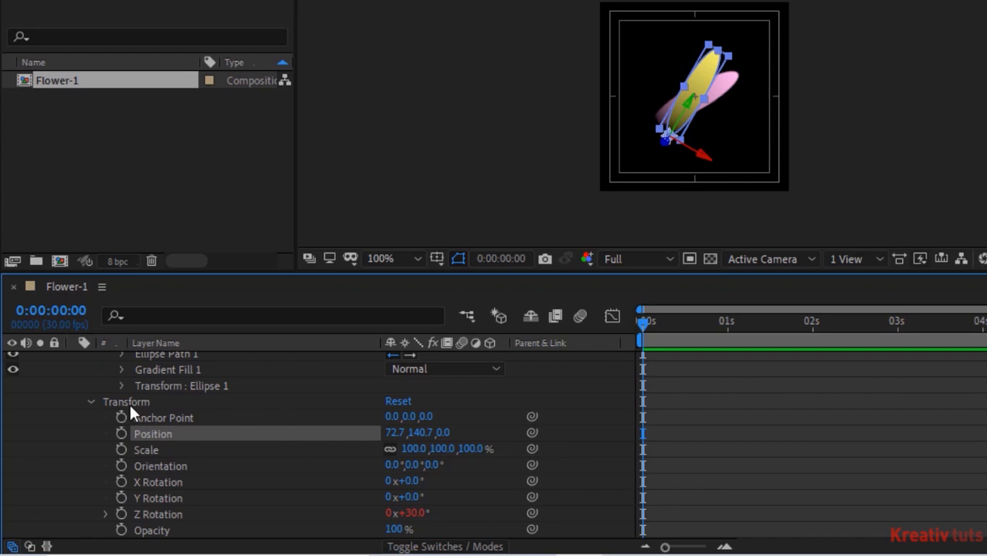
pyautogui.click(91, 402)
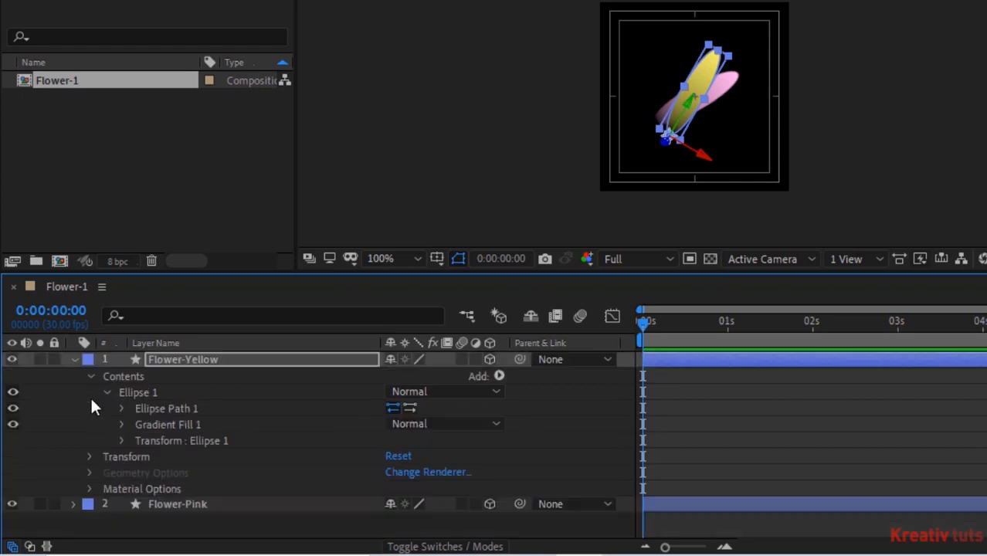
pyautogui.click(76, 359)
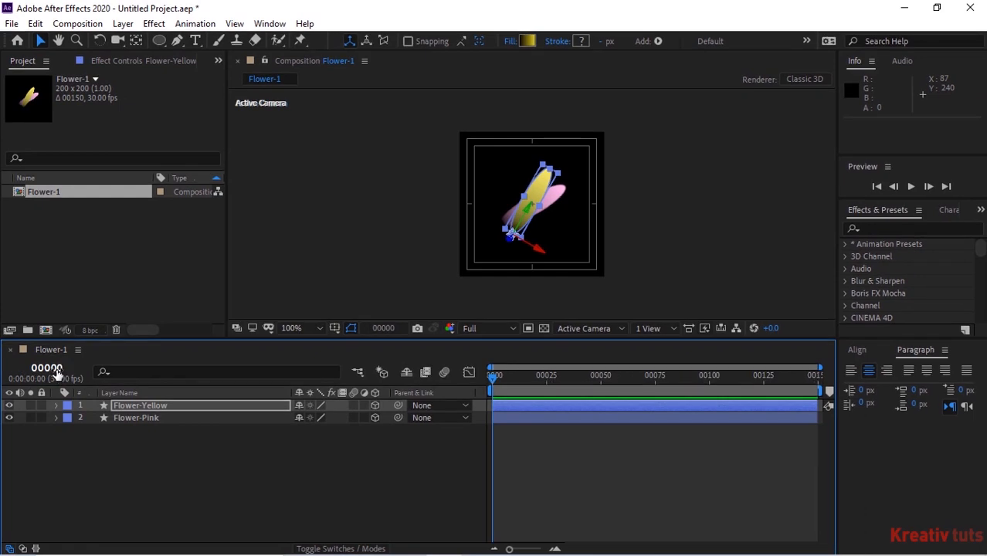
# - Switch the timeline's time display to frames and trim the end of the Flower-Pink layer to frame 75
pyautogui.keyDown('ctrl'); pyautogui.click(58, 374); pyautogui.keyUp('ctrl')
pyautogui.click(50, 370)
pyautogui.write('75')
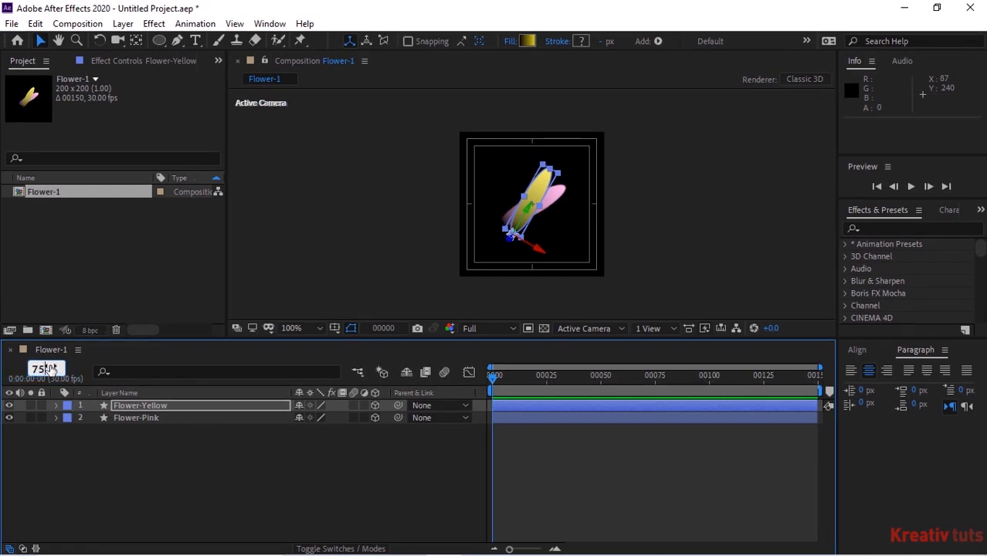
pyautogui.press('Return')
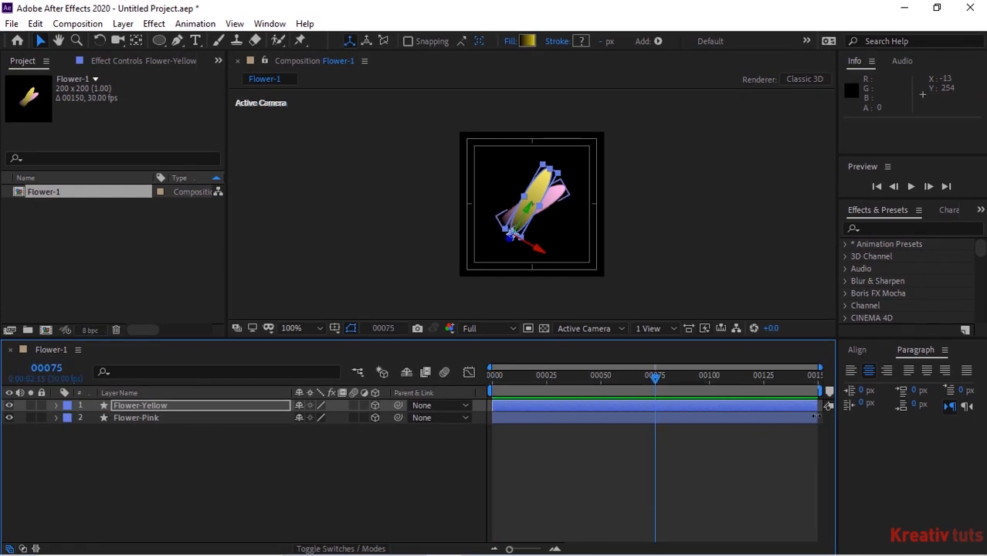
pyautogui.moveTo(817, 416); pyautogui.dragTo(655, 426)
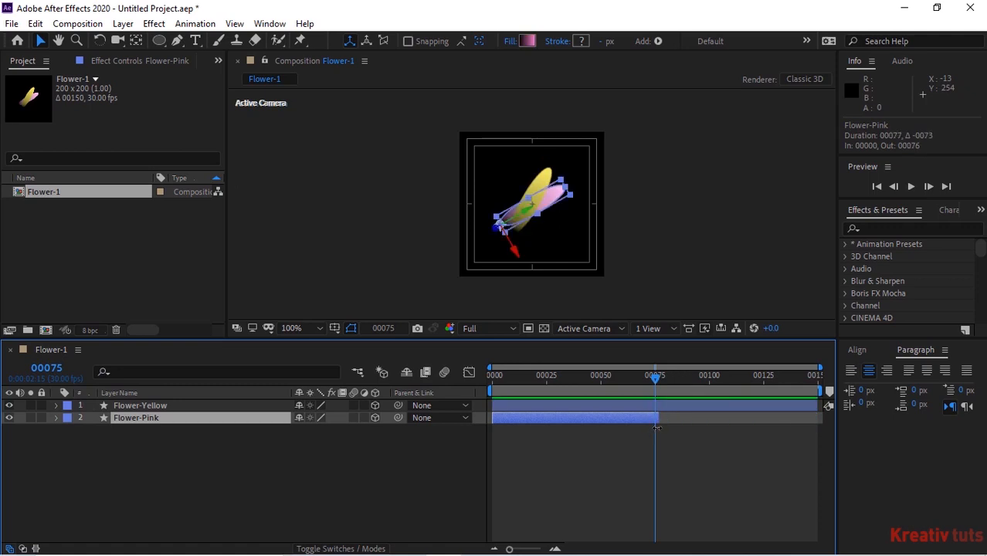
# - Trim the start of the Flower-Yellow layer to frame 76, right after the end of Flower-Pink
pyautogui.click(542, 406)
pyautogui.moveTo(492, 406); pyautogui.dragTo(657, 416)
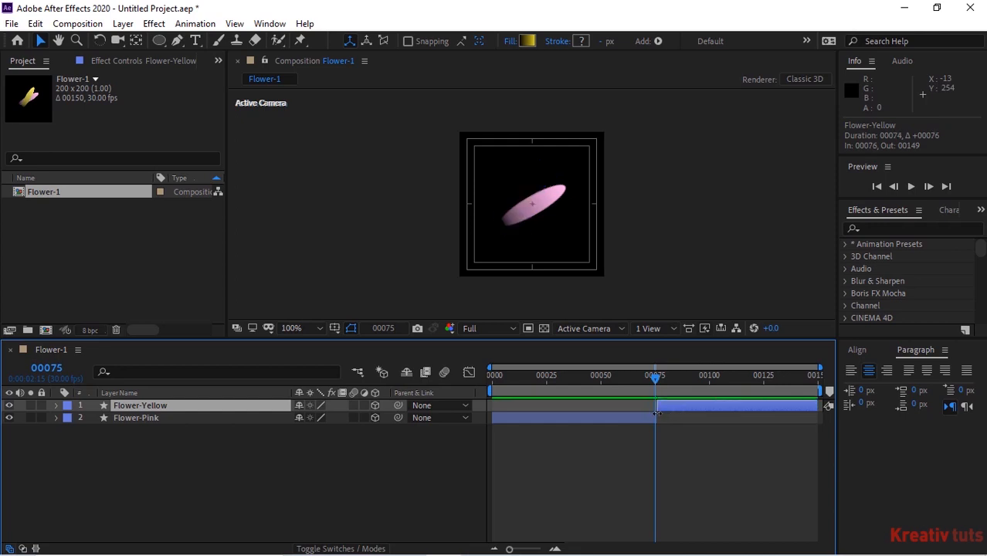
pyautogui.click(654, 421)
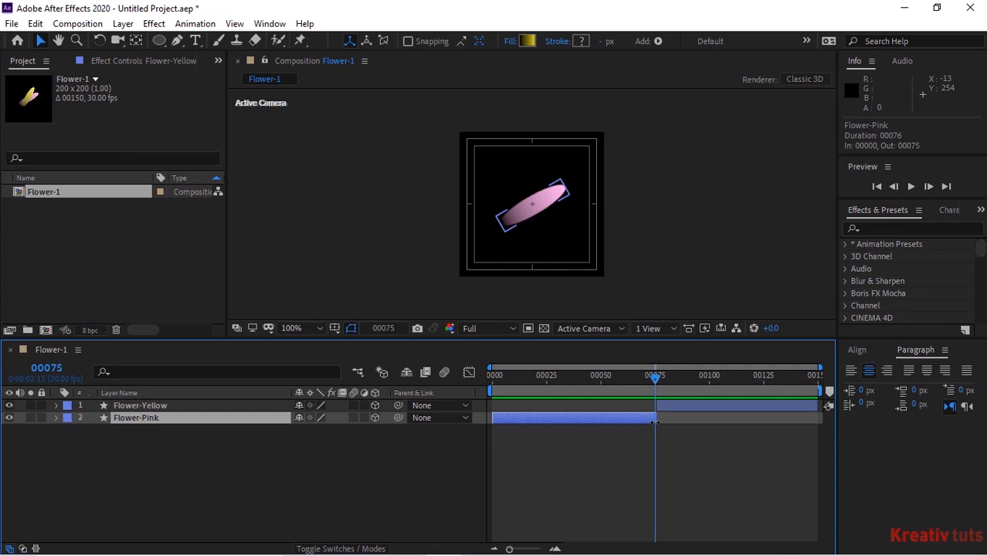
# - Deselect the layers and preview the Flower-1 composition from its first frame
pyautogui.moveTo(654, 379); pyautogui.dragTo(440, 379)
pyautogui.click(364, 455)
pyautogui.press('space')
pyautogui.press('space')
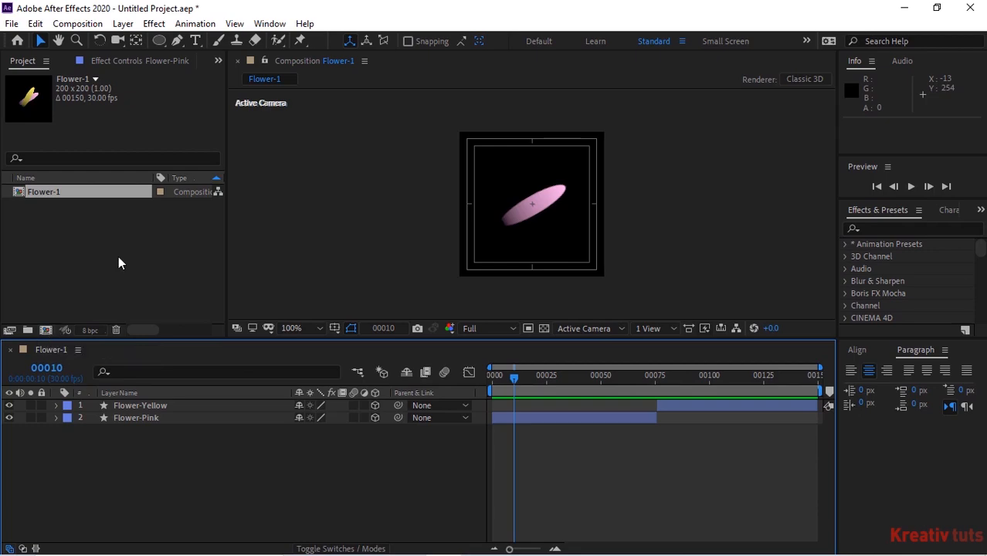
# - Create a new composition named Flower-2 at 400 x 400 px, and view it at 50%
pyautogui.hotkey('ctrl', 'k')
pyautogui.write('Fl')
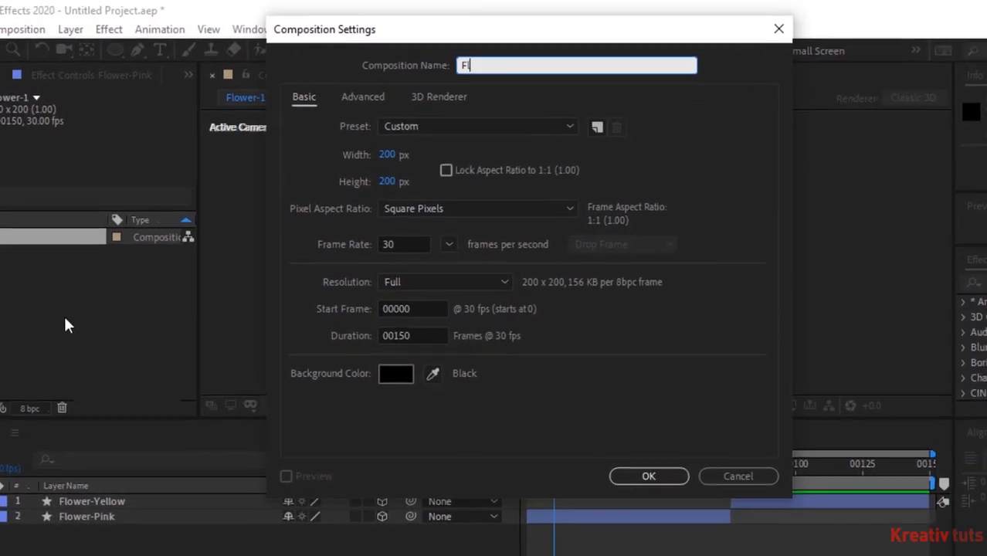
pyautogui.write('ower-2')
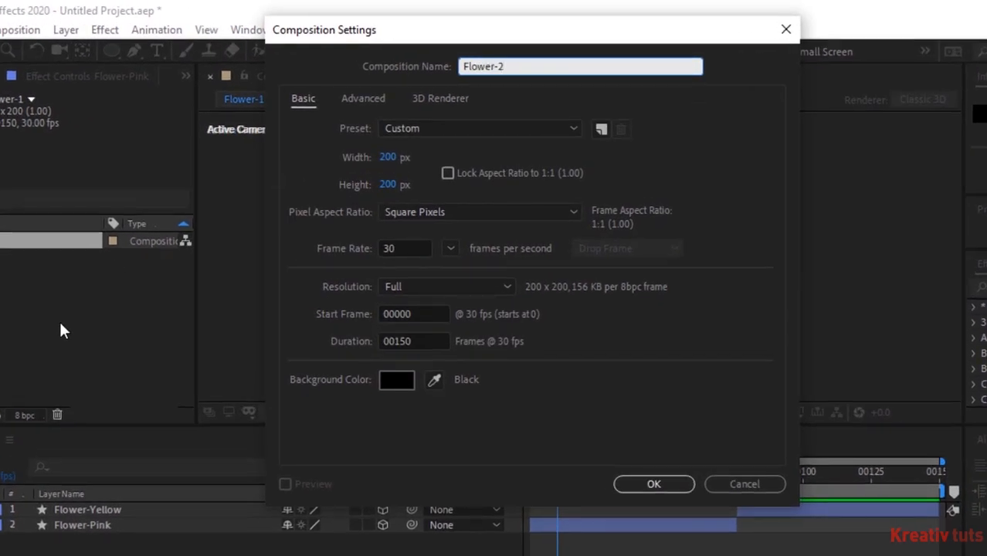
pyautogui.press('Tab')
pyautogui.press('Tab')
pyautogui.press('Tab')
pyautogui.write('400')
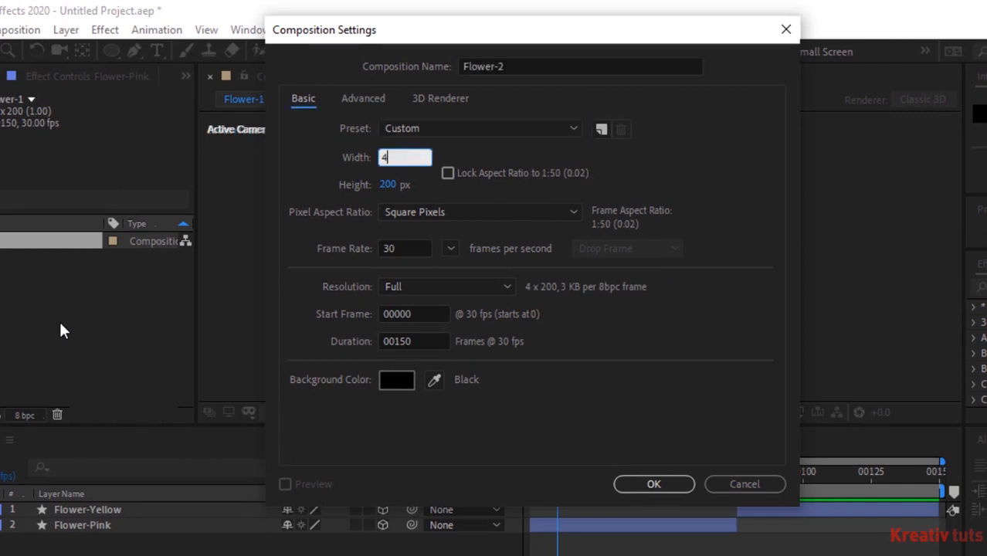
pyautogui.press('Tab')
pyautogui.write('400')
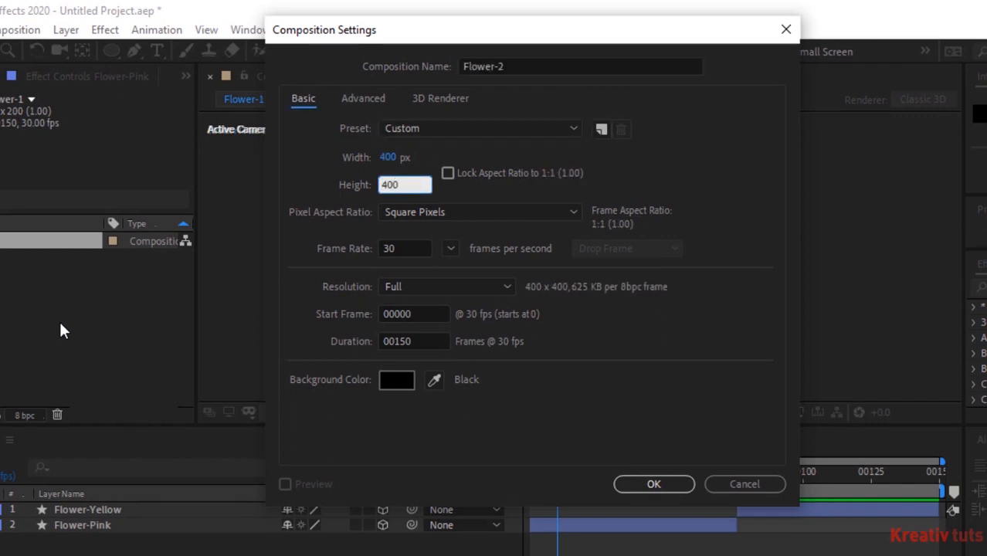
pyautogui.press('Return')
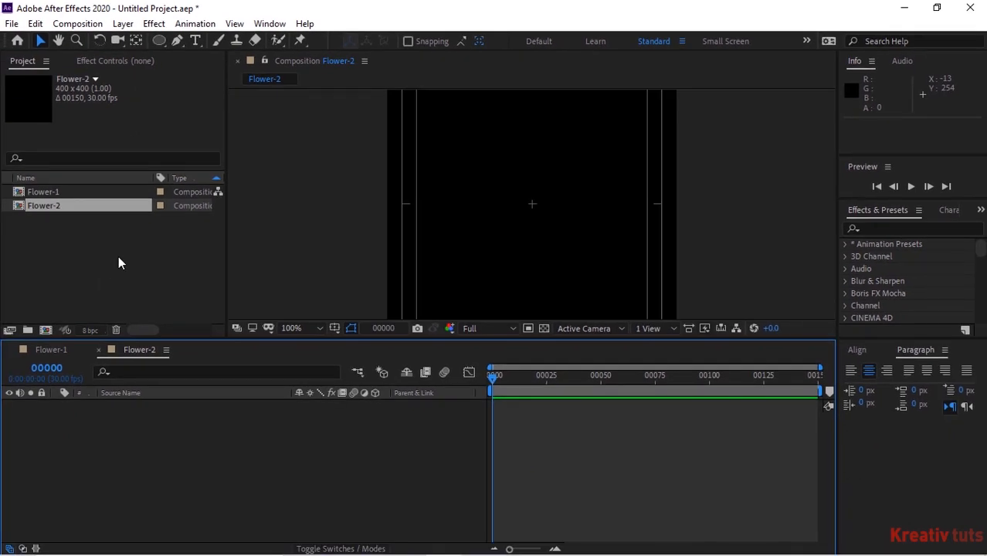
pyautogui.press(',')
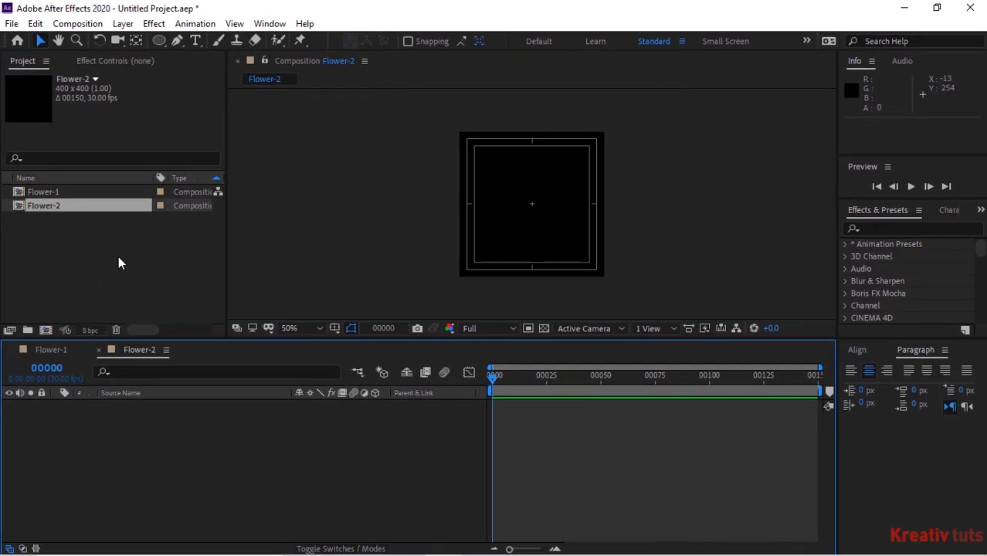
# - Copy the Flower-Pink layer from the Flower-1 composition and paste it into the Flower-2 composition
pyautogui.click(44, 353)
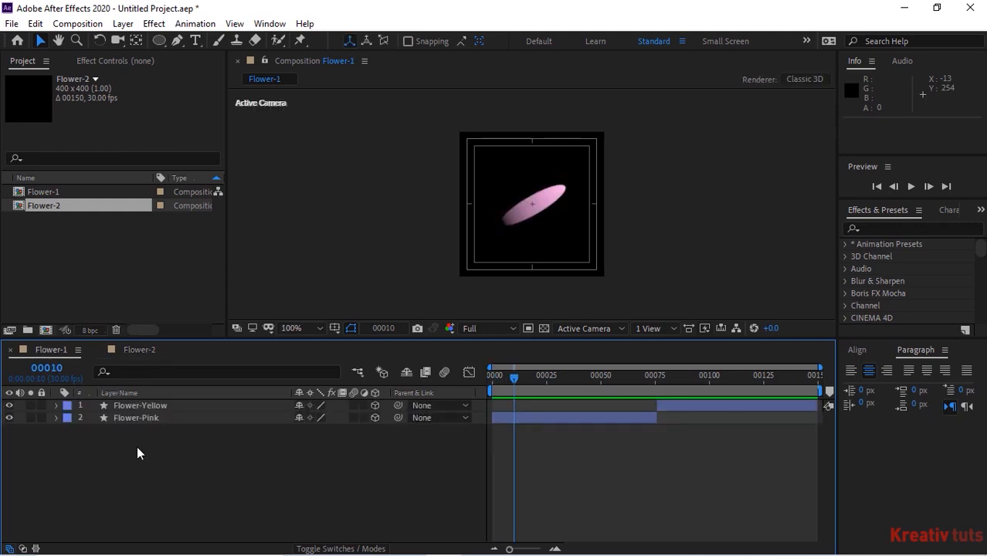
pyautogui.click(183, 419)
pyautogui.hotkey('ctrl', 'c')
pyautogui.click(139, 349)
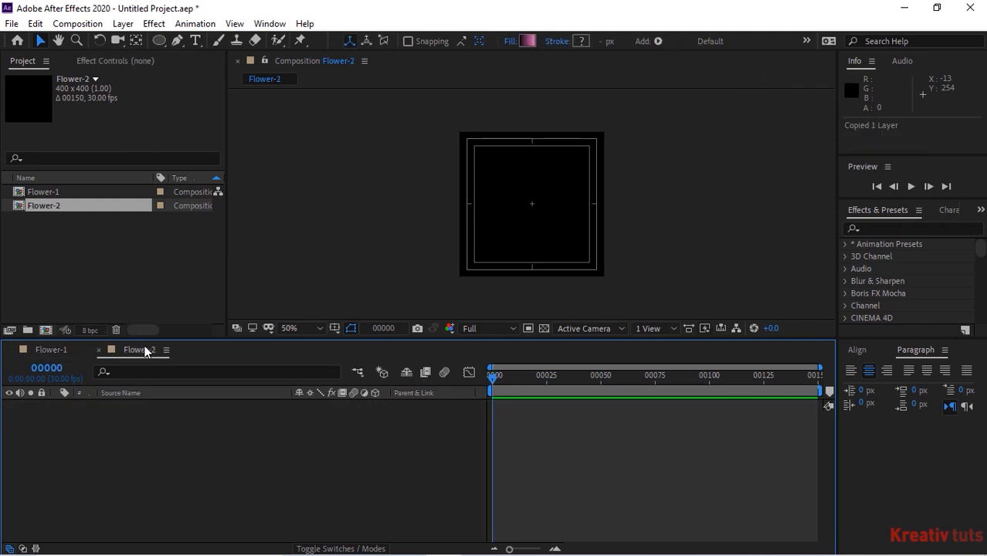
pyautogui.hotkey('ctrl', 'v')
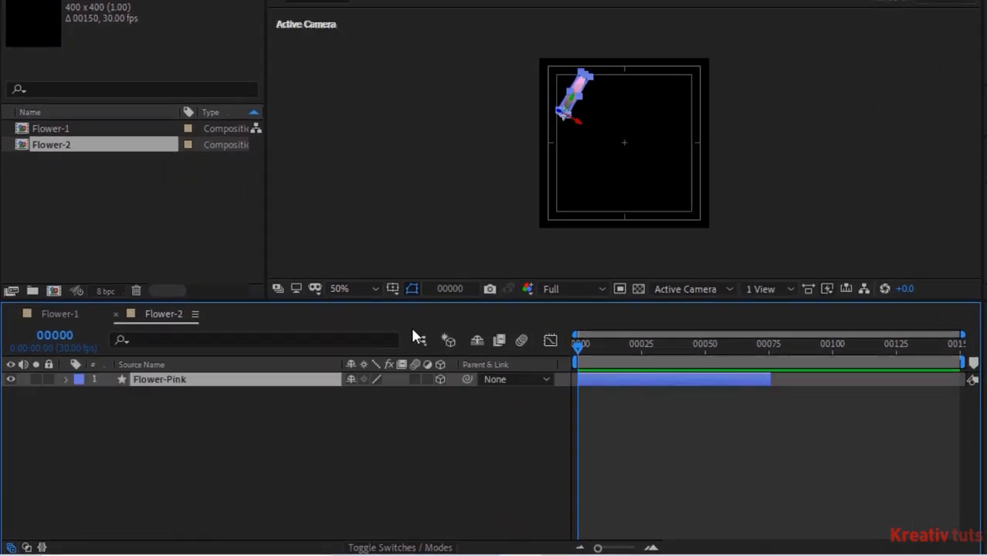
# - Trim the end of the Flower-Pink layer in Flower-2 to frame 3
pyautogui.moveTo(65, 335); pyautogui.dragTo(68, 334)
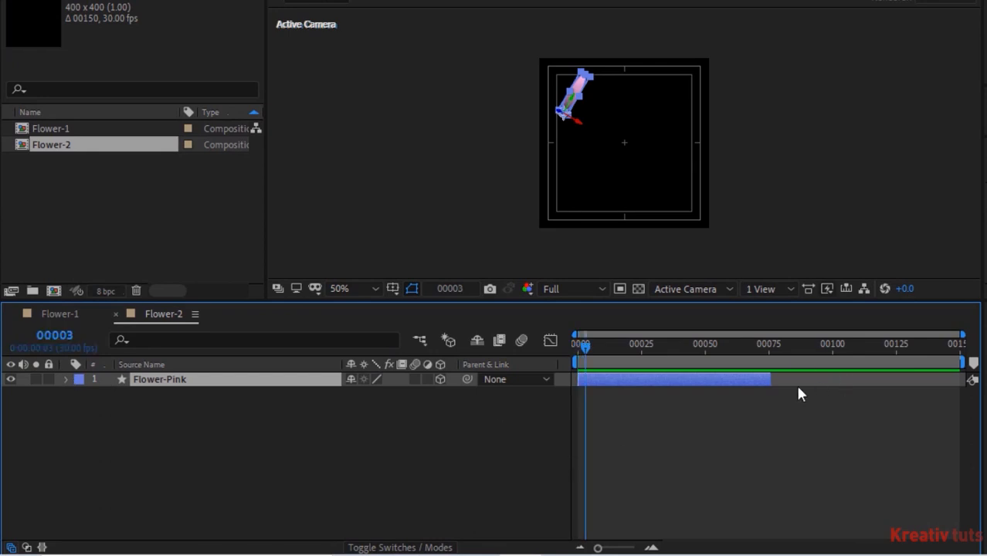
pyautogui.moveTo(769, 379); pyautogui.dragTo(593, 389)
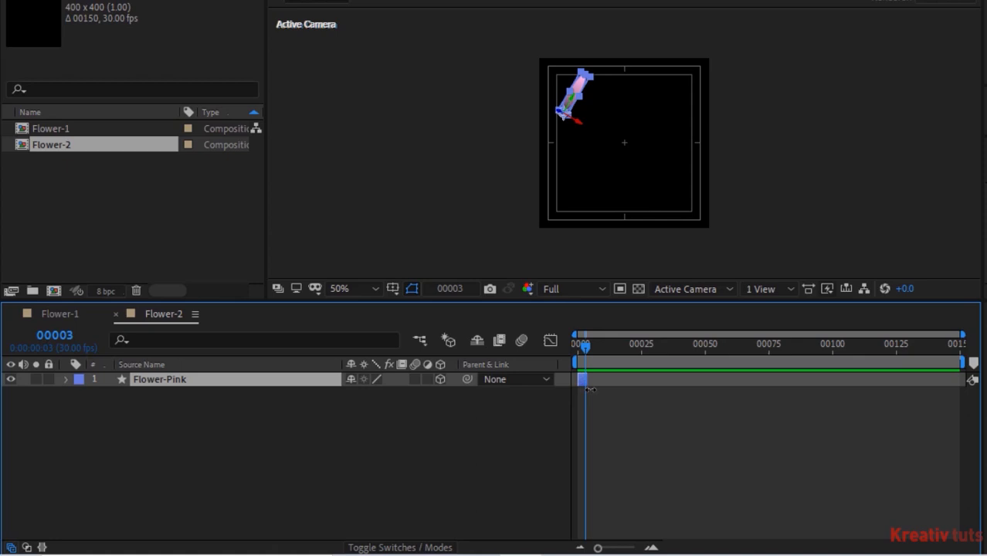
pyautogui.click(328, 423)
# - Duplicate the Flower-Pink layer until twelve petals form a full flower, and deselect the layers
pyautogui.click(212, 385)
pyautogui.hotkey('ctrl', 'd')
pyautogui.hotkey('ctrl', 'd')
pyautogui.hotkey('ctrl', 'd')
pyautogui.hotkey('ctrl', 'd')
pyautogui.hotkey('ctrl', 'd')
pyautogui.hotkey('ctrl', 'd')
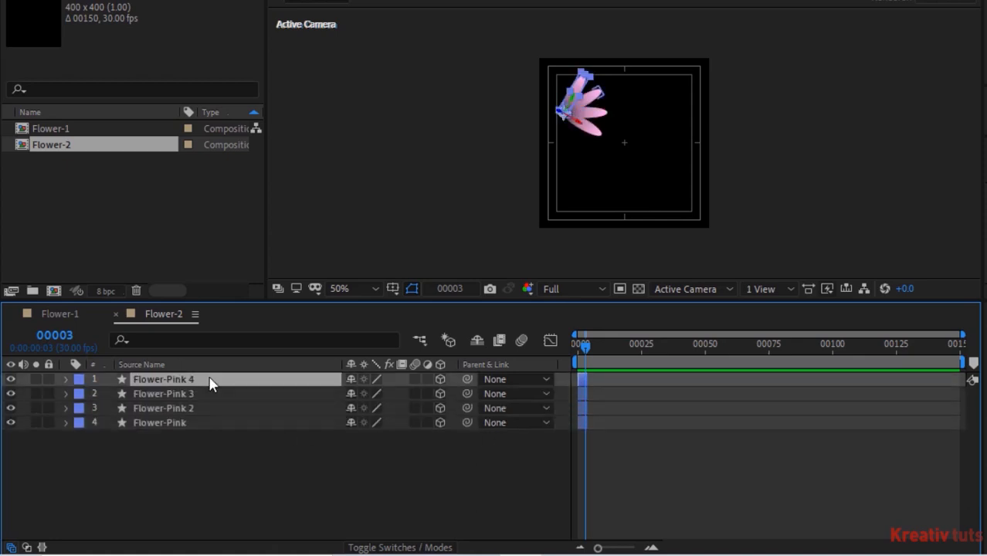
pyautogui.hotkey('ctrl', 'd')
pyautogui.hotkey('ctrl', 'd')
pyautogui.hotkey('ctrl', 'd')
pyautogui.hotkey('ctrl', 'd')
pyautogui.hotkey('ctrl', 'd')
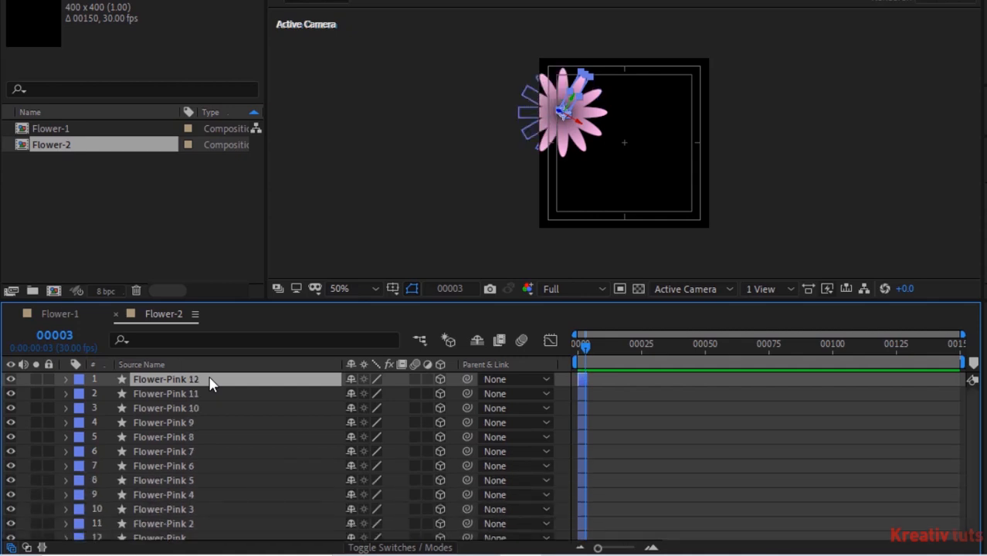
pyautogui.press('F2')
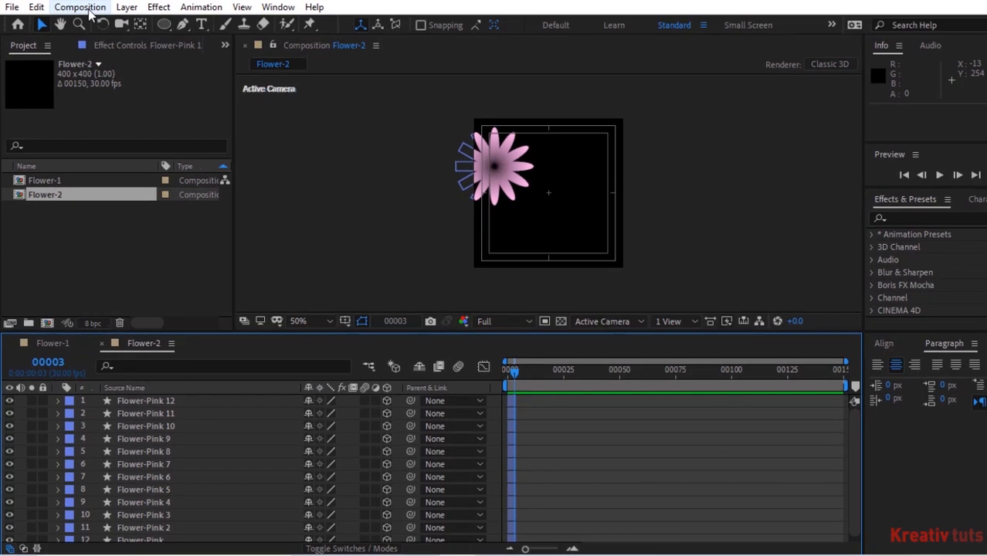
# - Add a null object to Flower-2 and make it a 3D layer
pyautogui.click(122, 24)
pyautogui.moveTo(141, 41)
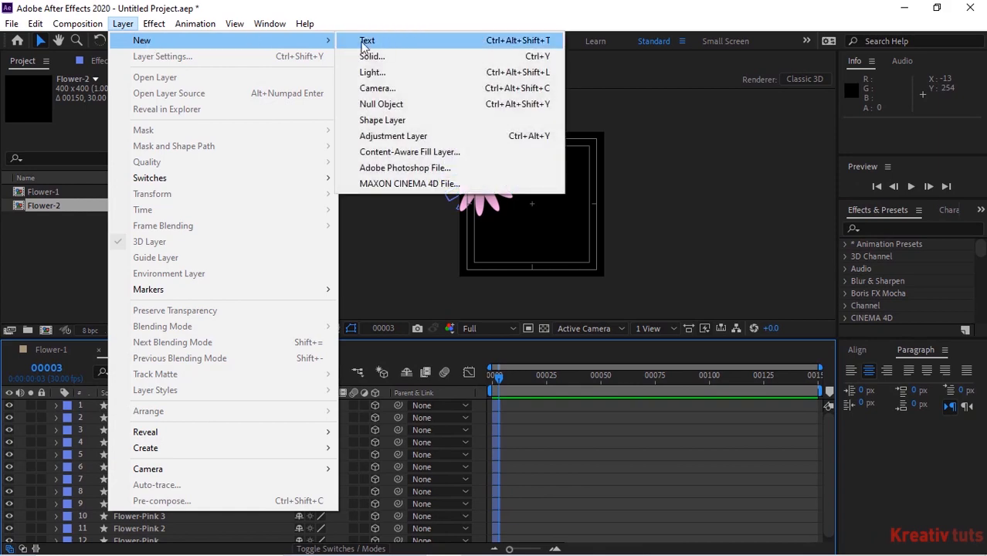
pyautogui.click(384, 101)
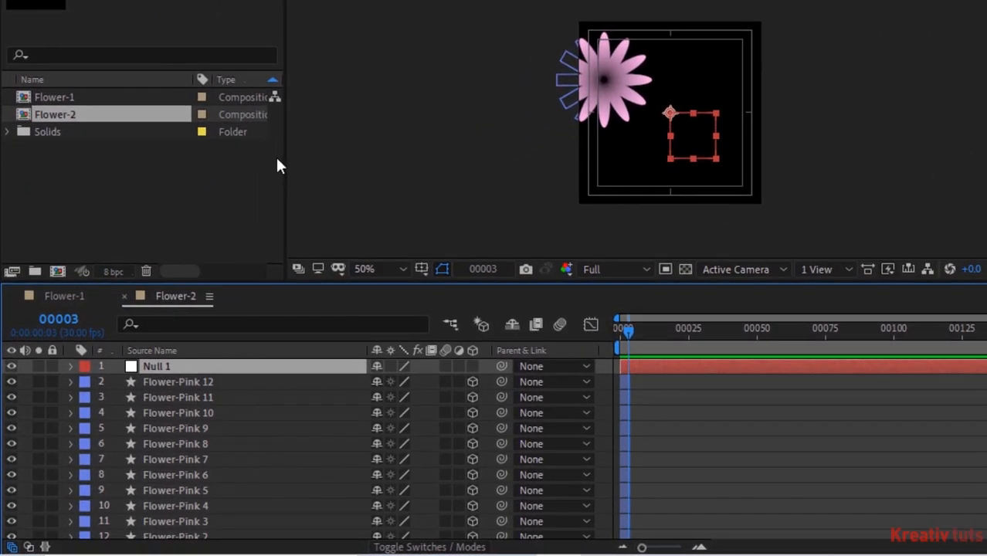
pyautogui.click(472, 366)
# - Parent all twelve Flower-Pink layers to the Null 1 layer
pyautogui.click(219, 382)
pyautogui.hotkey('ctrl', 'a')
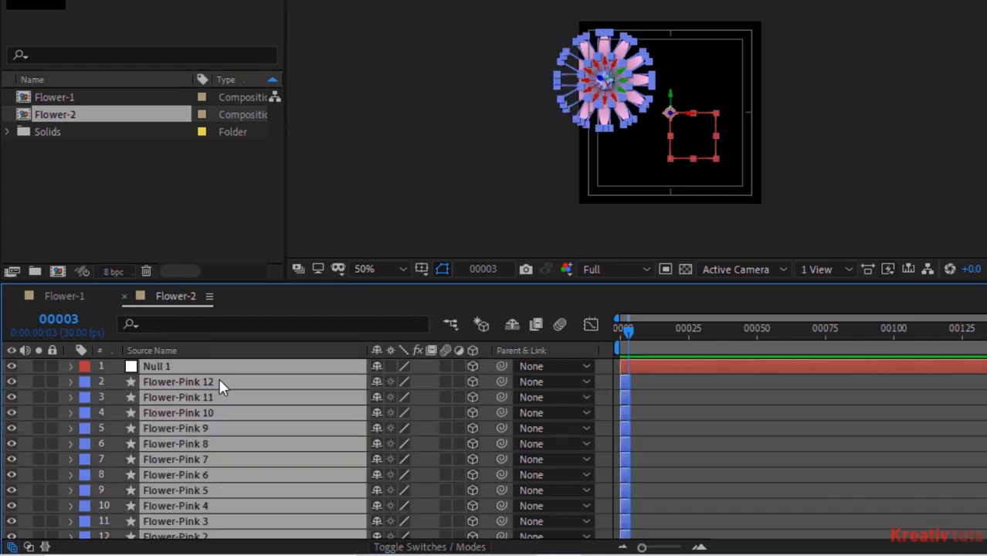
pyautogui.keyDown('ctrl'); pyautogui.click(213, 366); pyautogui.keyUp('ctrl')
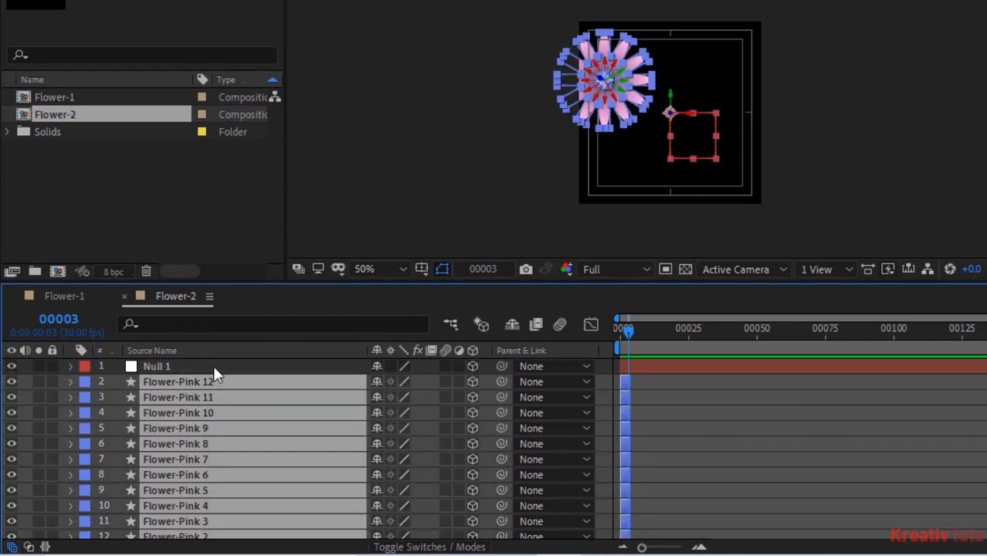
pyautogui.click(541, 384)
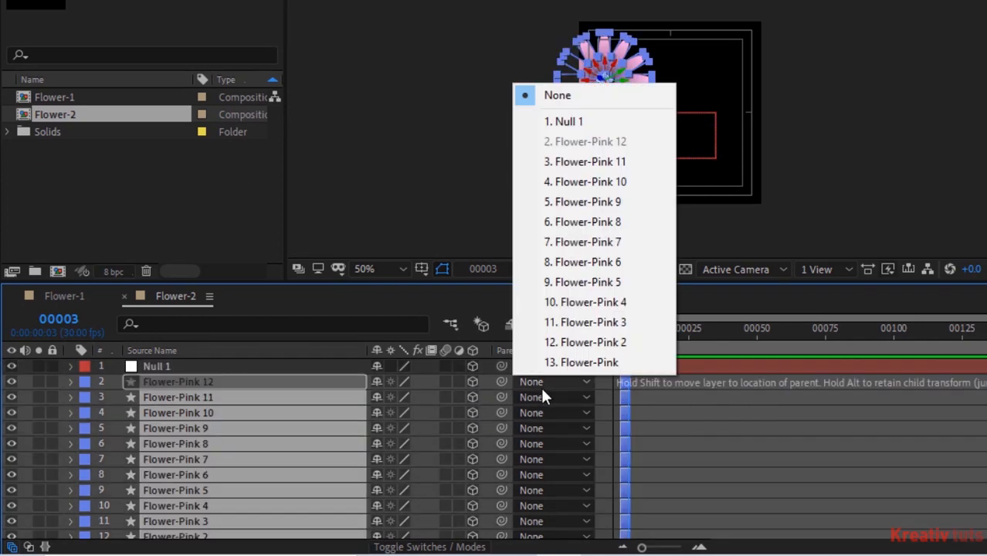
pyautogui.click(600, 123)
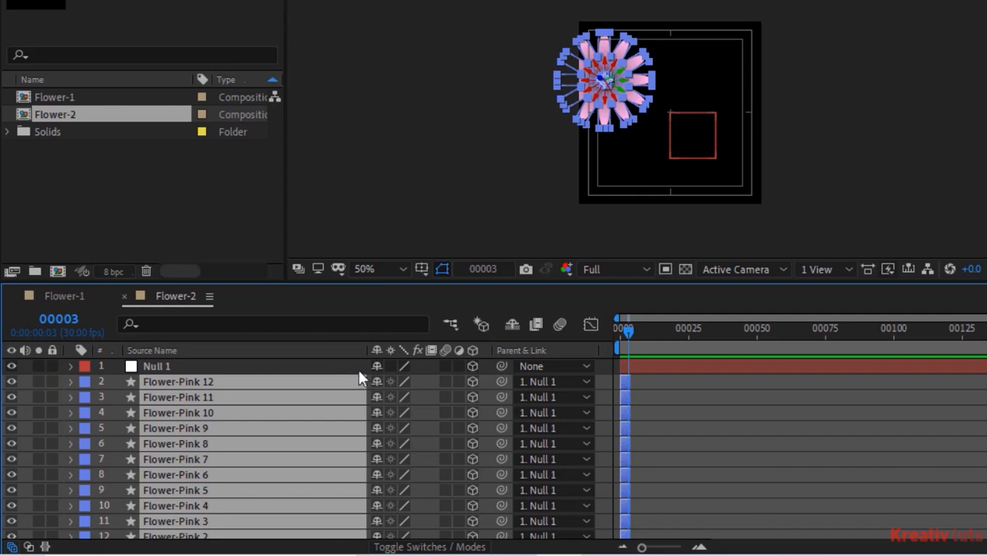
# - Hide the Flower-Pink layers as shy layers and move the null so the pink flower sits centred in the composition
pyautogui.click(377, 381)
pyautogui.click(512, 323)
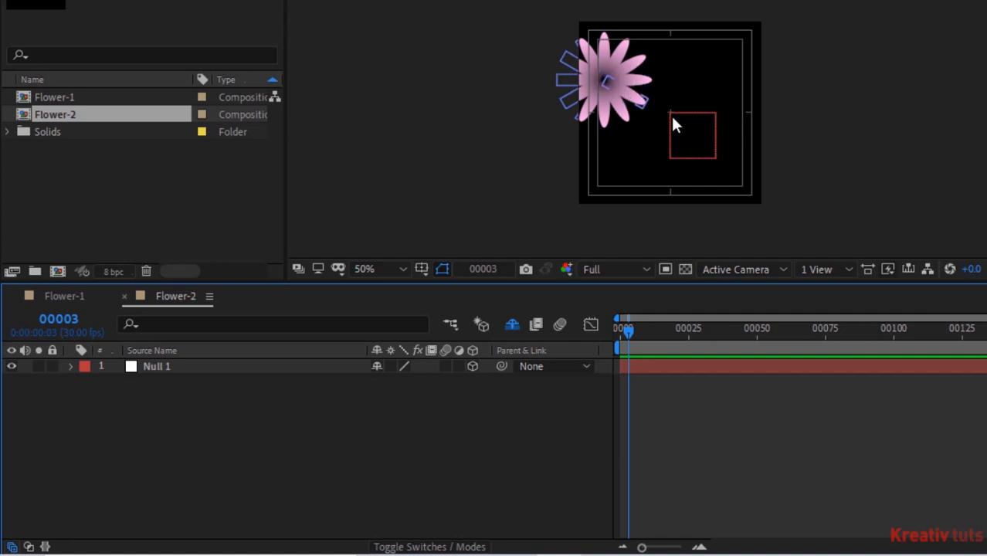
pyautogui.moveTo(687, 131); pyautogui.dragTo(757, 163)
pyautogui.click(388, 394)
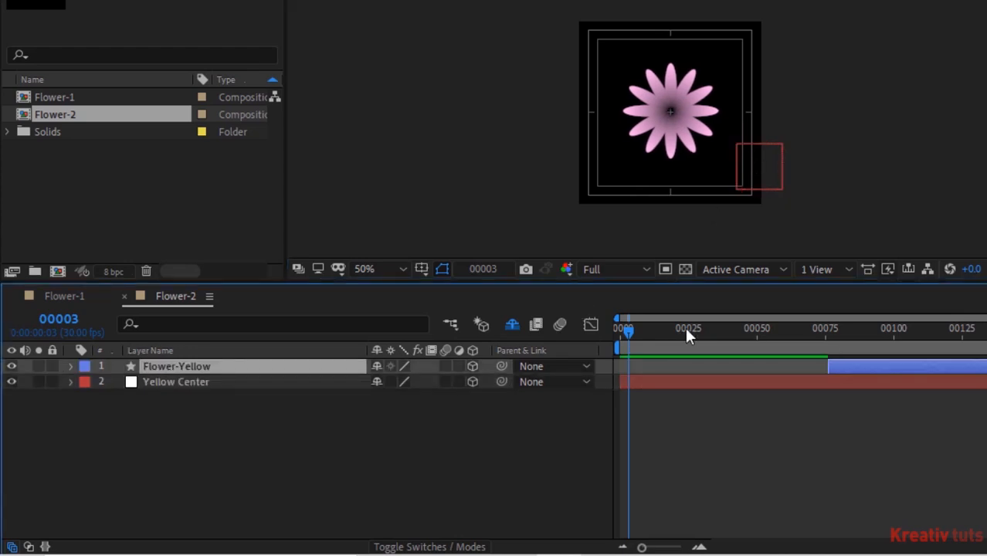
# - Move the Flower-Yellow layer in time so its visible part starts at frame 4
pyautogui.moveTo(720, 328); pyautogui.dragTo(672, 333)
pyautogui.click(62, 320)
pyautogui.write('4')
pyautogui.press('Return')
pyautogui.moveTo(866, 366); pyautogui.dragTo(682, 367)
pyautogui.click(566, 407)
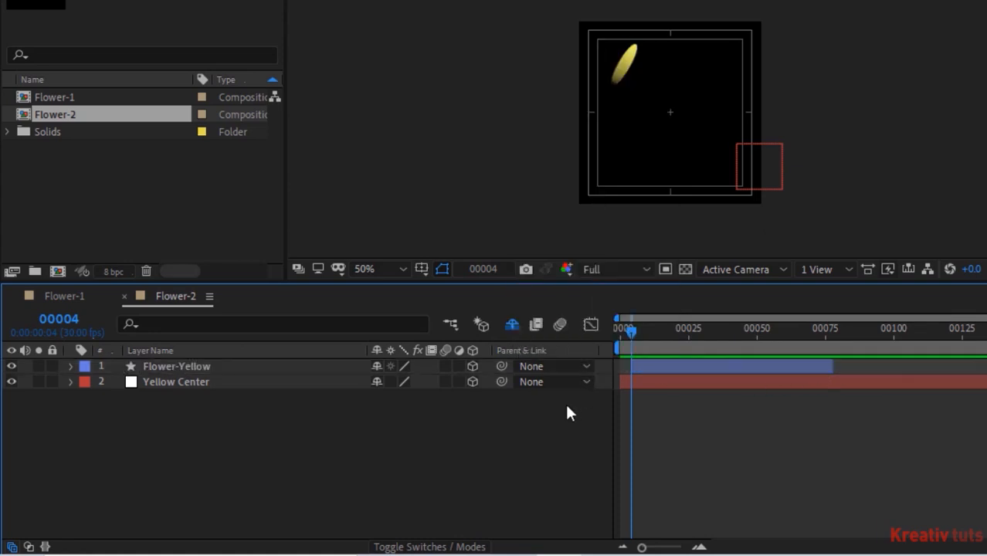
# - Trim the end of the Flower-Yellow layer to frame 6 and the end of the null layer to frame 3
pyautogui.press('pagedown')
pyautogui.press('pagedown')
pyautogui.moveTo(832, 366); pyautogui.dragTo(641, 369)
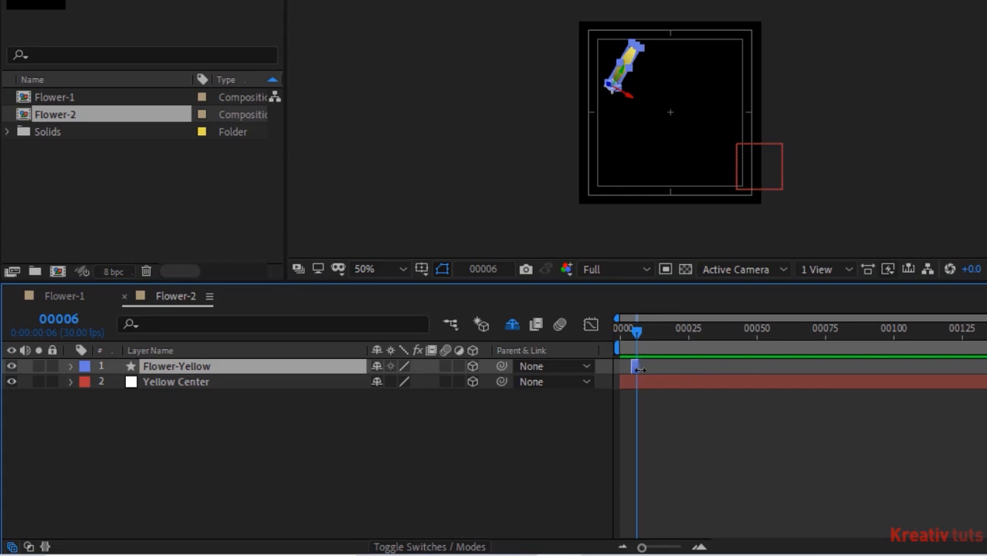
pyautogui.moveTo(982, 381); pyautogui.dragTo(630, 388)
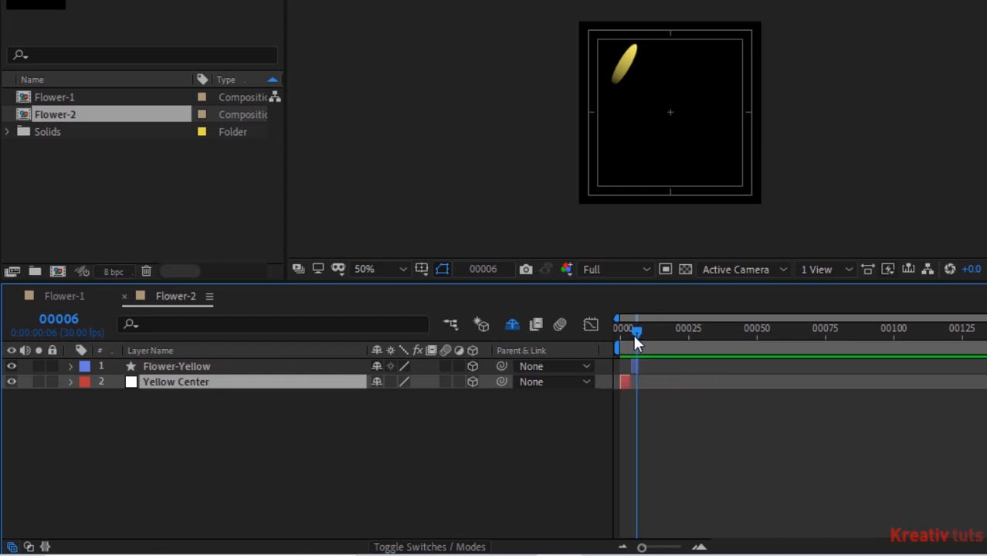
# - At frame 4, duplicate the Flower-Yellow layer until twelve yellow petals form a full flower
pyautogui.moveTo(634, 335); pyautogui.dragTo(627, 336)
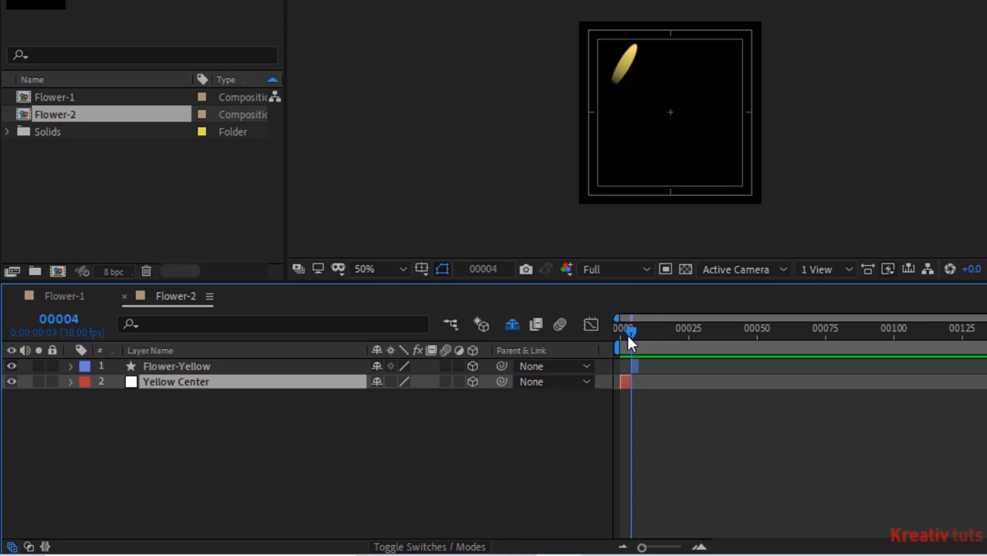
pyautogui.click(252, 366)
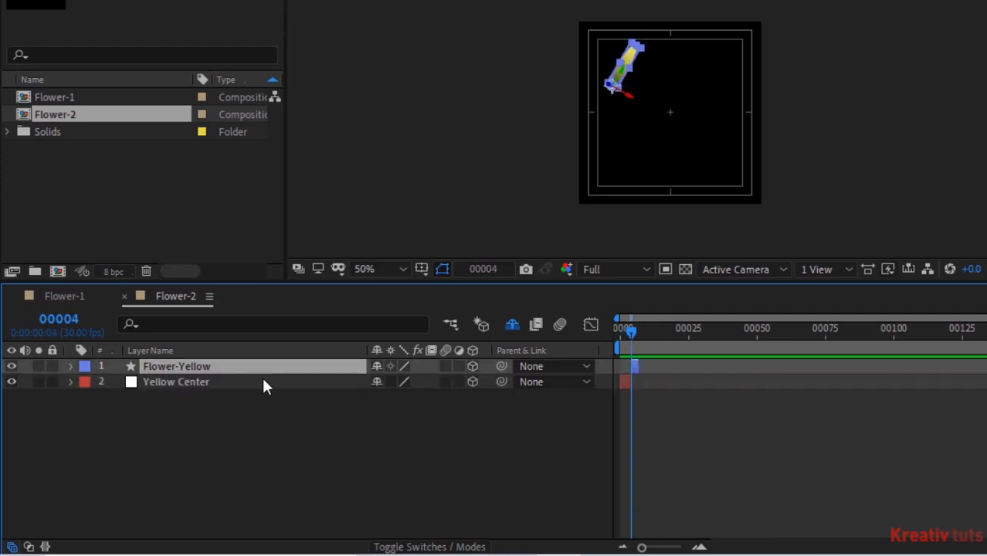
pyautogui.hotkey('ctrl', 'd')
pyautogui.hotkey('ctrl', 'd')
pyautogui.hotkey('ctrl', 'd')
pyautogui.hotkey('ctrl', 'd')
pyautogui.hotkey('ctrl', 'd')
pyautogui.hotkey('ctrl', 'd')
pyautogui.hotkey('ctrl', 'd')
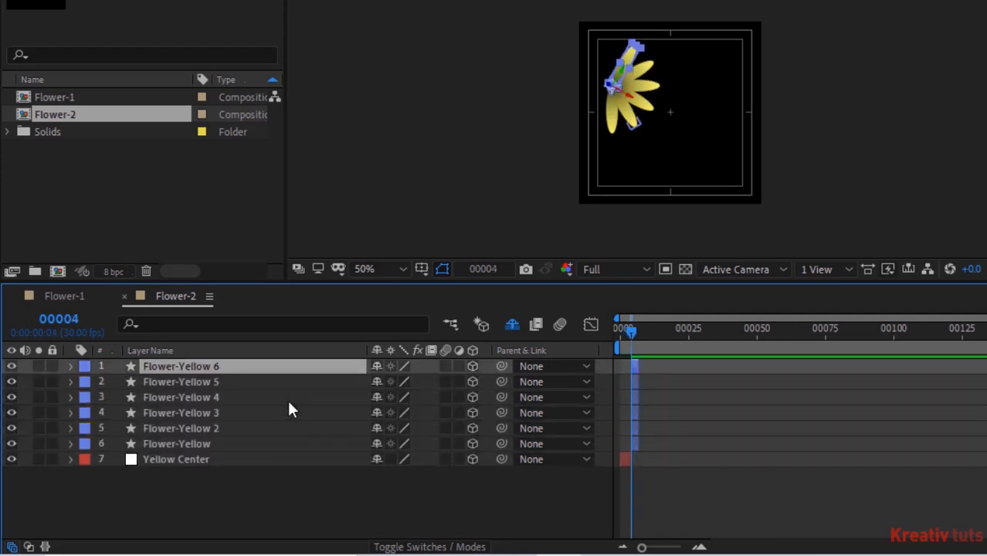
pyautogui.hotkey('ctrl', 'd')
pyautogui.hotkey('ctrl', 'd')
pyautogui.hotkey('ctrl', 'd')
pyautogui.hotkey('ctrl', 'd')
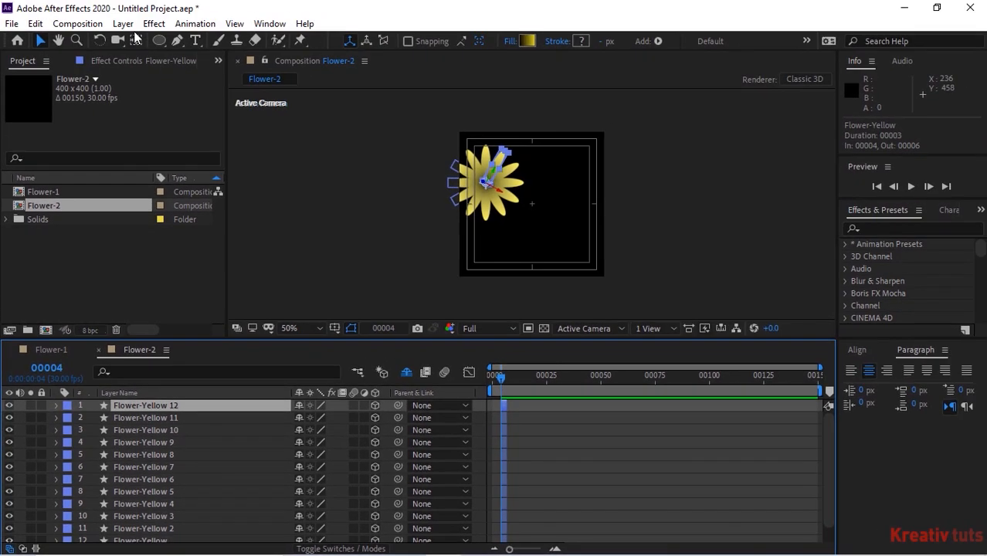
# - Add another null object above the Flower-Yellow layers and name it Yellow Center
pyautogui.click(261, 24)
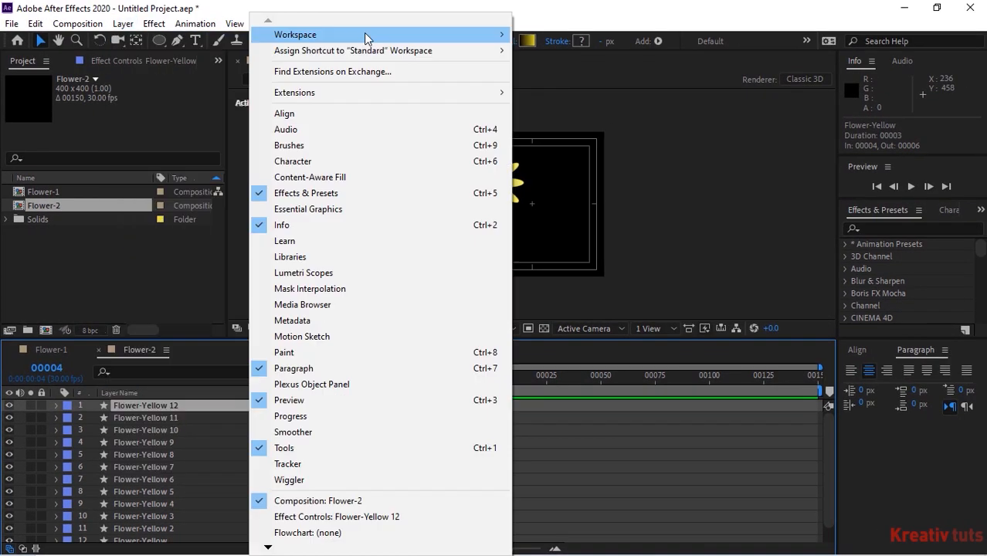
pyautogui.moveTo(123, 24)
pyautogui.click(377, 101)
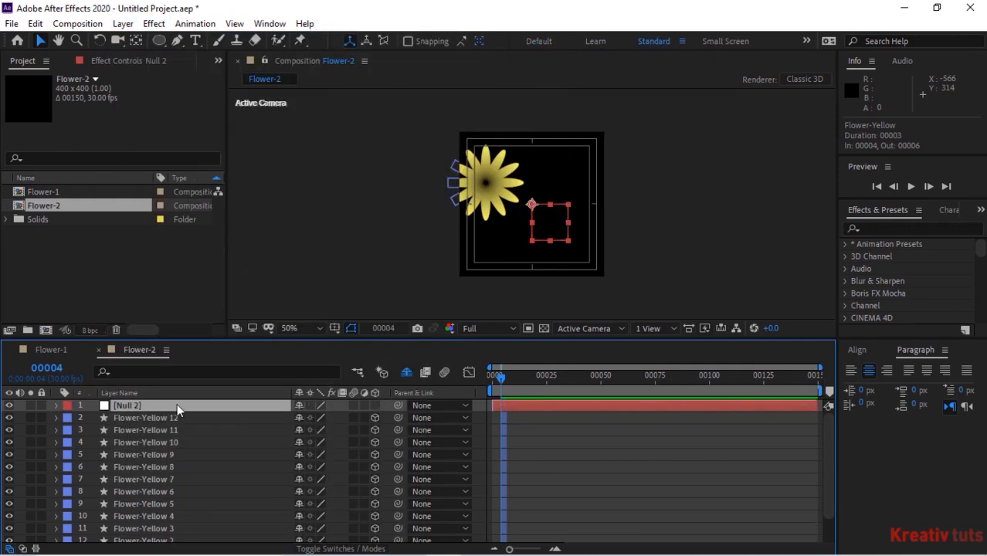
pyautogui.scroll(-2, 166, 463)
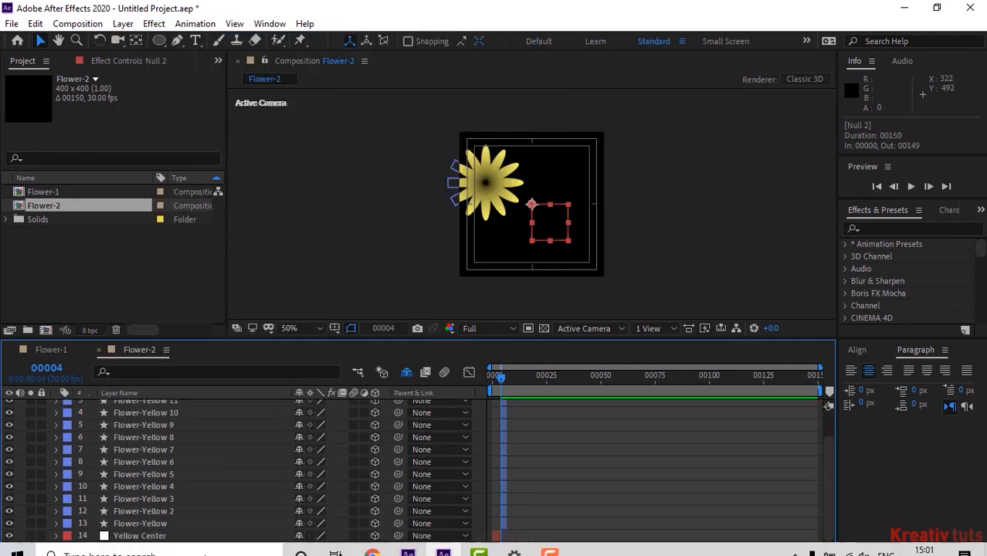
pyautogui.click(149, 536)
pyautogui.scroll(2, 142, 464)
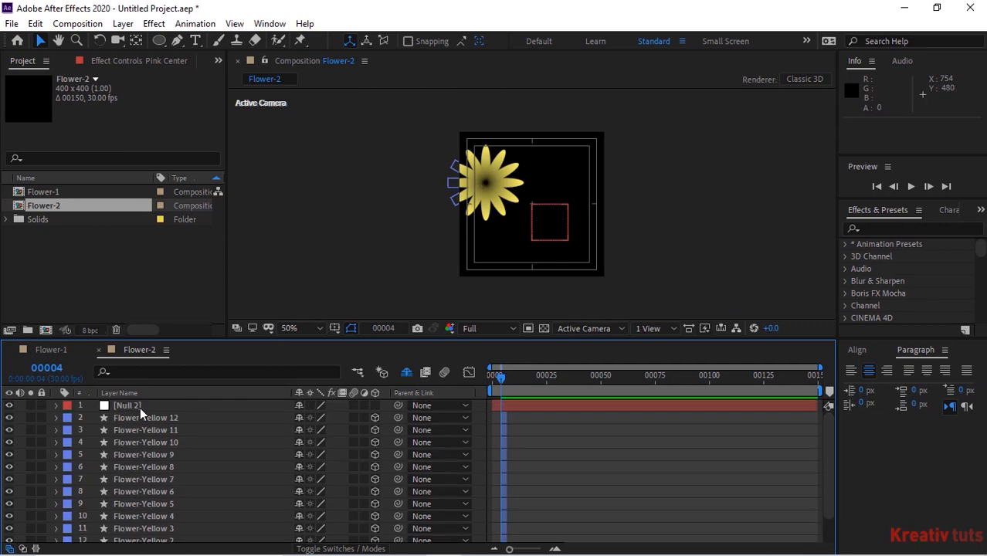
pyautogui.click(140, 407)
pyautogui.press('Return')
pyautogui.write('Yellow Center')
pyautogui.press('Return')
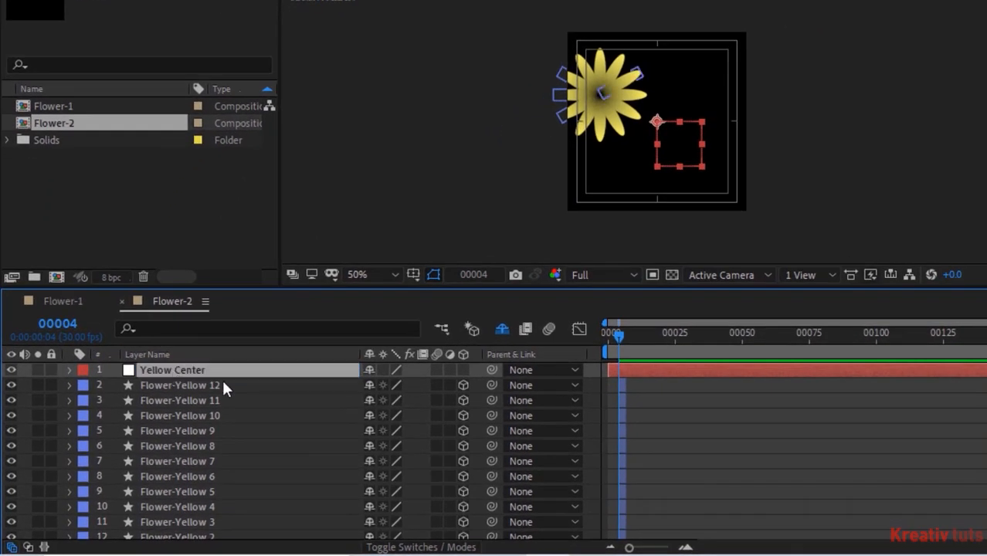
# - Parent all twelve Flower-Yellow layers to the Yellow Center null
pyautogui.click(222, 385)
pyautogui.scroll(-2, 222, 385)
pyautogui.keyDown('shift'); pyautogui.click(260, 515); pyautogui.keyUp('shift')
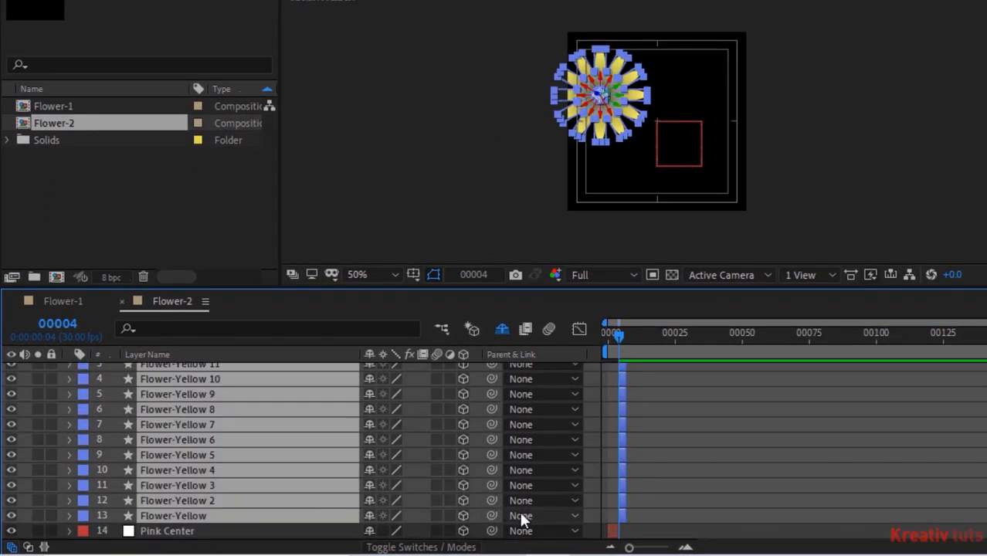
pyautogui.click(521, 521)
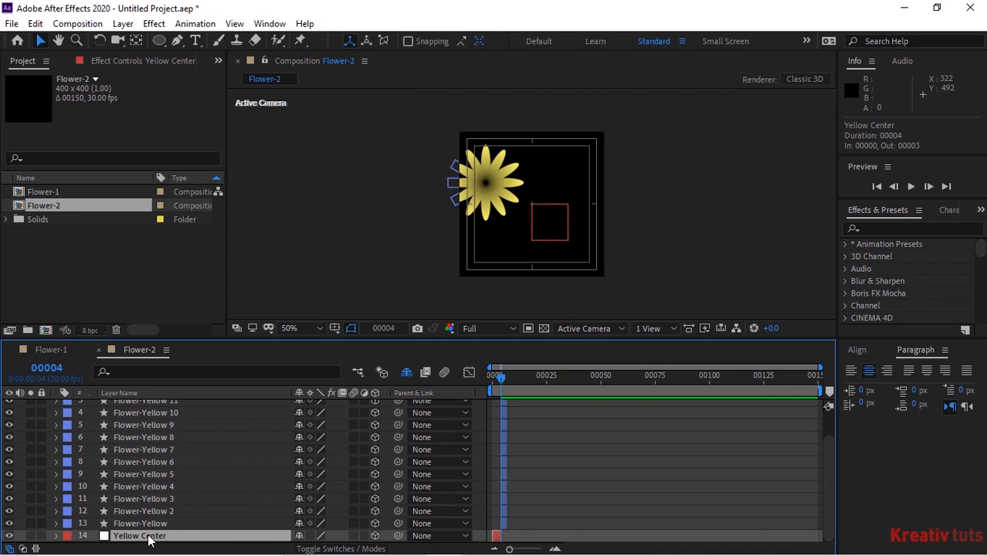
# - Rename the pink flower's null, below the Flower-Yellow layers, as Pink Center
pyautogui.press('Return')
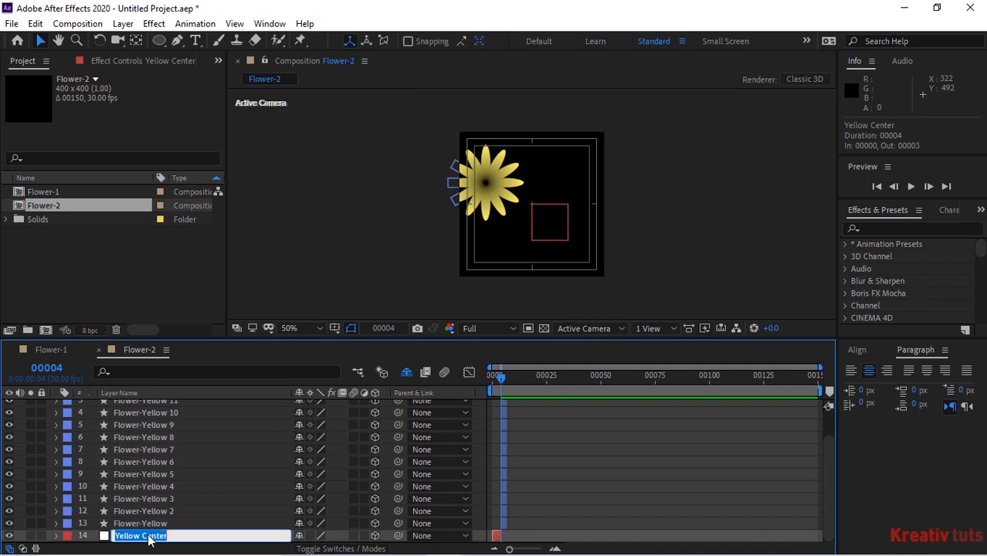
pyautogui.click(148, 536)
pyautogui.hotkey('shift', 'Home')
pyautogui.write('Pin')
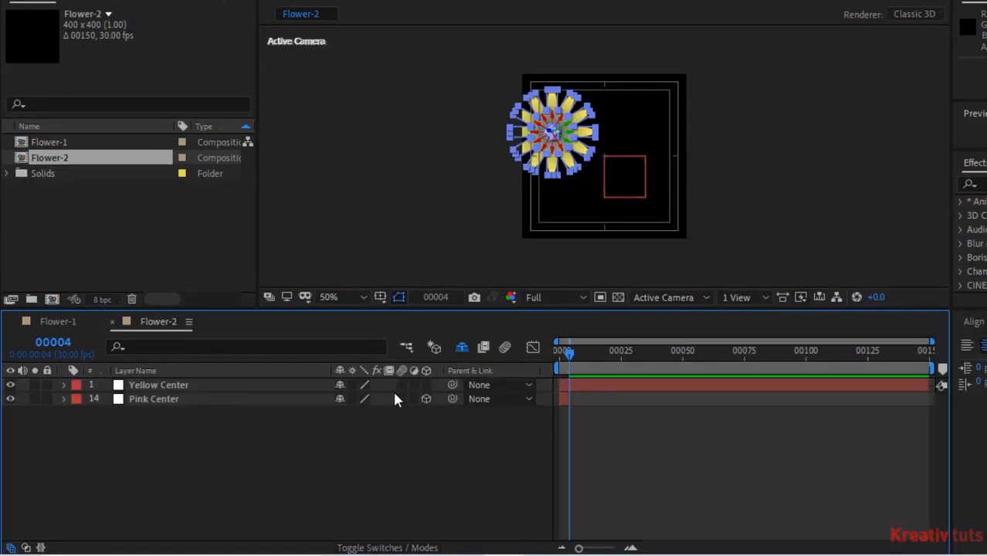
# - Make the Yellow Center null 3D, move it to centre the yellow flower in the composition, and return to frame 0
pyautogui.click(426, 452)
pyautogui.moveTo(558, 136); pyautogui.dragTo(570, 138)
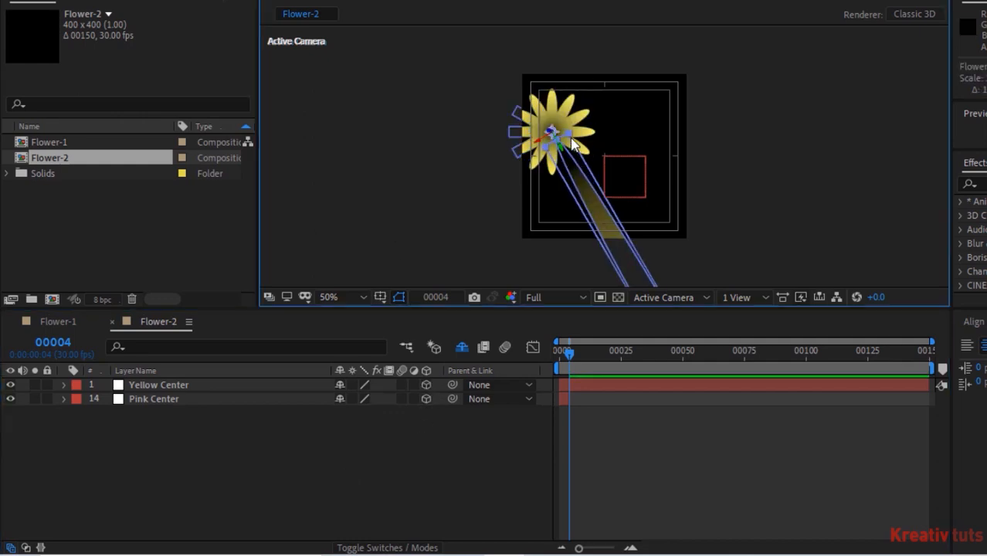
pyautogui.hotkey('ctrl', 'z')
pyautogui.click(270, 472)
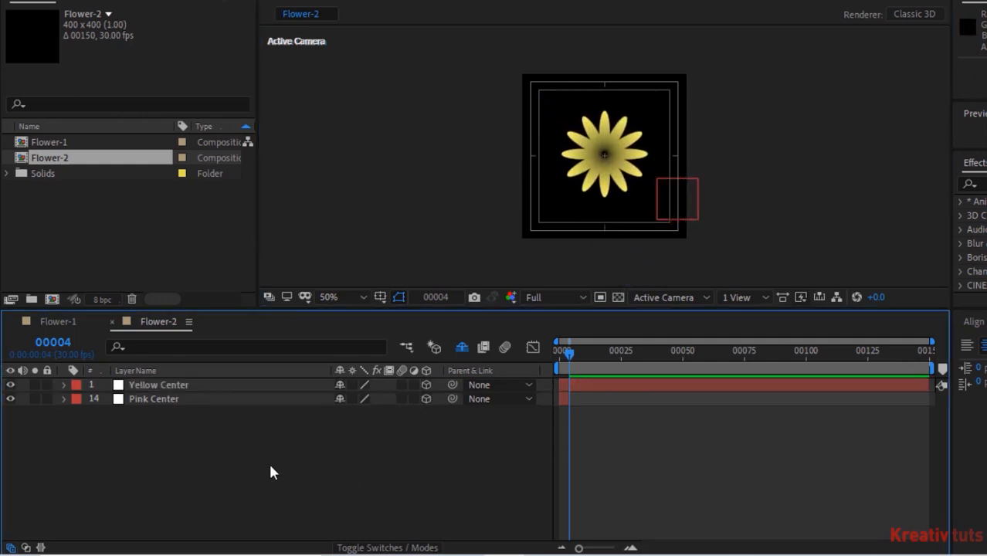
pyautogui.click(562, 356)
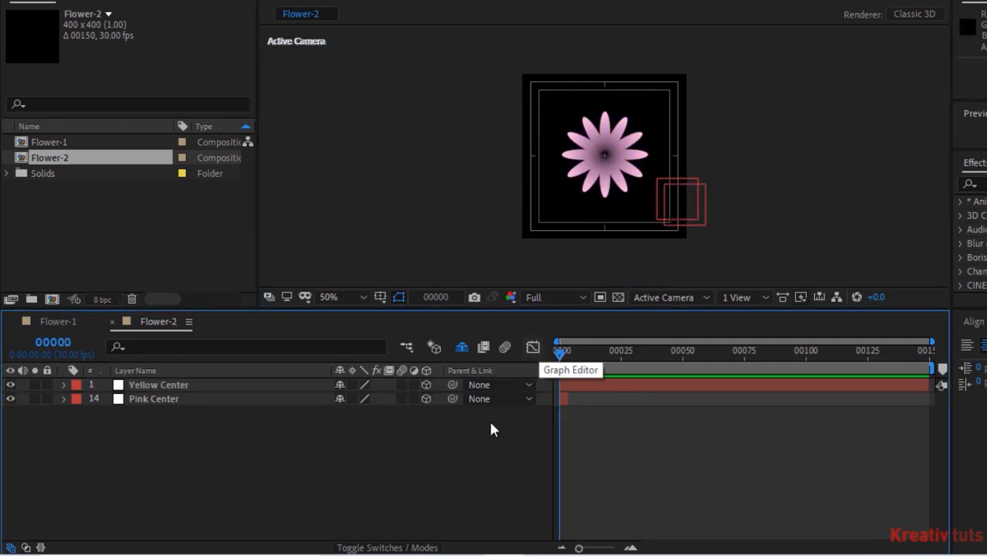
# - Trim the Yellow Center layer to start where the Pink Center layer ends and to finish at frame 6
pyautogui.click(694, 206)
pyautogui.click(562, 387)
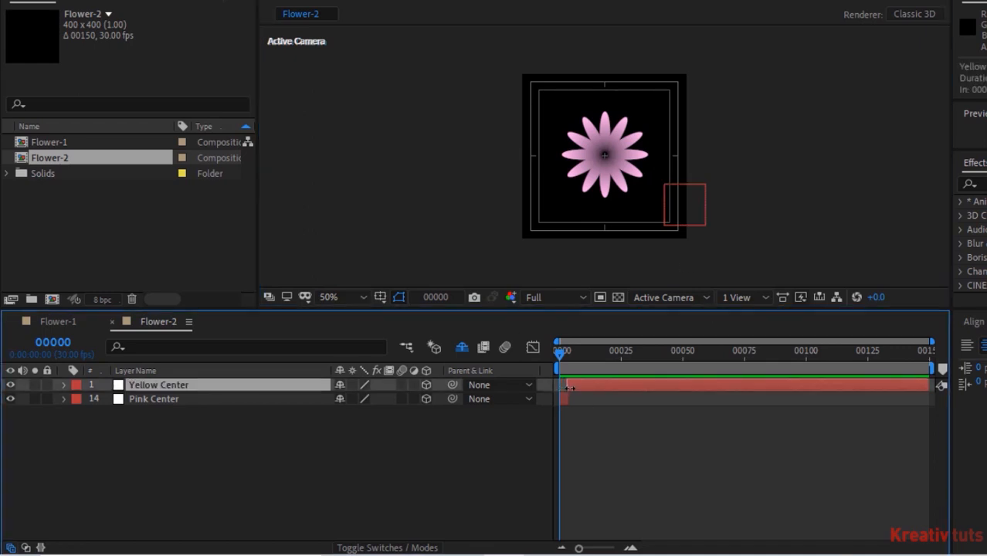
pyautogui.moveTo(928, 386); pyautogui.dragTo(590, 386)
pyautogui.press('pagedown')
pyautogui.press('pagedown')
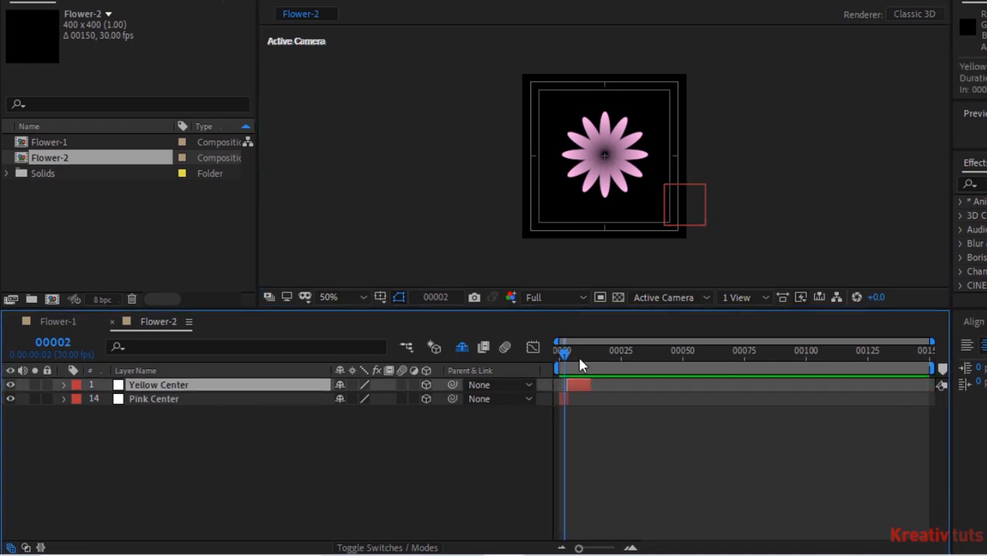
pyautogui.press('pagedown')
pyautogui.press('pagedown')
pyautogui.press('pagedown')
pyautogui.press('pagedown')
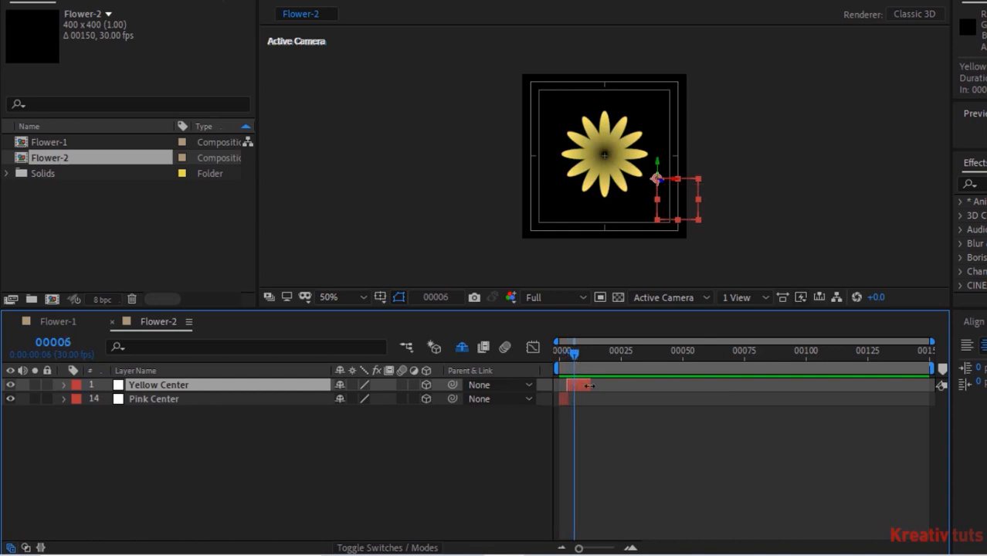
pyautogui.moveTo(589, 385); pyautogui.dragTo(575, 386)
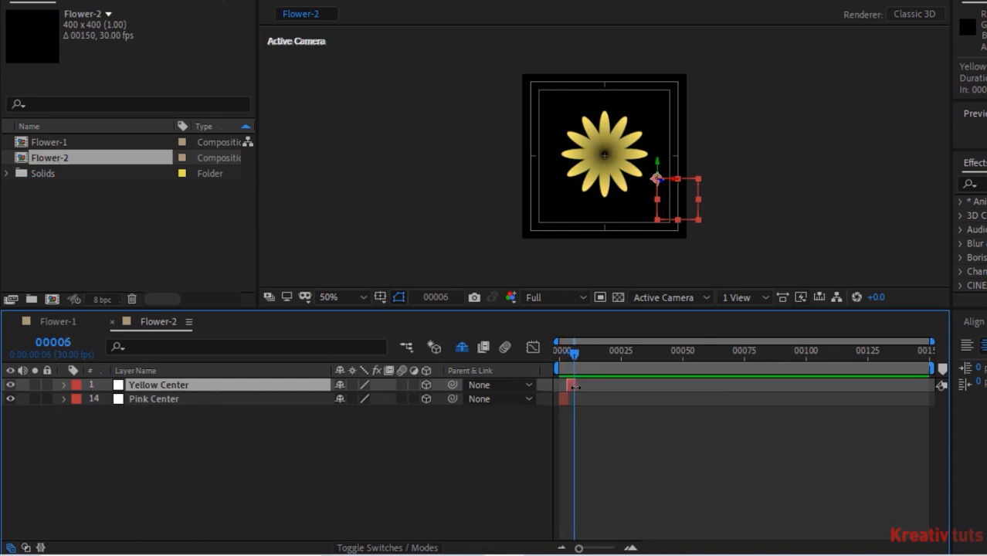
pyautogui.click(434, 456)
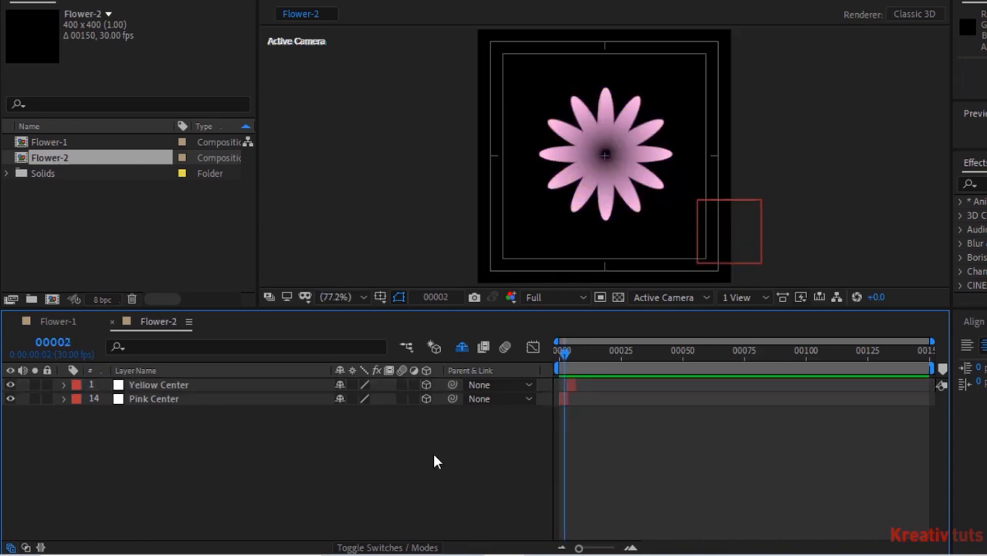
# - Add a shape layer named Stalk and trim its end to match the end of the Yellow Center layer
pyautogui.rightClick(120, 437)
pyautogui.moveTo(243, 253)
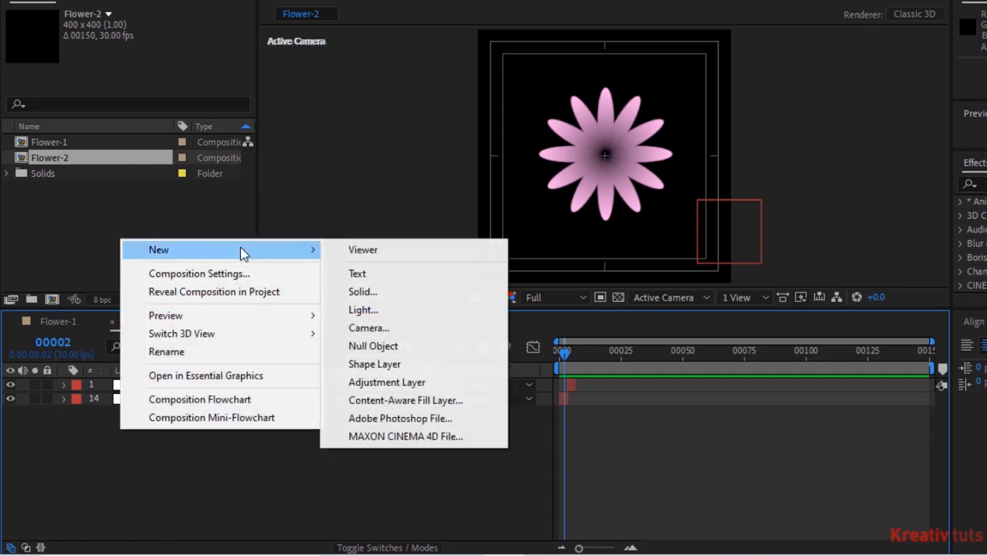
pyautogui.click(376, 364)
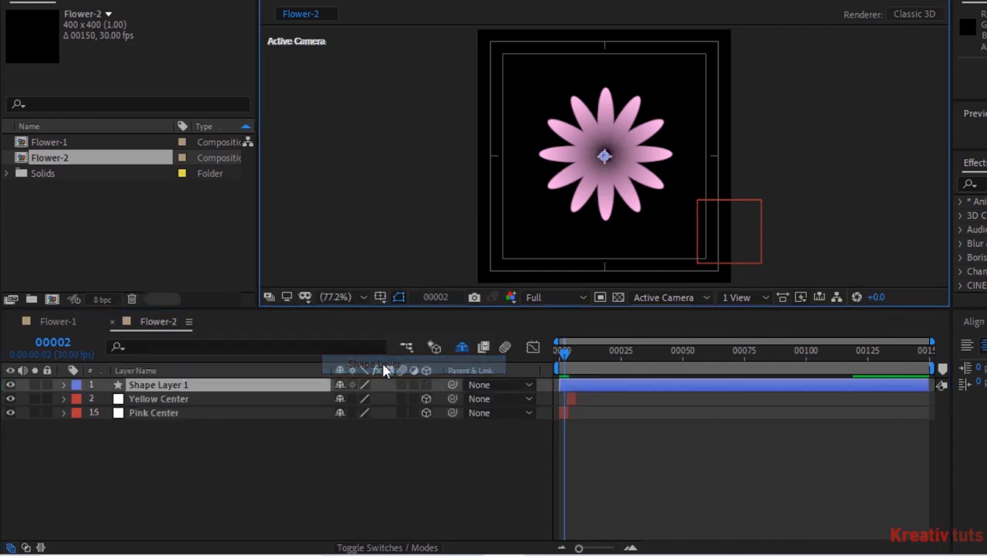
pyautogui.click(266, 387)
pyautogui.press('Return')
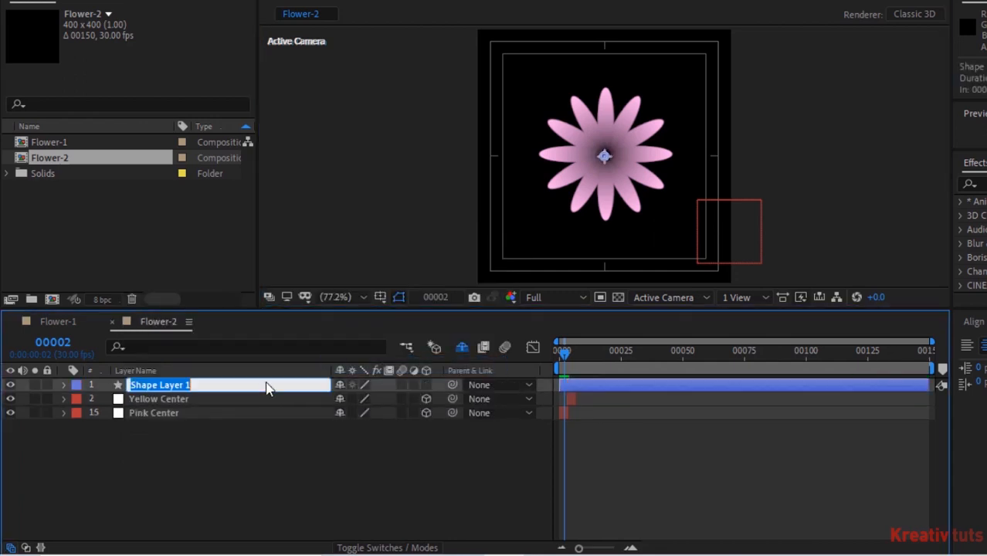
pyautogui.write('Stalk')
pyautogui.press('Return')
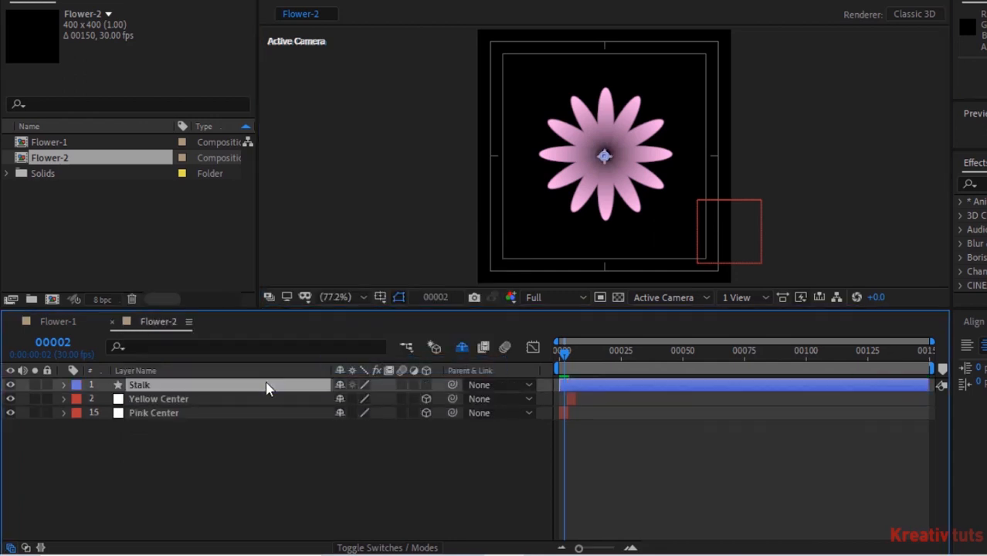
pyautogui.moveTo(925, 383); pyautogui.dragTo(580, 407)
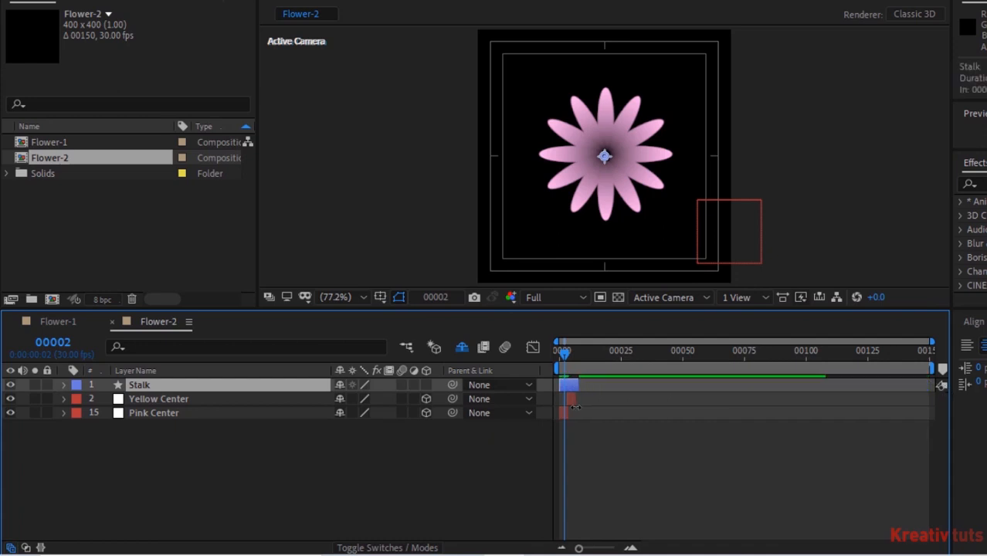
# - Draw the stalk with the Pen tool from the composition's lower-left edge, curving near the centre, to a tip at the upper right
pyautogui.click(604, 149)
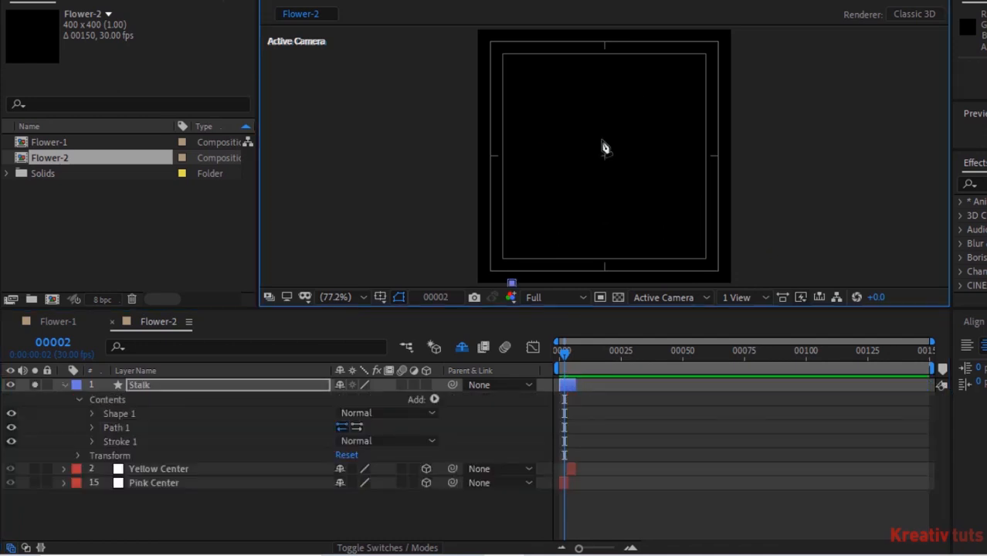
pyautogui.moveTo(605, 147); pyautogui.dragTo(612, 133)
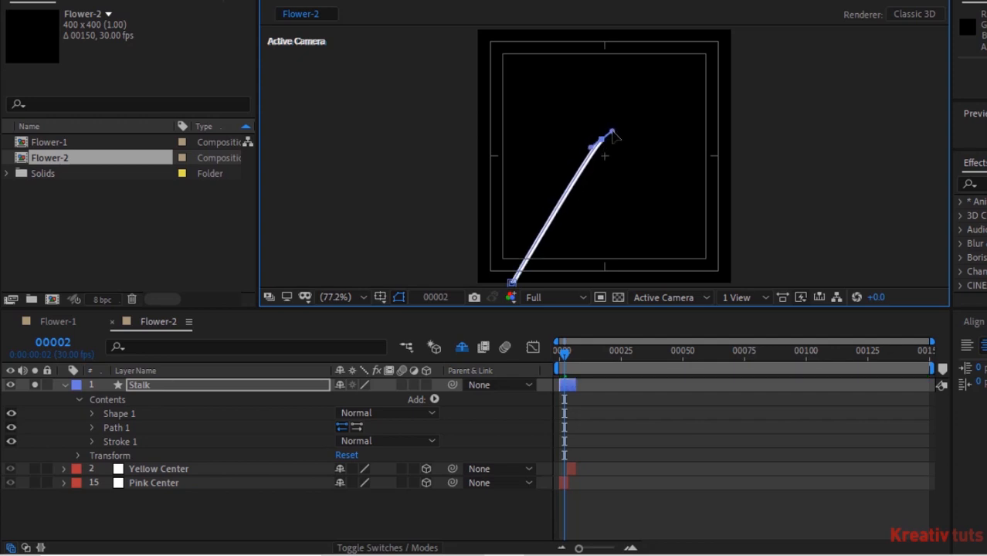
pyautogui.click(668, 82)
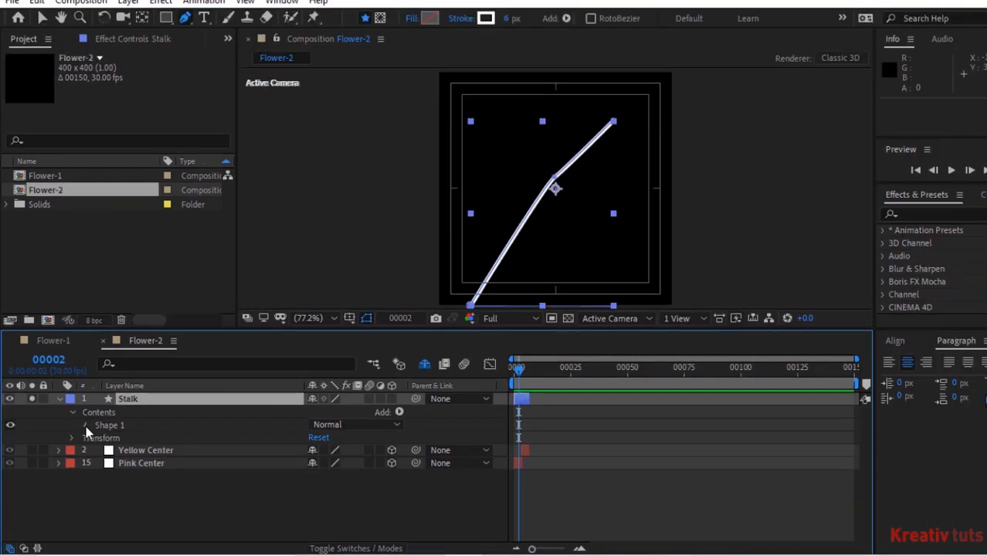
# - Set the stroke colour of the Stalk layer's shape to 386041
pyautogui.click(86, 425)
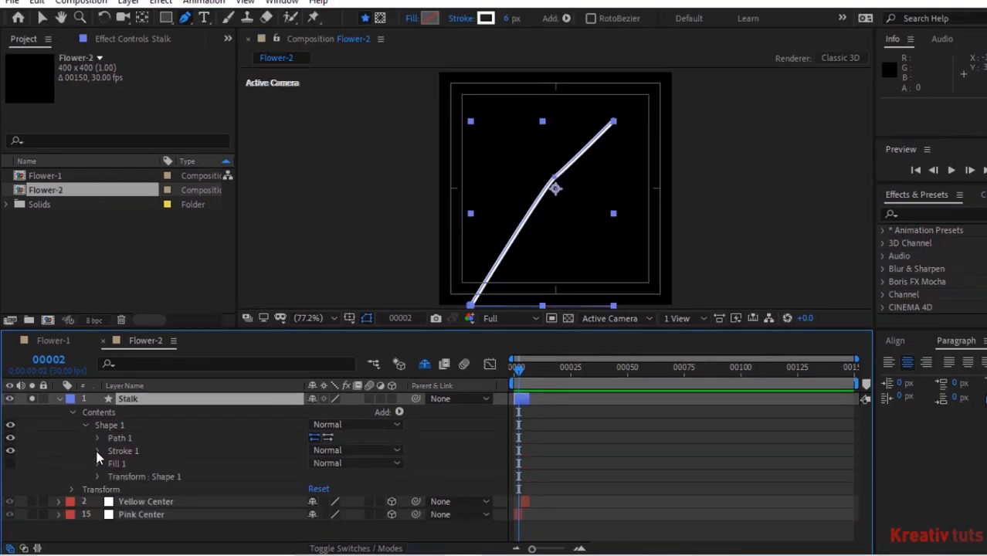
pyautogui.click(97, 451)
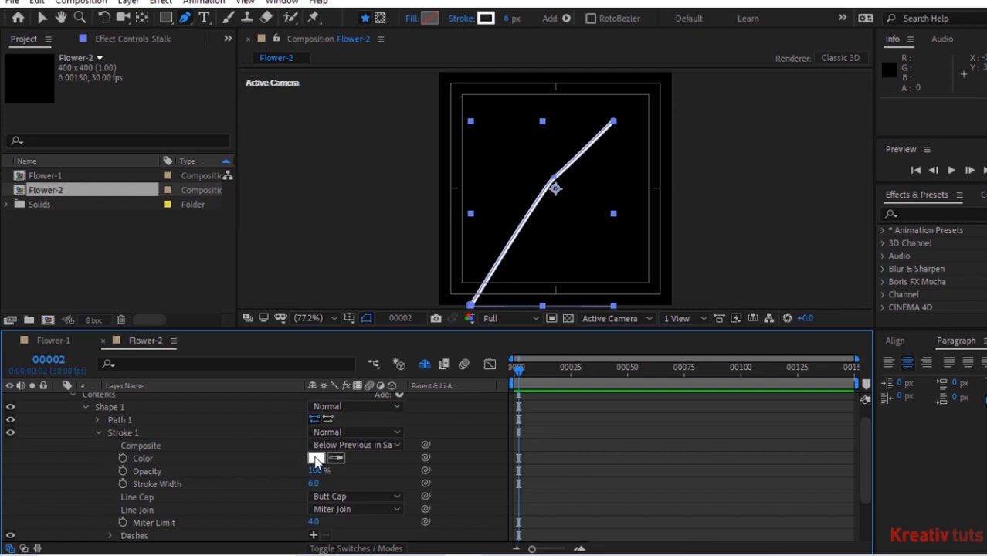
pyautogui.click(316, 458)
pyautogui.write('386041')
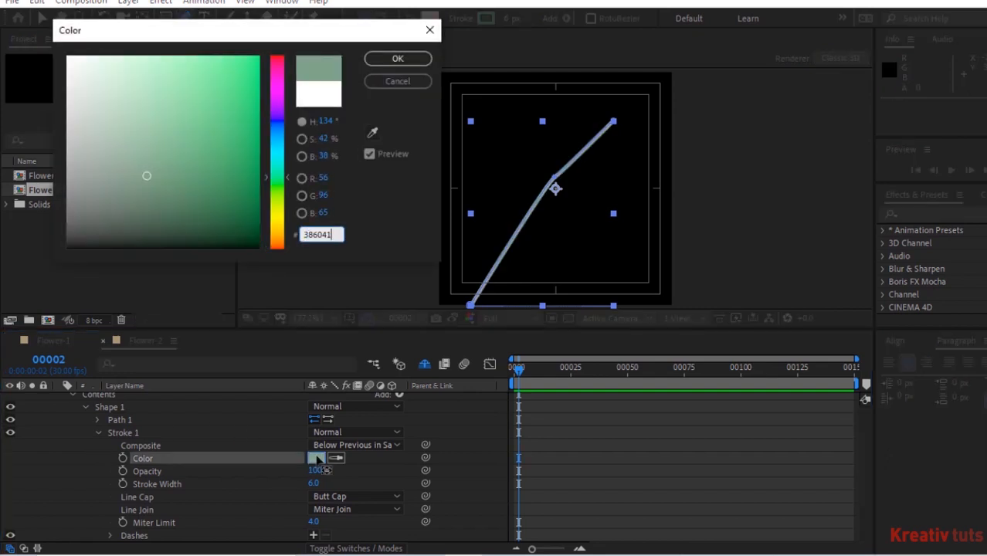
pyautogui.press('Return')
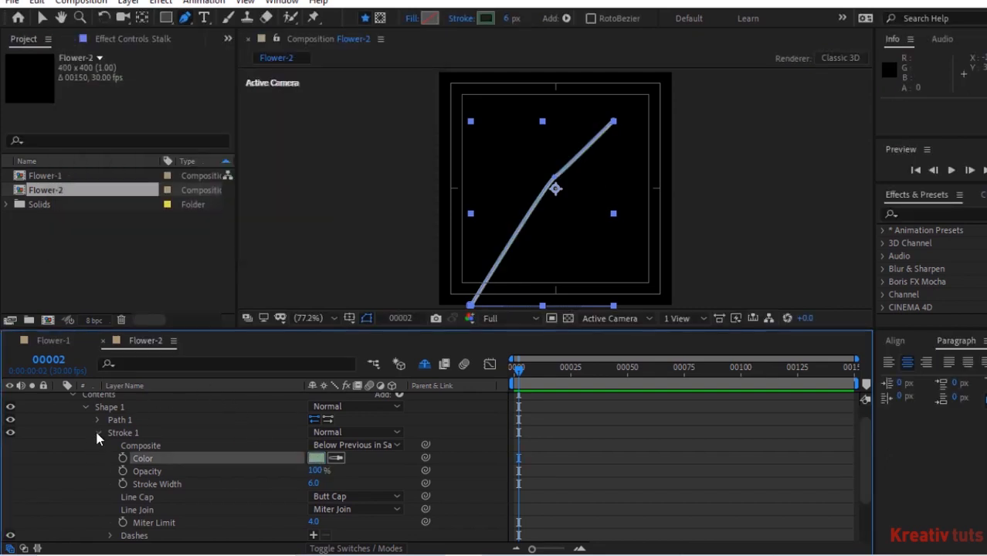
pyautogui.click(97, 434)
pyautogui.click(73, 412)
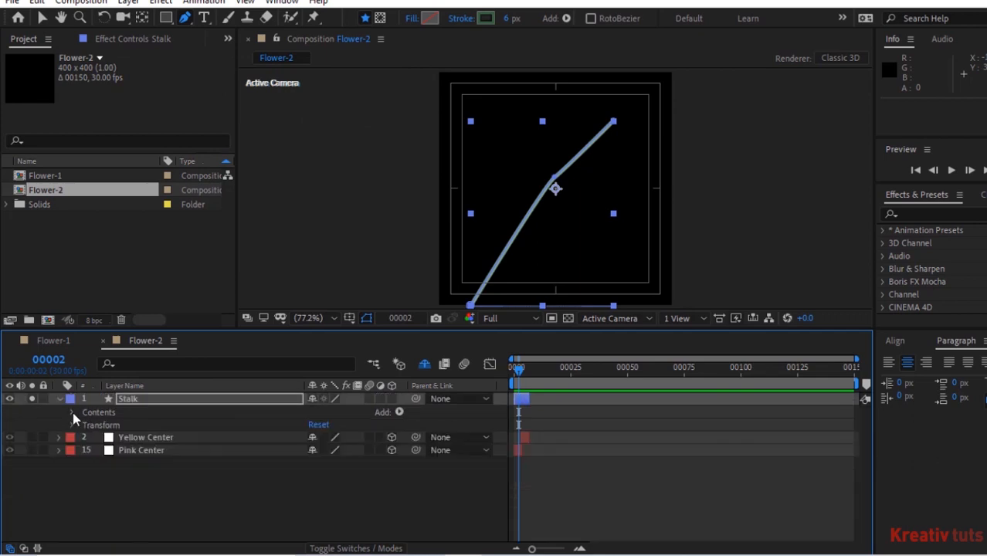
pyautogui.click(307, 515)
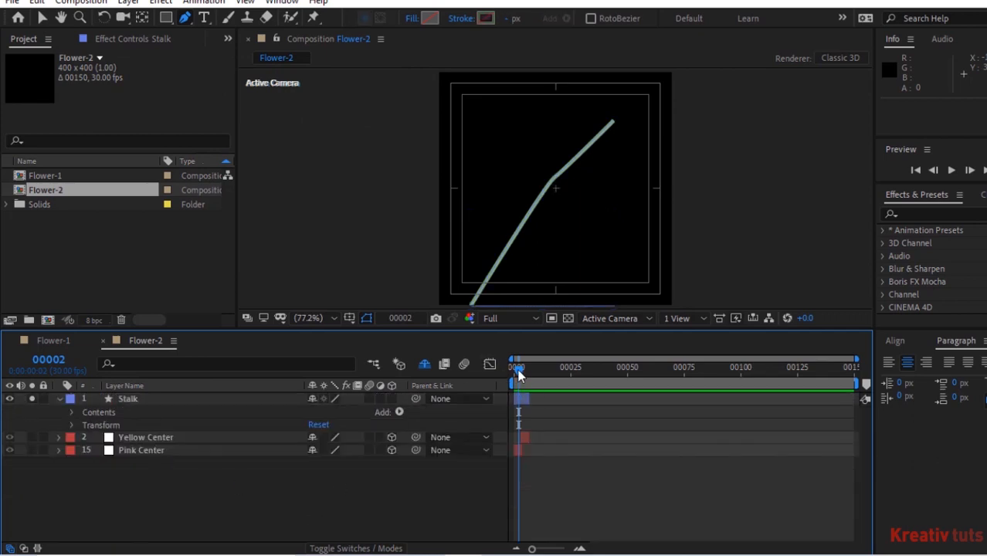
# - Go to frame 3 and set the Stalk layer's position to 196, 207
pyautogui.moveTo(517, 375); pyautogui.dragTo(521, 375)
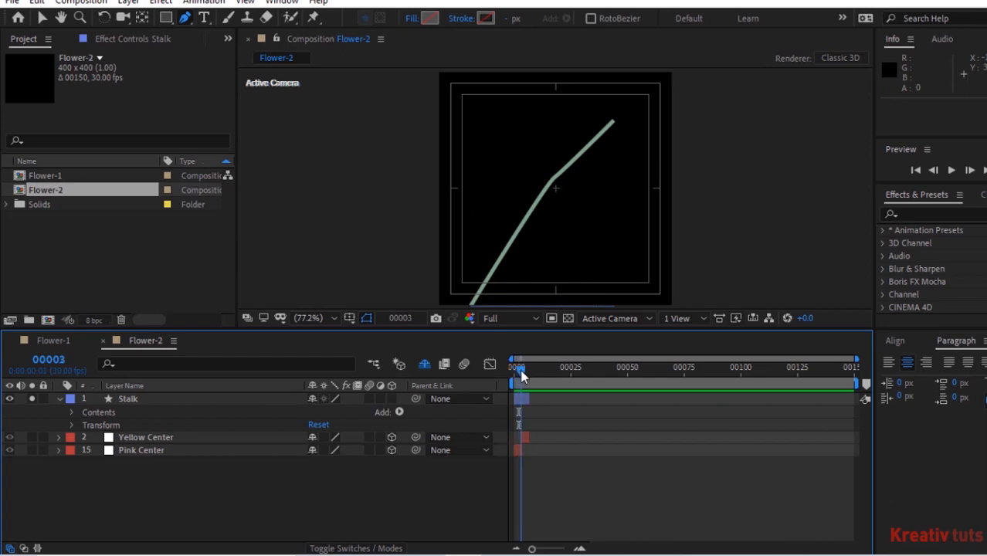
pyautogui.click(71, 426)
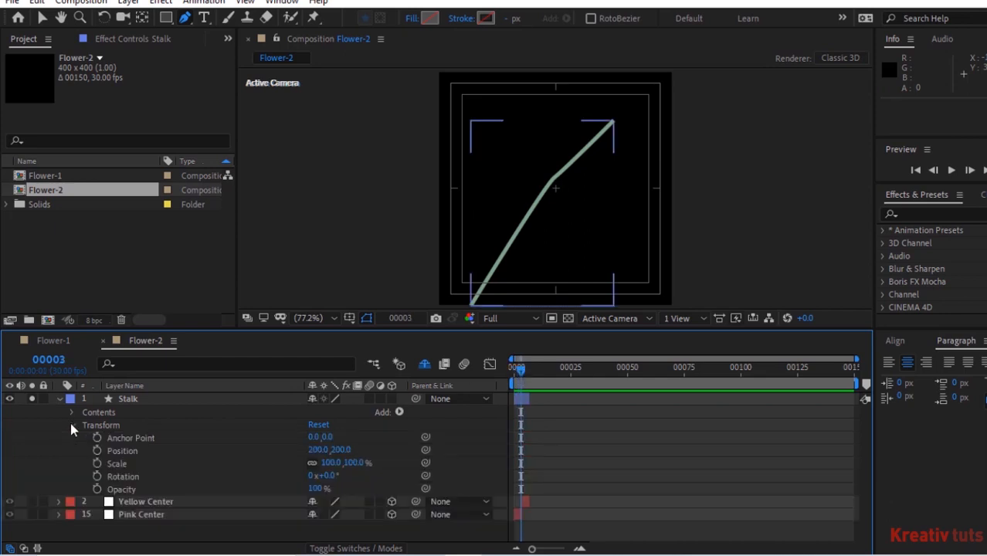
pyautogui.click(320, 449)
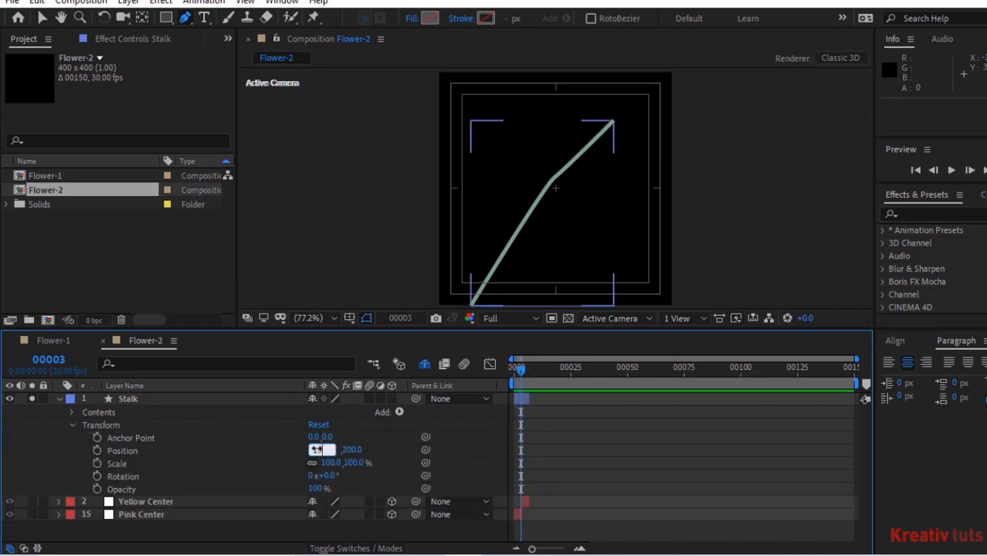
pyautogui.press('Tab')
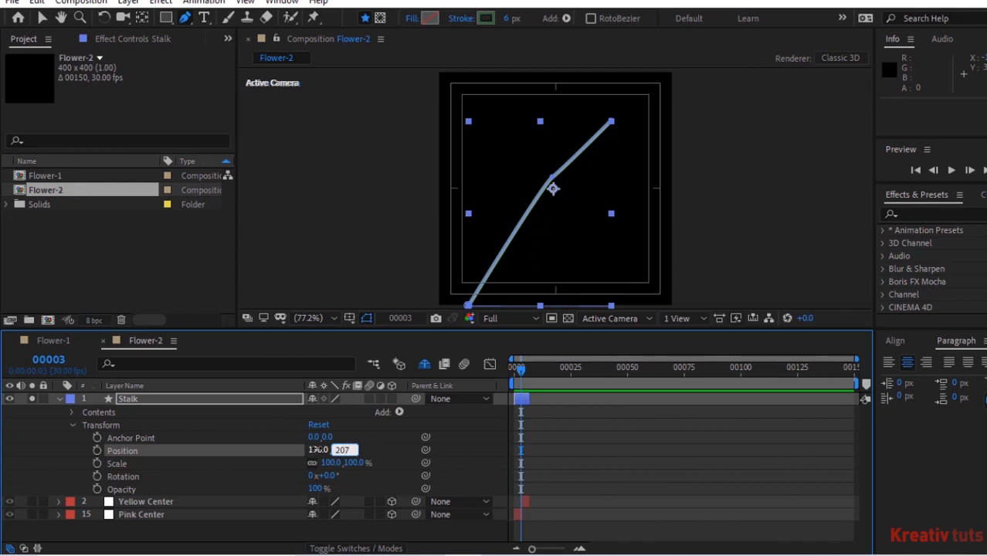
pyautogui.write('207')
pyautogui.press('Return')
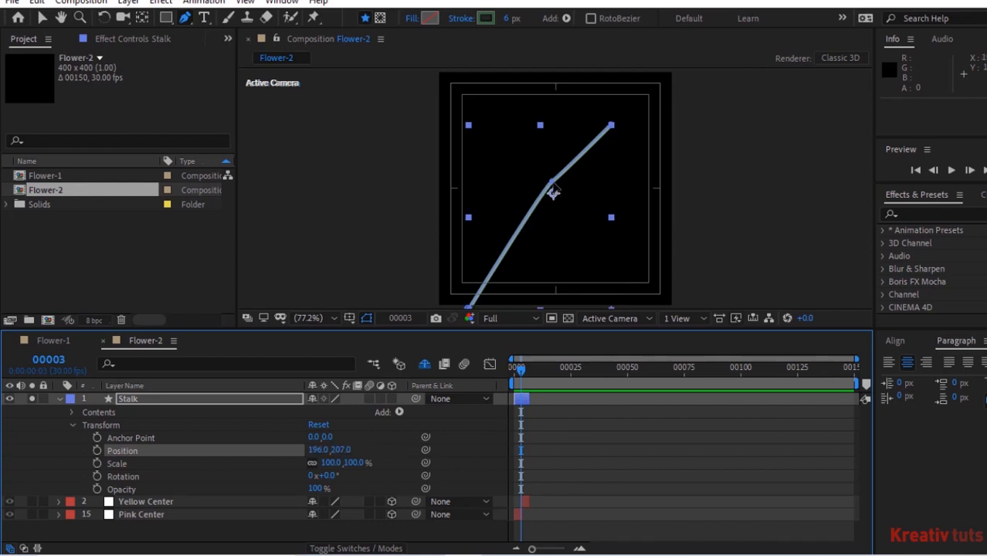
# - Move the stalk's middle vertex slightly up and right to soften the bend, and turn off solo for the Stalk layer
pyautogui.moveTo(553, 193); pyautogui.dragTo(557, 186)
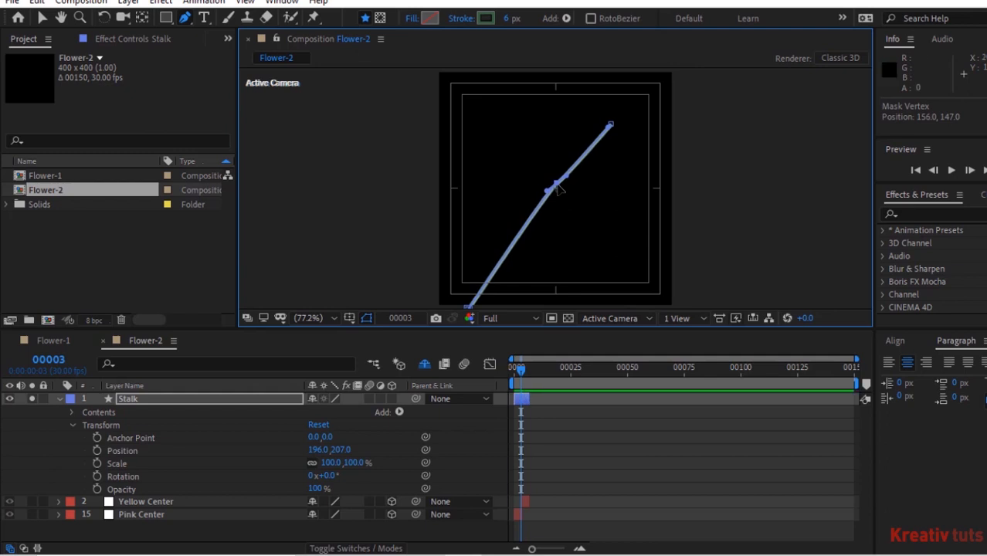
pyautogui.click(59, 400)
pyautogui.click(170, 477)
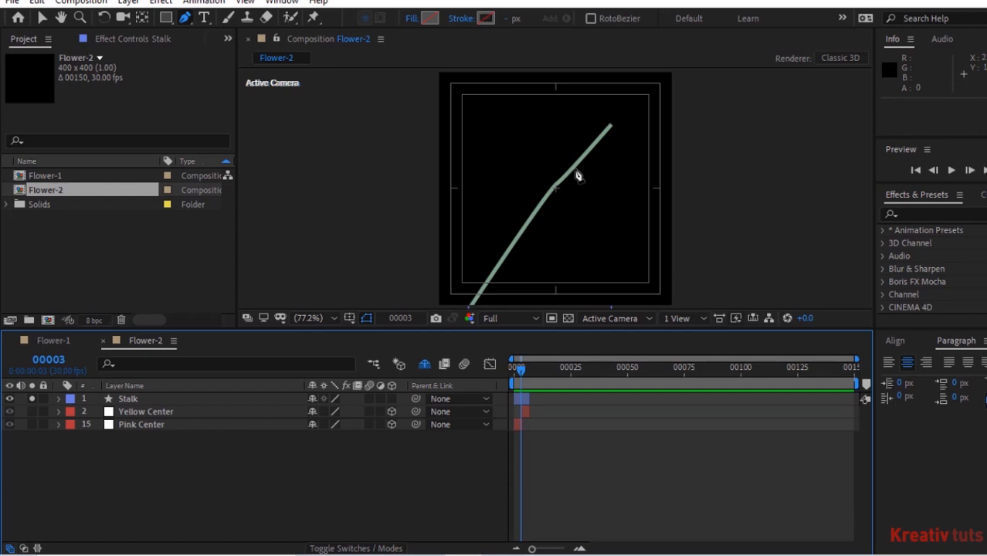
pyautogui.click(31, 401)
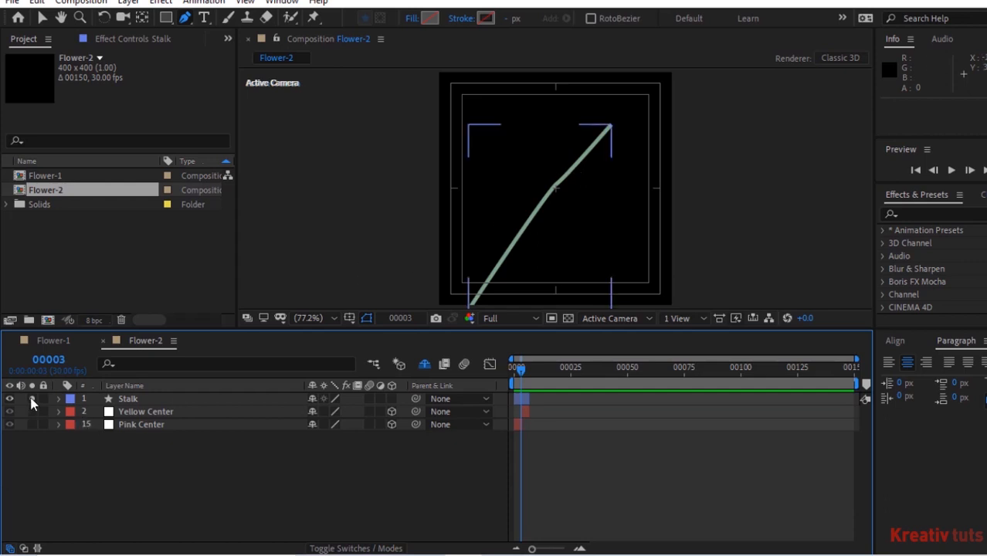
pyautogui.click(30, 402)
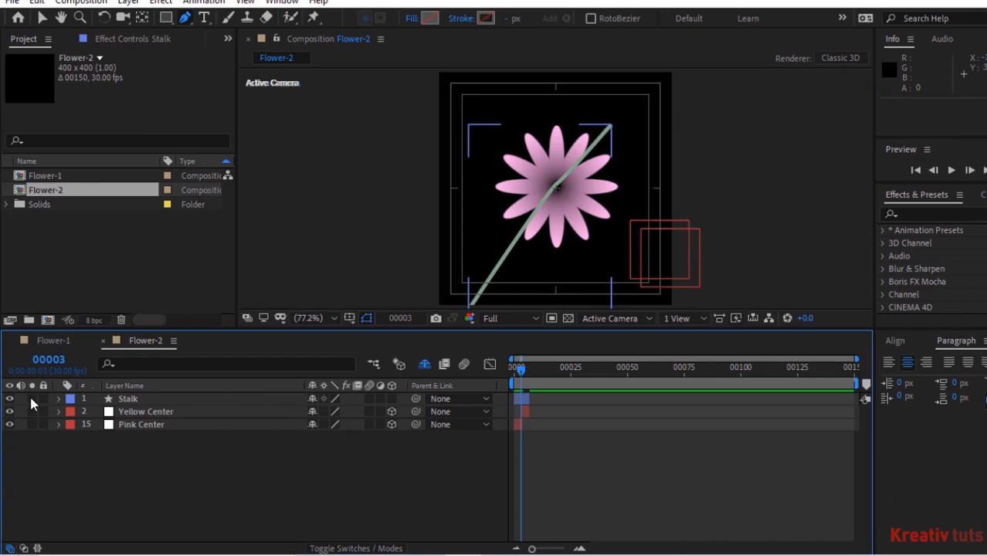
# - Set the Pink Center null's position to 290, 57
pyautogui.click(58, 424)
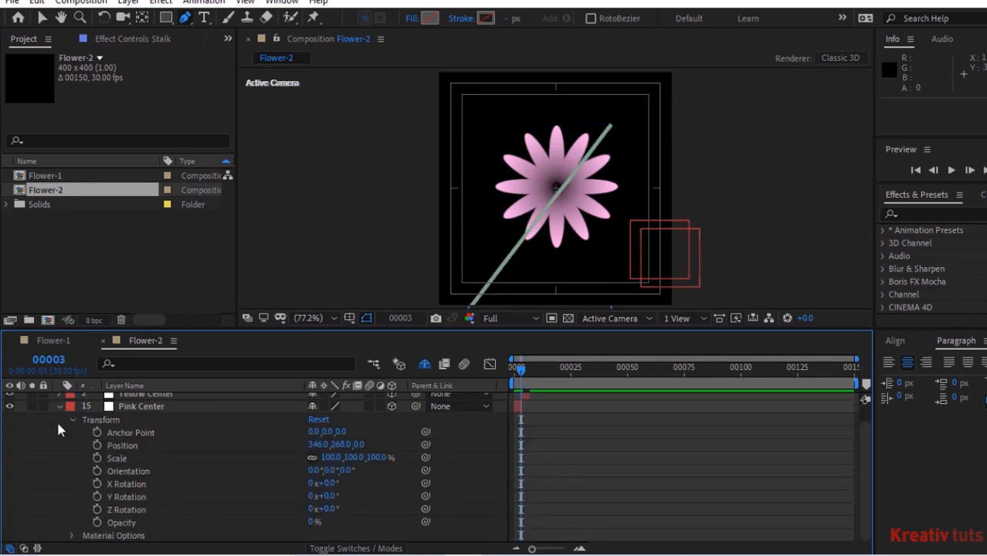
pyautogui.click(319, 445)
pyautogui.write('293')
pyautogui.press('Tab')
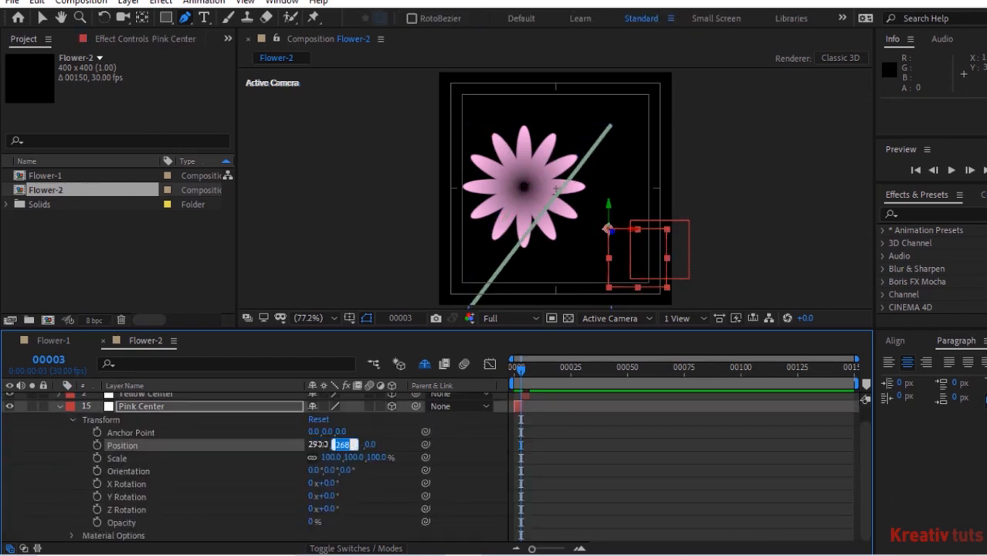
pyautogui.write('57')
pyautogui.press('Return')
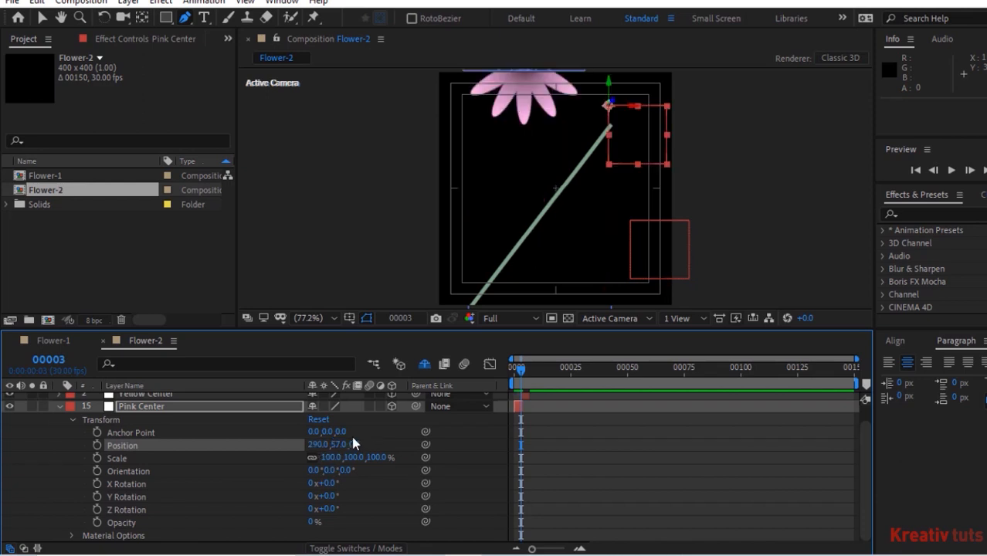
# - Move the Pink Center null to about 434, 165, 0 so the pink flower is centred on the stalk's upper tip
pyautogui.press('v')
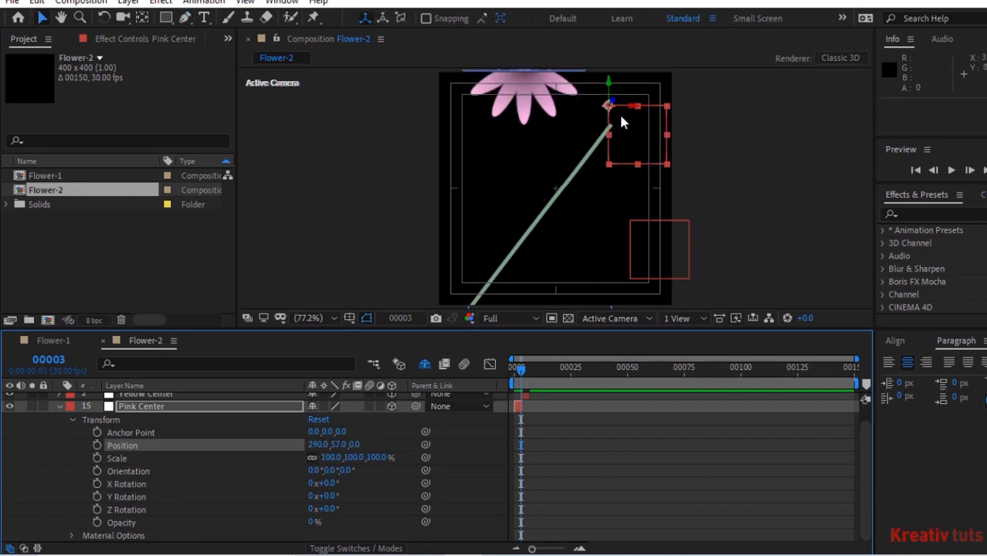
pyautogui.moveTo(610, 104); pyautogui.dragTo(655, 189)
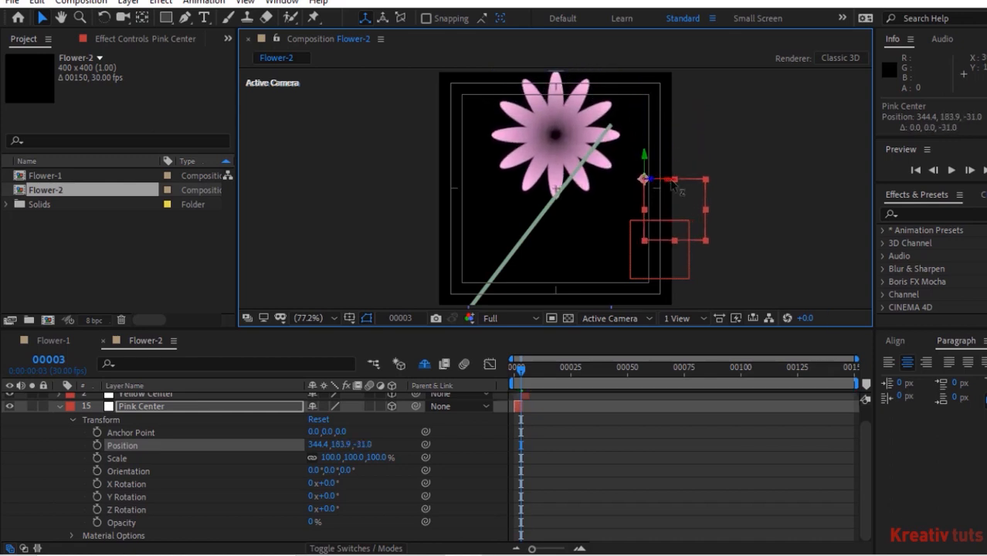
pyautogui.moveTo(317, 451)
pyautogui.mouseDown()
pyautogui.moveTo(377, 440)
pyautogui.moveTo(334, 444)
pyautogui.mouseUp()
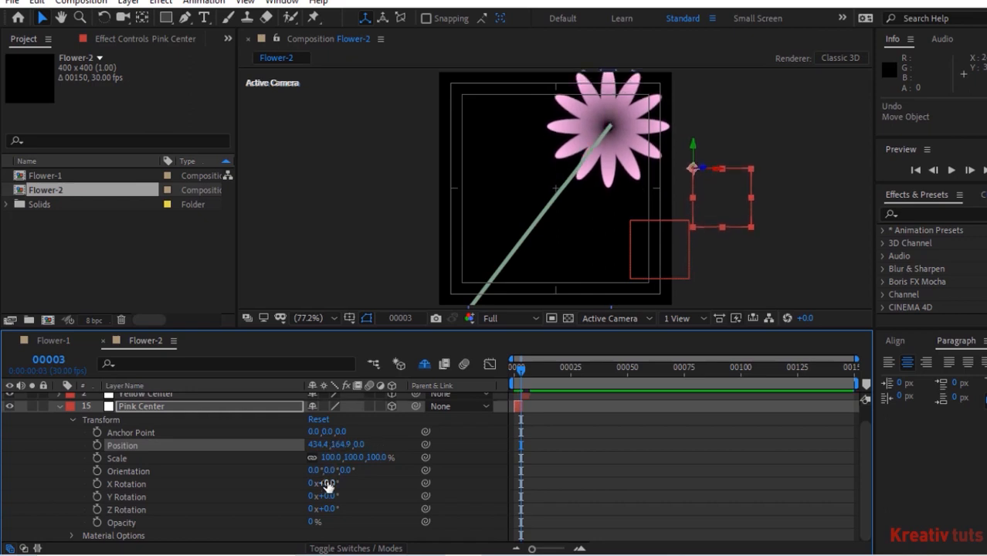
# - Set the Pink Center null's X rotation to -56°
pyautogui.click(326, 483)
pyautogui.write('-56')
pyautogui.press('Return')
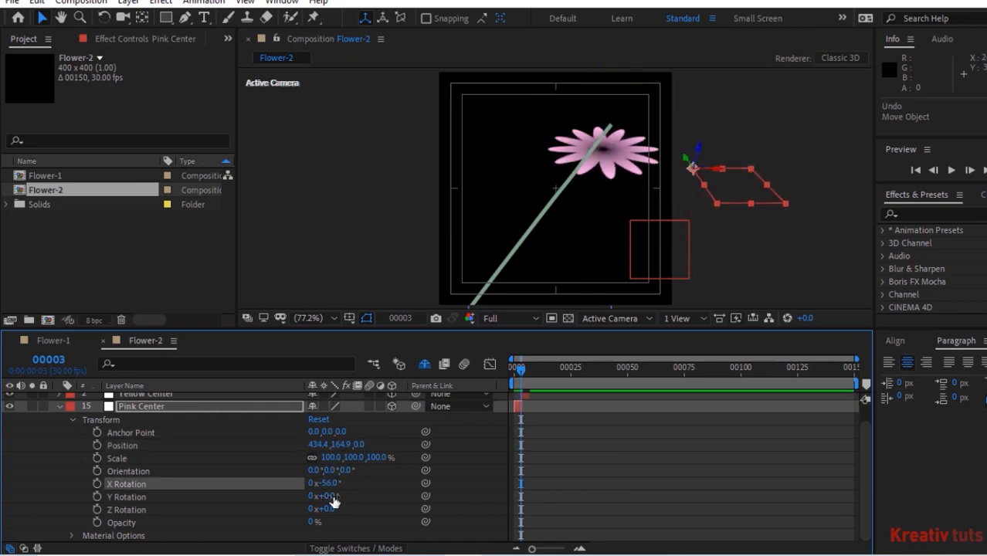
# - Set the Pink Center null's Y rotation to -25° and Z rotation to 6.2°, and nudge it to about 433, 168, 2
pyautogui.press('Return')
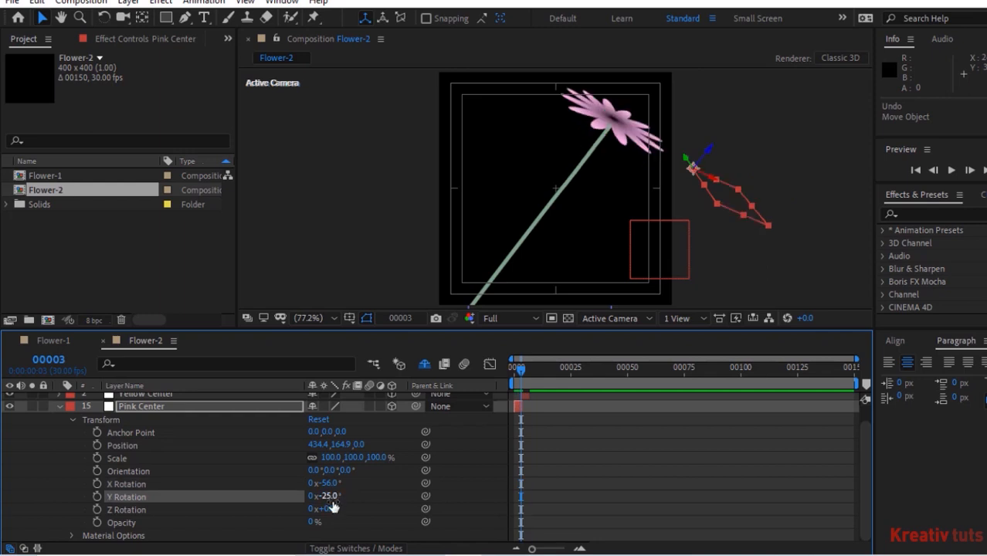
pyautogui.click(329, 508)
pyautogui.write('6.2')
pyautogui.press('Return')
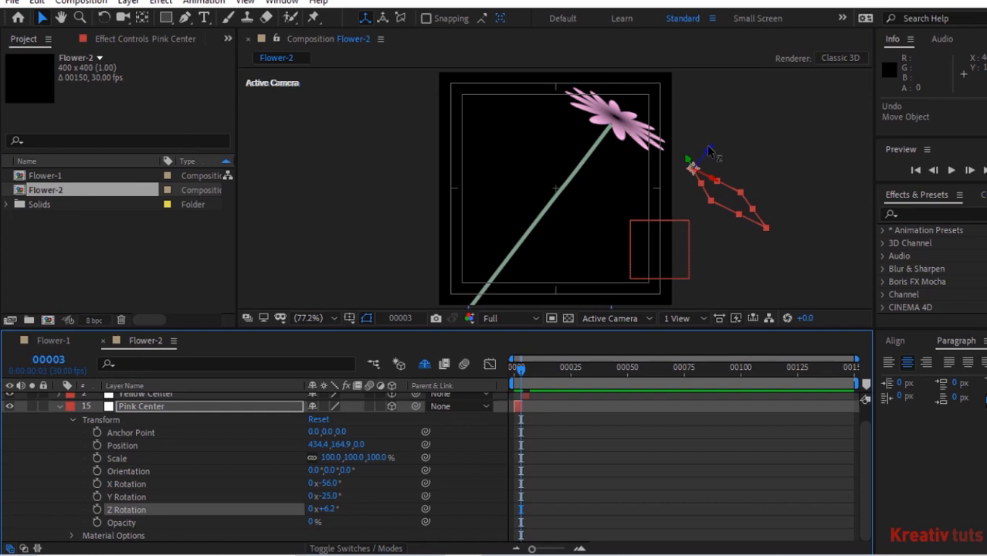
pyautogui.moveTo(709, 150); pyautogui.dragTo(691, 192)
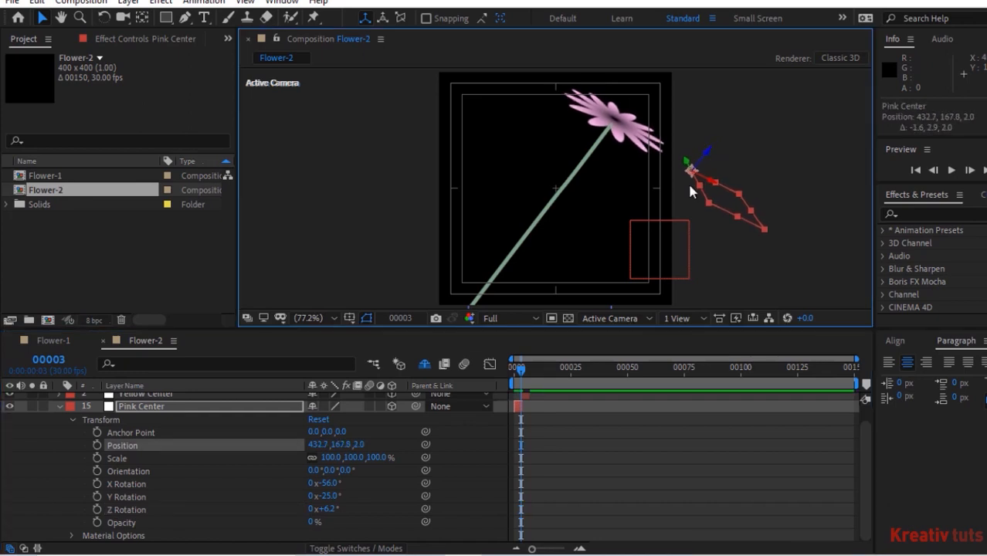
pyautogui.click(60, 406)
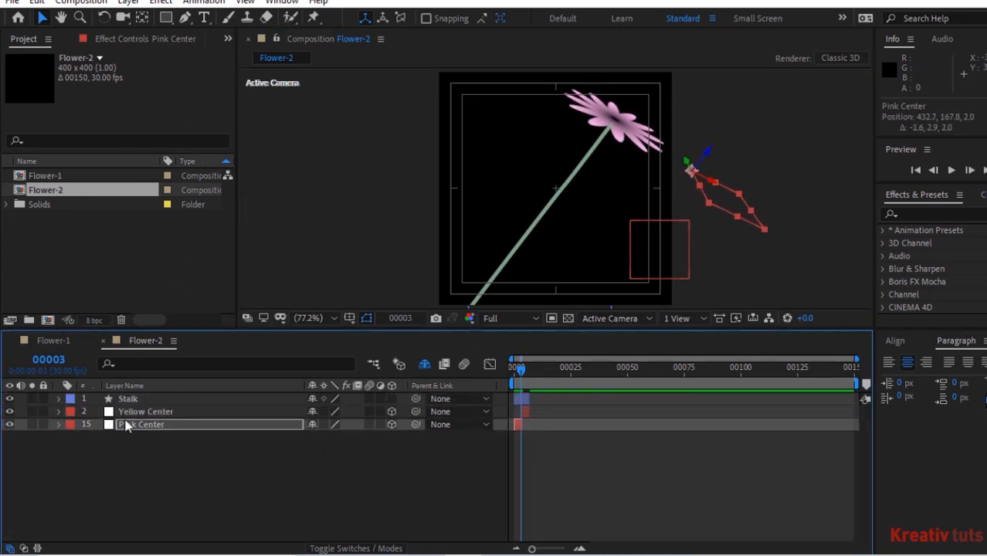
# - Reorder the layers so Stalk sits beneath the Yellow Center and Pink Center nulls
pyautogui.click(149, 417)
pyautogui.keyDown('shift'); pyautogui.click(149, 429); pyautogui.keyUp('shift')
pyautogui.moveTo(150, 428); pyautogui.dragTo(157, 543)
pyautogui.click(424, 364)
pyautogui.click(424, 364)
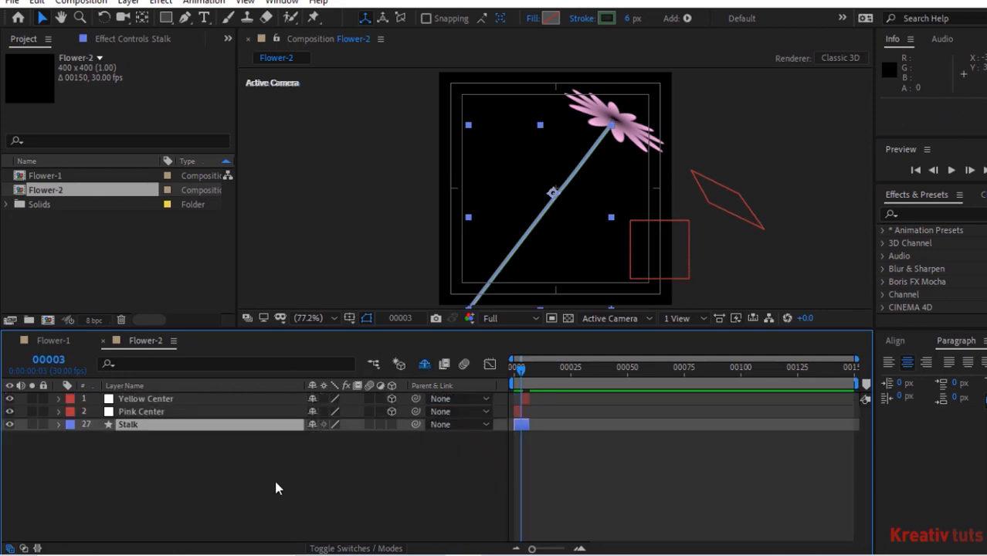
# - Set the Yellow Center null's position to 436, 168, 2, using the Pink Center null's position as reference
pyautogui.click(58, 411)
pyautogui.click(59, 406)
pyautogui.click(60, 383)
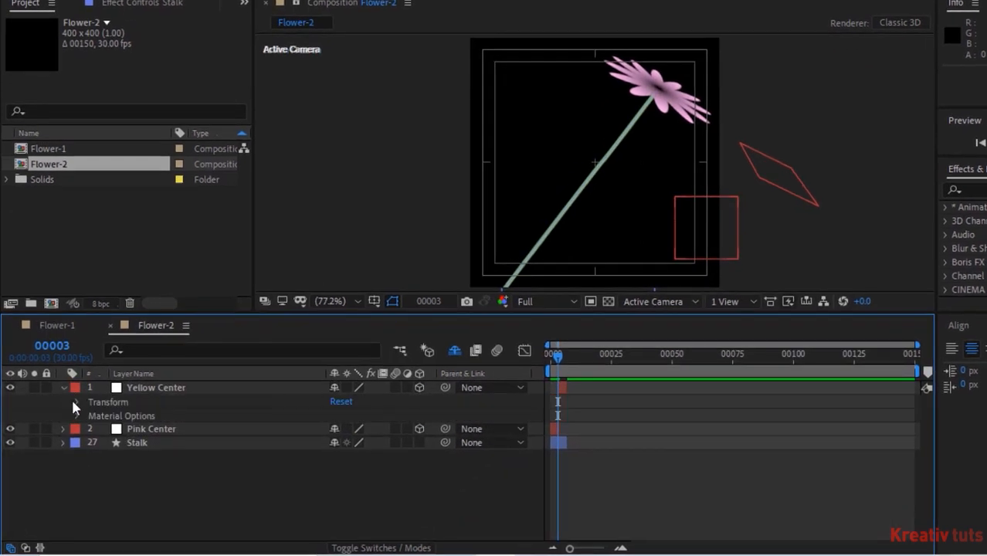
pyautogui.click(73, 399)
pyautogui.click(321, 435)
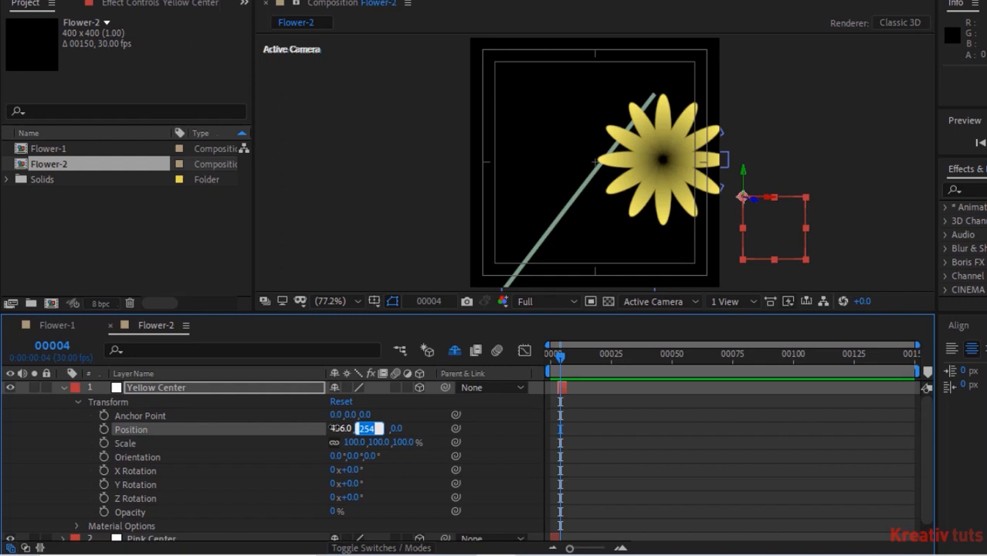
pyautogui.click(64, 538)
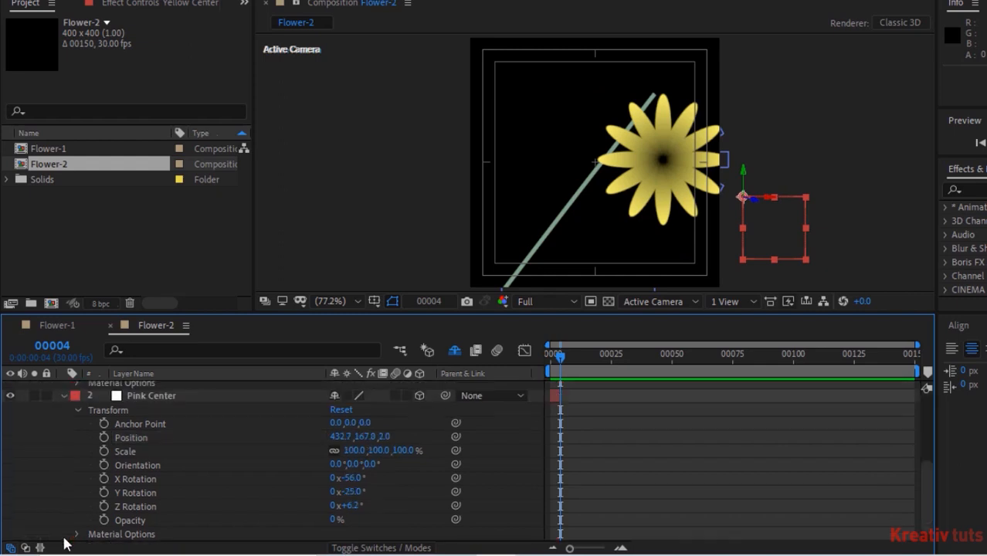
pyautogui.click(929, 423)
pyautogui.click(364, 428)
pyautogui.write('168')
pyautogui.press('Tab')
pyautogui.write('2')
pyautogui.press('Return')
# - Set the Yellow Center null's X rotation to -56°, Y rotation to -25° and Z rotation to 6.2°, as on Pink Center
pyautogui.click(352, 469)
pyautogui.write('-56')
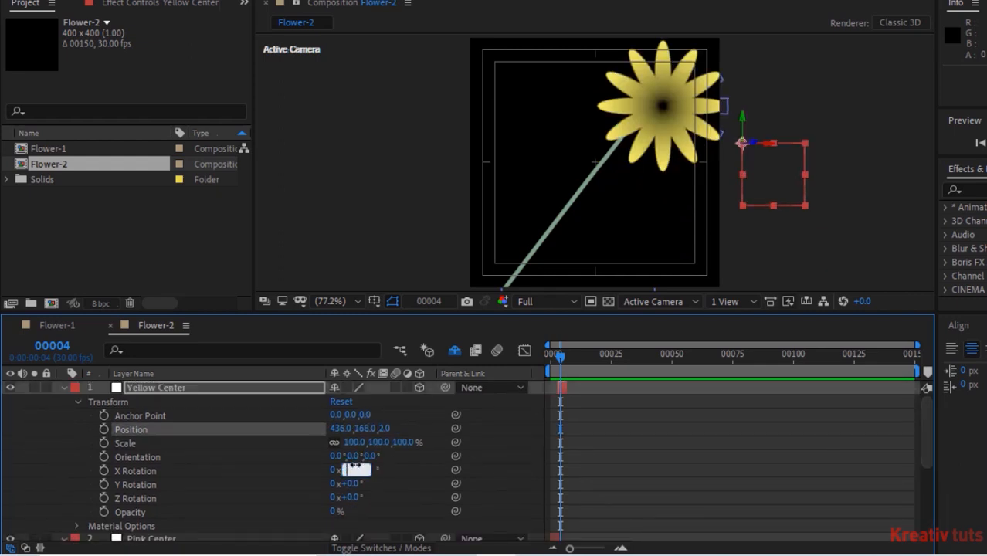
pyautogui.press('Tab')
pyautogui.write('-25')
pyautogui.press('Tab')
pyautogui.write('6.2')
pyautogui.press('Return')
# - Shift the Yellow Center null along its X axis until the yellow flower matches the pink flower on the stalk tip, checking between frames
pyautogui.moveTo(764, 155); pyautogui.dragTo(752, 152)
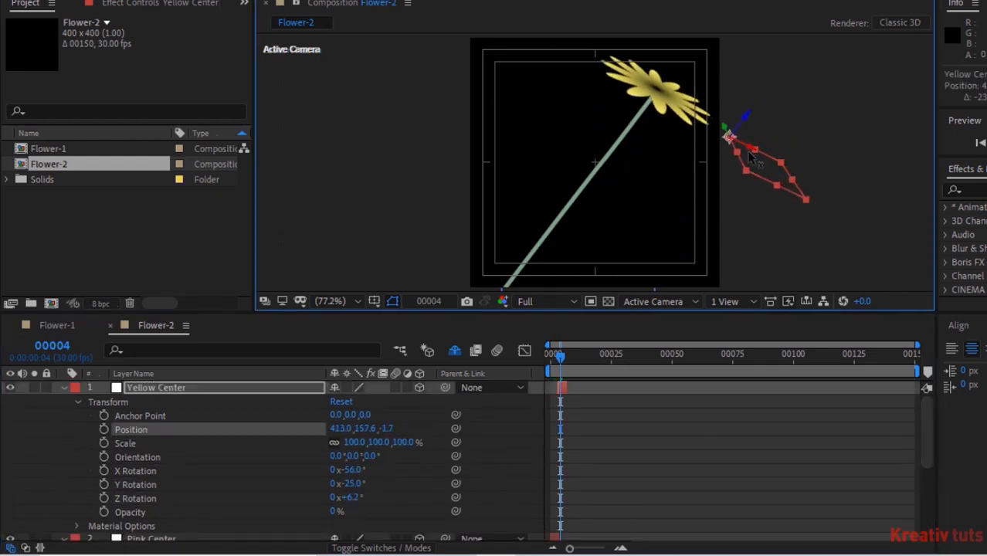
pyautogui.click(64, 388)
pyautogui.click(65, 401)
pyautogui.click(309, 478)
pyautogui.moveTo(561, 356); pyautogui.dragTo(547, 357)
pyautogui.press('space')
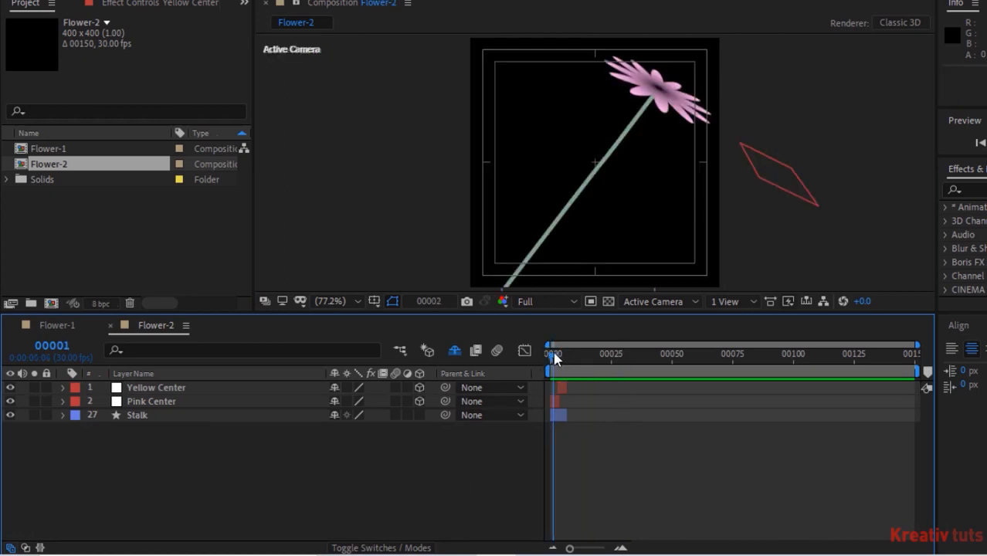
pyautogui.click(755, 153)
pyautogui.click(460, 473)
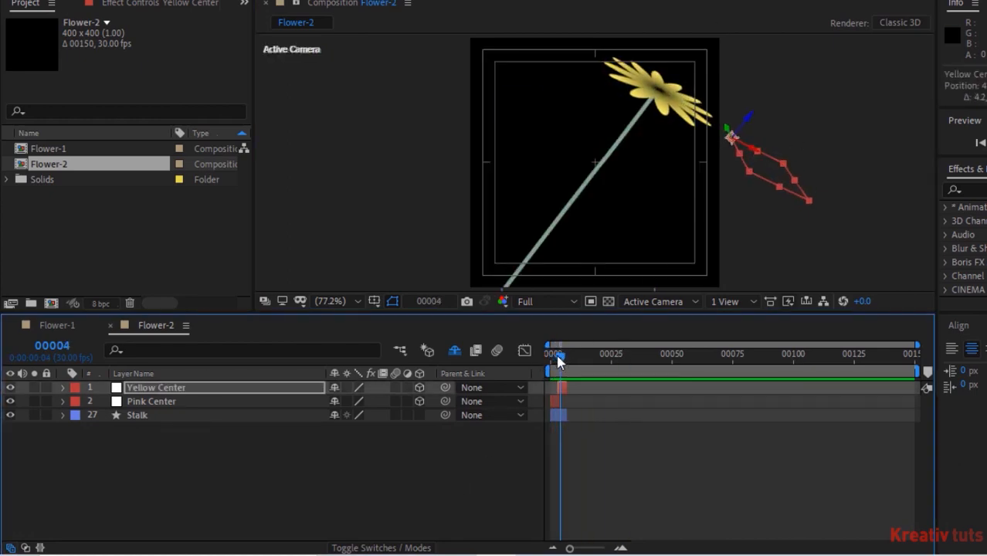
pyautogui.press('space')
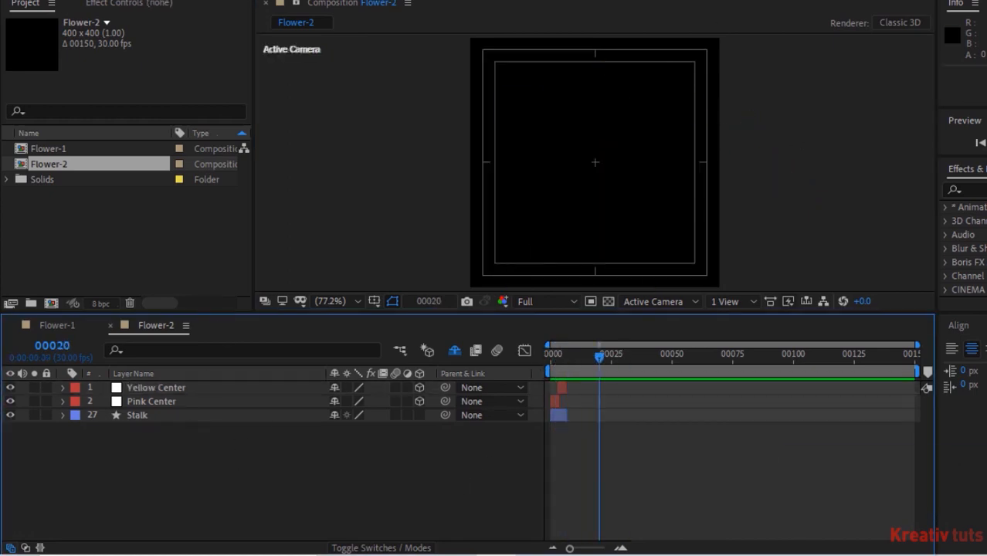
# - With the Pen tool, draw a closed curved leaf outline from the composition's lower-left corner to a pointed tip at upper right and back
pyautogui.click(220, 1)
pyautogui.click(232, 1)
pyautogui.click(476, 287)
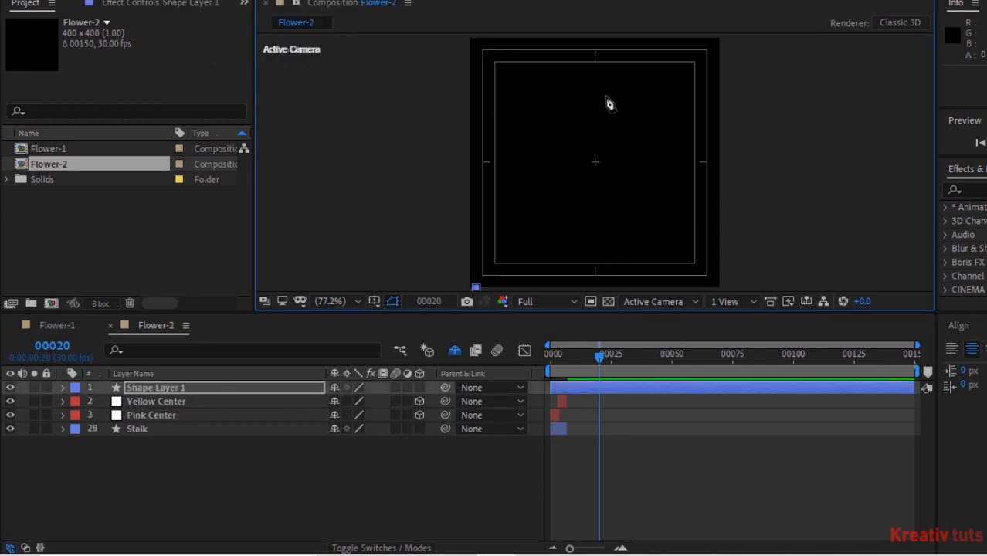
pyautogui.moveTo(553, 174)
pyautogui.mouseDown()
pyautogui.moveTo(583, 149)
pyautogui.moveTo(623, 148)
pyautogui.mouseUp()
pyautogui.click(641, 100)
pyautogui.moveTo(580, 207); pyautogui.dragTo(579, 215)
pyautogui.moveTo(557, 259); pyautogui.dragTo(548, 272)
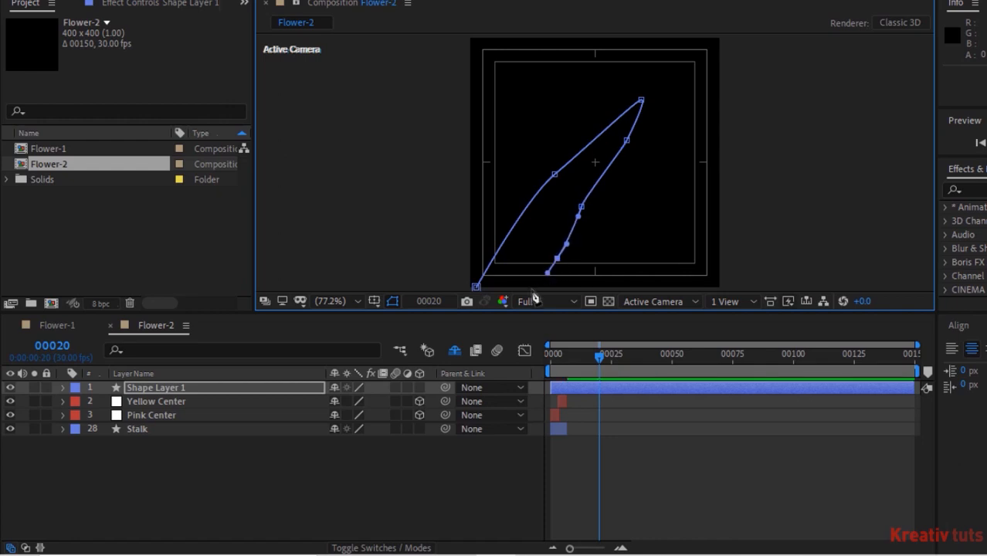
pyautogui.click(528, 287)
pyautogui.click(476, 286)
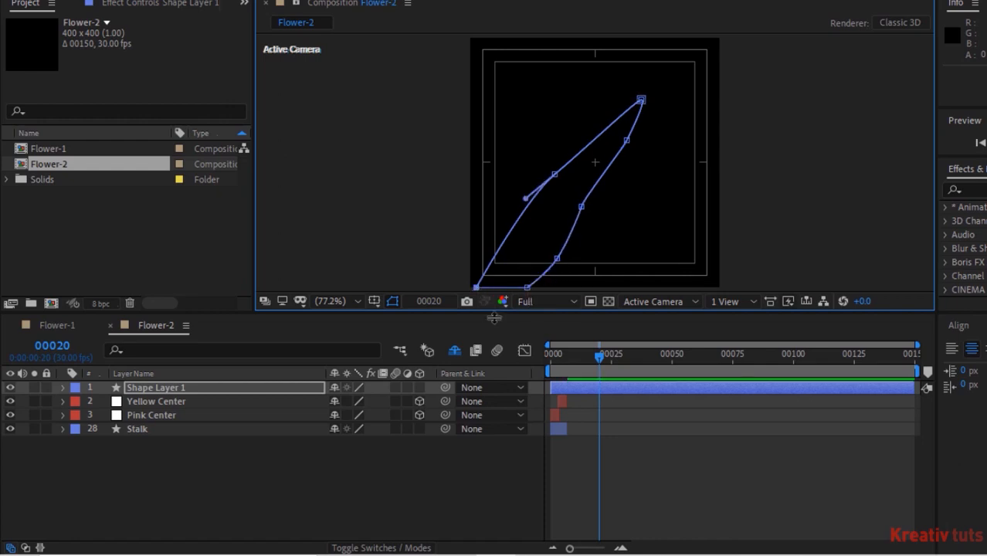
# - Trim the new leaf shape layer to run from frame 7 to about frame 50 and rename it Leaf-1
pyautogui.moveTo(553, 388); pyautogui.dragTo(568, 387)
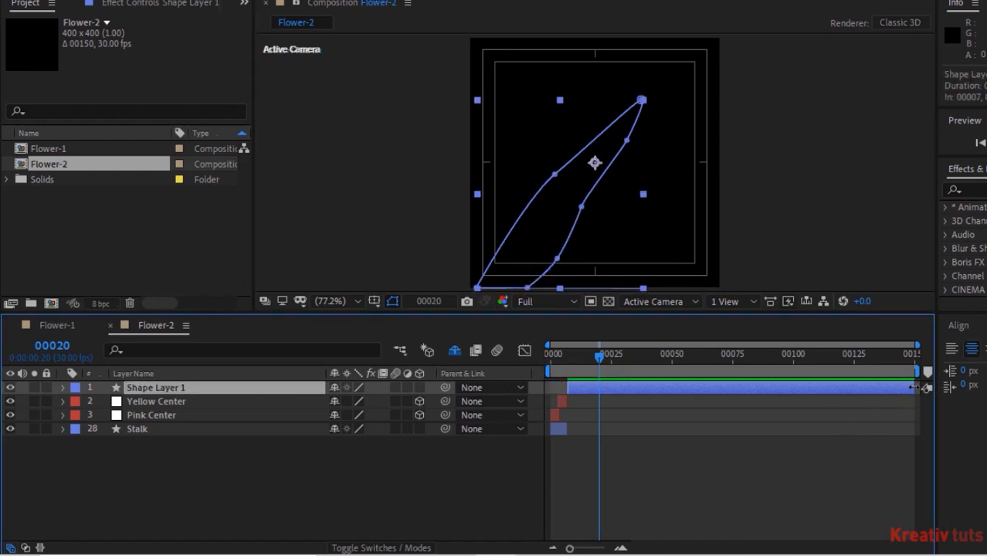
pyautogui.moveTo(915, 387); pyautogui.dragTo(671, 388)
pyautogui.click(672, 358)
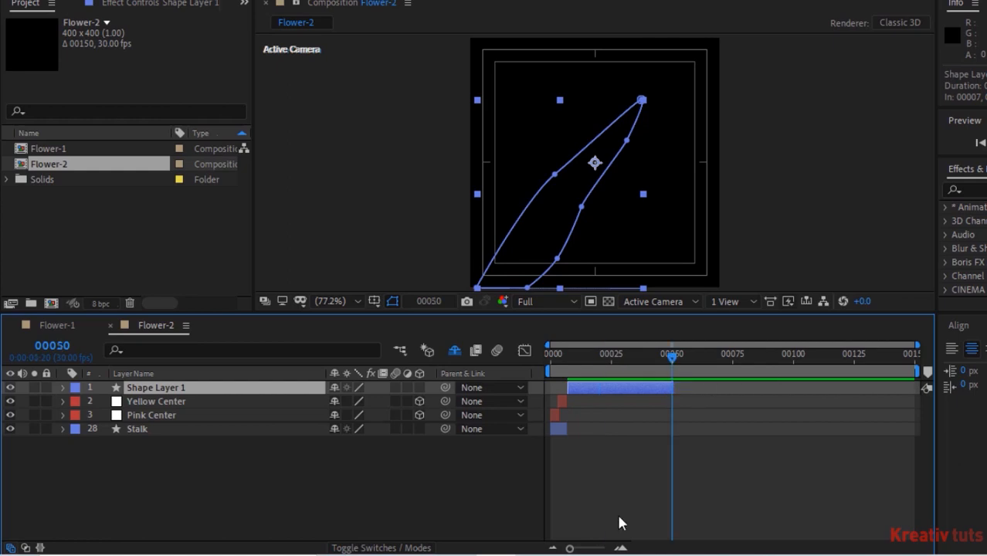
pyautogui.press('Return')
pyautogui.write('Leaf-1')
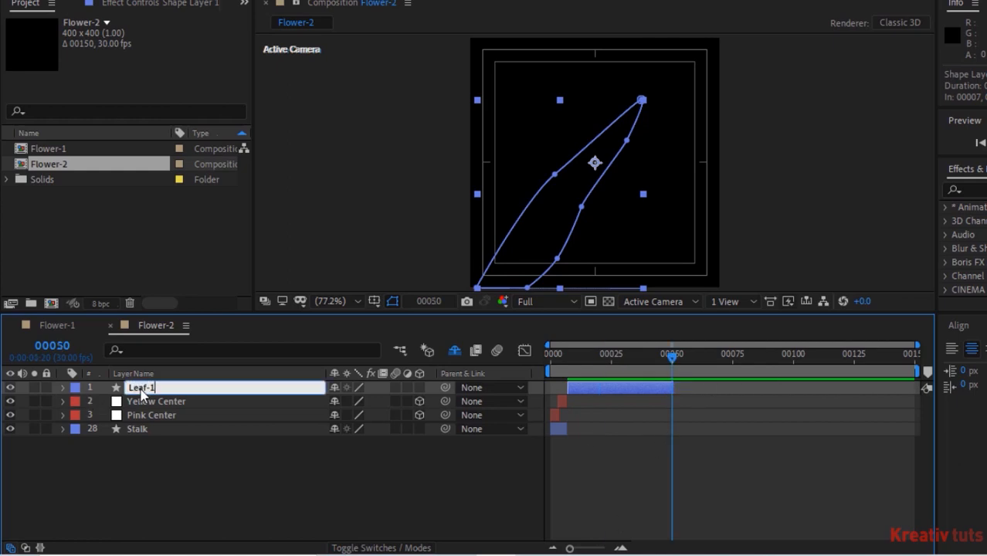
pyautogui.press('Return')
# - Add a Gradient Fill to the Leaf-1 layer's contents and show its properties
pyautogui.click(63, 387)
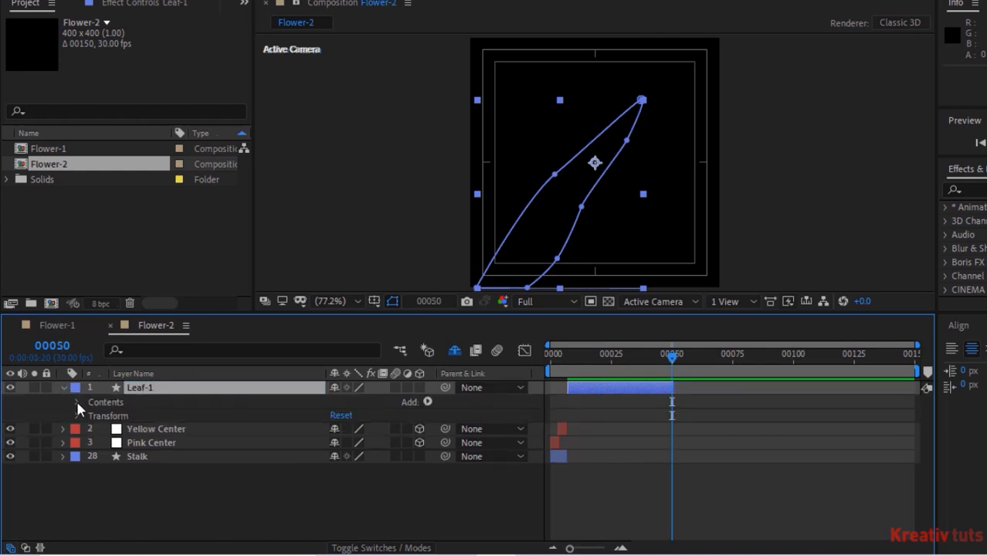
pyautogui.click(427, 402)
pyautogui.click(522, 183)
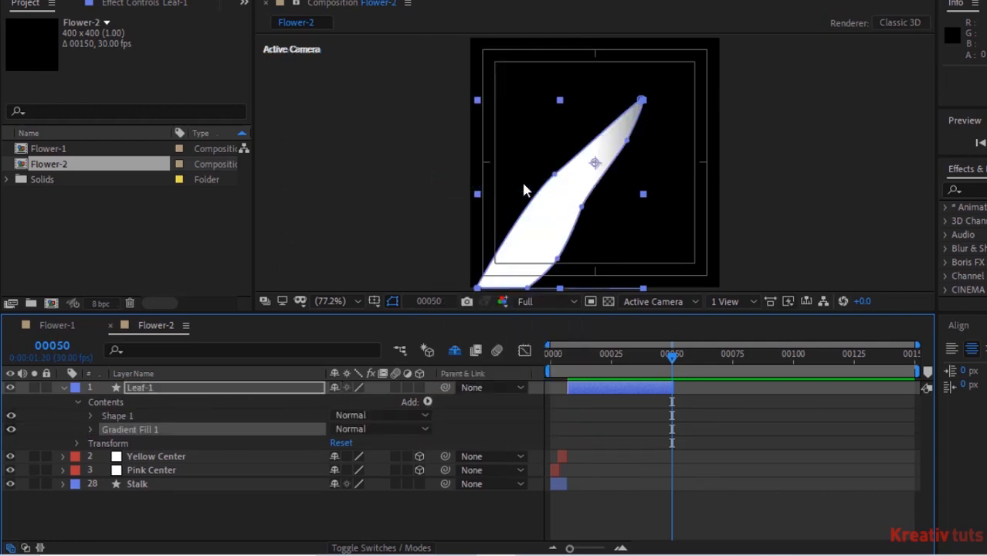
pyautogui.click(90, 430)
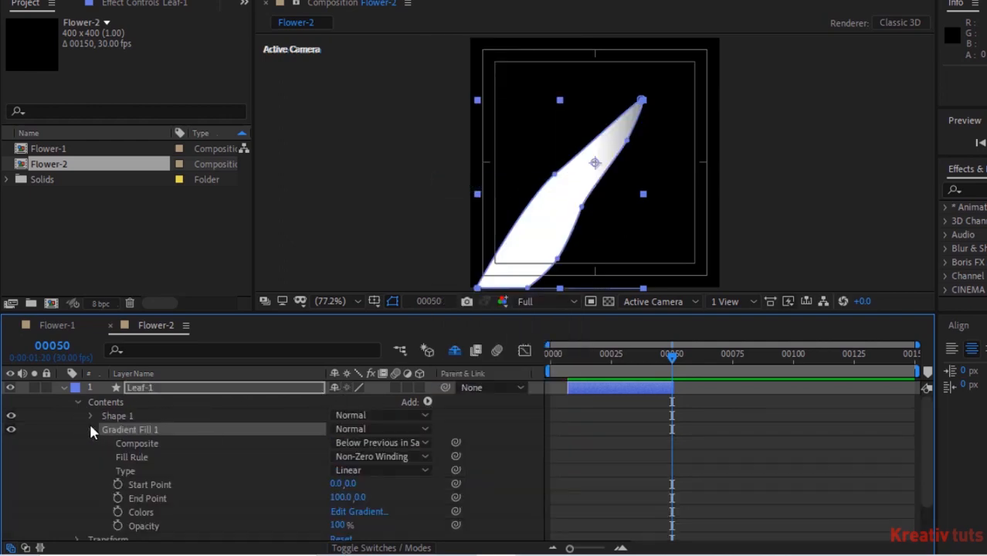
# - Set the leaf gradient's start point to -110, 130 and its end point to 58, -103
pyautogui.click(336, 483)
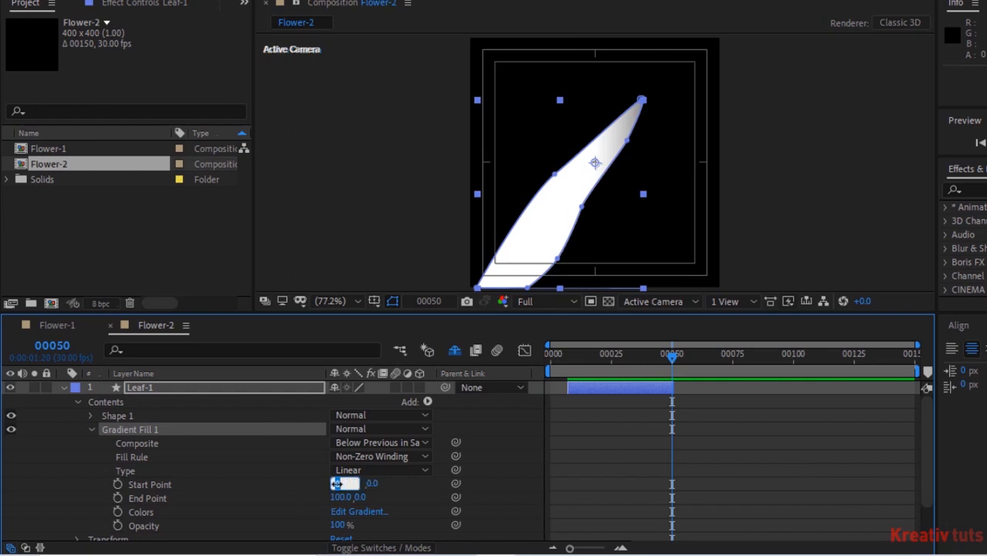
pyautogui.write('-100')
pyautogui.press('Tab')
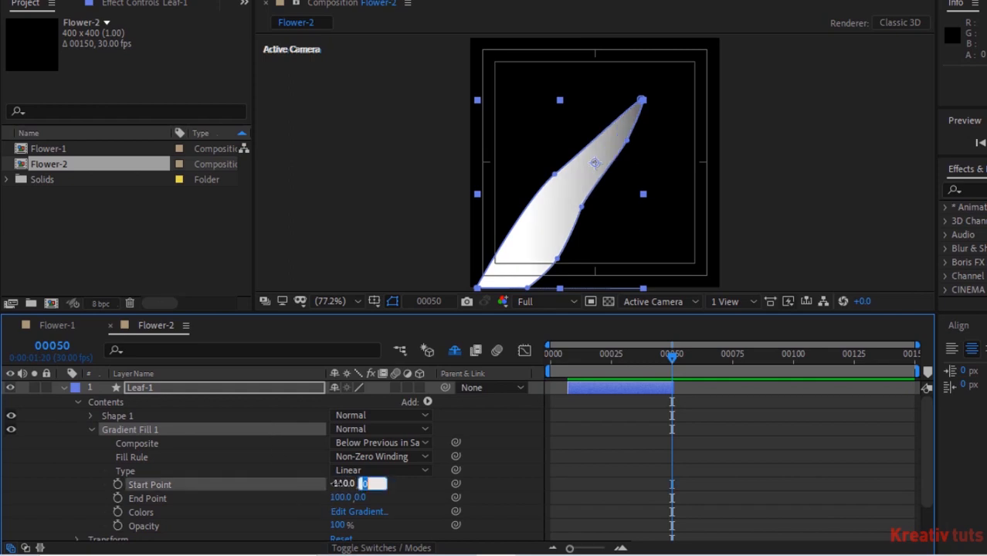
pyautogui.press('Tab')
pyautogui.write('58')
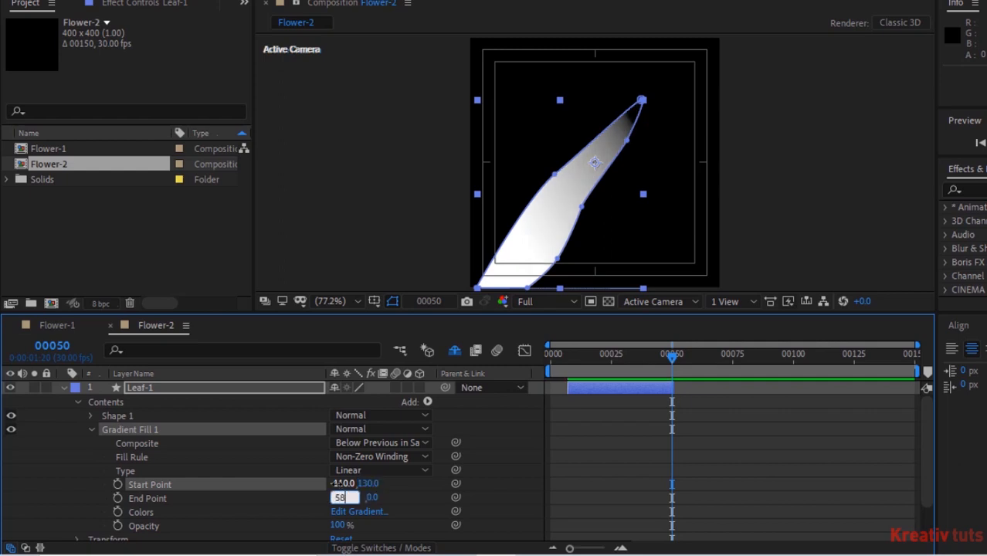
pyautogui.press('Tab')
pyautogui.write('-')
pyautogui.press('Return')
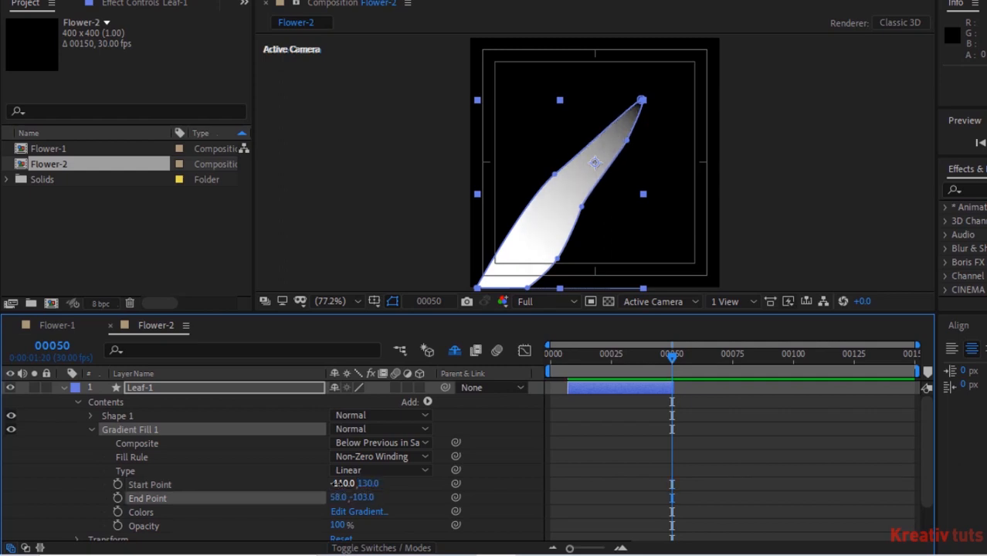
# - Make the leaf gradient run from black to green, with the end stop at hue 127, saturation 61 and brightness 42
pyautogui.click(358, 511)
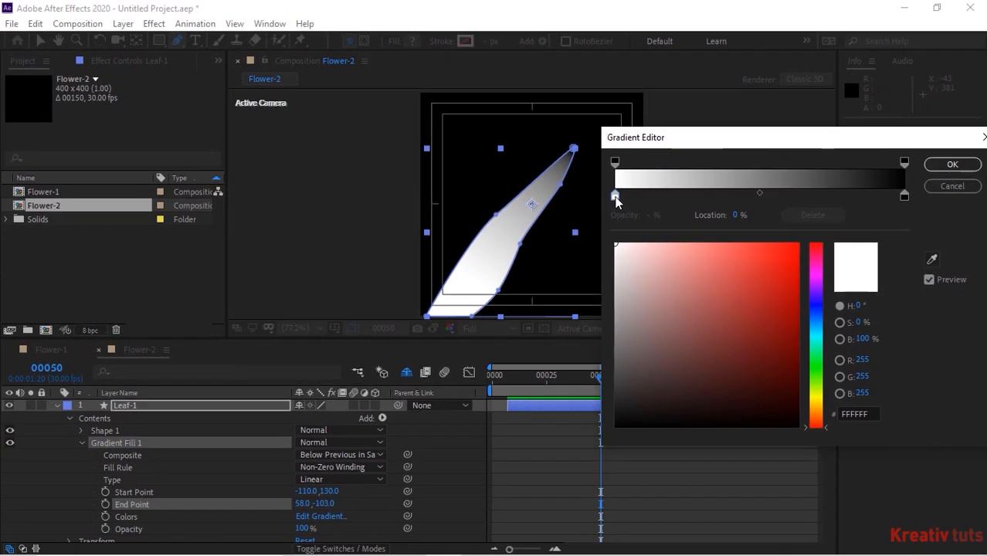
pyautogui.moveTo(627, 409); pyautogui.dragTo(583, 427)
pyautogui.click(904, 197)
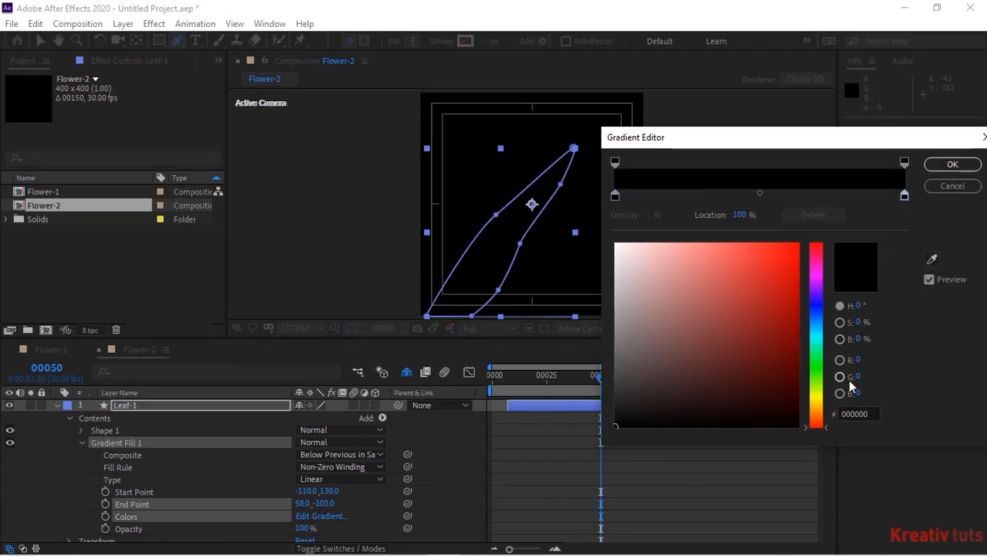
pyautogui.click(860, 307)
pyautogui.write('127')
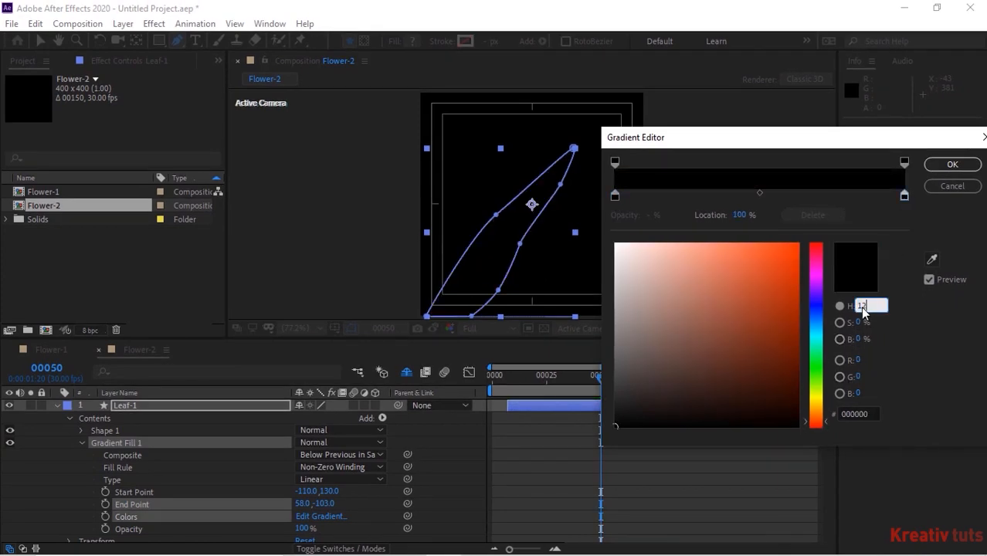
pyautogui.press('Tab')
pyautogui.write('61')
pyautogui.press('Tab')
pyautogui.write('42')
pyautogui.press('Return')
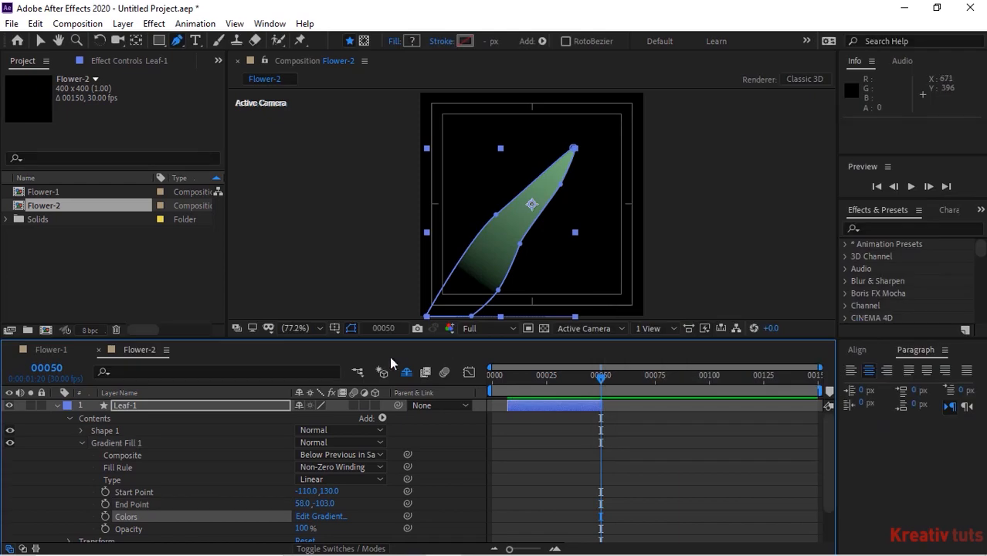
# - Move the gradient's midpoint closer to the black stop and shift its start point outward to about -309 in X
pyautogui.click(321, 516)
pyautogui.moveTo(759, 193); pyautogui.dragTo(708, 192)
pyautogui.press('Return')
pyautogui.moveTo(336, 490); pyautogui.dragTo(368, 484)
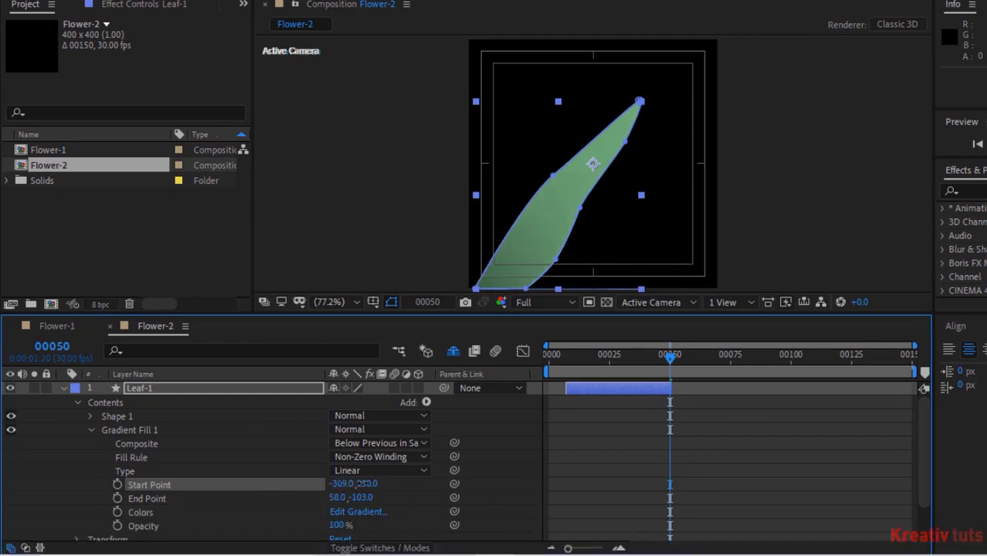
pyautogui.click(91, 431)
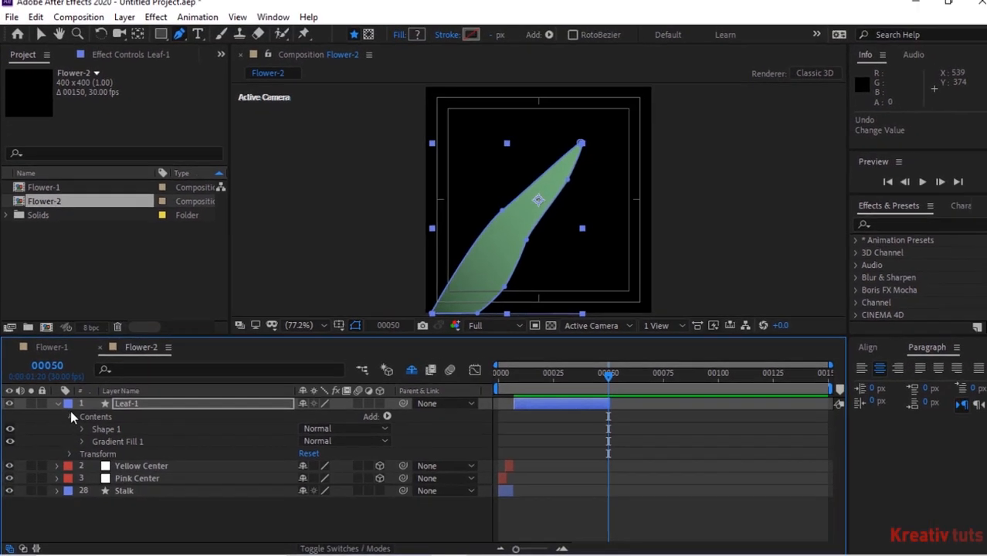
pyautogui.click(77, 403)
# - Find the Curves effect, apply it to the Leaf-1 layer and reveal the layer's effects
pyautogui.click(890, 229)
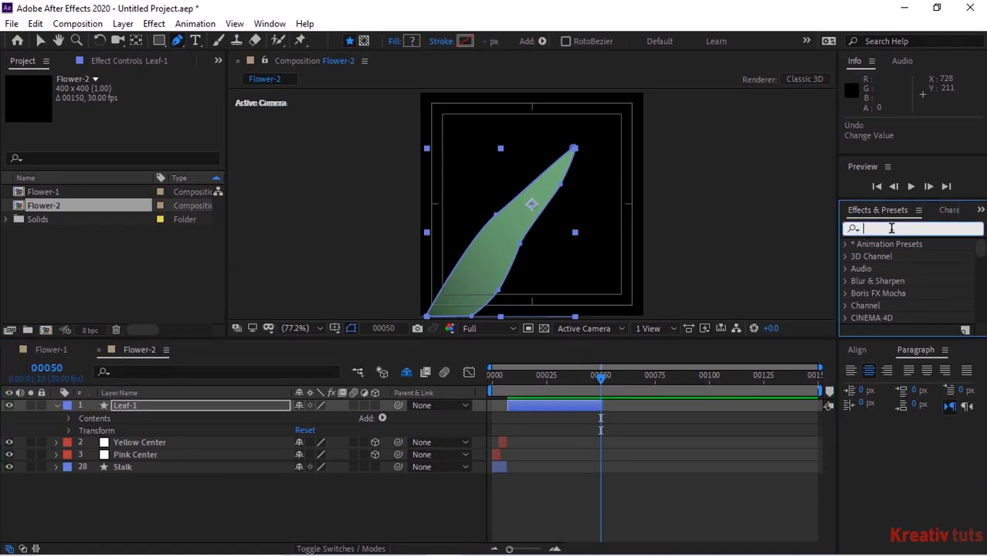
pyautogui.write('c')
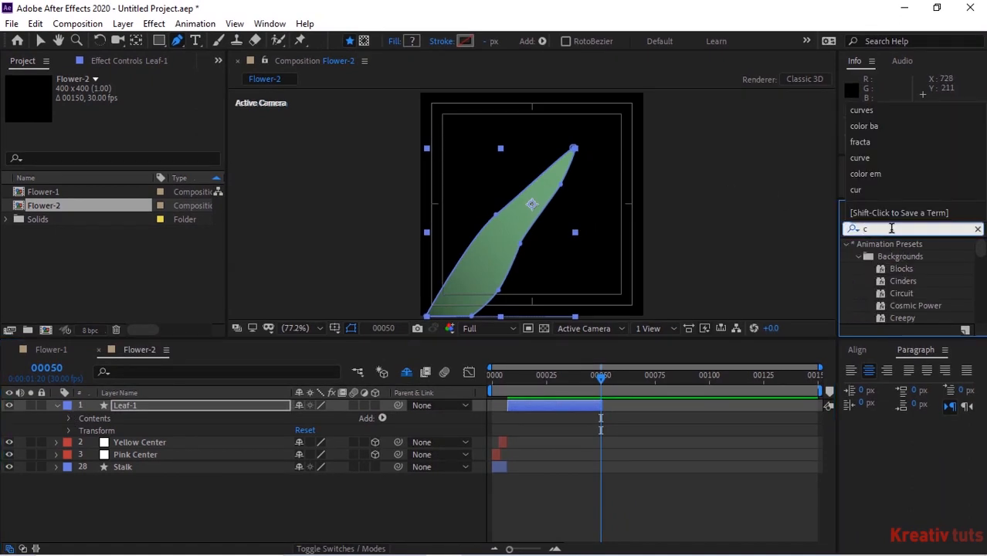
pyautogui.write('urves')
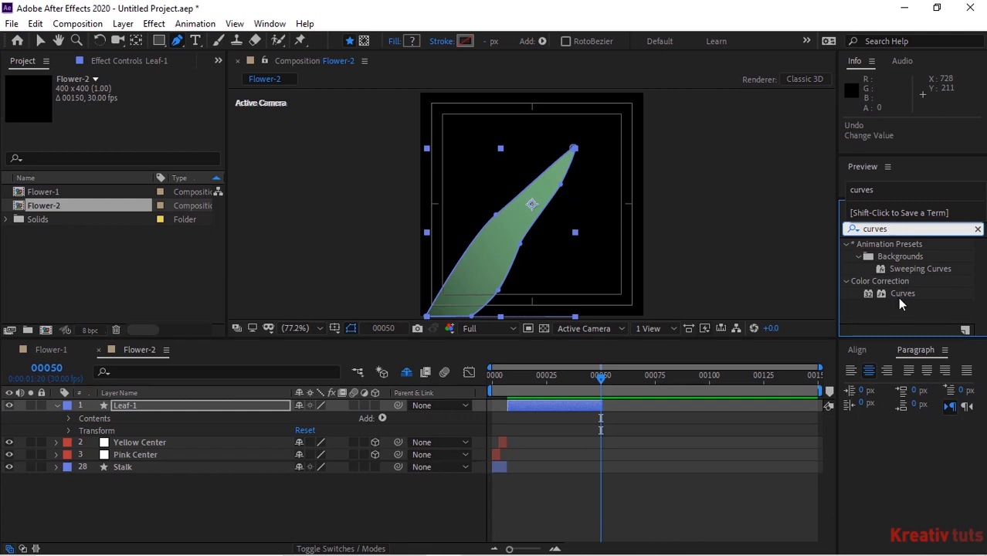
pyautogui.moveTo(902, 295); pyautogui.dragTo(229, 413)
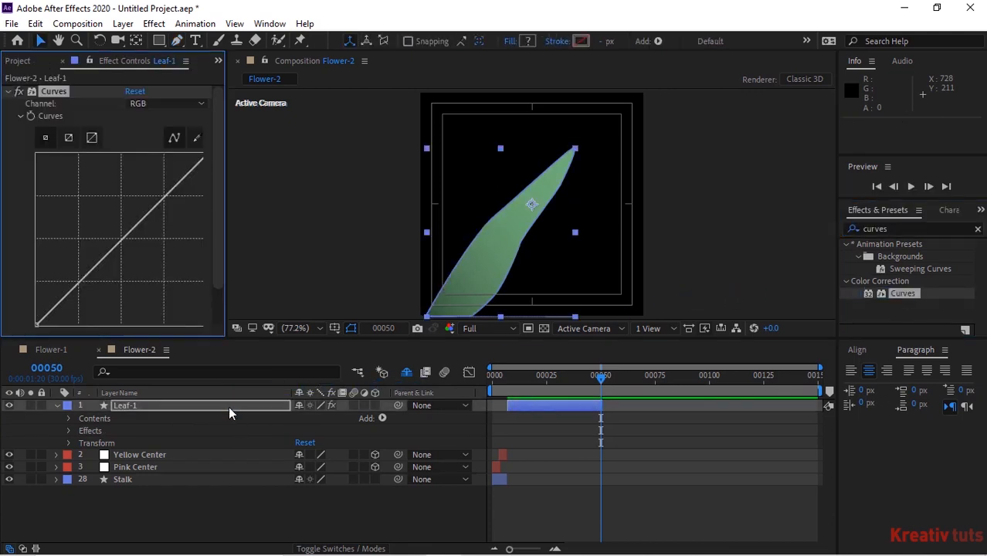
pyautogui.click(68, 431)
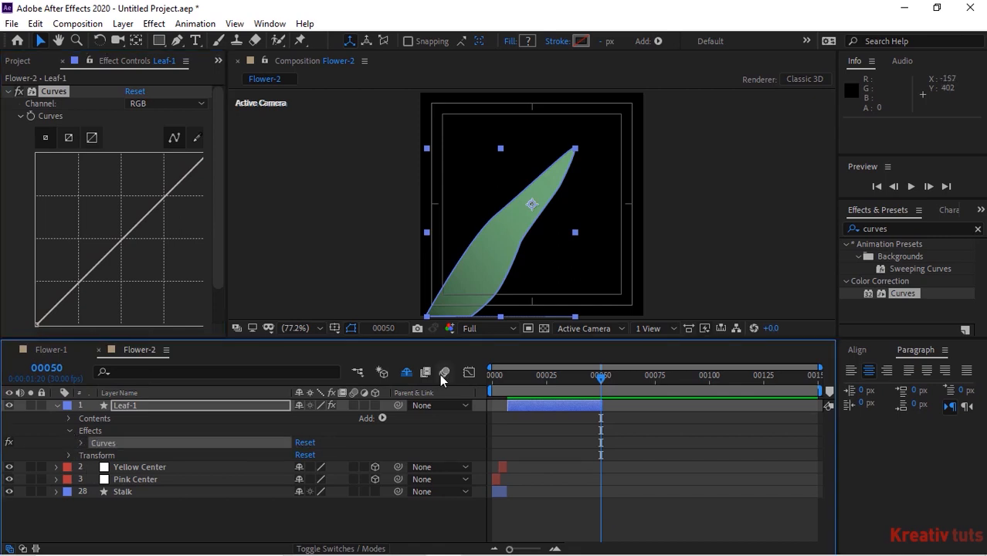
# - At frame 7, start keyframing Leaf-1's Curves and bend the middle of the RGB curve upward to brighten the leaf
pyautogui.click(50, 371)
pyautogui.write('6')
pyautogui.press('Return')
pyautogui.click(48, 368)
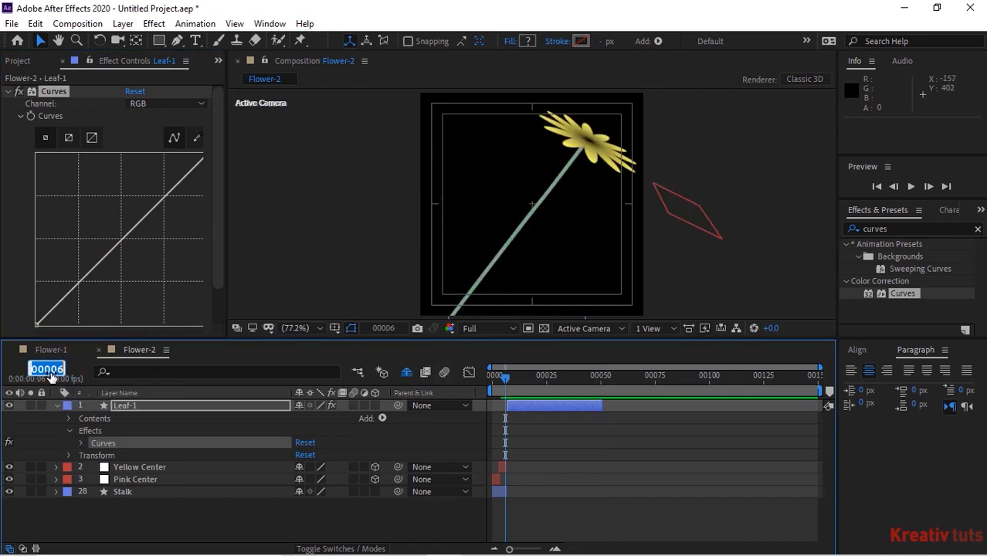
pyautogui.write('7')
pyautogui.press('Return')
pyautogui.moveTo(229, 224); pyautogui.dragTo(280, 227)
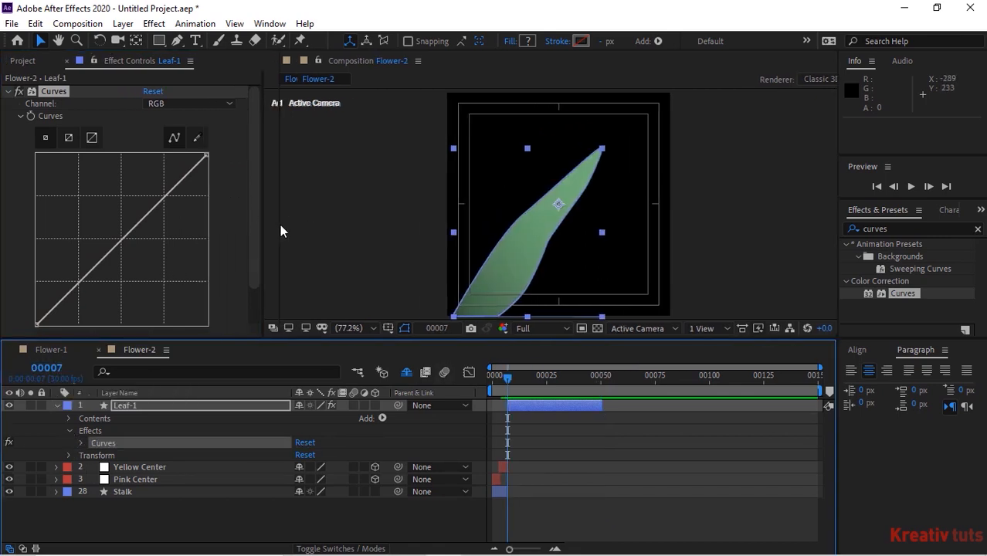
pyautogui.click(82, 442)
pyautogui.click(106, 455)
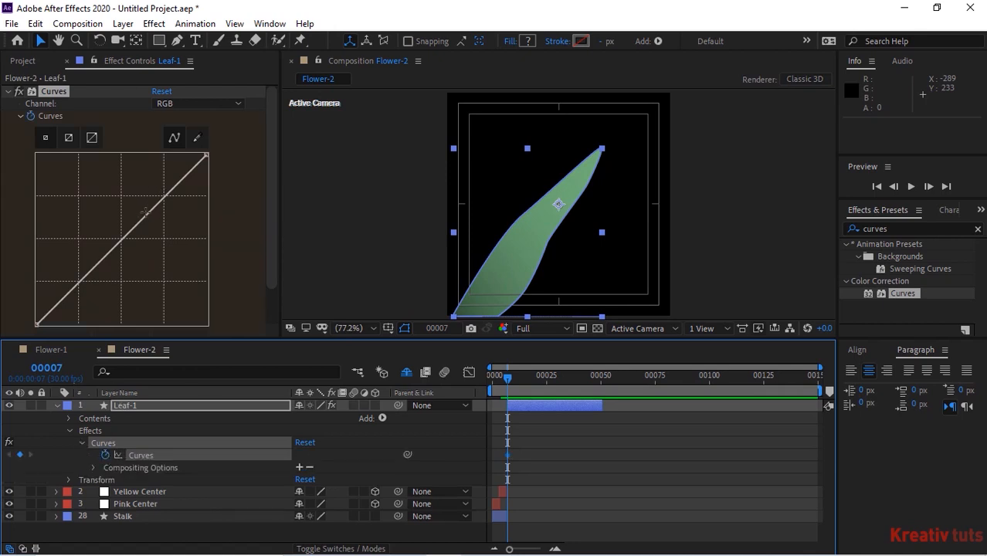
pyautogui.moveTo(131, 231); pyautogui.dragTo(103, 199)
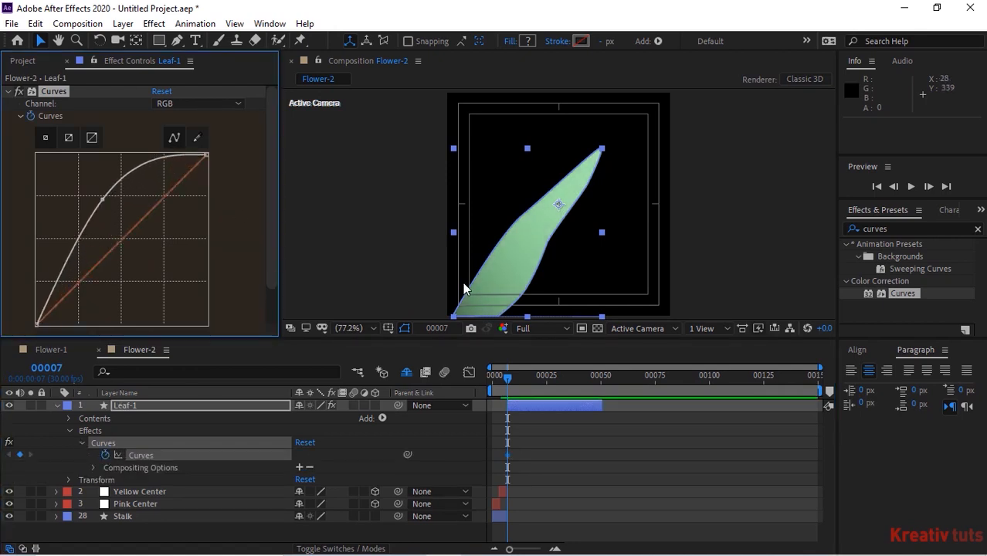
# - At frame 149, lower the white end of Leaf-1's RGB curve and pull its middle point below the diagonal
pyautogui.moveTo(638, 378); pyautogui.dragTo(817, 377)
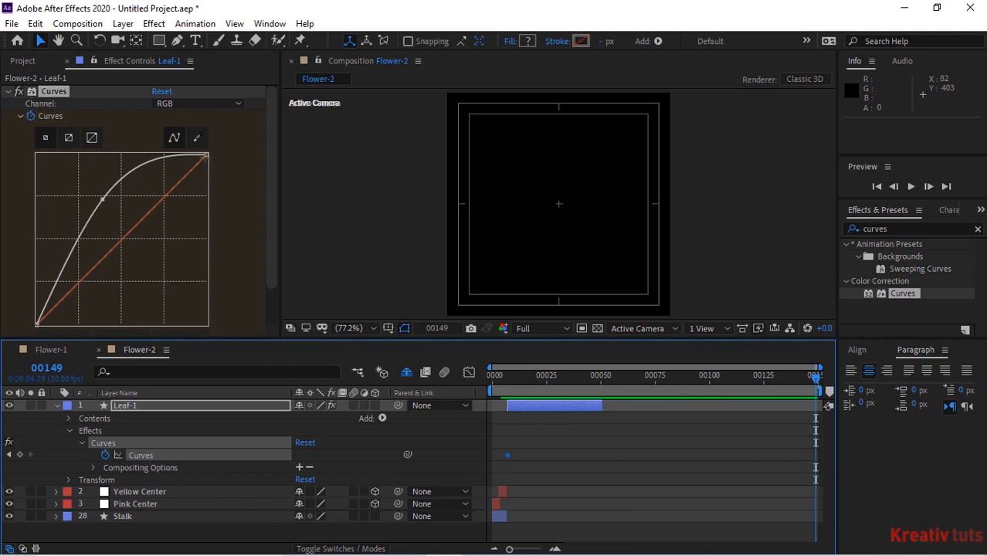
pyautogui.moveTo(206, 154); pyautogui.dragTo(207, 220)
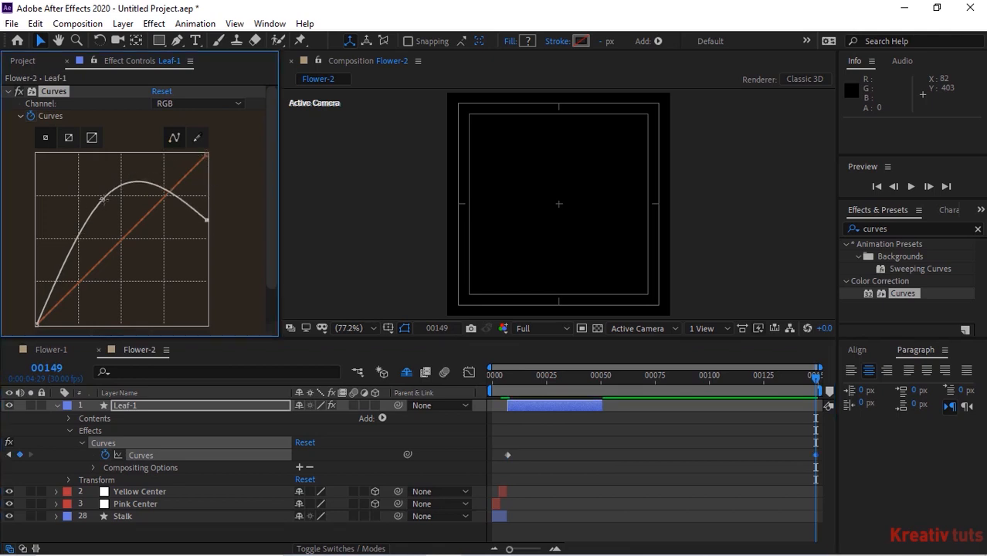
pyautogui.moveTo(103, 199); pyautogui.dragTo(150, 264)
# - Move Leaf-1's last Curves keyframe back to frame 50 and preview the darkening of the leaf
pyautogui.click(526, 377)
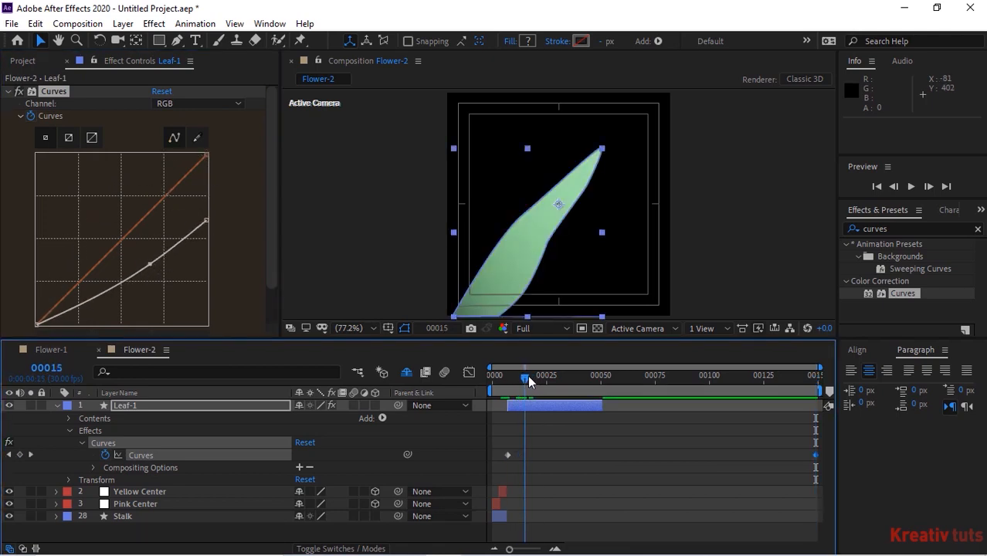
pyautogui.moveTo(528, 380); pyautogui.dragTo(562, 377)
pyautogui.moveTo(816, 455); pyautogui.dragTo(600, 456)
pyautogui.moveTo(557, 379); pyautogui.dragTo(536, 378)
pyautogui.press('space')
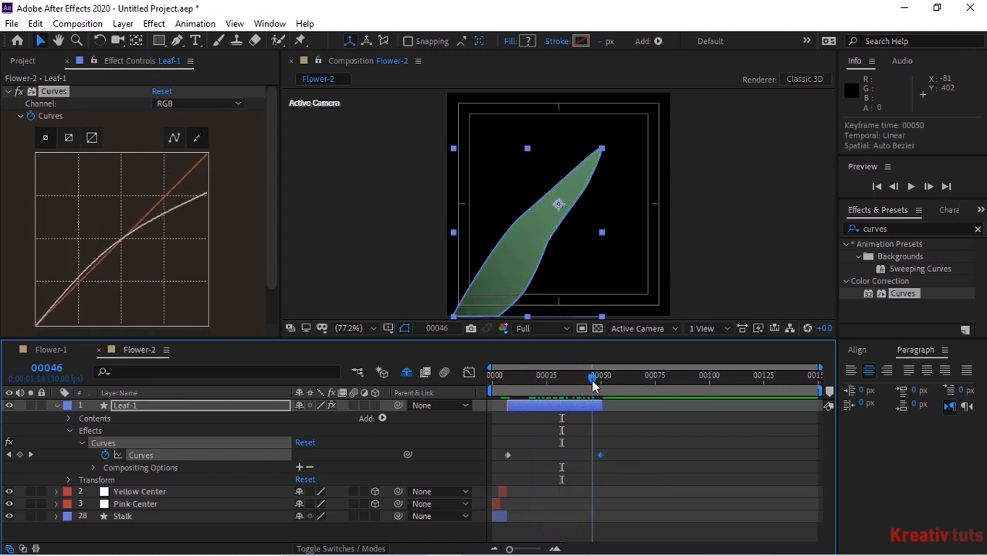
pyautogui.press('space')
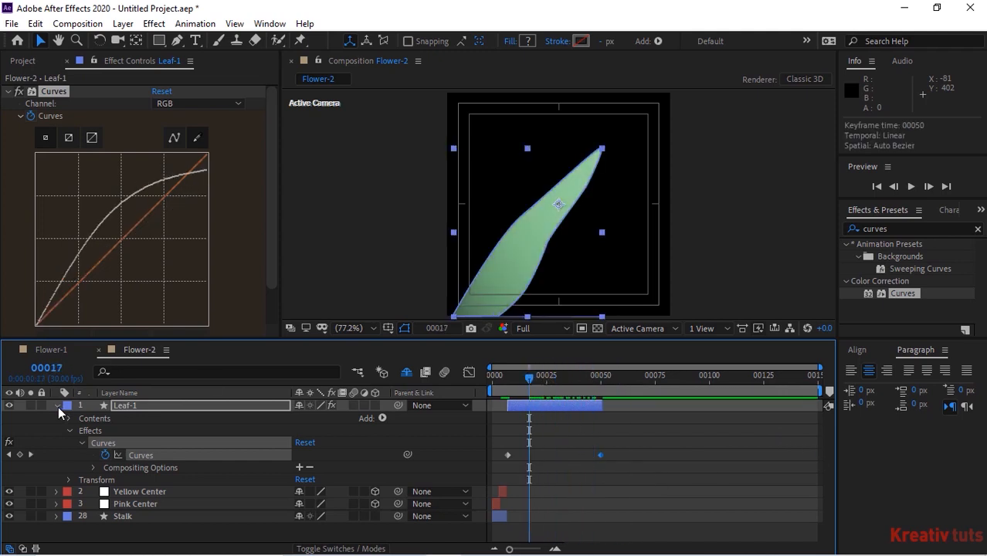
# - Duplicate the Leaf-1 layer and shift the copy in time so it starts at frame 51, right after the original
pyautogui.click(58, 406)
pyautogui.click(134, 404)
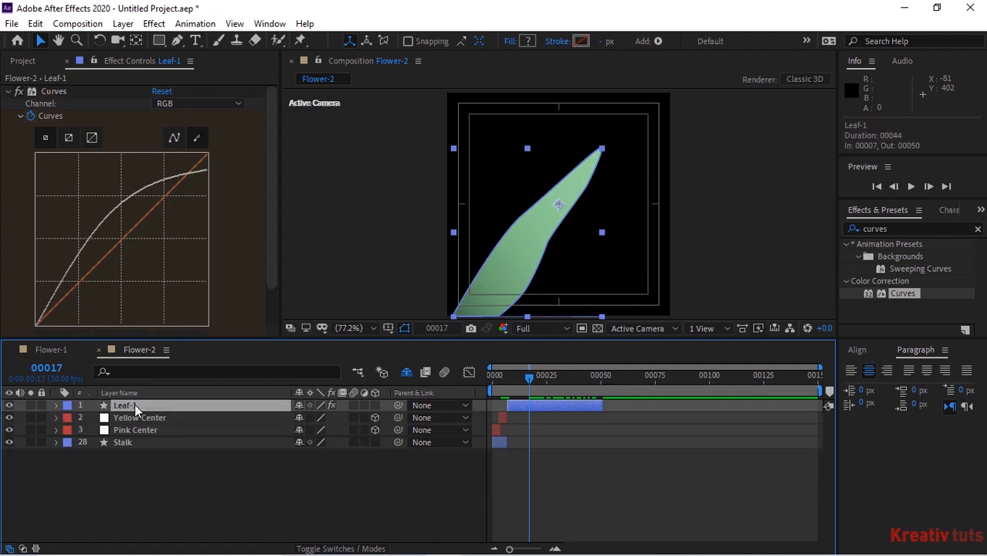
pyautogui.hotkey('ctrl', 'd')
pyautogui.moveTo(551, 407); pyautogui.dragTo(635, 408)
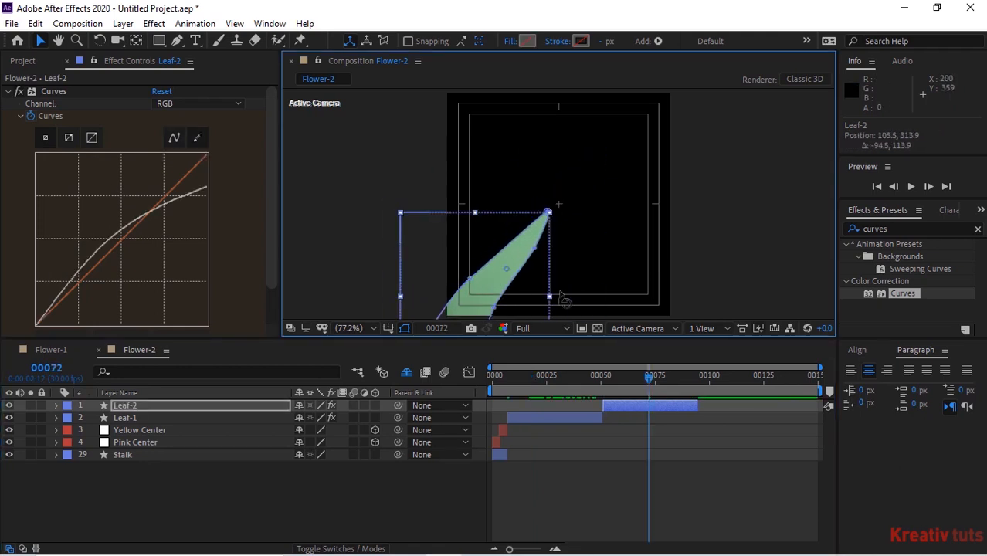
# - Rotate the Leaf-2 shape more upright and move its right-edge vertices inward to make a narrow leaf at the left
pyautogui.moveTo(564, 300); pyautogui.dragTo(572, 268)
pyautogui.moveTo(500, 293)
pyautogui.mouseDown()
pyautogui.moveTo(491, 266)
pyautogui.moveTo(498, 285)
pyautogui.mouseUp()
pyautogui.press('Return')
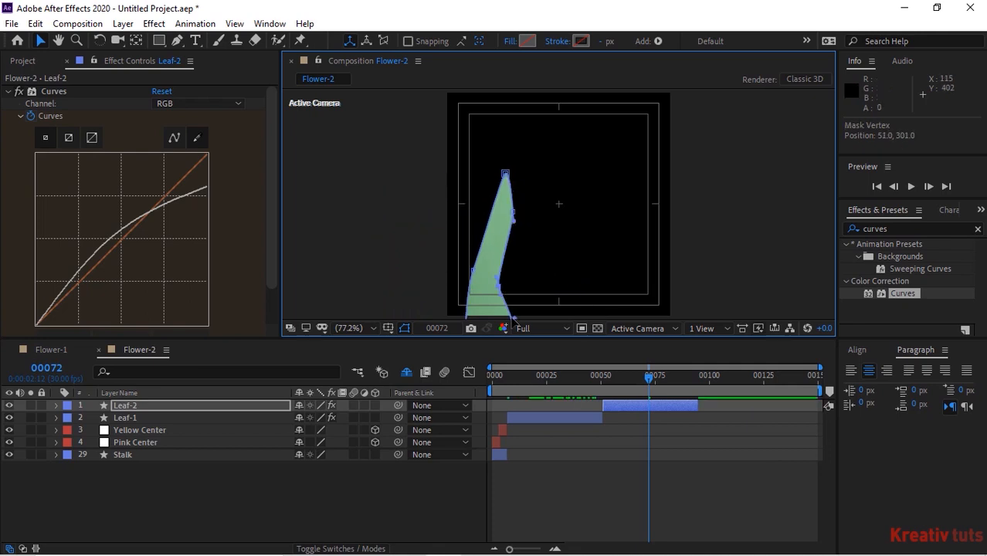
pyautogui.moveTo(513, 318); pyautogui.dragTo(493, 288)
pyautogui.moveTo(514, 221); pyautogui.dragTo(508, 220)
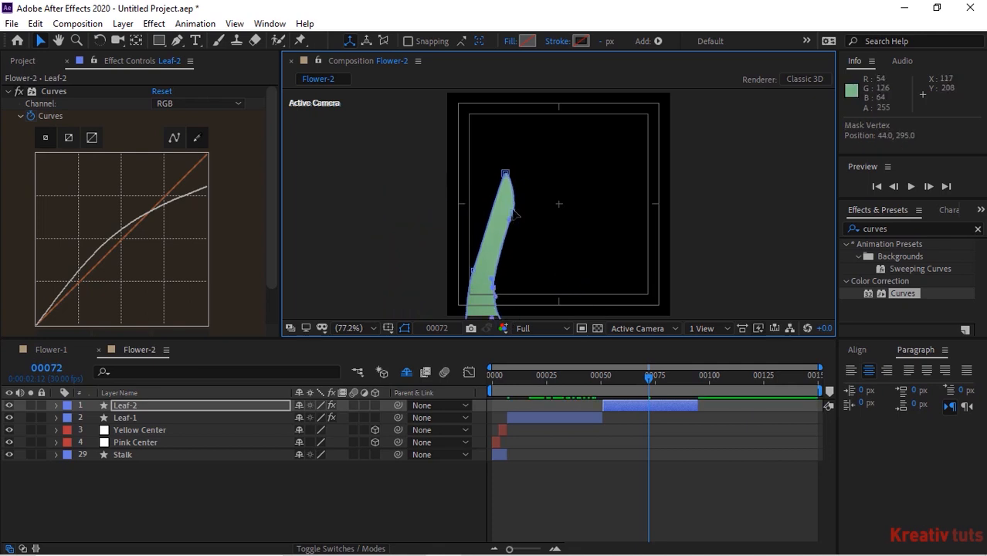
# - Duplicate Leaf-2 and transform the copy into a shorter leaf leaning to the right of the first one
pyautogui.click(627, 407)
pyautogui.hotkey('ctrl', 'd')
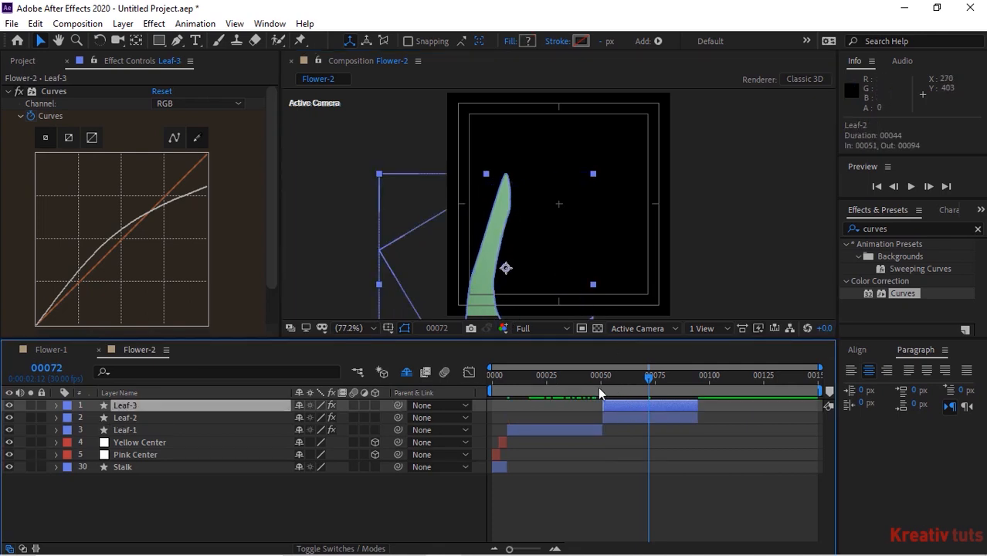
pyautogui.doubleClick(482, 271)
pyautogui.moveTo(578, 249); pyautogui.dragTo(579, 279)
pyautogui.moveTo(486, 292); pyautogui.dragTo(531, 252)
pyautogui.click(276, 529)
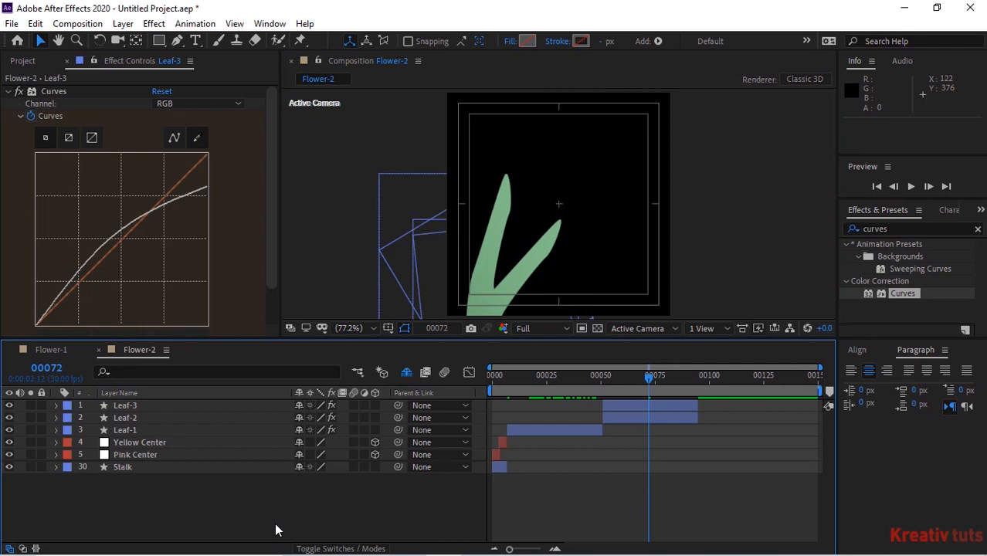
# - Duplicate Leaf-3, start the copy at frame 95 and extend its end to frame 153, past the composition's end
pyautogui.click(176, 408)
pyautogui.hotkey('ctrl', 'd')
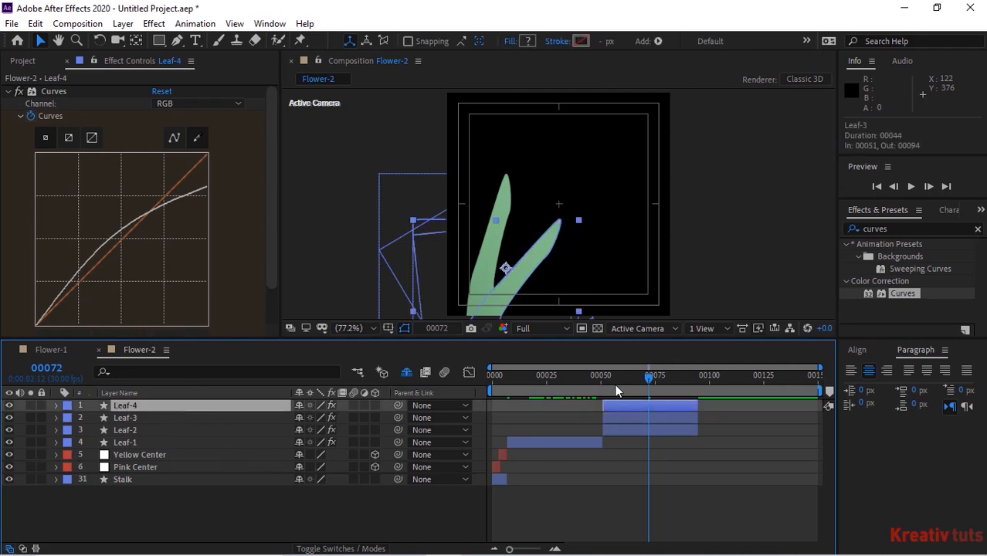
pyautogui.moveTo(625, 402); pyautogui.dragTo(721, 405)
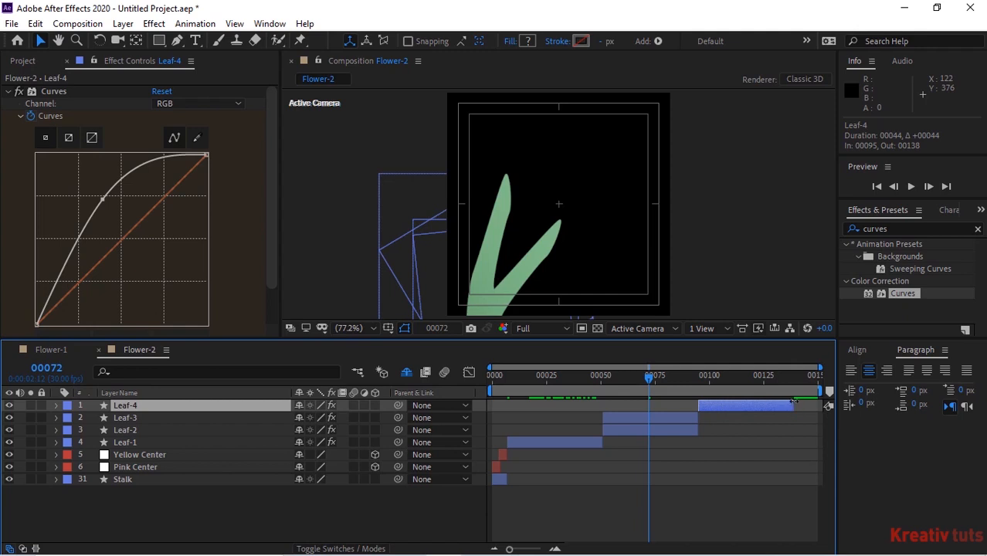
pyautogui.moveTo(806, 404); pyautogui.dragTo(823, 405)
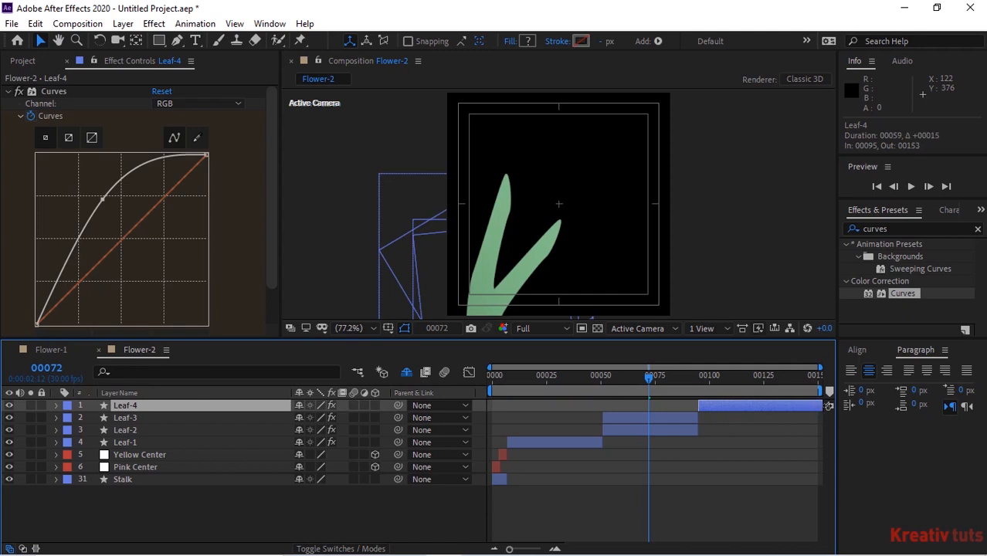
# - At frame 115, reposition Leaf-4 and move its right-edge vertices outward to form a much broader leaf
pyautogui.click(742, 376)
pyautogui.moveTo(518, 264); pyautogui.dragTo(538, 275)
pyautogui.doubleClick(507, 257)
pyautogui.moveTo(550, 203); pyautogui.dragTo(576, 204)
pyautogui.moveTo(504, 313); pyautogui.dragTo(535, 317)
pyautogui.moveTo(575, 202); pyautogui.dragTo(580, 206)
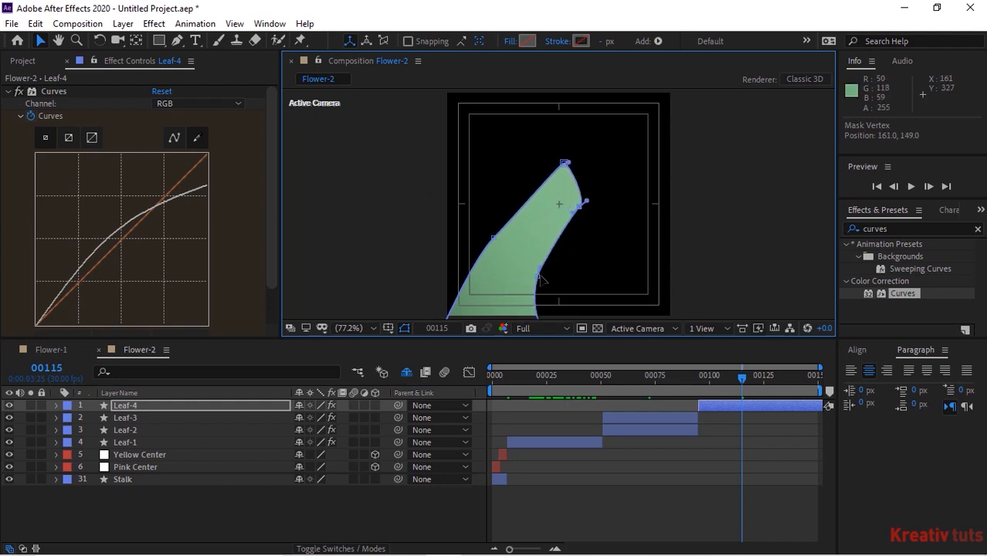
pyautogui.moveTo(538, 275); pyautogui.dragTo(549, 318)
pyautogui.moveTo(580, 206); pyautogui.dragTo(569, 210)
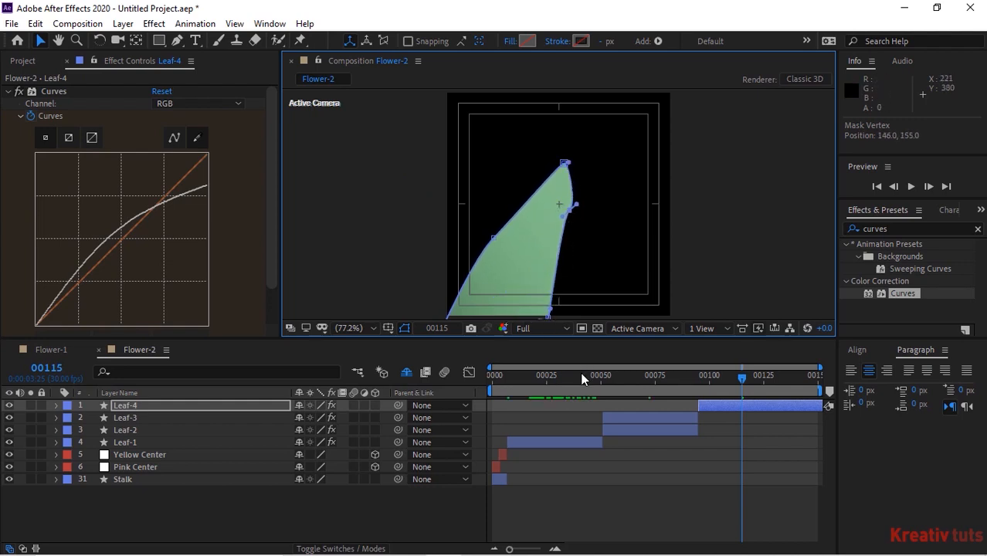
# - Preview the Flower-2 animation from frame 0 to check the flowers and all the leaf variations
pyautogui.moveTo(582, 375); pyautogui.dragTo(408, 375)
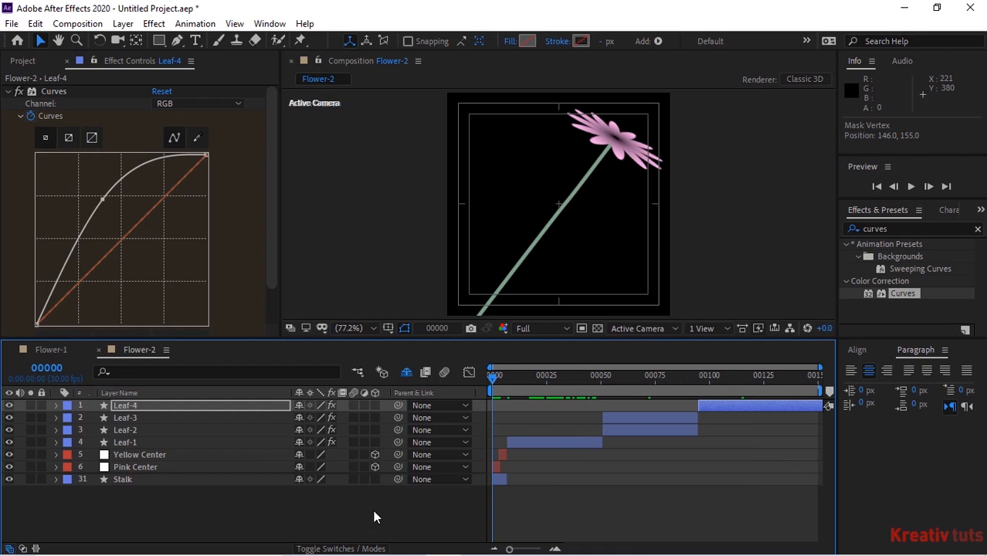
pyautogui.press('space')
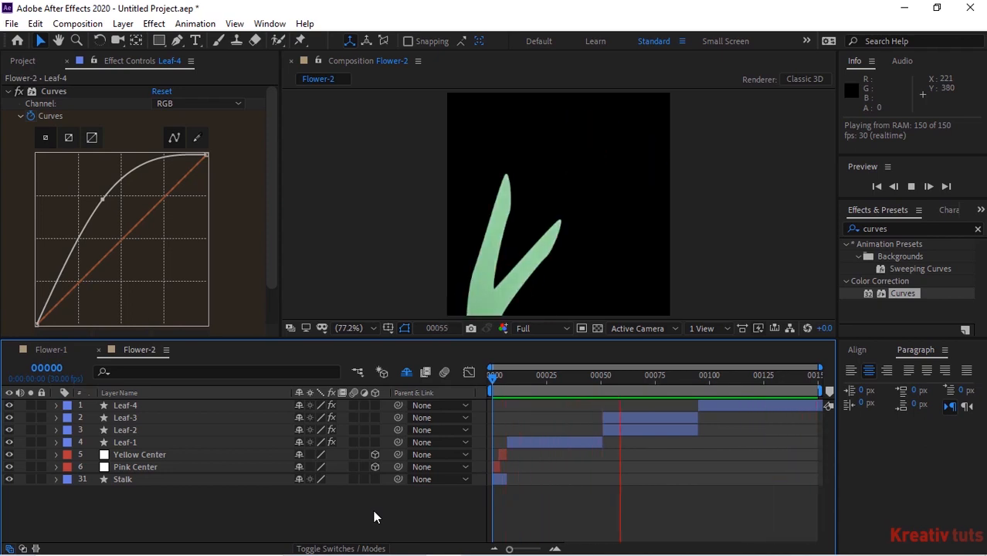
pyautogui.press('space')
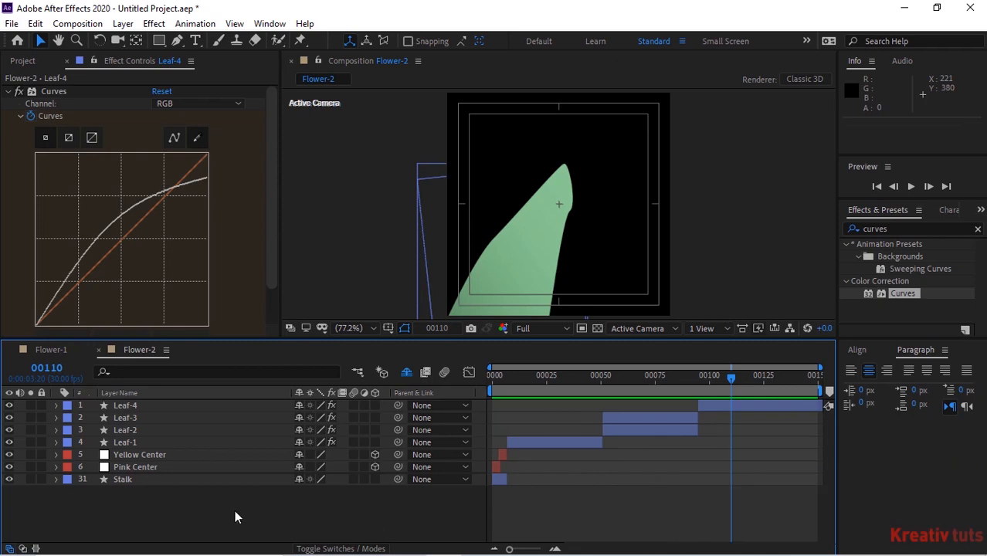
# - Start a new composition named Main with a size of 1920 x 1080 px
pyautogui.click(19, 64)
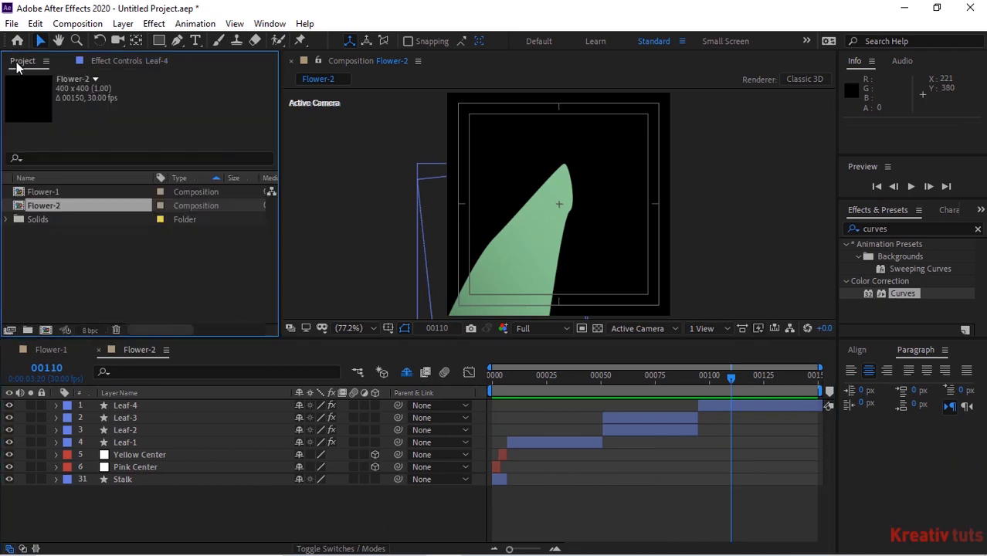
pyautogui.hotkey('ctrl', 'k')
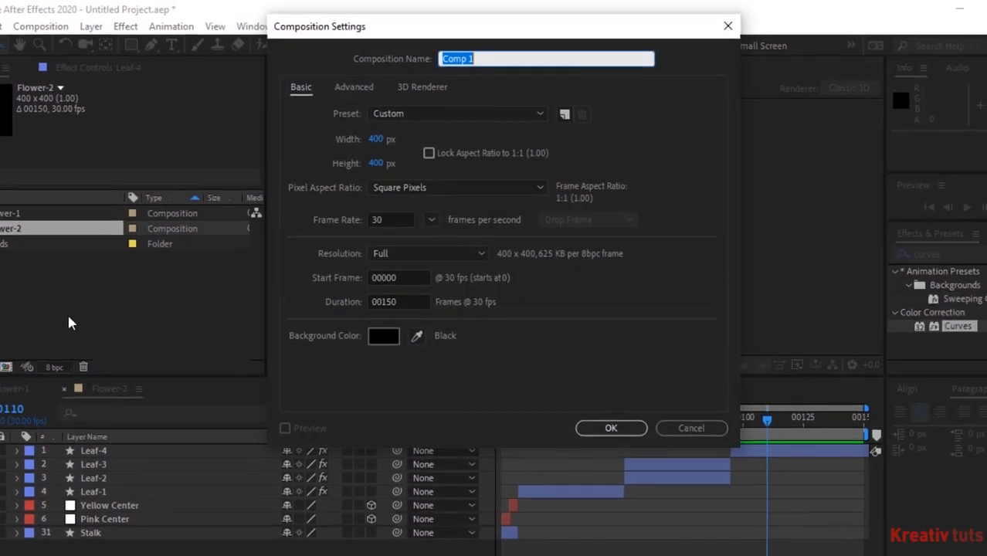
pyautogui.write('Main')
pyautogui.press('Tab')
pyautogui.press('Tab')
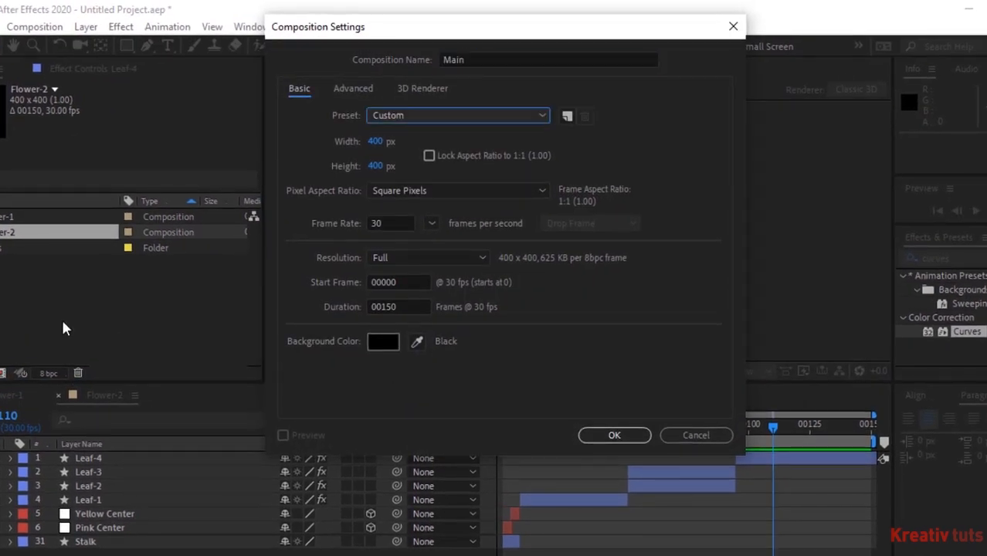
pyautogui.write('1920')
pyautogui.press('Tab')
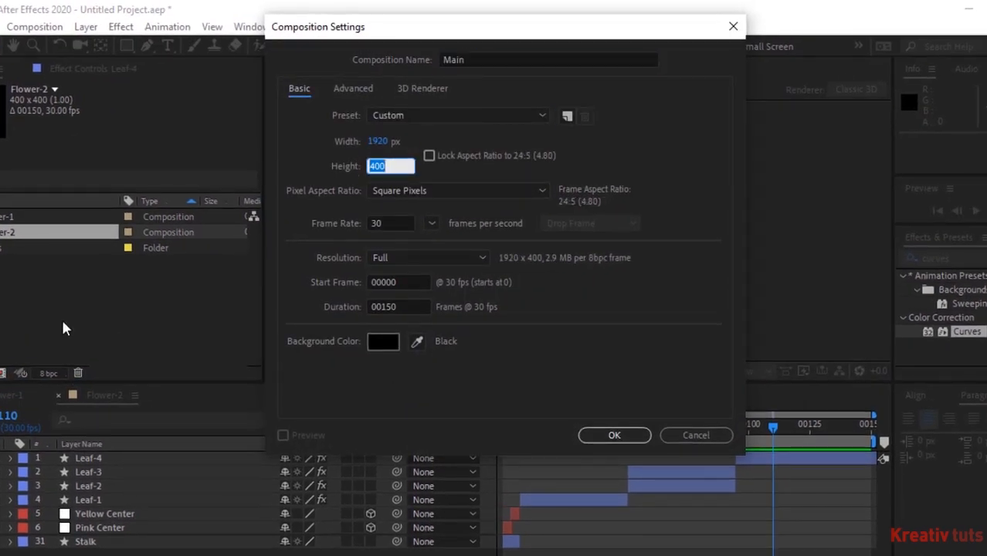
pyautogui.write('1080')
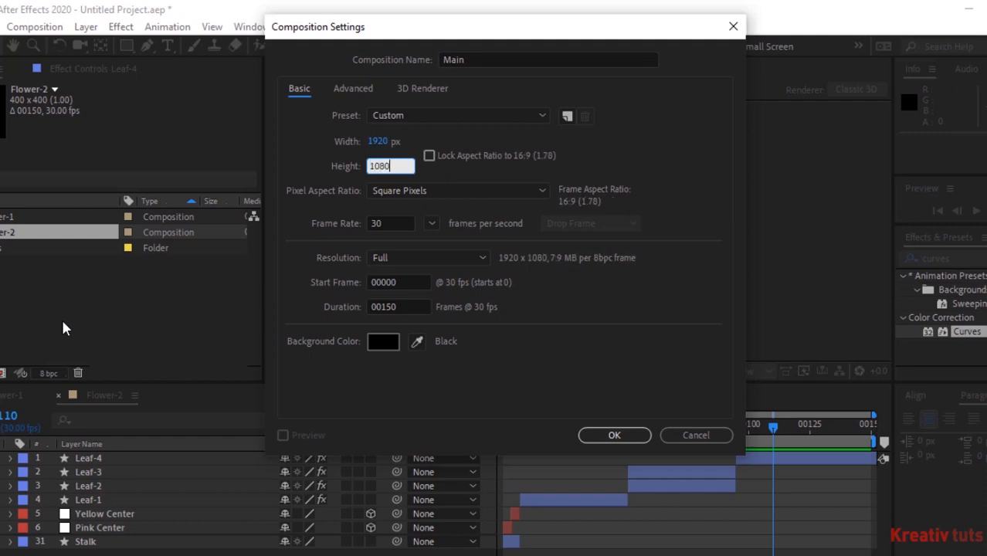
# - Finish creating the Main composition with a duration of 600 frames and hide the title/action safe guides
pyautogui.press('Tab')
pyautogui.press('Tab')
pyautogui.press('Tab')
pyautogui.press('Tab')
pyautogui.press('Tab')
pyautogui.press('Tab')
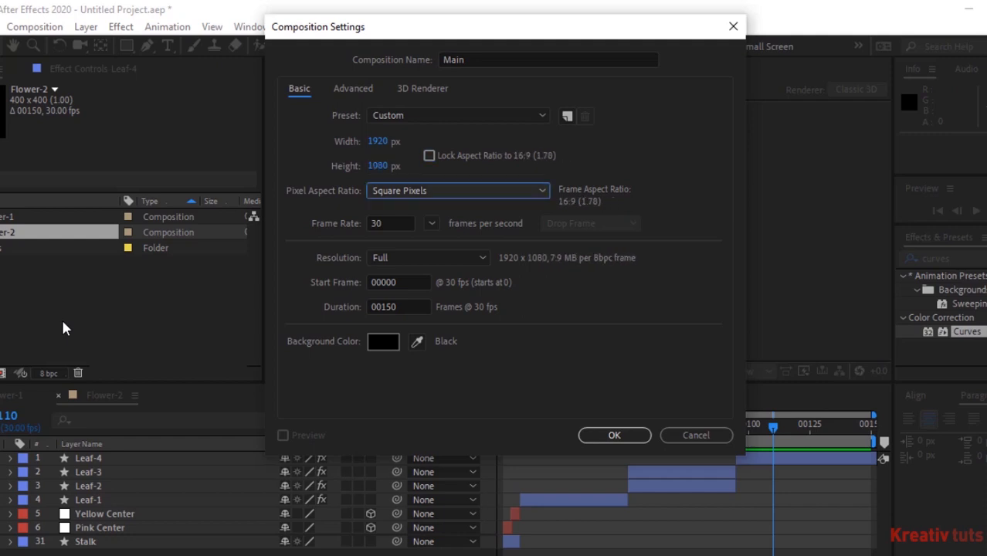
pyautogui.write('0015')
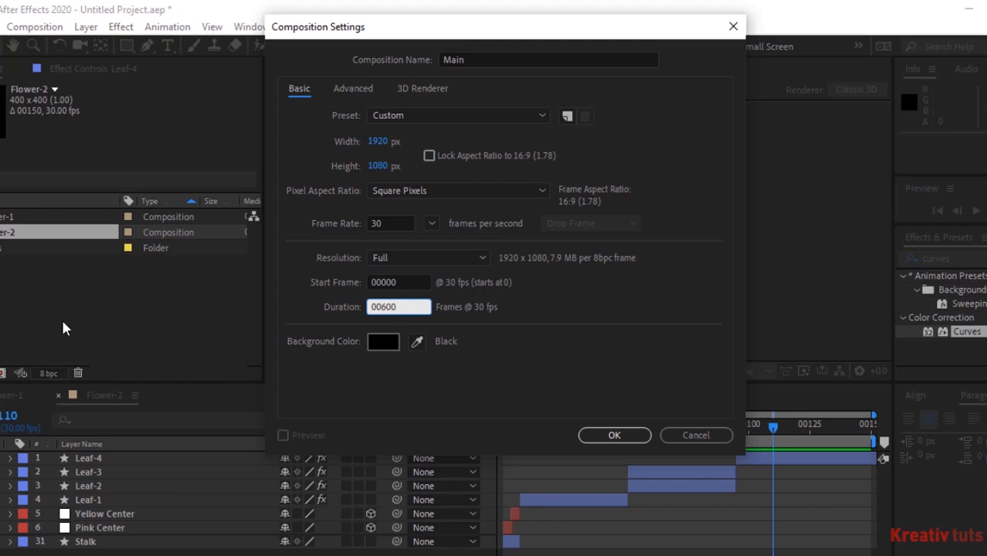
pyautogui.press('Return')
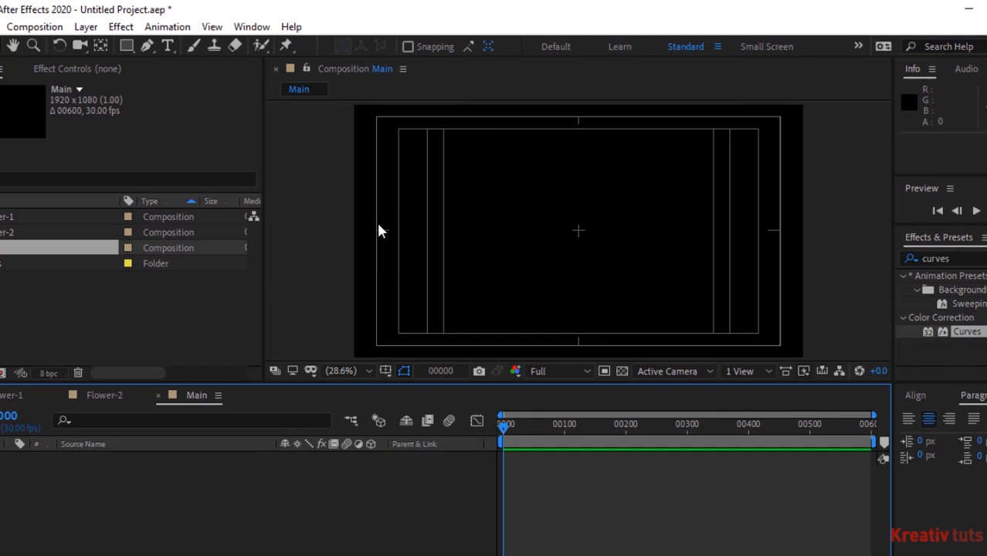
pyautogui.click(384, 373)
pyautogui.click(410, 388)
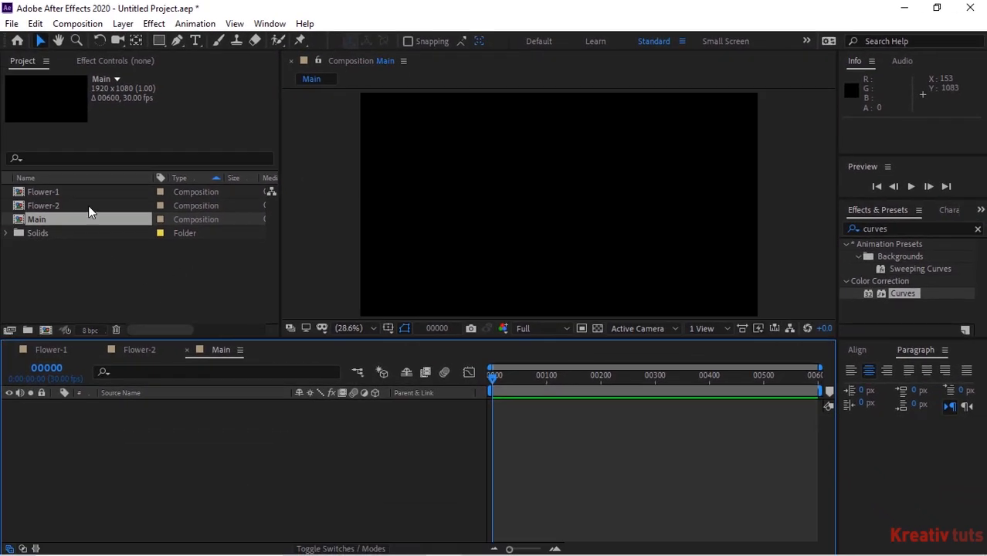
# - Add the Flower-1 and Flower-2 compositions to the Main timeline and switch off the visibility of both layers
pyautogui.click(91, 206)
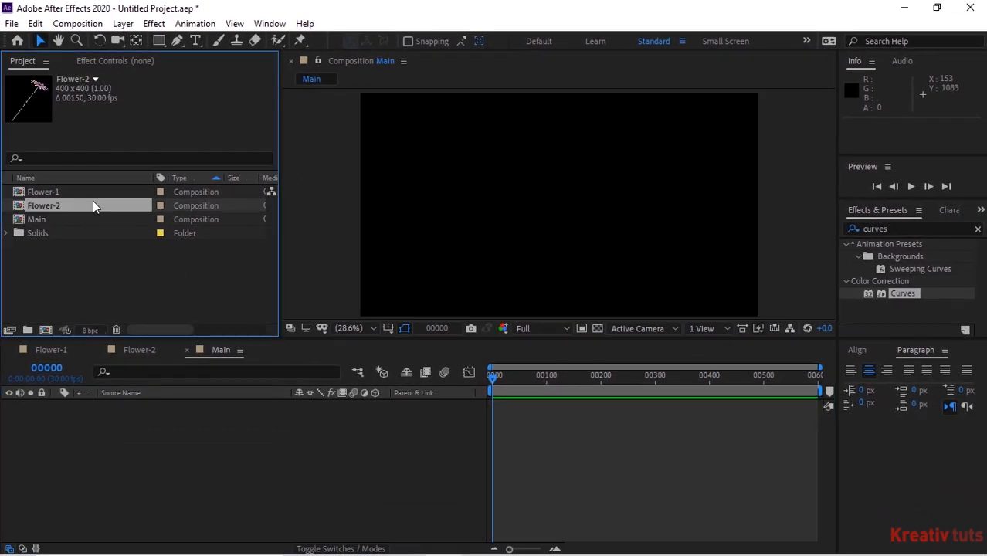
pyautogui.keyDown('shift'); pyautogui.click(74, 190); pyautogui.keyUp('shift')
pyautogui.moveTo(74, 190); pyautogui.dragTo(78, 419)
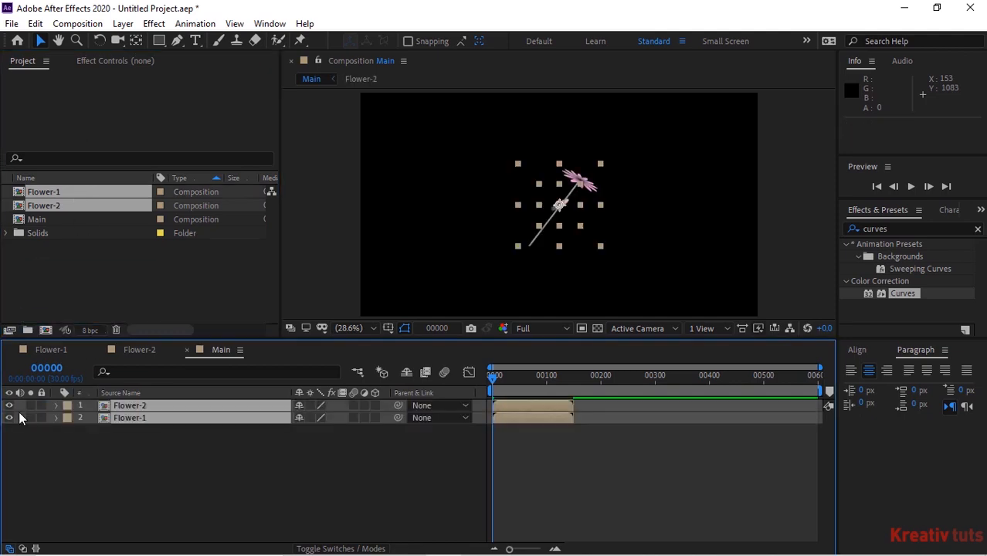
pyautogui.click(60, 465)
# - Create a black 1920 x 1080 px solid layer named Particles-1 in the Main composition
pyautogui.rightClick(60, 464)
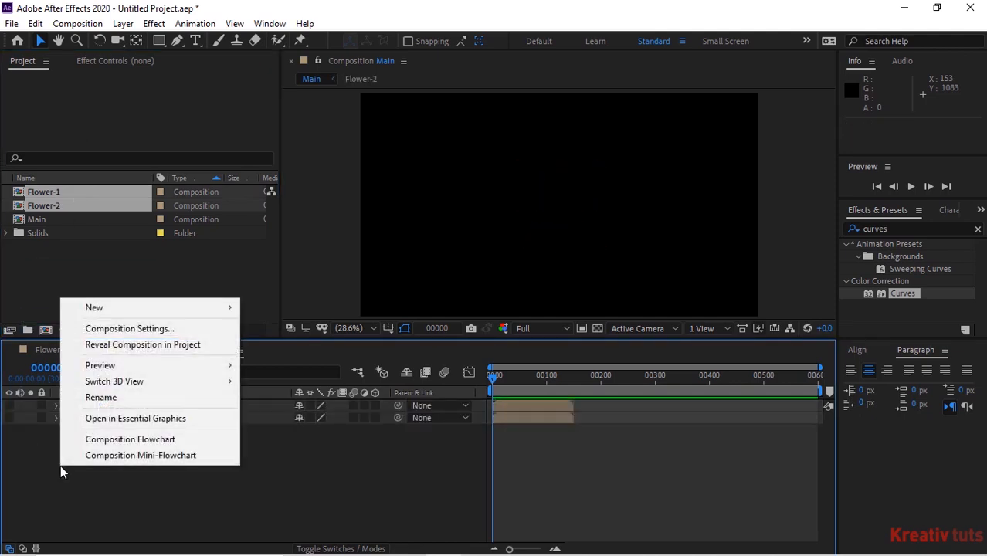
pyautogui.moveTo(189, 306)
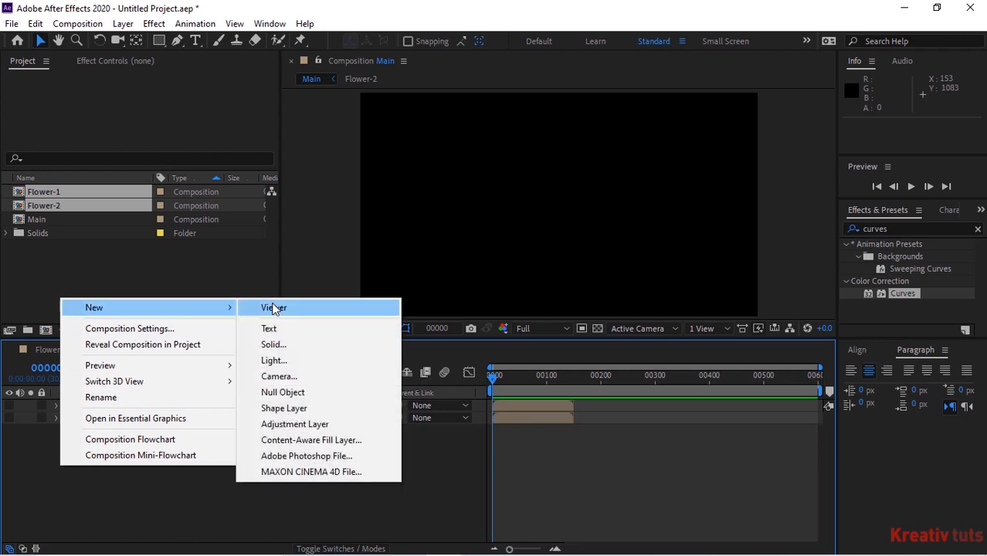
pyautogui.click(282, 345)
pyautogui.write('Particles-1')
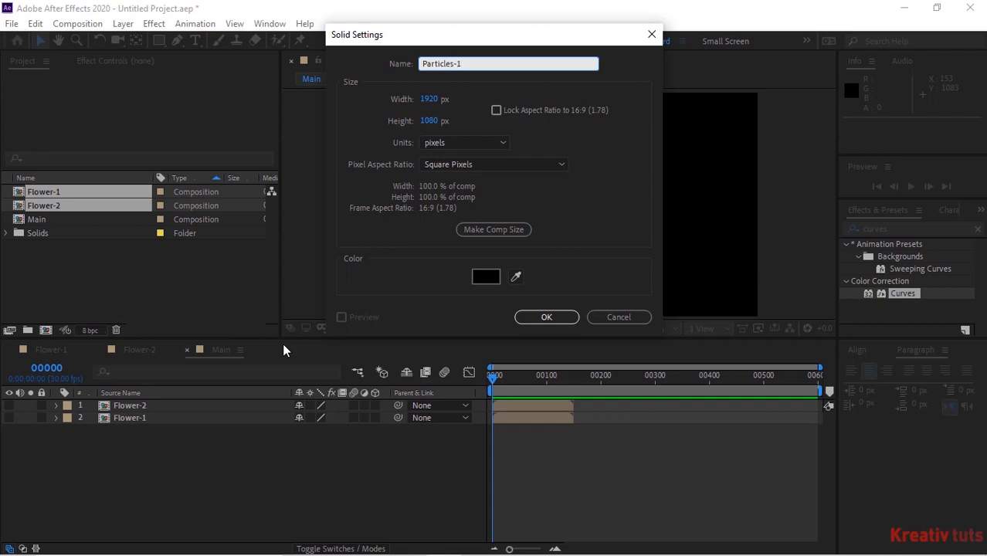
pyautogui.press('Return')
# - Apply the RG Trapcode Particular effect to Particles-1 and go to frame 103 to view the particles
pyautogui.click(153, 59)
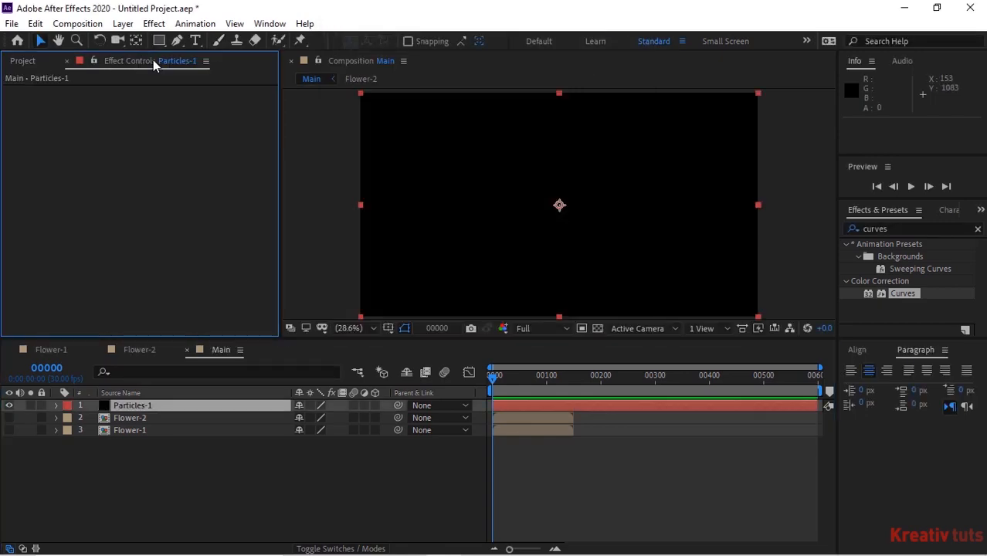
pyautogui.rightClick(54, 166)
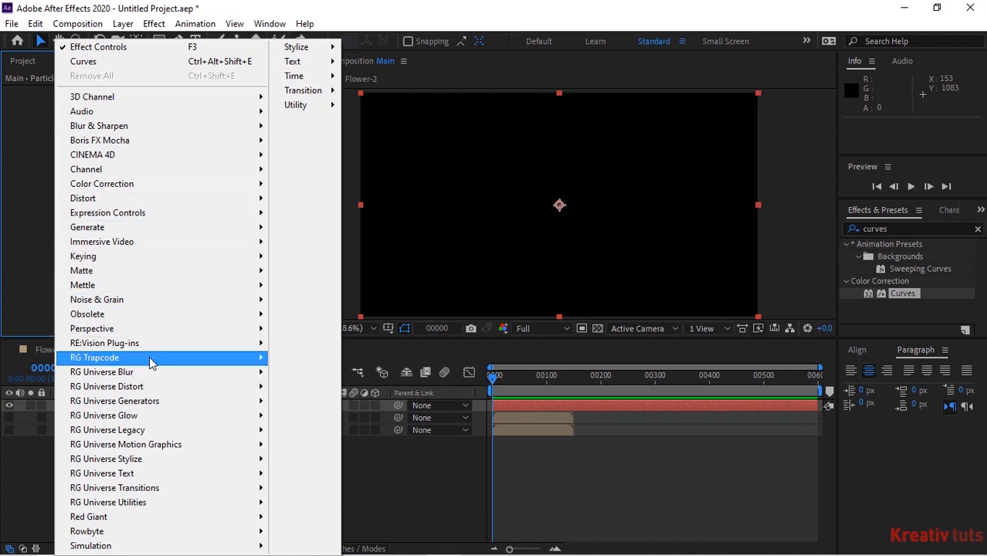
pyautogui.moveTo(149, 359)
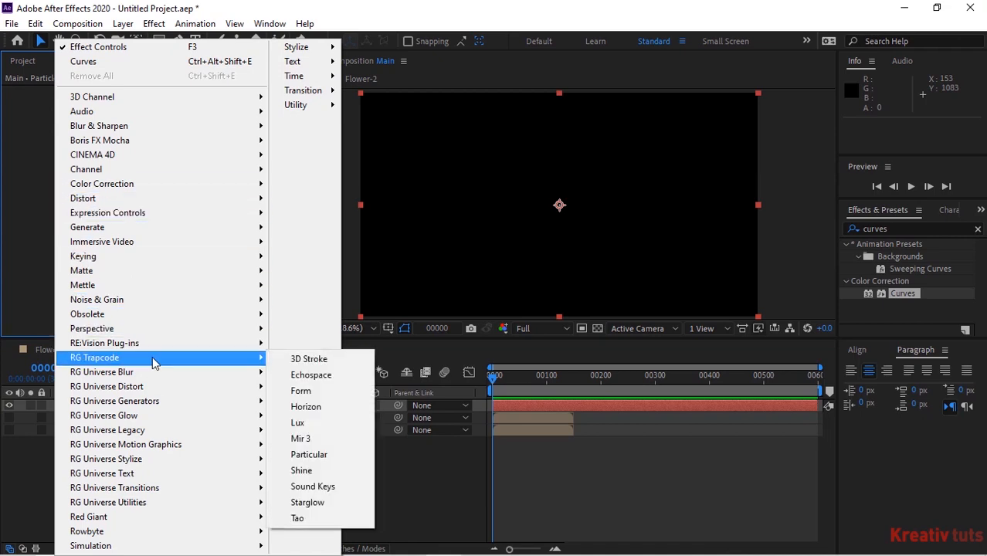
pyautogui.click(319, 456)
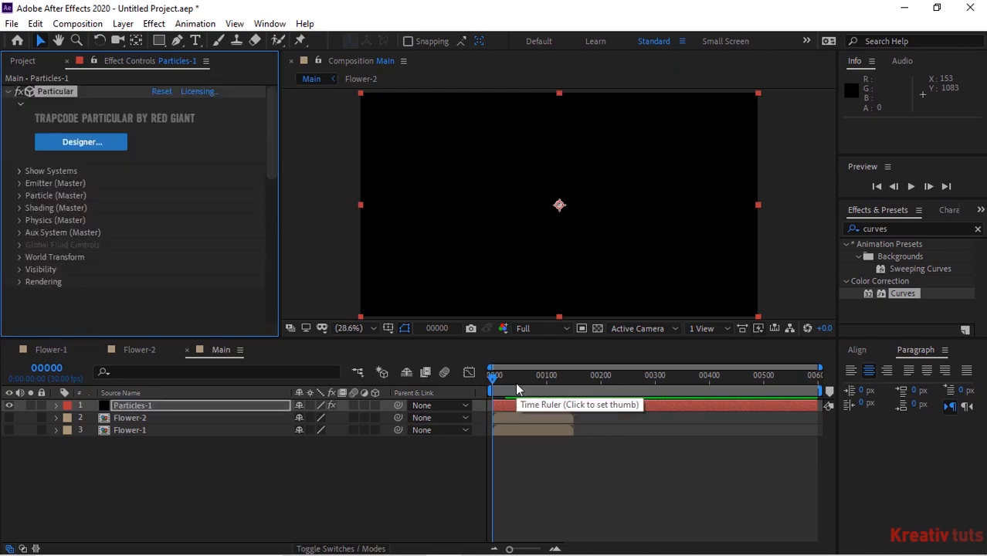
pyautogui.click(548, 379)
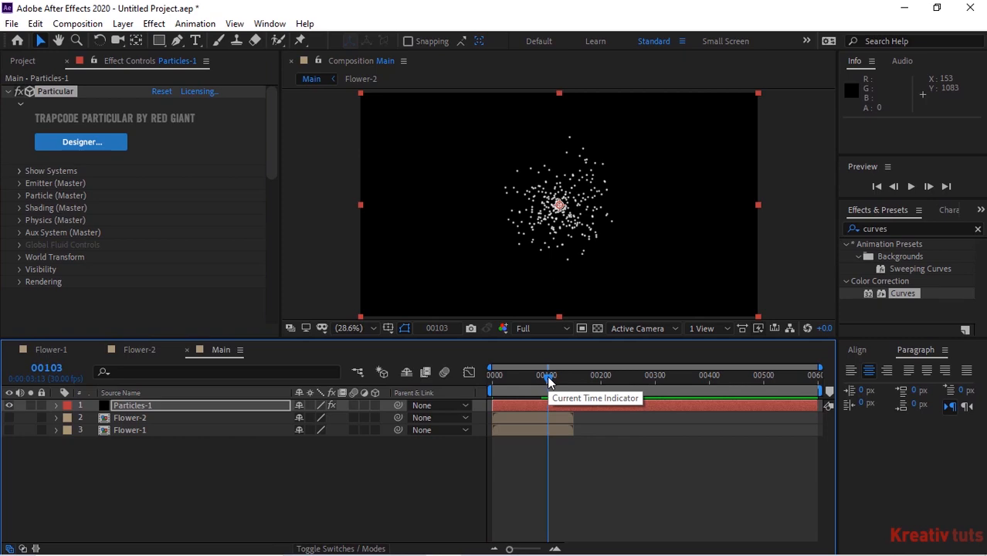
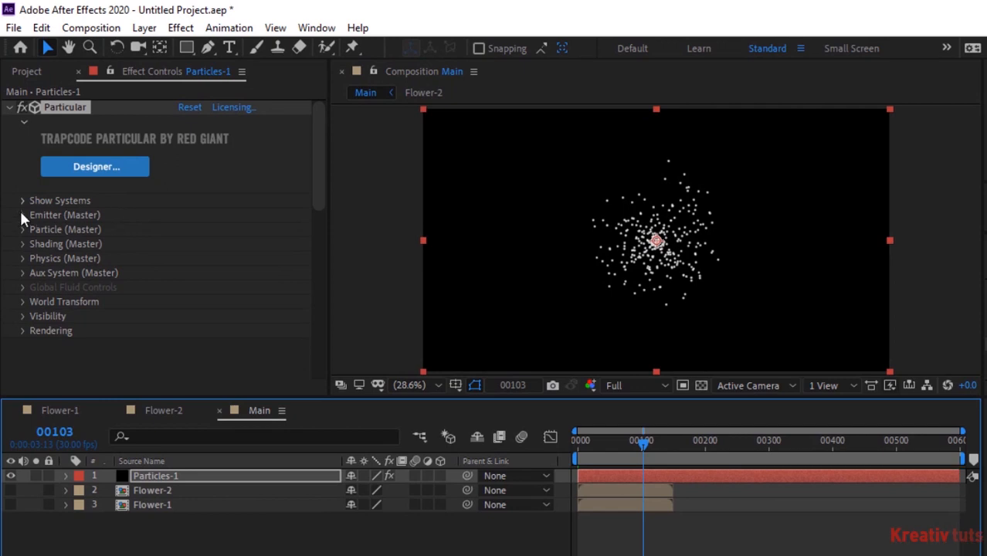
# - In Particular's master emitter settings, set Particles/sec to 8000 and the emitter type to Box
pyautogui.click(22, 216)
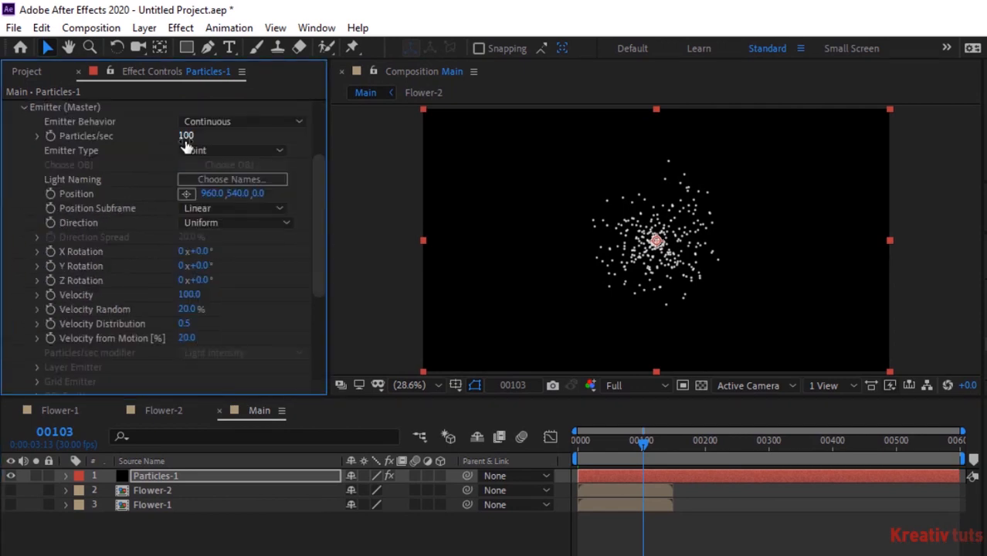
pyautogui.click(185, 139)
pyautogui.write('8000')
pyautogui.press('Return')
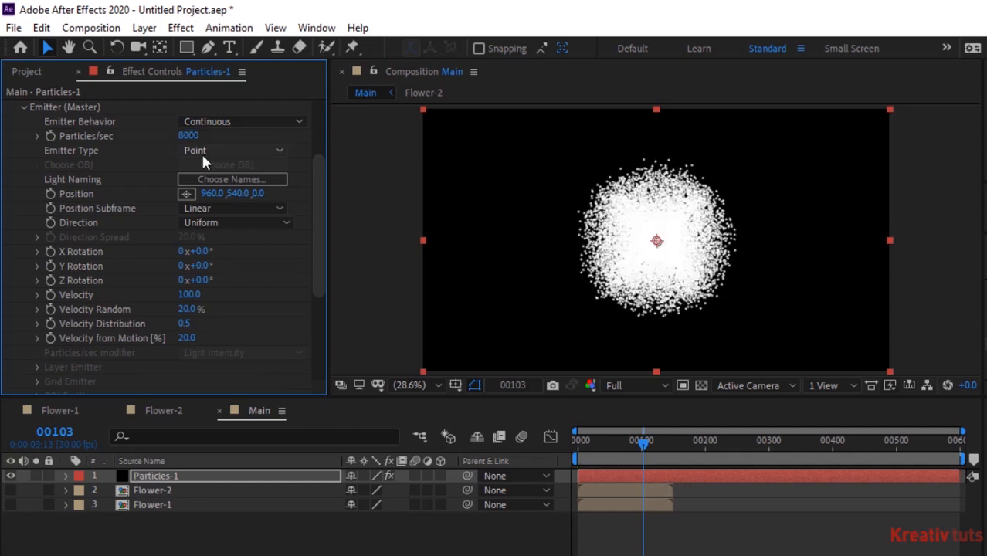
pyautogui.click(200, 151)
pyautogui.click(221, 188)
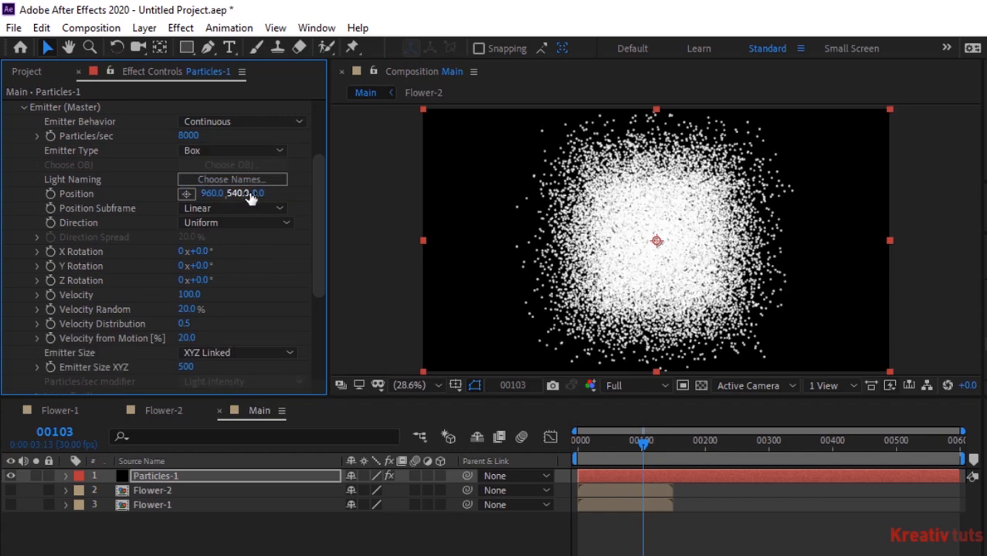
# - Set the emitter's Z position to -214 and its velocity to 0
pyautogui.click(255, 194)
pyautogui.write('-214')
pyautogui.press('Return')
pyautogui.click(191, 294)
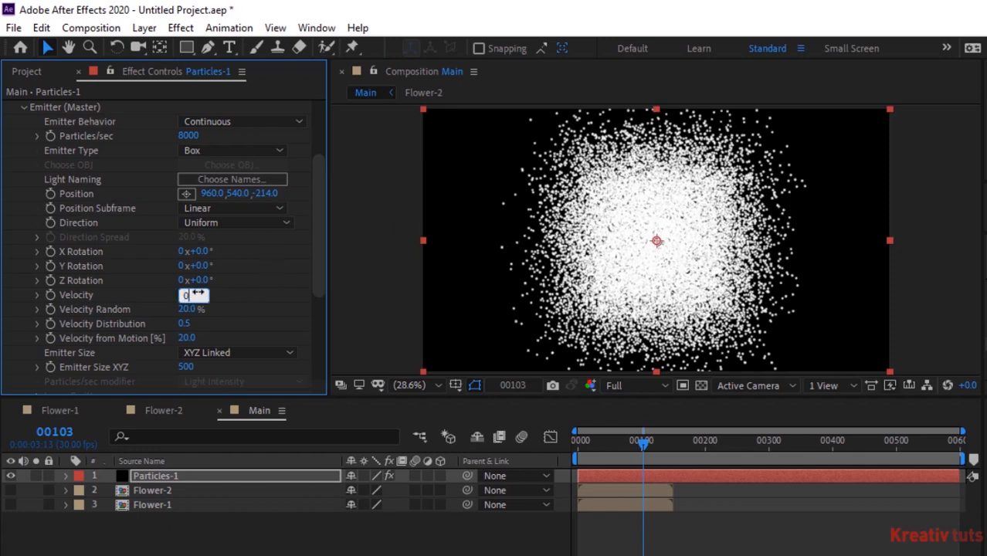
# - Set the master emitter's velocity to 0 and its emitter size mode to XYZ Individual
pyautogui.write('0')
pyautogui.press('Return')
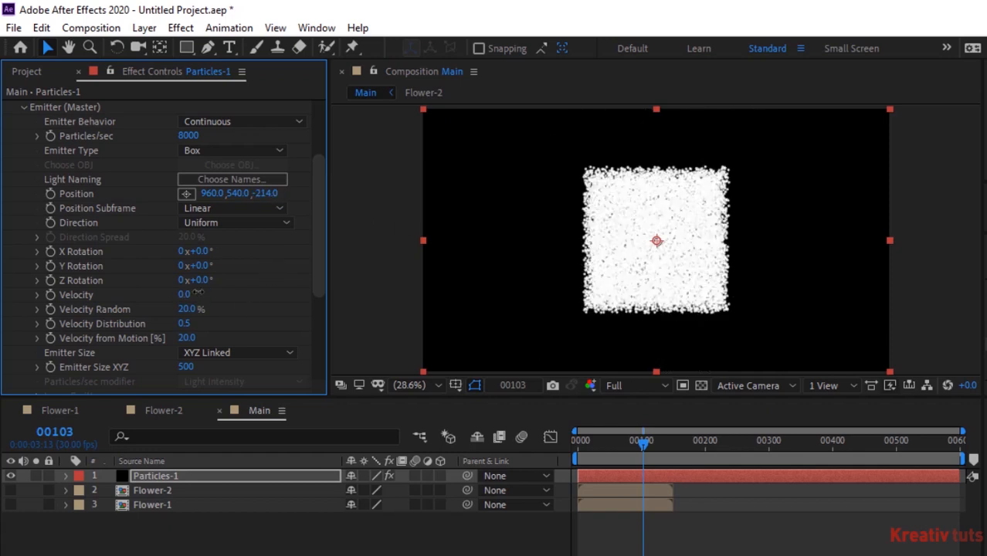
pyautogui.click(249, 352)
pyautogui.click(258, 388)
# - Set the emitter size to 2000 in X, 0 in Y and 1200 in Z
pyautogui.moveTo(320, 224); pyautogui.dragTo(319, 275)
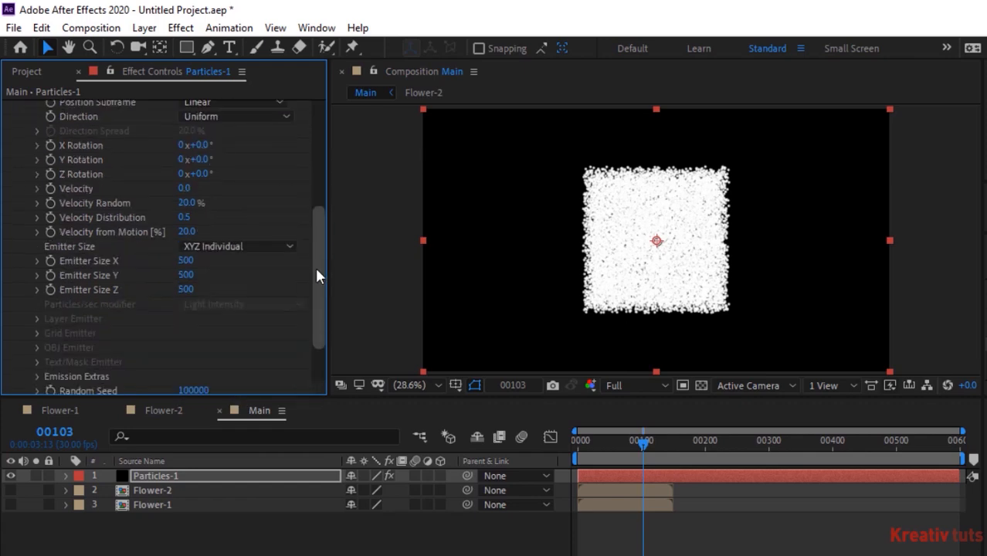
pyautogui.click(189, 261)
pyautogui.write('2000')
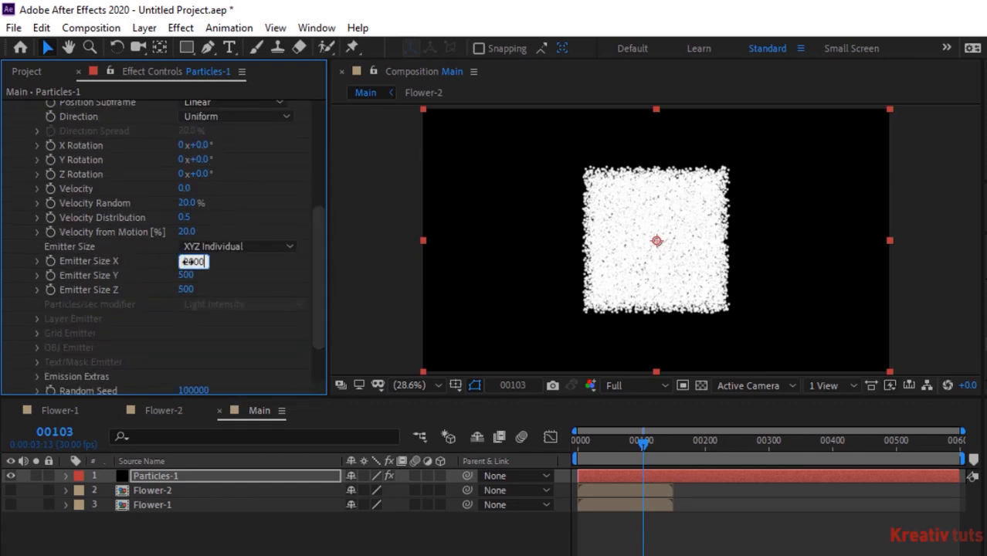
pyautogui.press('Tab')
pyautogui.write('0')
pyautogui.press('Tab')
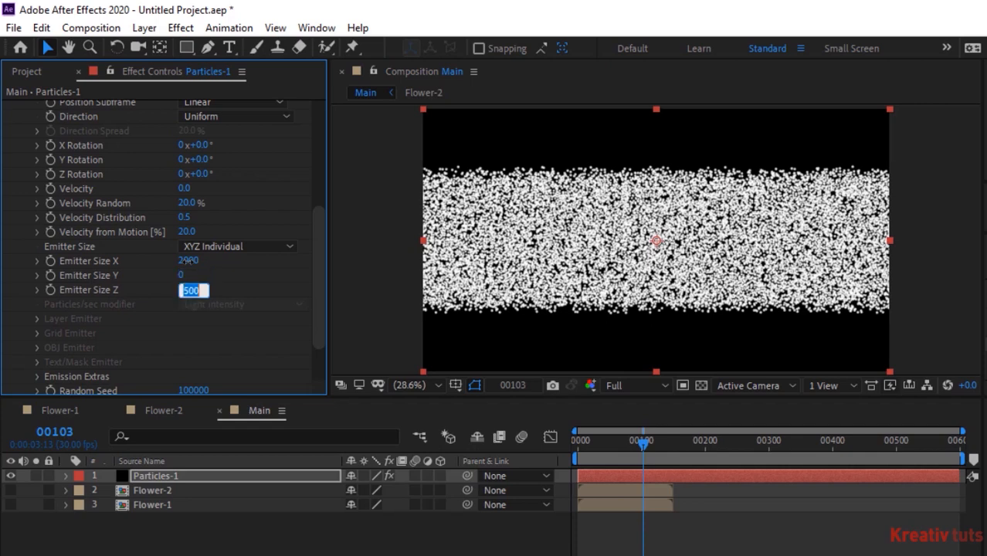
pyautogui.write('1200')
pyautogui.press('Return')
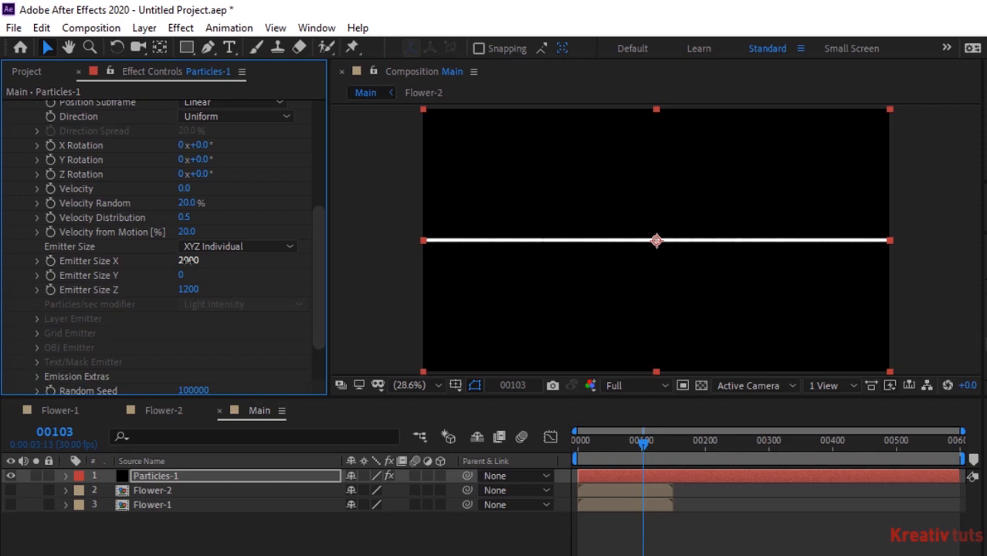
# - Change the master particle type to Textured Polygon
pyautogui.click(317, 138)
pyautogui.click(23, 216)
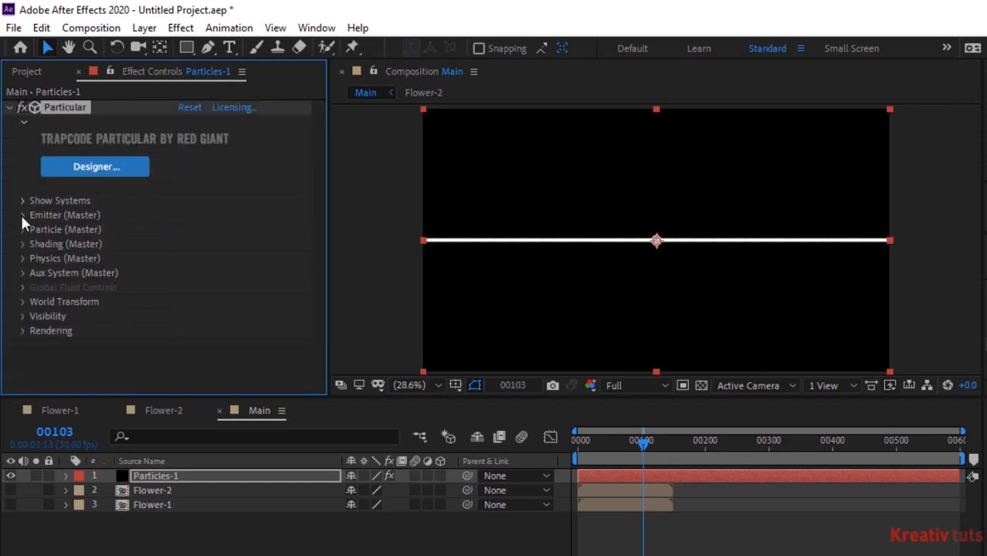
pyautogui.click(22, 229)
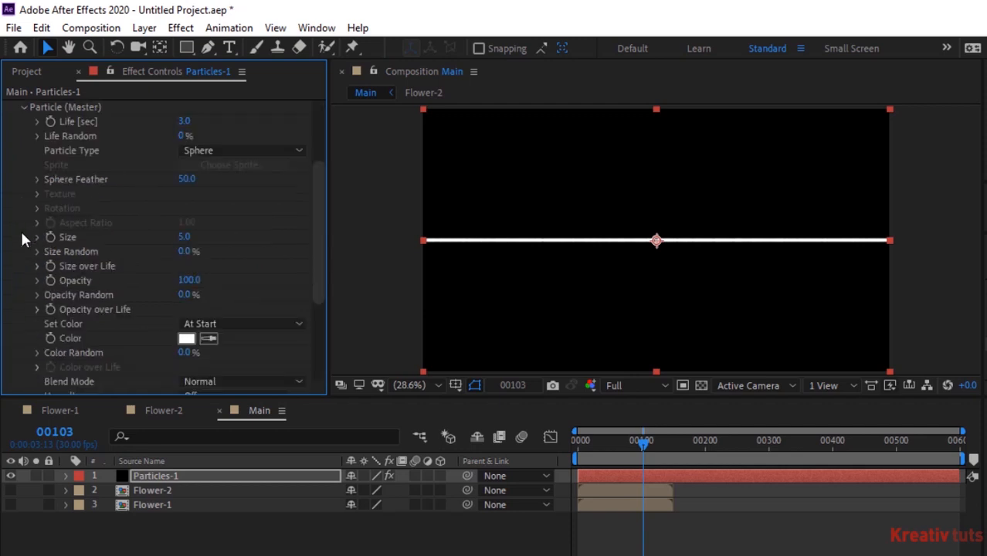
pyautogui.click(219, 149)
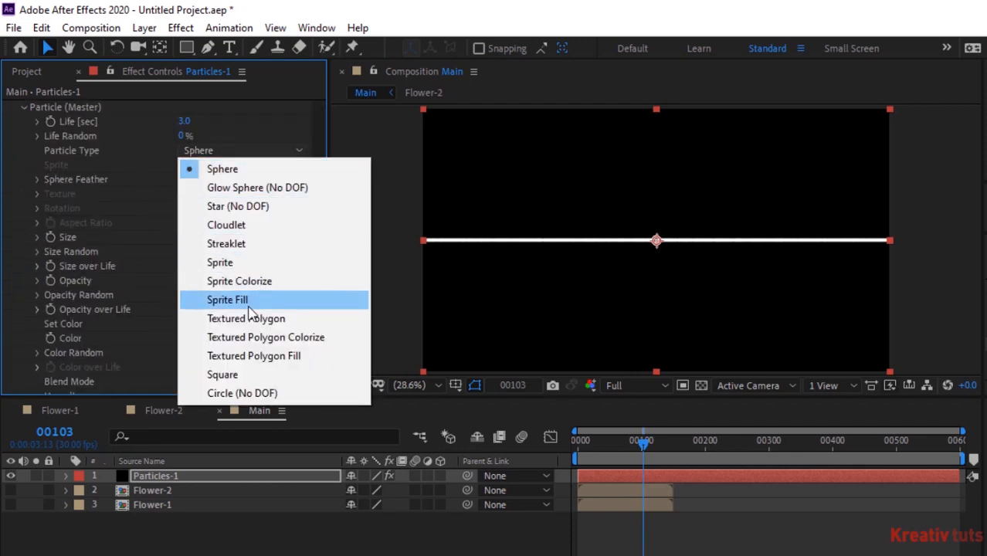
pyautogui.click(250, 319)
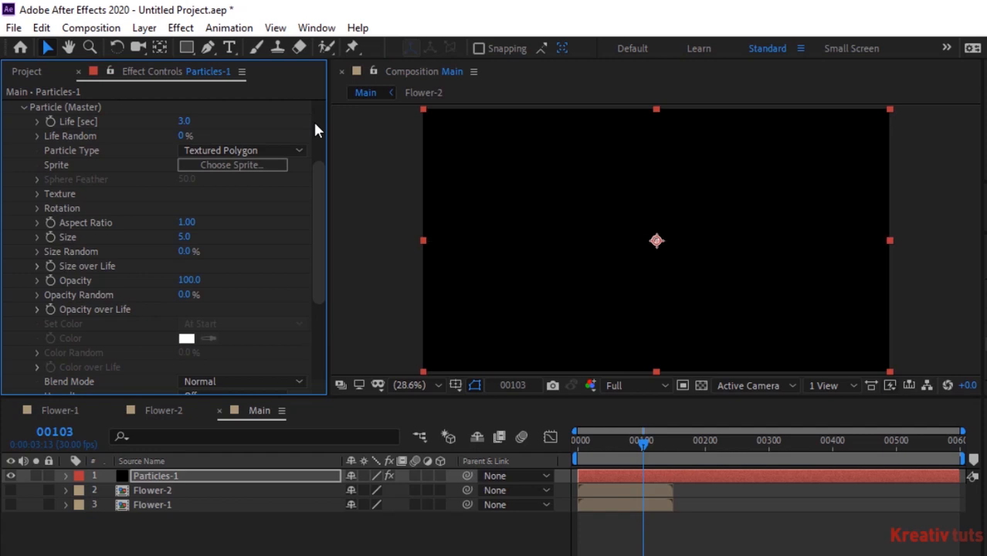
# - Assign the Flower-2 layer as the particle texture
pyautogui.click(37, 194)
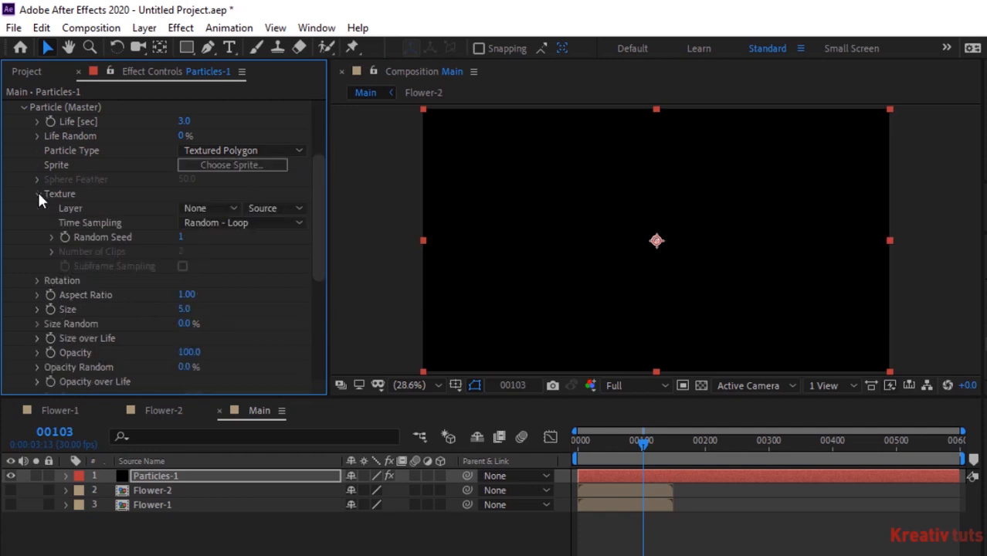
pyautogui.click(205, 208)
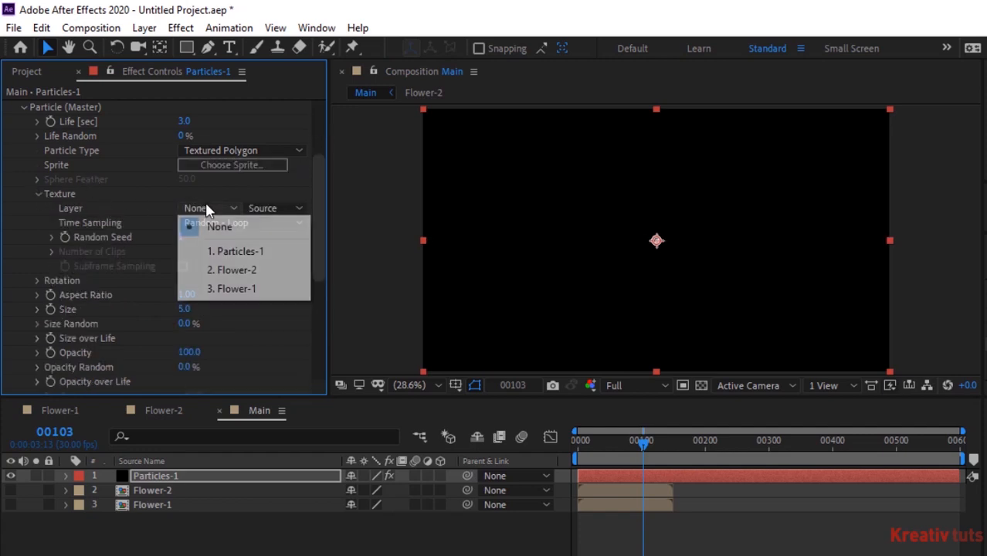
pyautogui.click(235, 271)
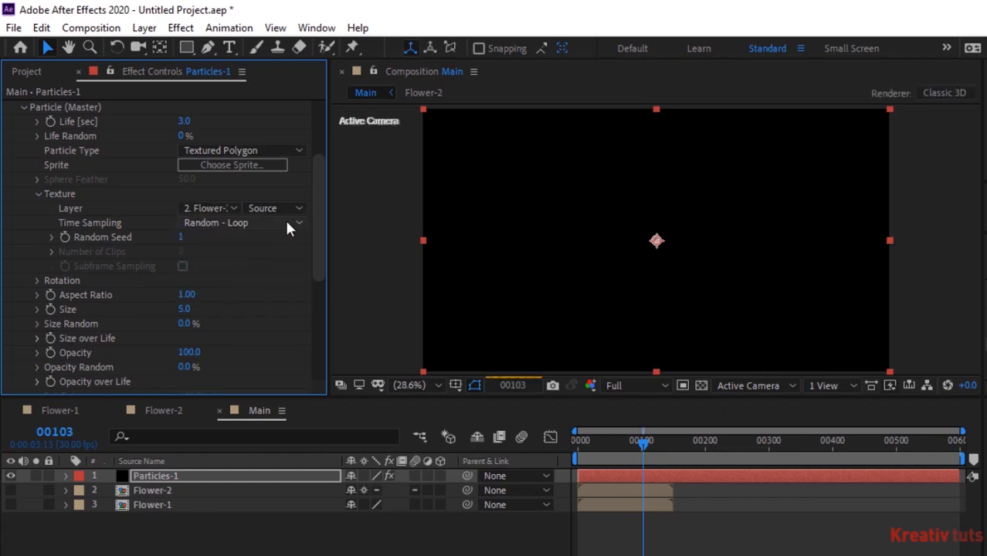
# - Lower the composition preview resolution to Quarter and set the texture's time sampling to Random - Still Frame
pyautogui.click(634, 386)
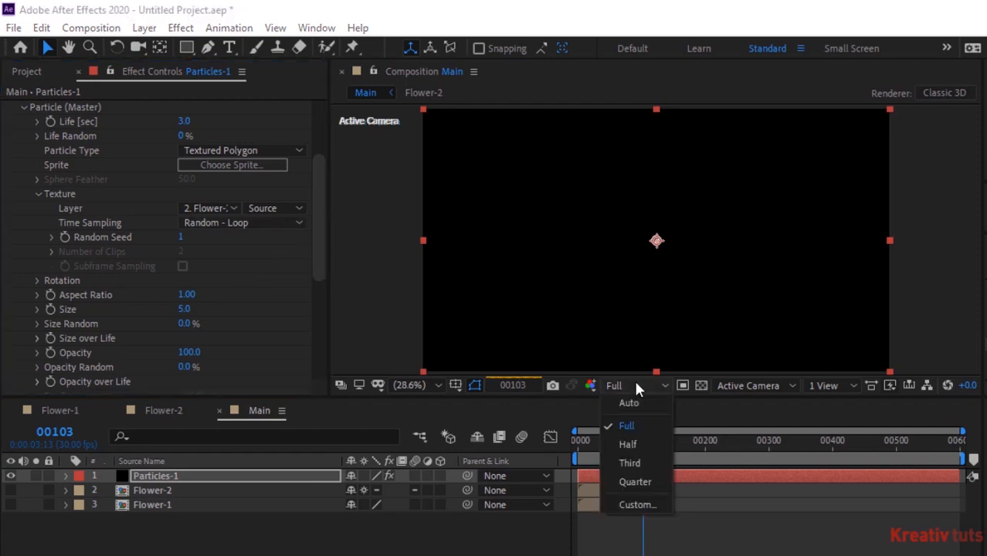
pyautogui.click(640, 481)
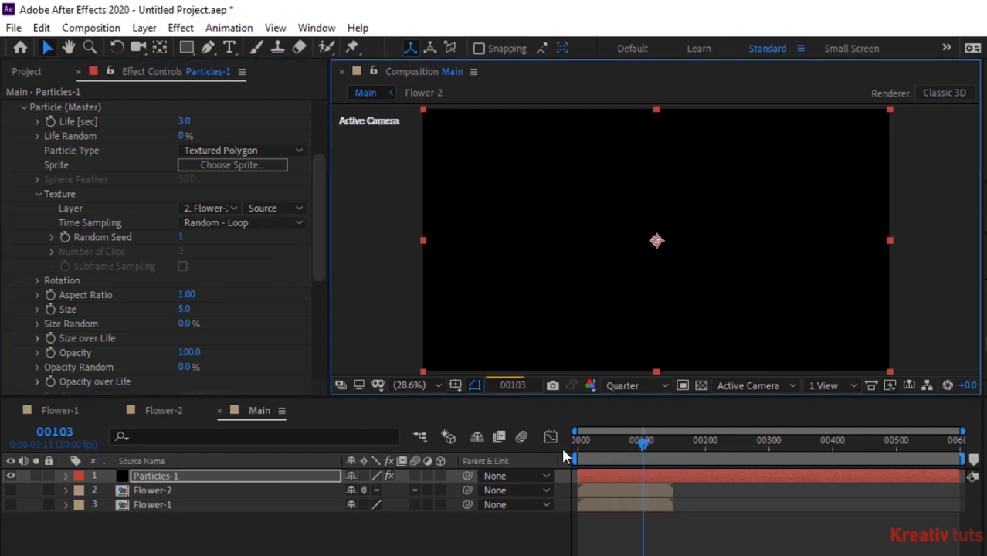
pyautogui.click(288, 229)
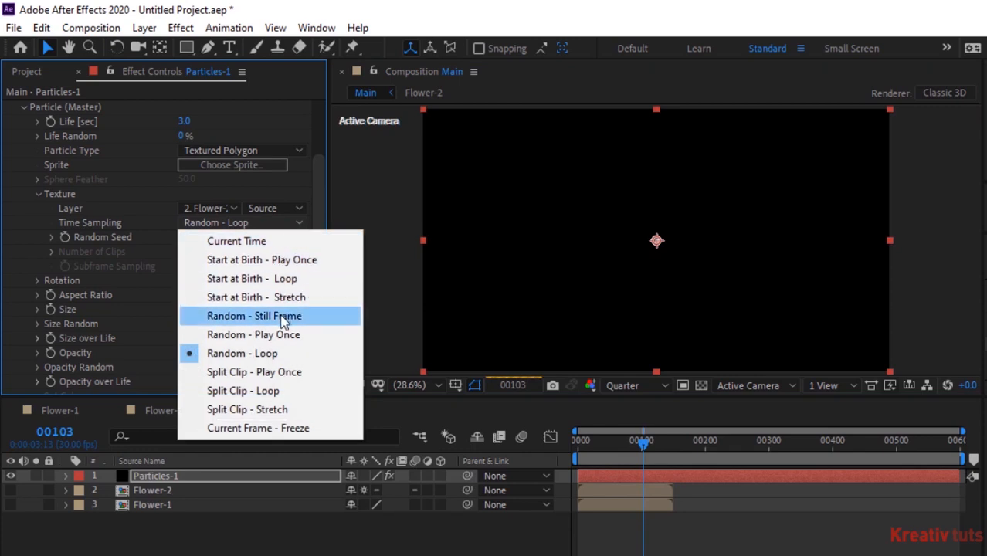
pyautogui.click(284, 319)
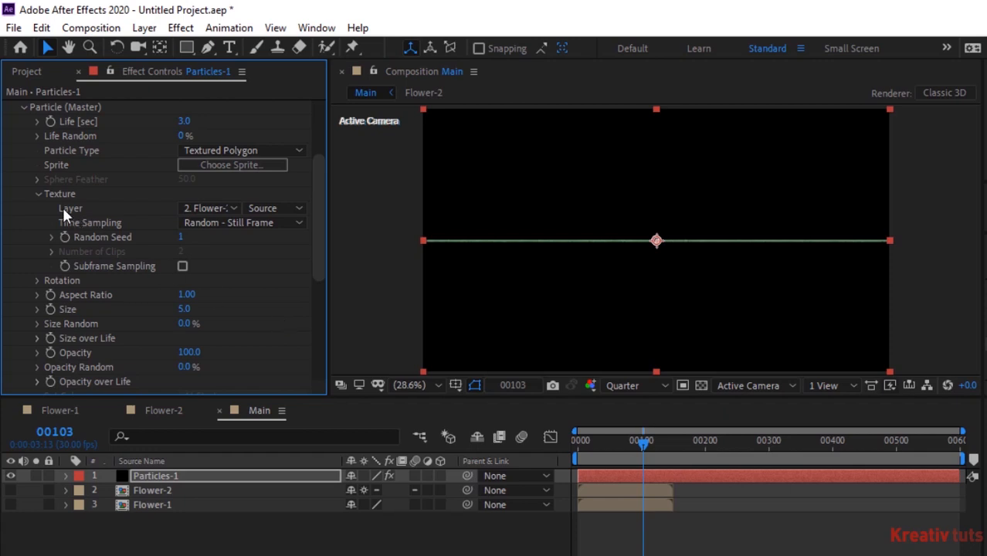
pyautogui.click(37, 193)
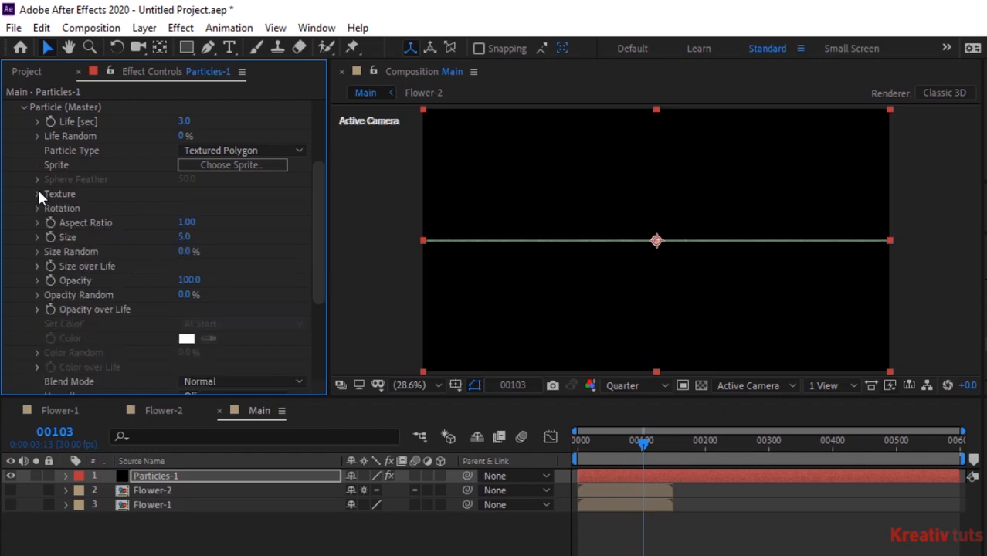
# - Set the particles' random rotation to 7
pyautogui.click(37, 208)
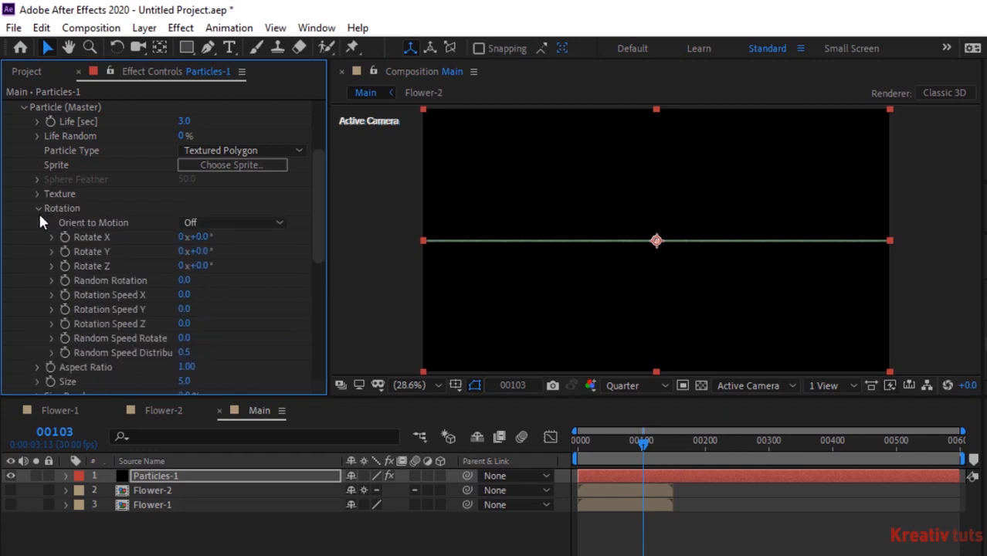
pyautogui.click(185, 282)
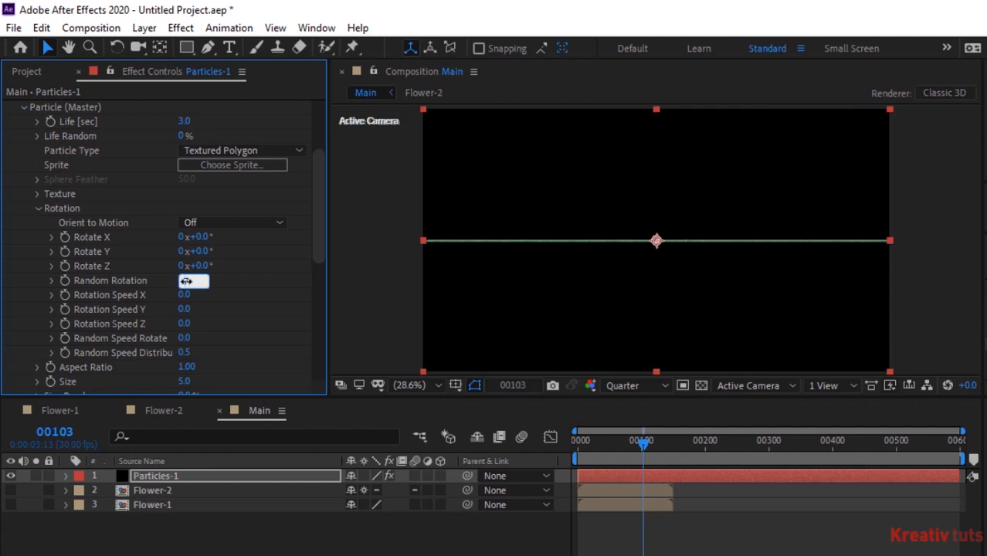
pyautogui.write('7')
pyautogui.press('Return')
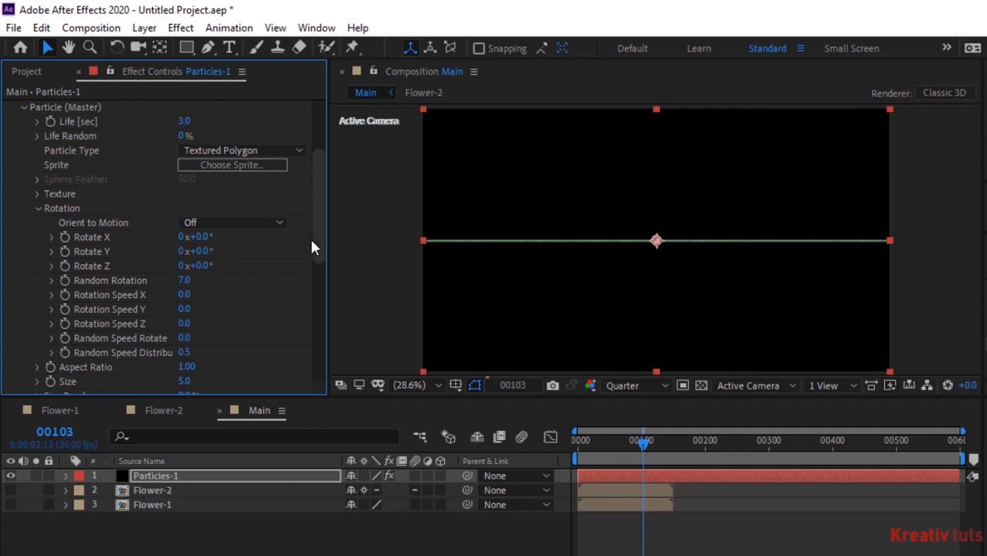
pyautogui.click(37, 208)
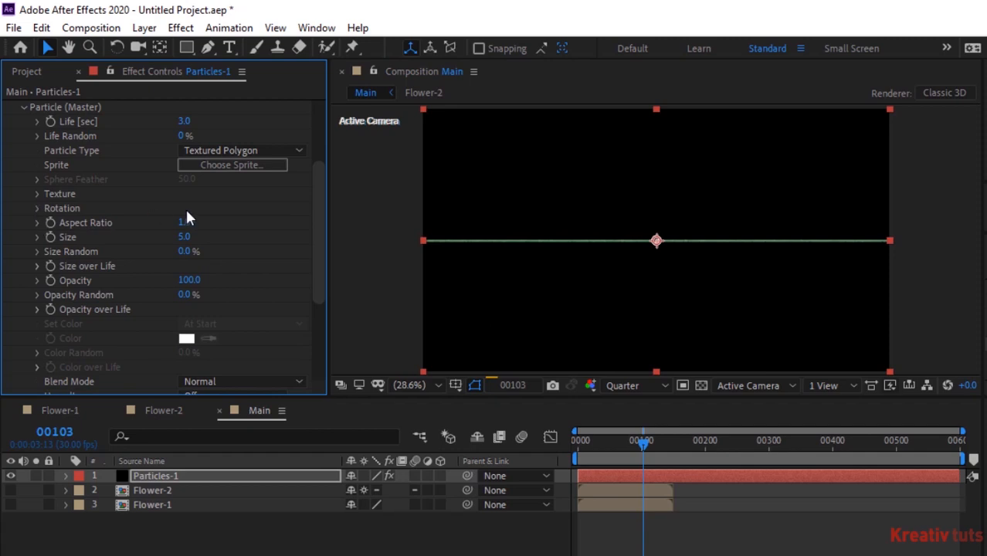
# - Set the particle size to 40 and the size randomness to 60%
pyautogui.click(185, 238)
pyautogui.write('40')
pyautogui.press('Tab')
pyautogui.write('60')
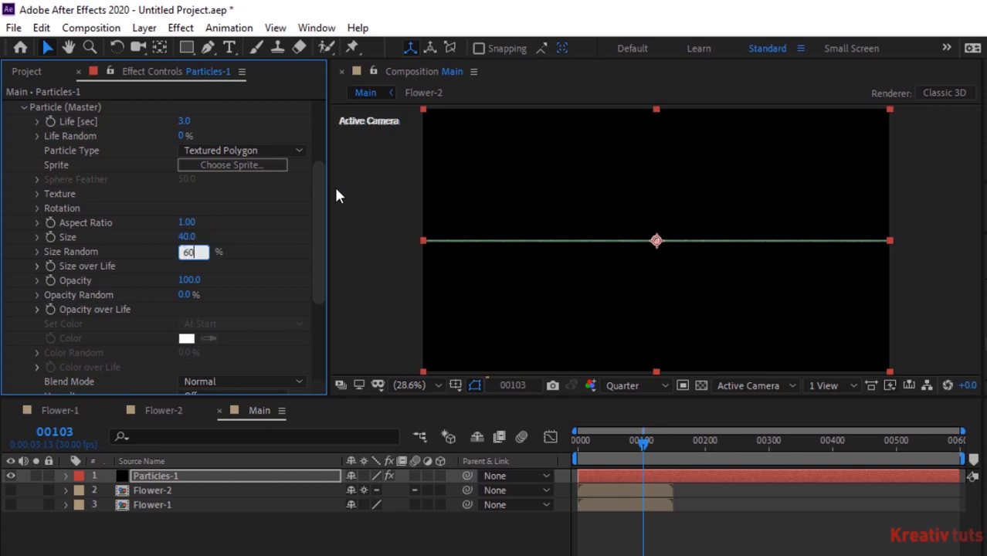
pyautogui.press('Return')
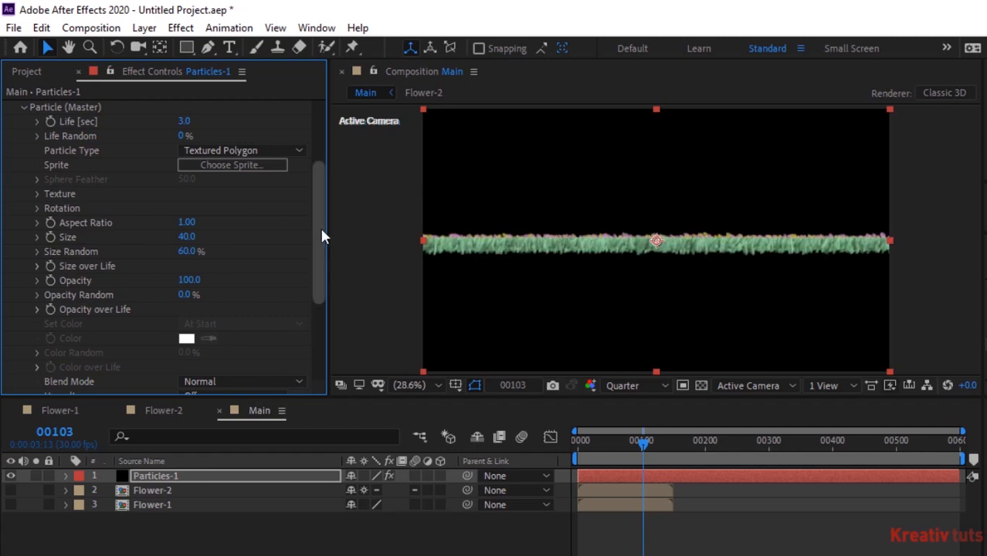
# - Turn on shading for the master particles and set its nominal distance to 2000
pyautogui.moveTo(319, 226); pyautogui.dragTo(322, 179)
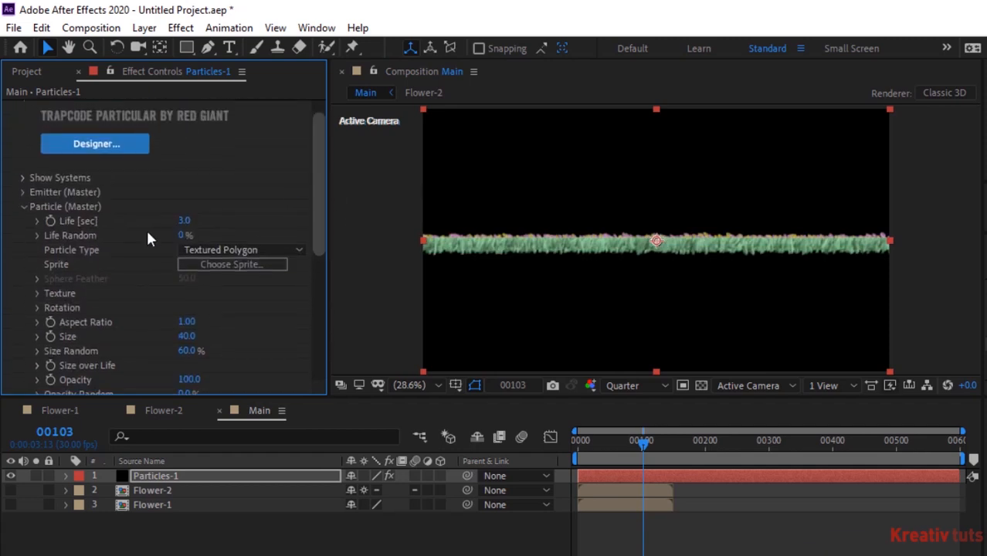
pyautogui.click(23, 206)
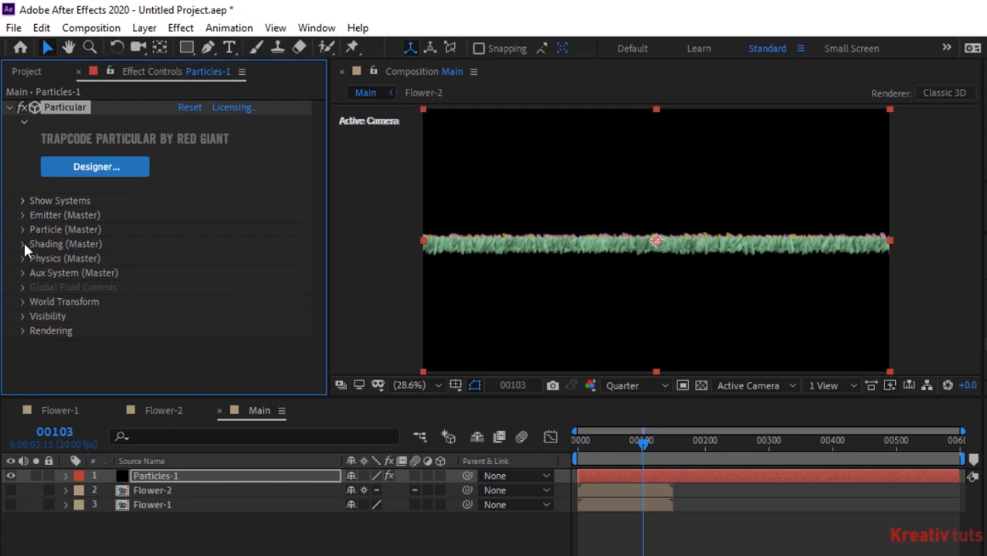
pyautogui.click(23, 244)
pyautogui.click(224, 227)
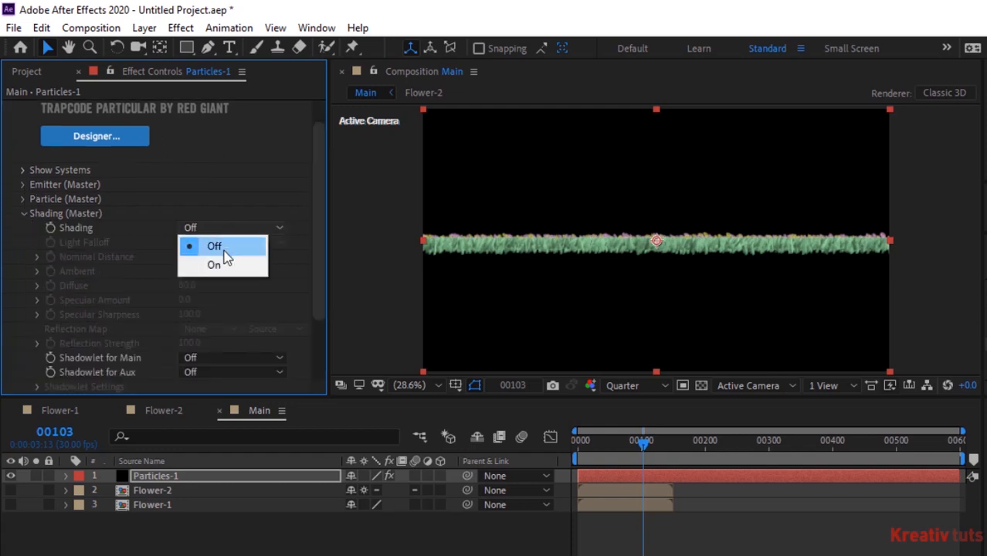
pyautogui.click(223, 264)
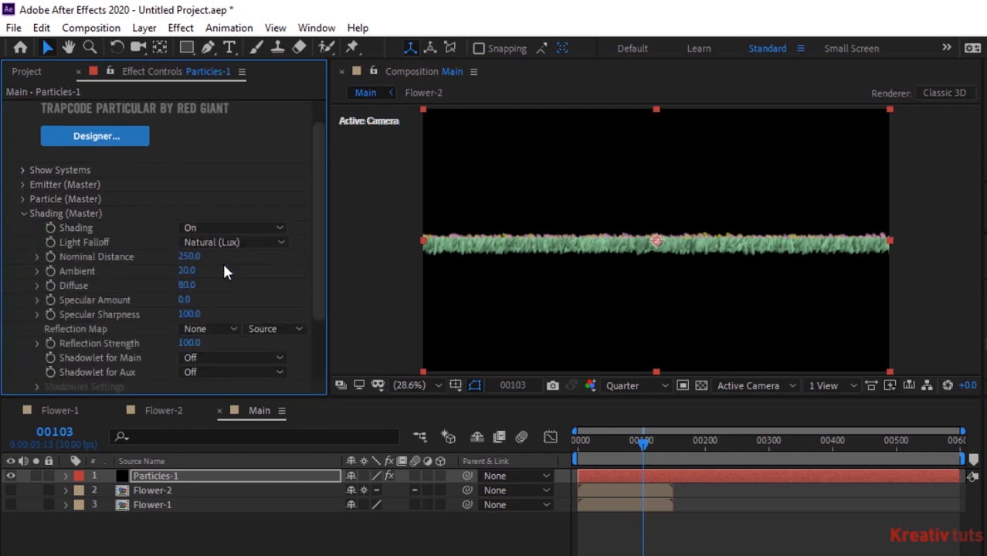
pyautogui.click(188, 257)
pyautogui.write('2000')
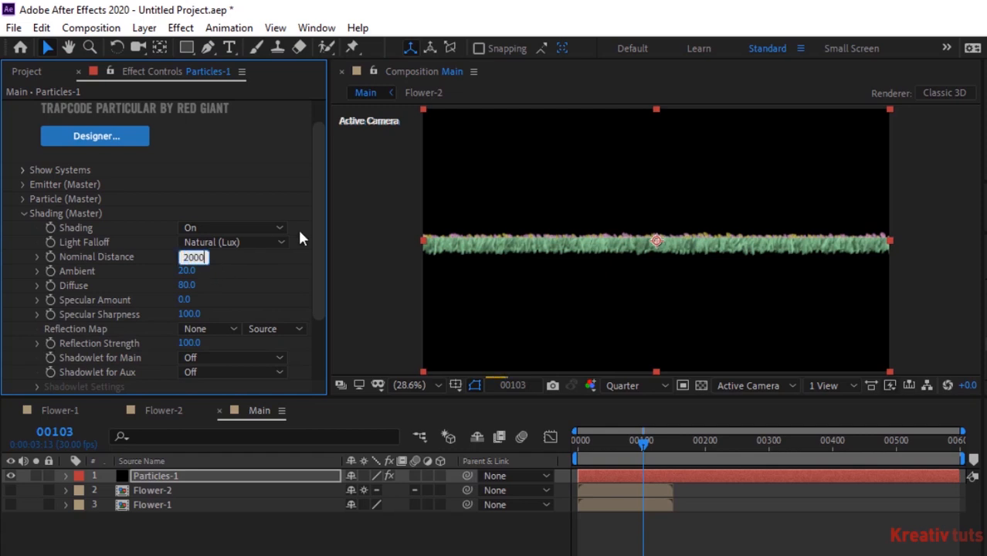
pyautogui.press('Return')
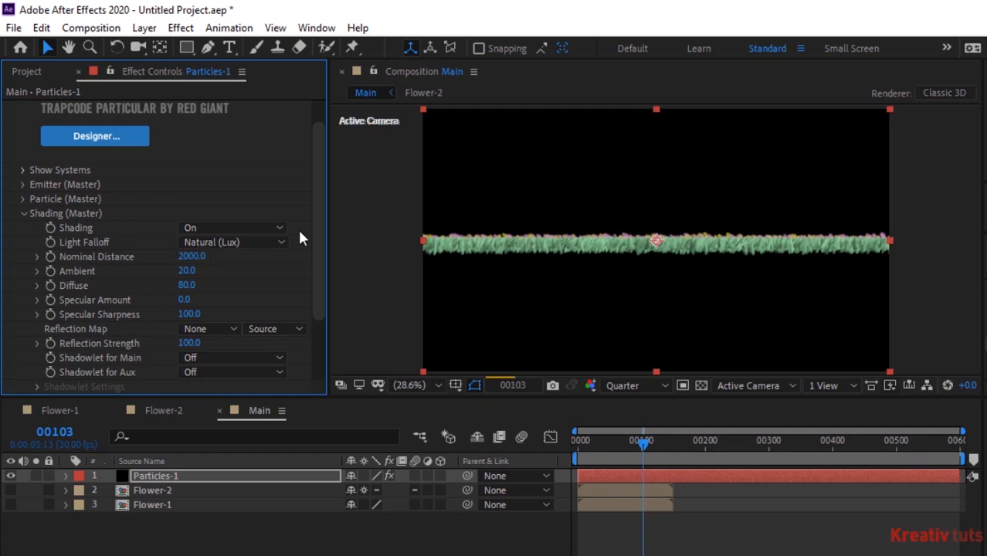
# - Set the shading's ambient to 40, diffuse to 15 and specular sharpness to 50
pyautogui.click(188, 271)
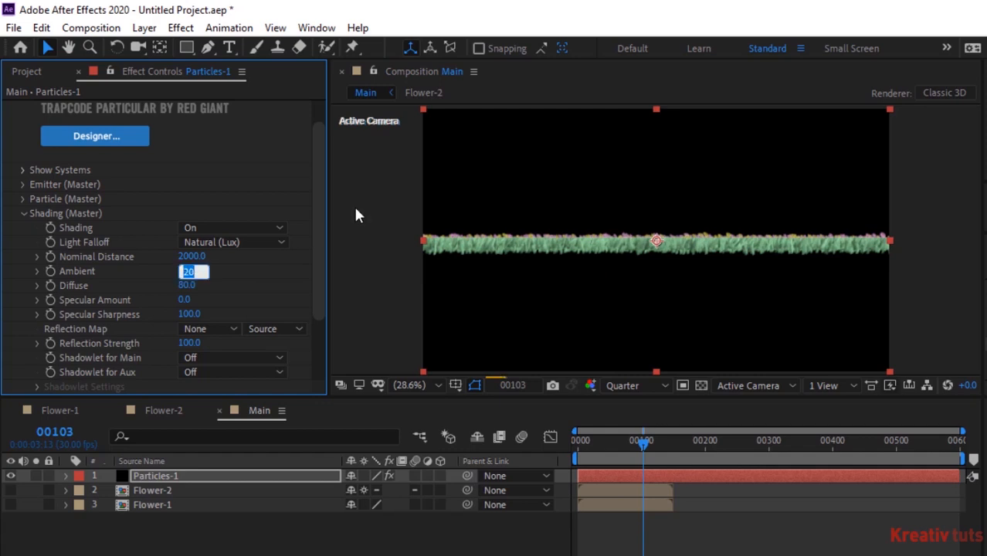
pyautogui.write('40')
pyautogui.press('Tab')
pyautogui.write('15')
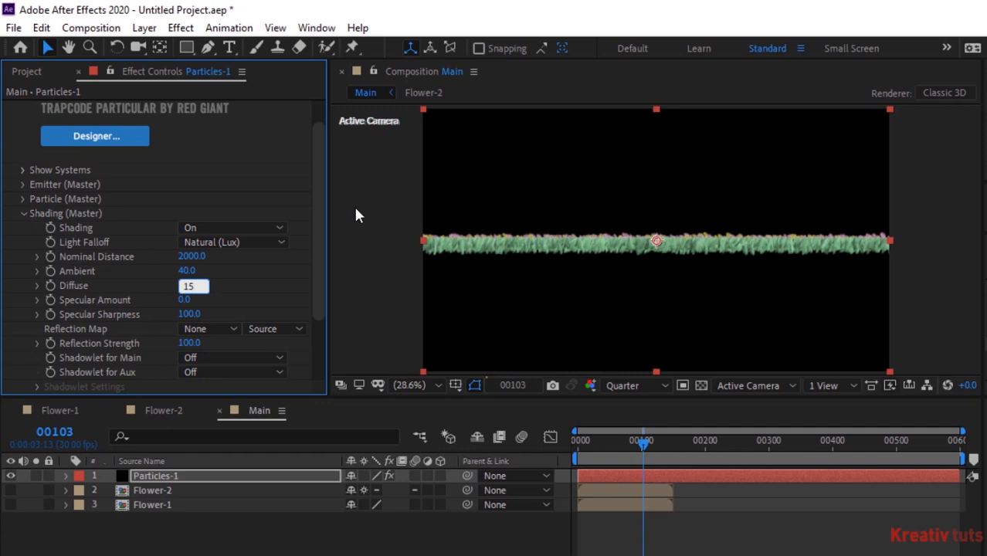
pyautogui.press('Tab')
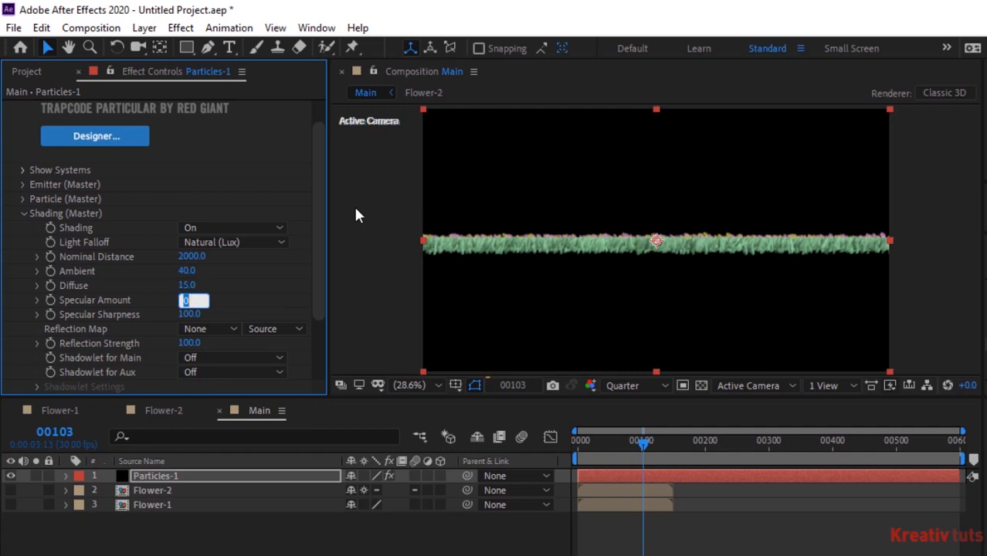
pyautogui.press('Tab')
pyautogui.write('50')
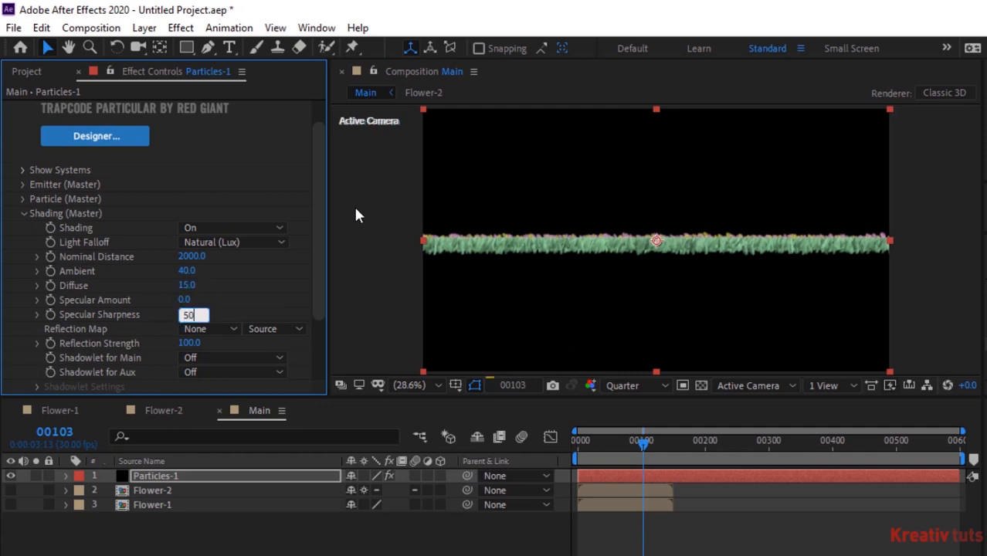
pyautogui.press('Return')
# - Turn on Shadowlet for Main and expand the Shadowlet Settings
pyautogui.click(255, 358)
pyautogui.click(209, 391)
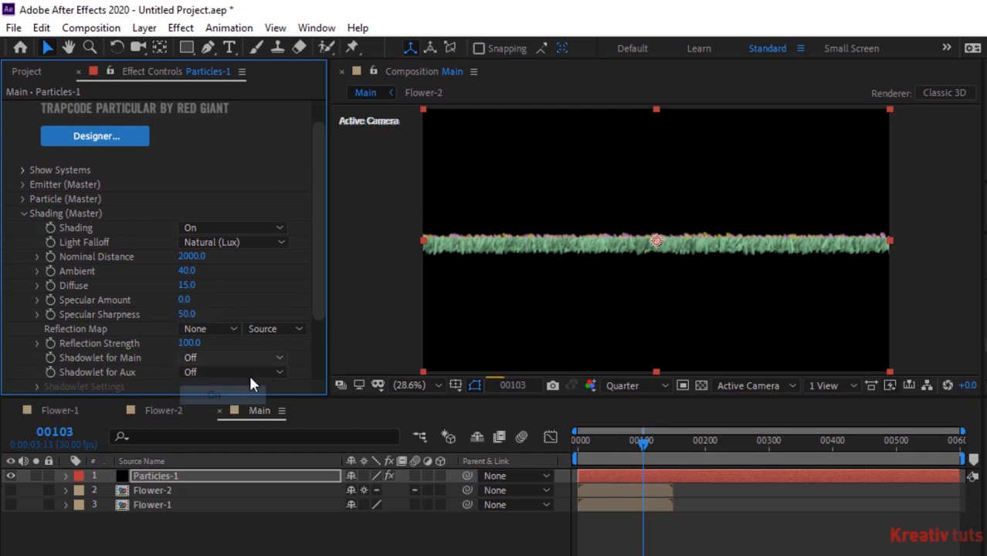
pyautogui.moveTo(315, 250); pyautogui.dragTo(311, 303)
pyautogui.click(37, 318)
pyautogui.scroll(-1, 39, 323)
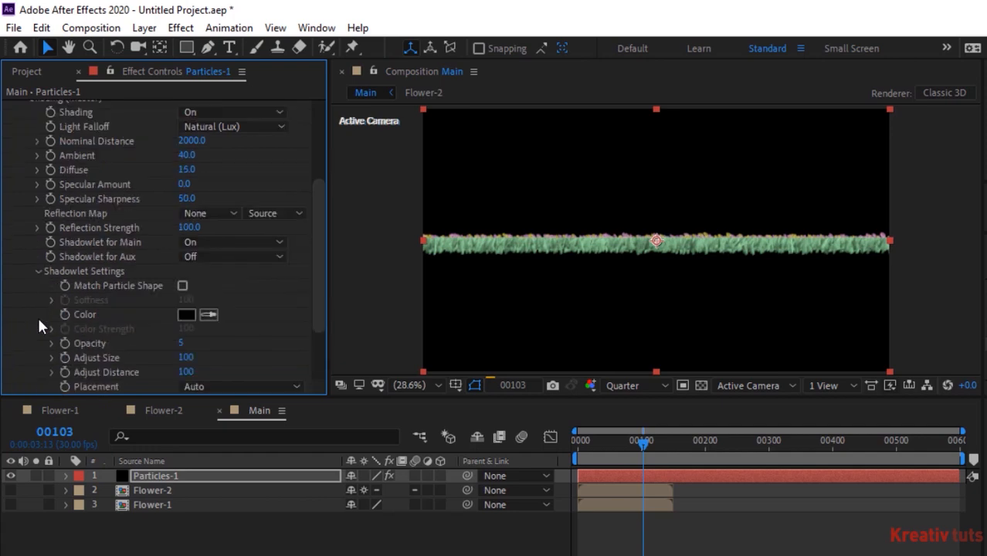
# - Make the shadowlets match the particle shape and set their opacity to 6, then collapse the master shading settings
pyautogui.click(184, 287)
pyautogui.click(181, 343)
pyautogui.write('4')
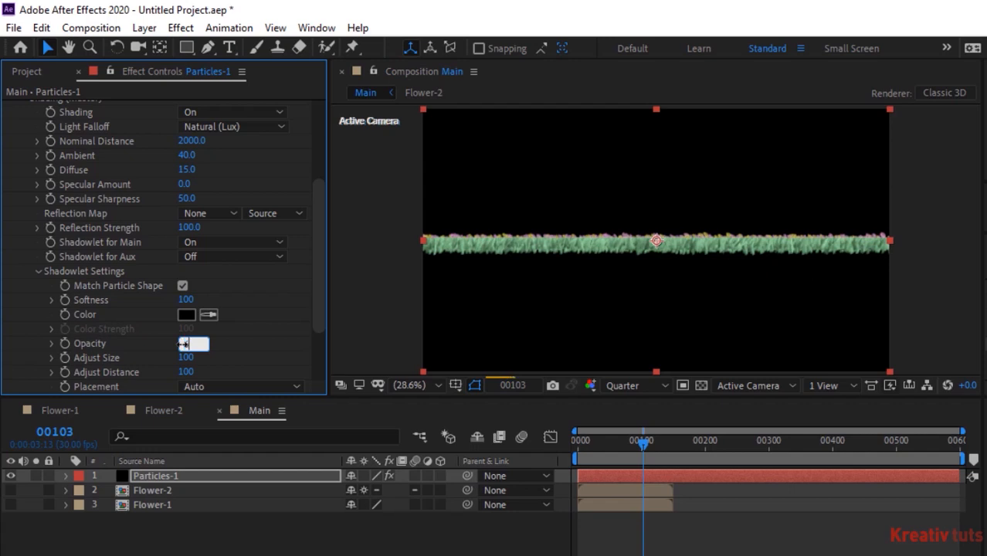
pyautogui.press('Return')
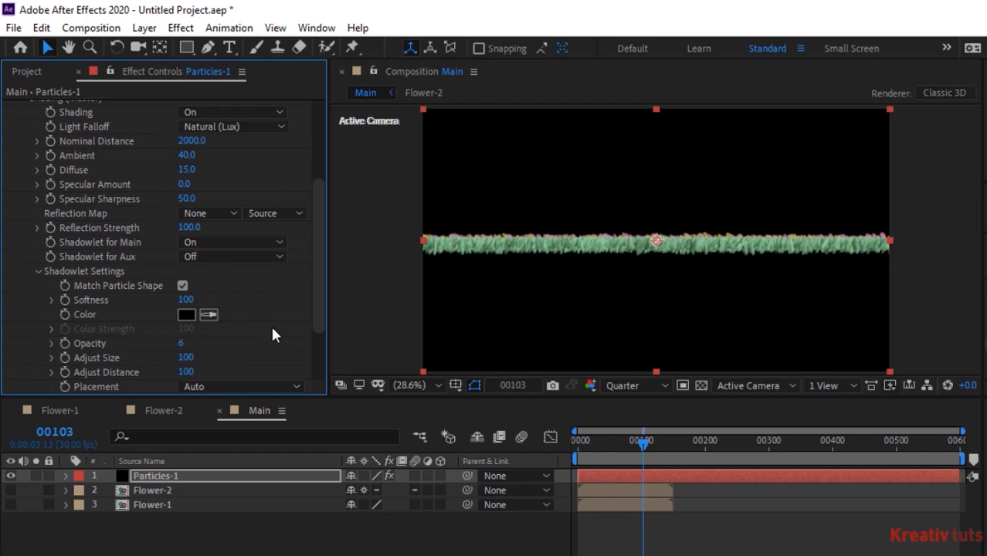
pyautogui.click(38, 270)
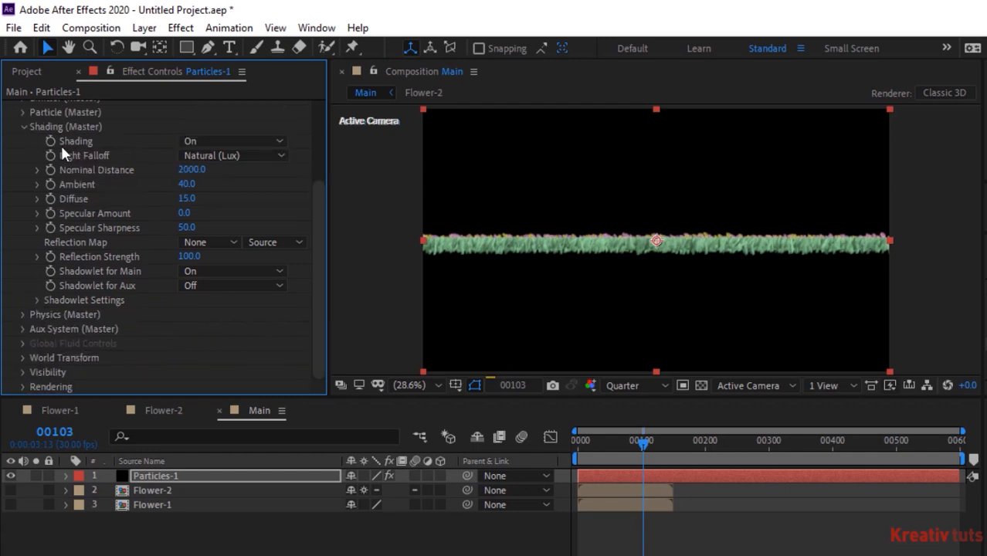
pyautogui.click(24, 126)
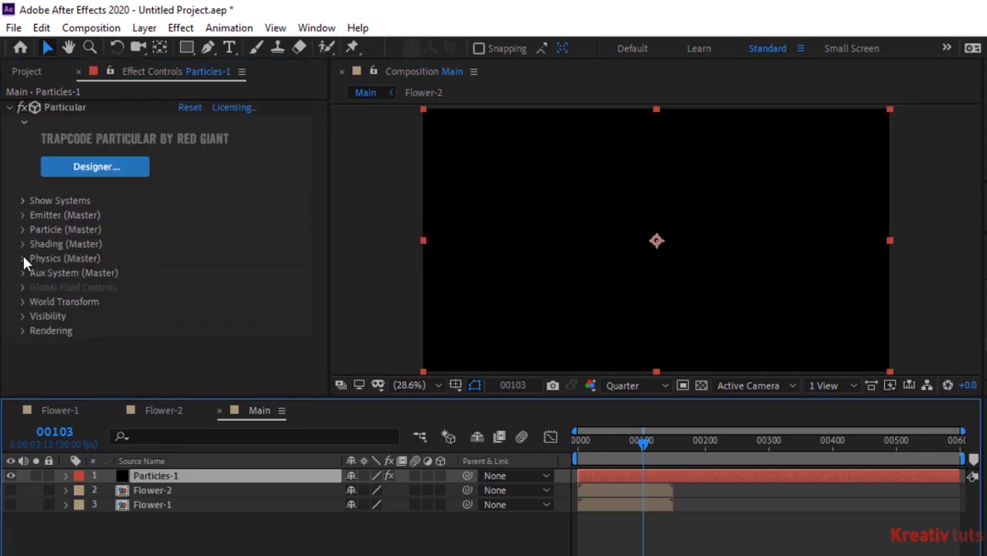
# - Add a keyframe for the master Physics Time Factor at frame 148, with the value 1.0
pyautogui.click(23, 259)
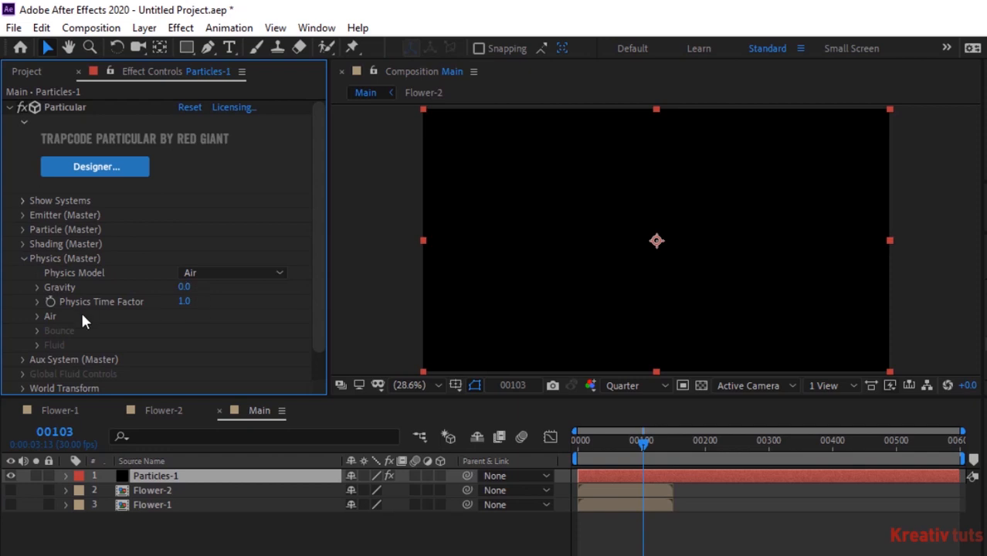
pyautogui.click(54, 432)
pyautogui.write('140')
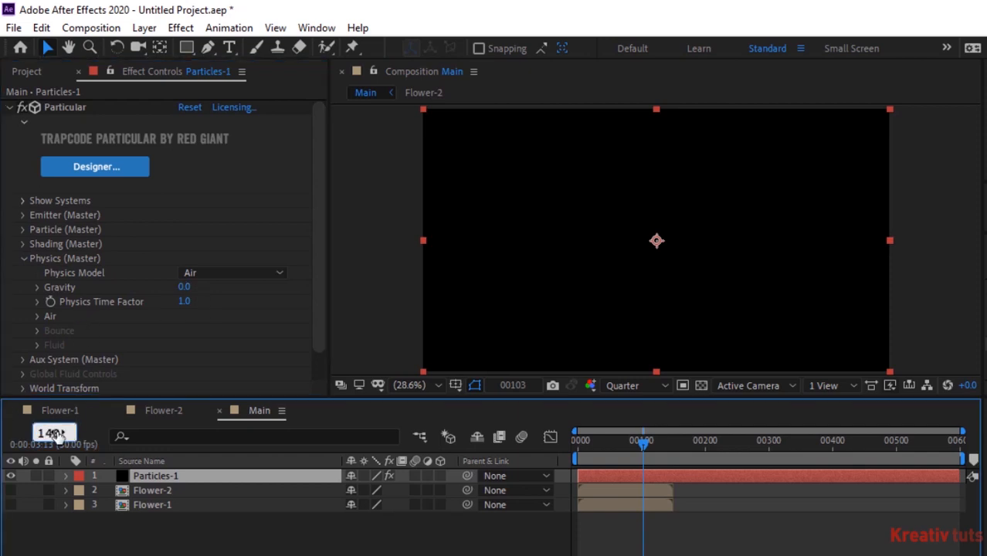
pyautogui.press('Return')
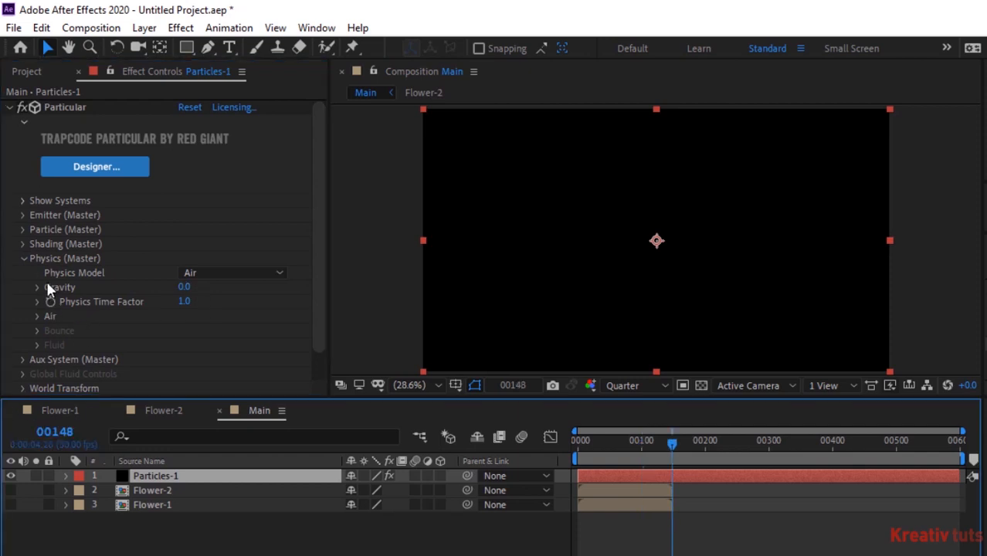
pyautogui.click(48, 300)
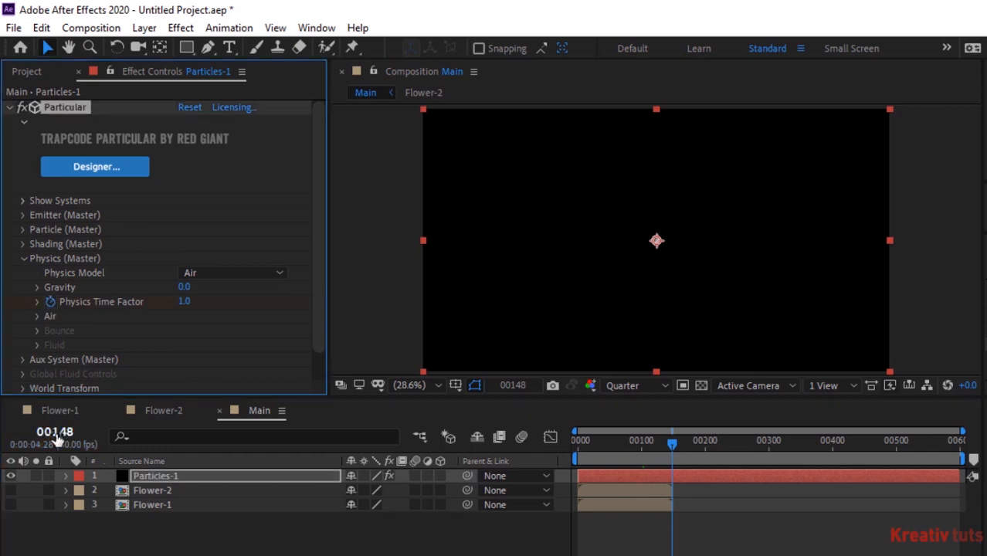
# - Set the Physics Time Factor to 0 at frame 149
pyautogui.click(56, 435)
pyautogui.write('149')
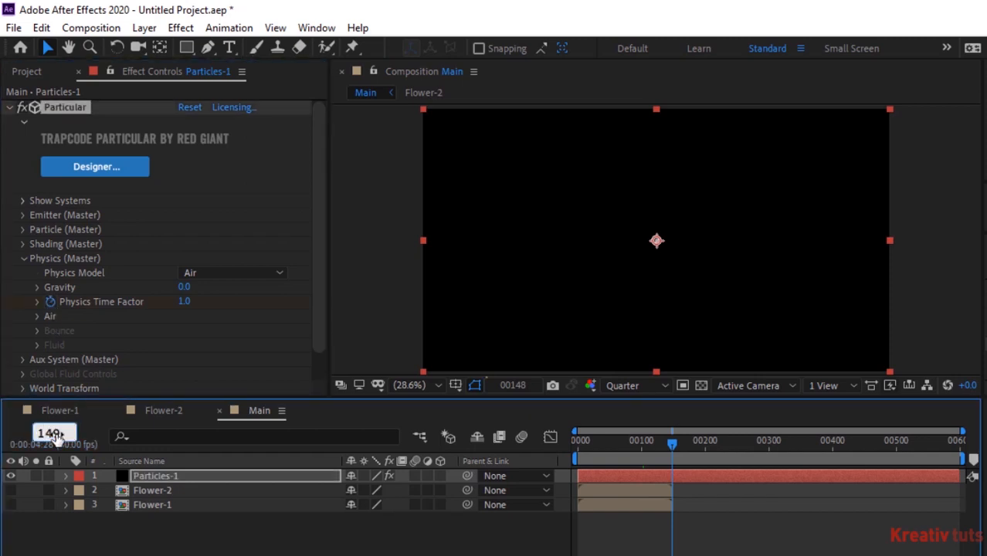
pyautogui.press('Return')
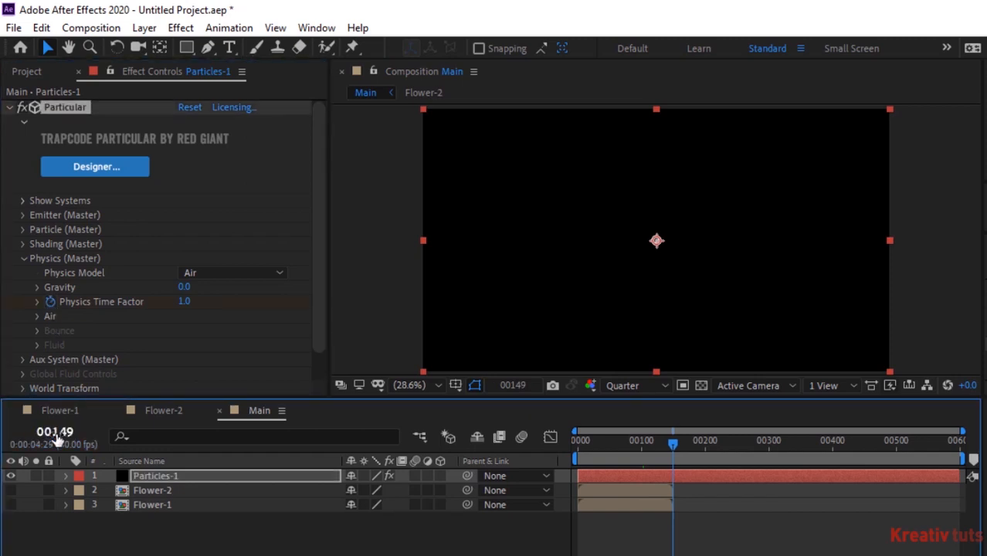
pyautogui.click(184, 302)
pyautogui.write('0')
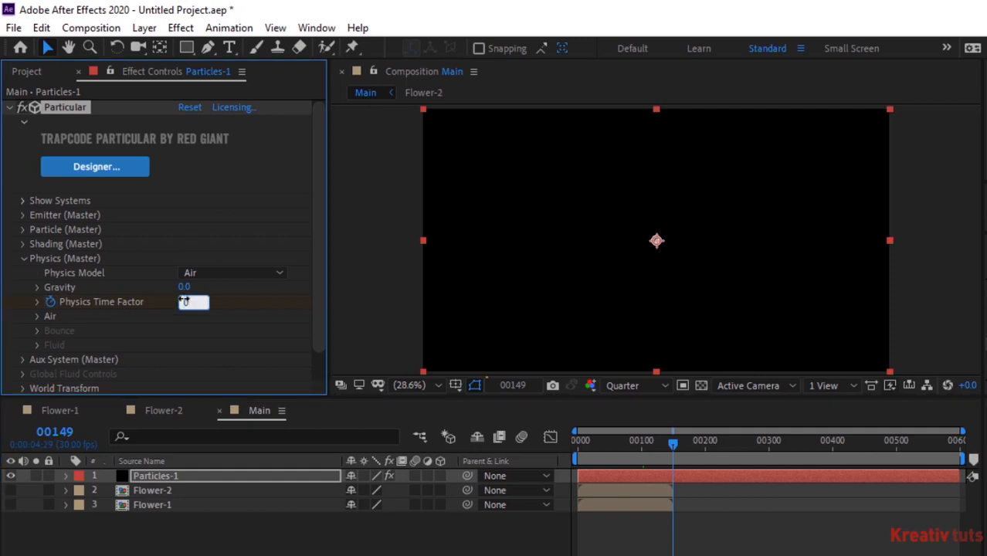
pyautogui.press('Return')
# - In the Air physics turbulence field, set Affect Position to 300 and Scale to 3
pyautogui.click(37, 316)
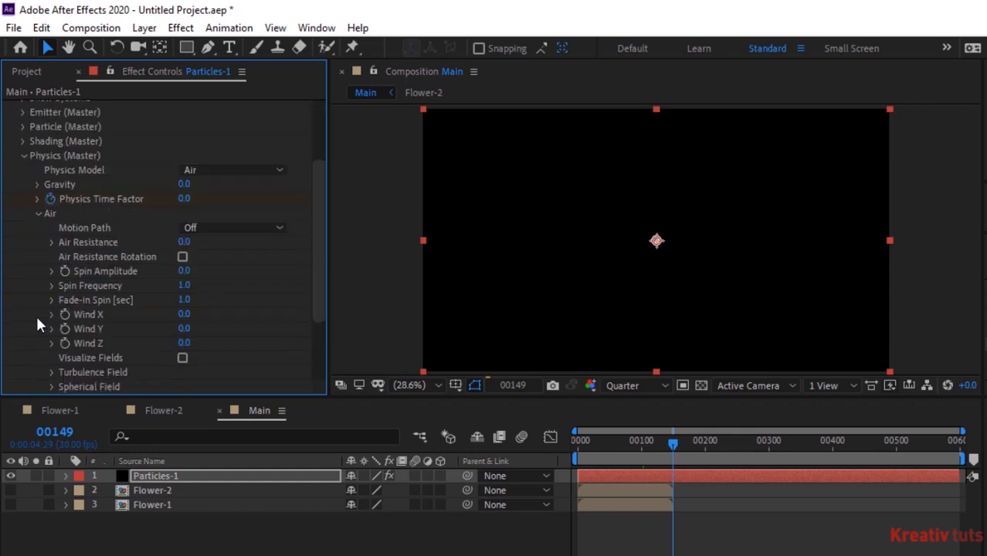
pyautogui.click(51, 369)
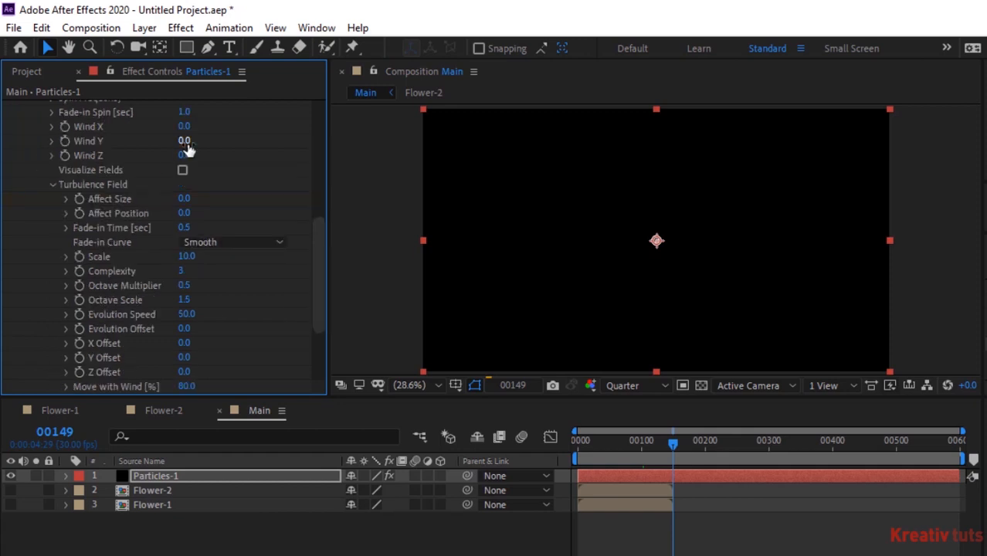
pyautogui.click(183, 213)
pyautogui.write('500')
pyautogui.press('Return')
pyautogui.click(187, 258)
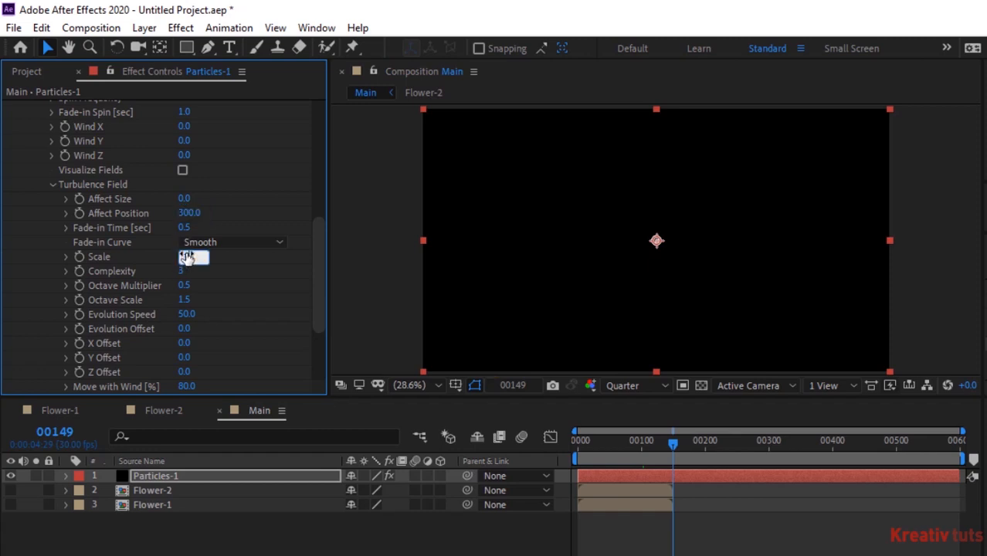
pyautogui.write('3')
pyautogui.press('Return')
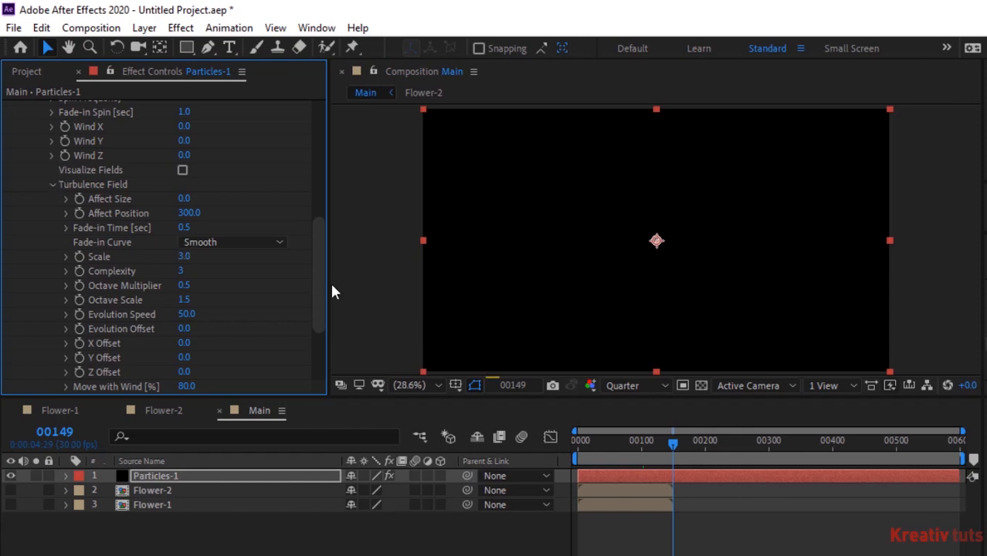
# - Start keyframing the turbulence field's X Offset at frame 150, with the value 0
pyautogui.click(54, 433)
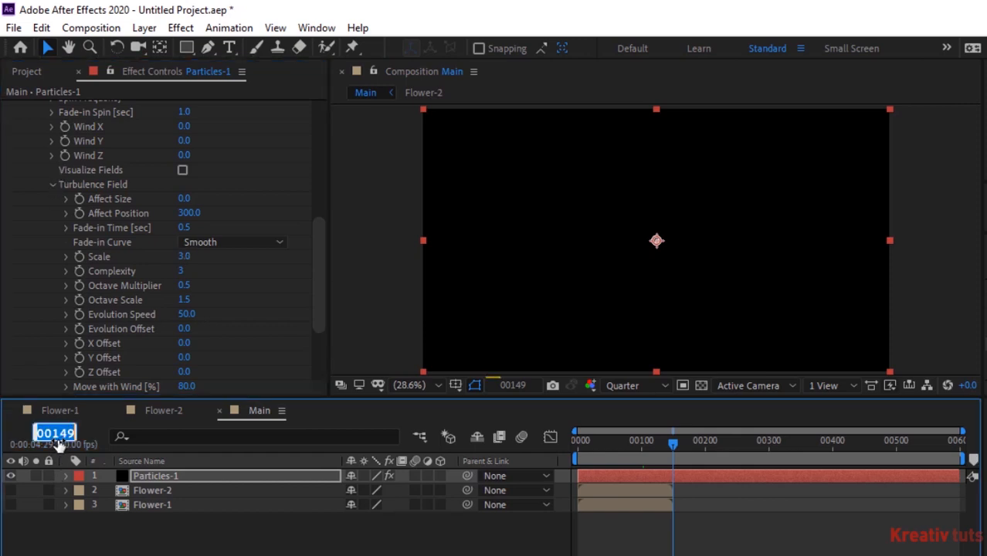
pyautogui.write('150')
pyautogui.press('Return')
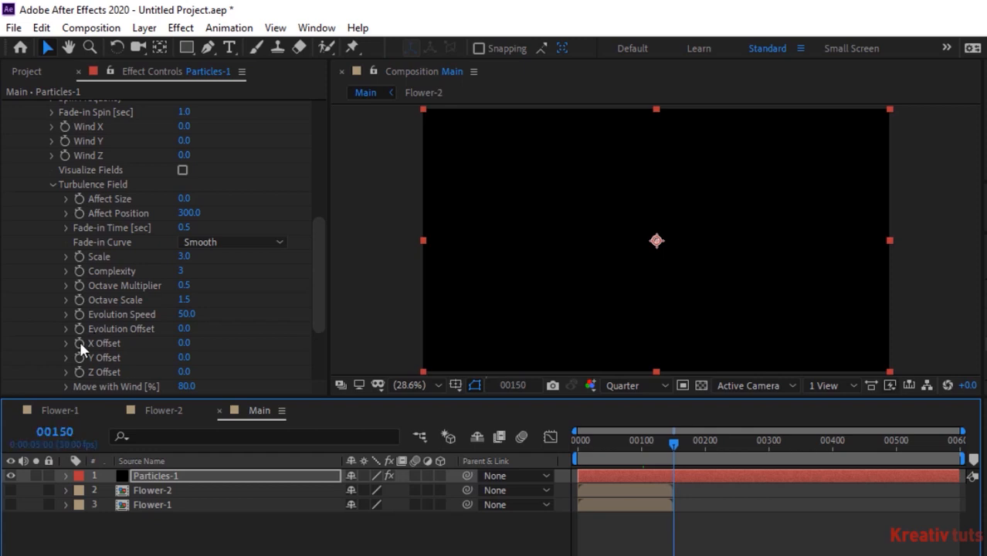
pyautogui.click(80, 342)
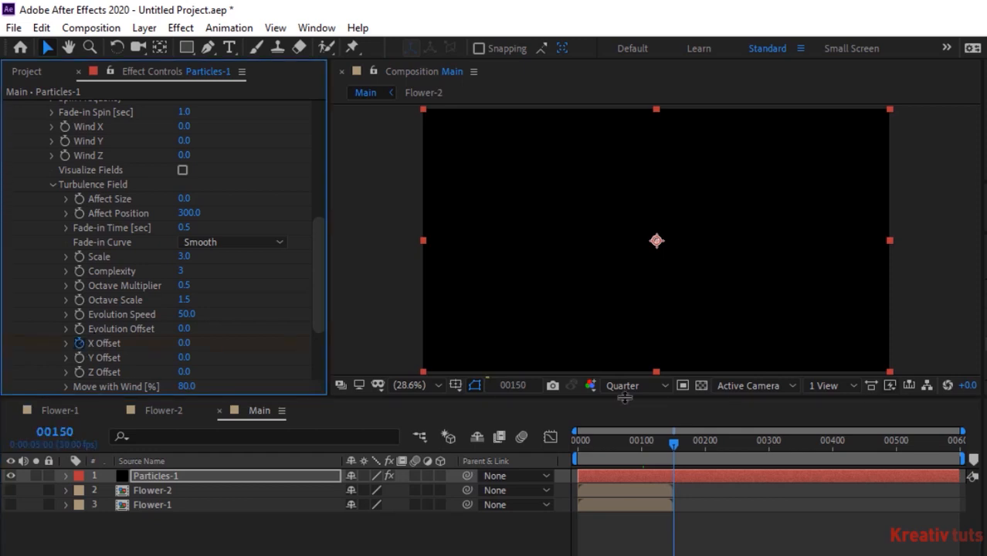
pyautogui.click(79, 342)
# - Set the turbulence X Offset to 2000 at frame 599 and collapse the master physics settings
pyautogui.moveTo(845, 448); pyautogui.dragTo(957, 442)
pyautogui.click(184, 344)
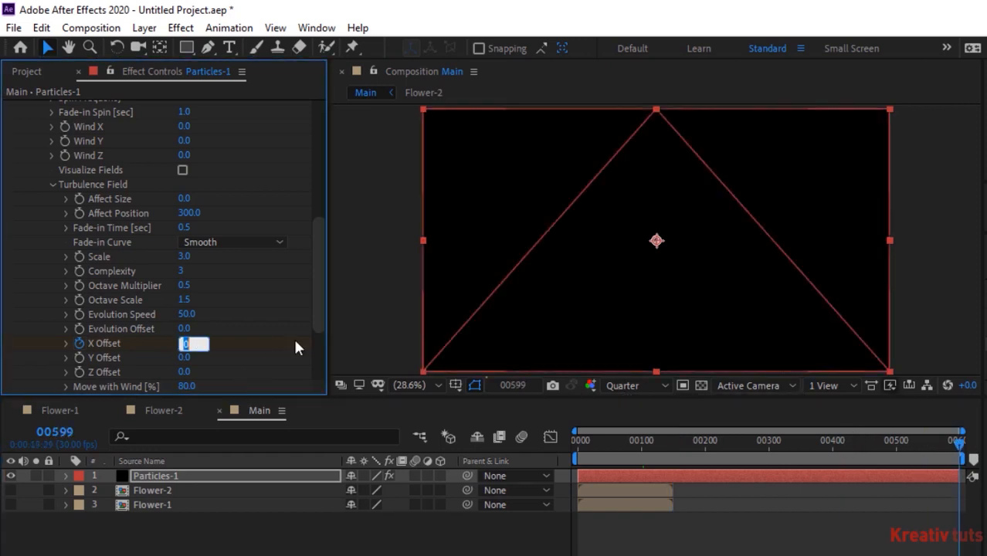
pyautogui.write('2000')
pyautogui.press('Return')
pyautogui.scroll(7, 317, 195)
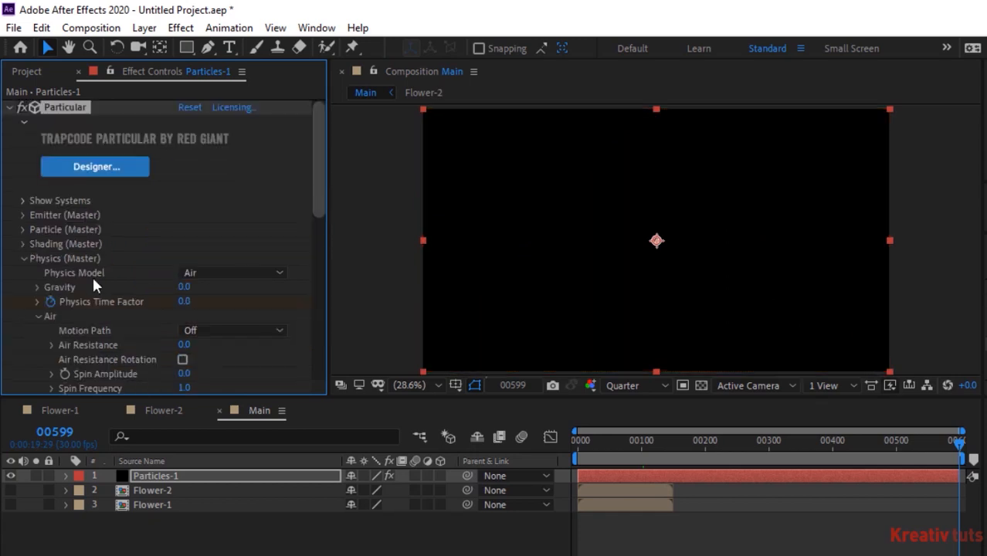
pyautogui.click(37, 316)
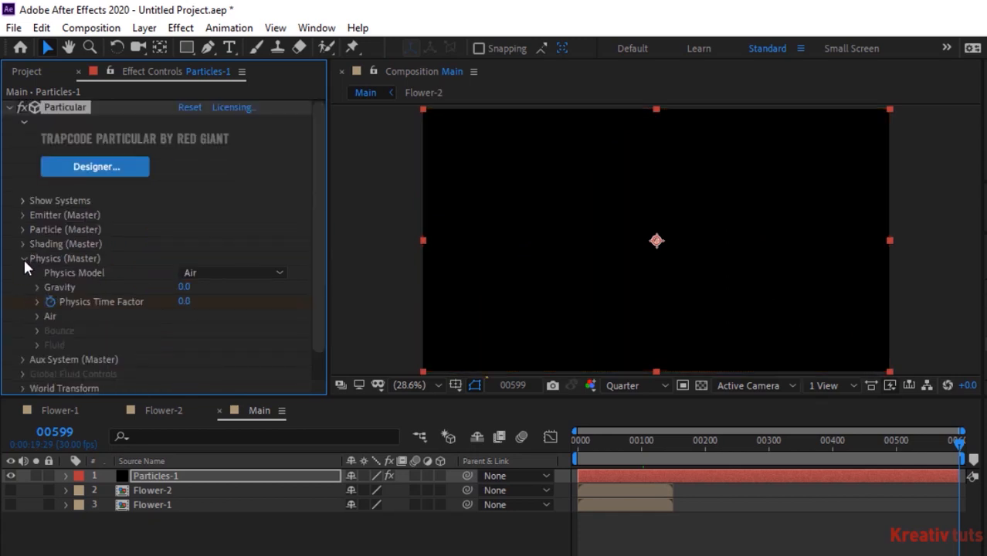
pyautogui.click(24, 258)
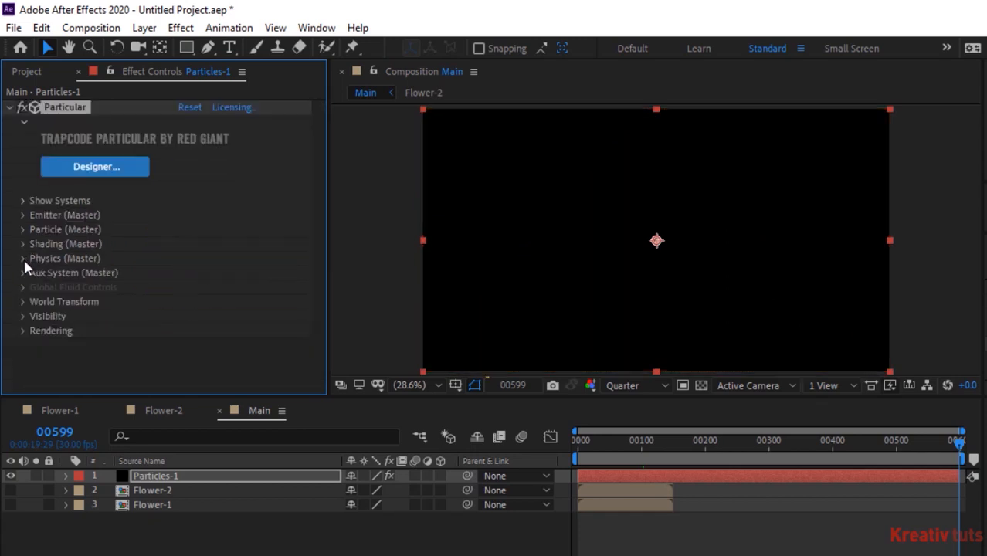
# - Begin a new light layer in the Main composition, named Light, with the light type Point
pyautogui.click(101, 536)
pyautogui.rightClick(101, 537)
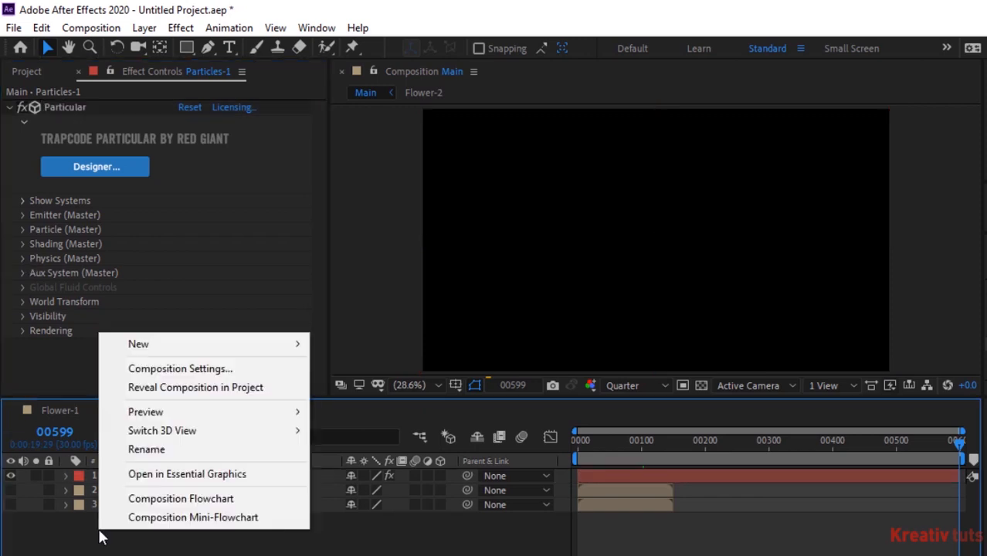
pyautogui.moveTo(181, 346)
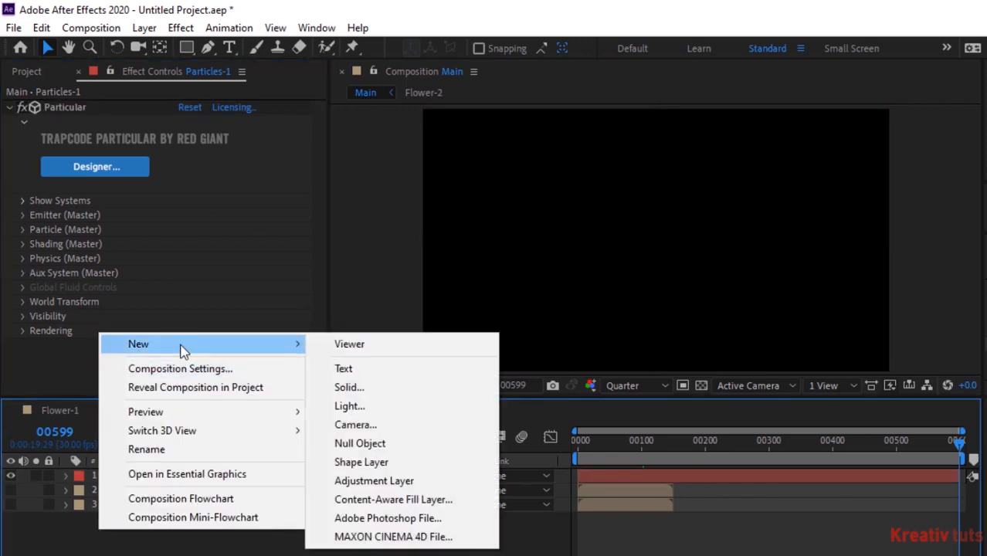
pyautogui.click(339, 405)
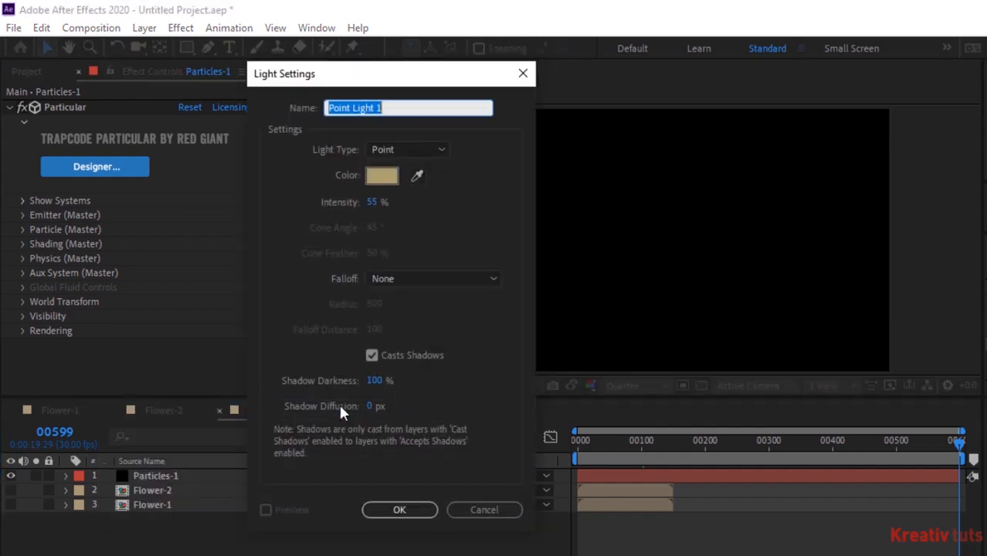
pyautogui.press('BackSpace')
pyautogui.press('BackSpace')
pyautogui.hotkey('ctrl', 'Left')
pyautogui.hotkey('ctrl', 'shift', 'Left')
pyautogui.press('BackSpace')
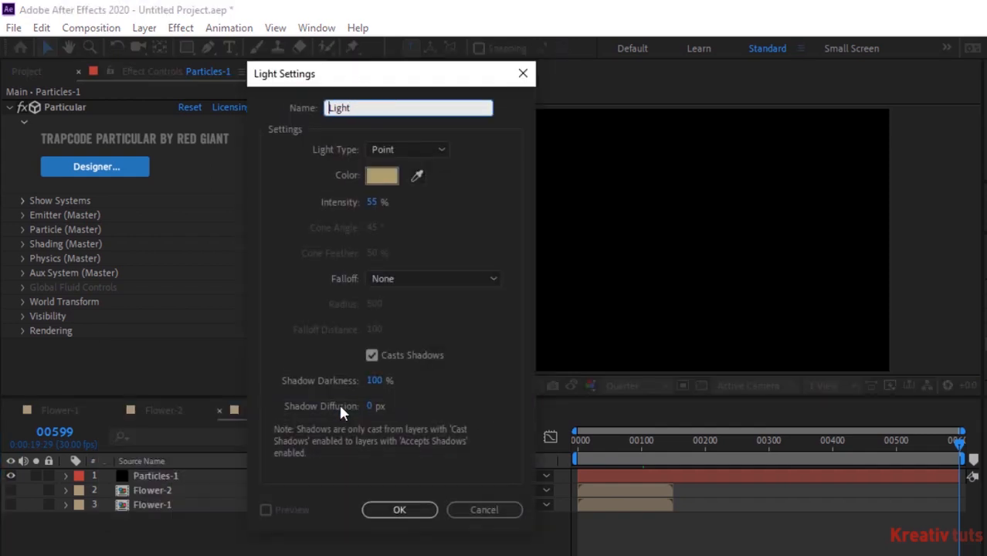
pyautogui.click(397, 149)
pyautogui.click(397, 202)
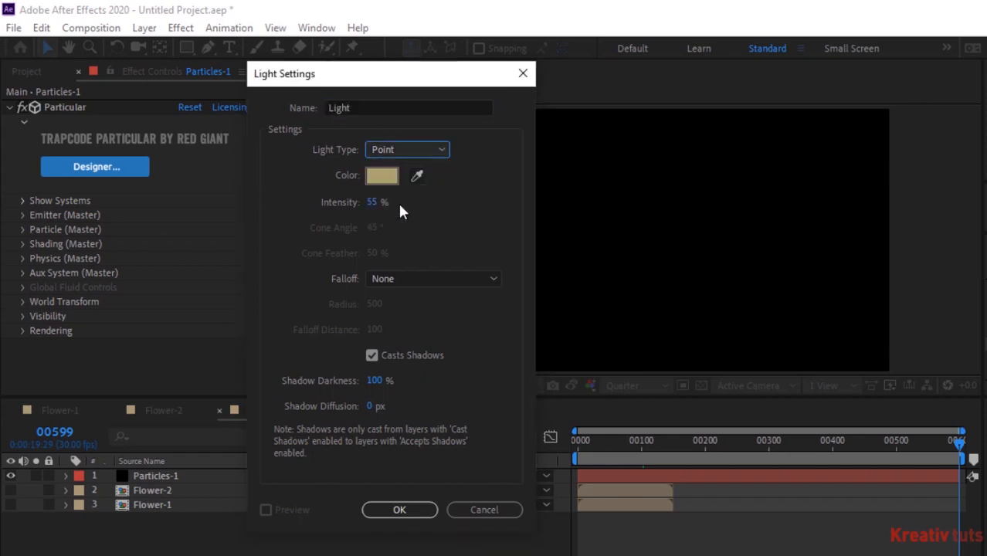
# - Define the light's colour as 6E582A, with hue 41°, saturation 62% and brightness 43%
pyautogui.click(384, 176)
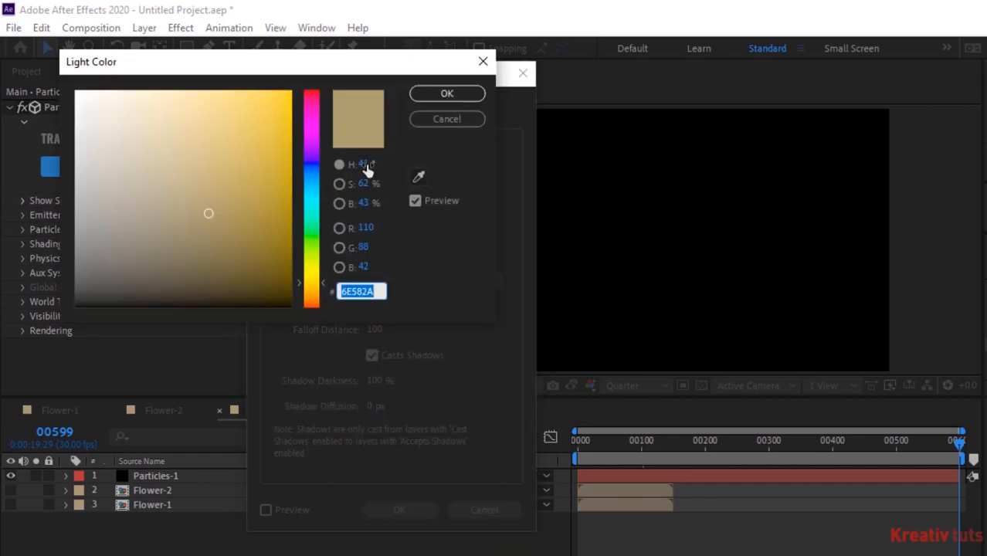
pyautogui.click(363, 165)
pyautogui.press('Tab')
pyautogui.press('Tab')
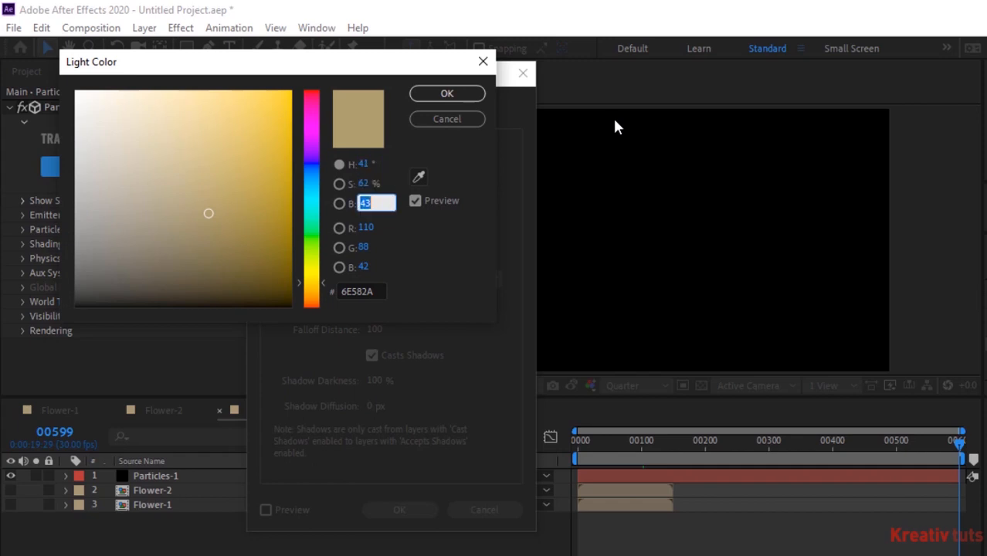
pyautogui.click(473, 94)
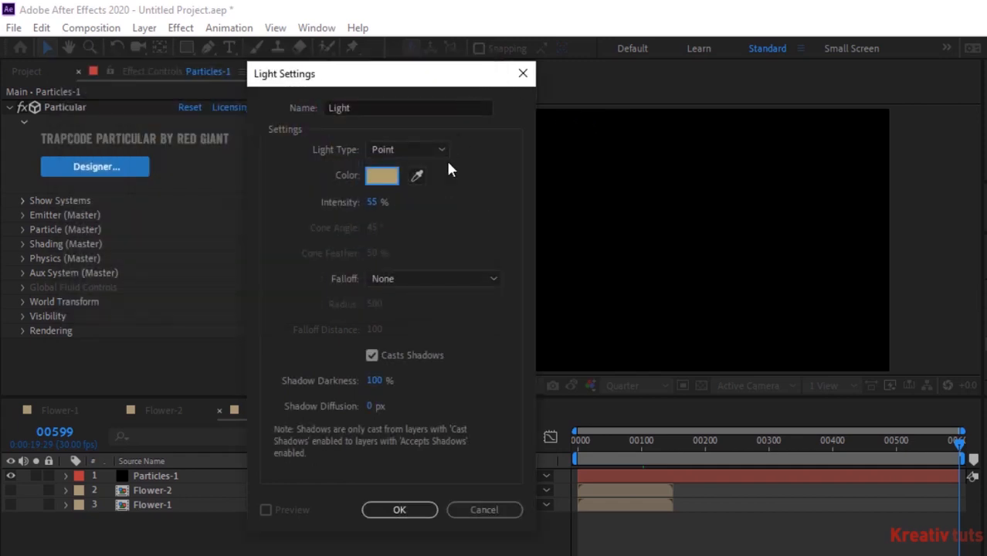
# - Create the light with 55% intensity, no falloff and Casts Shadows enabled
pyautogui.click(375, 203)
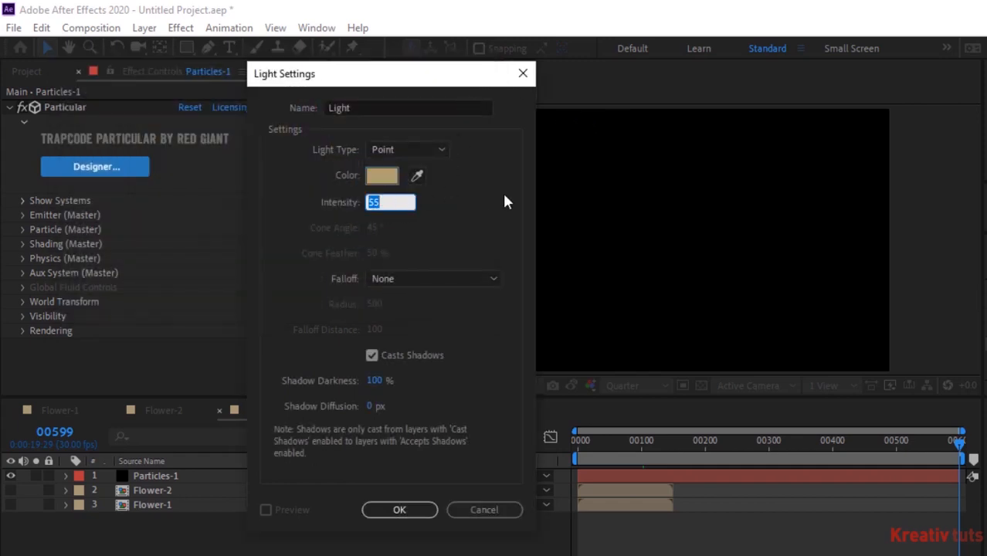
pyautogui.click(492, 226)
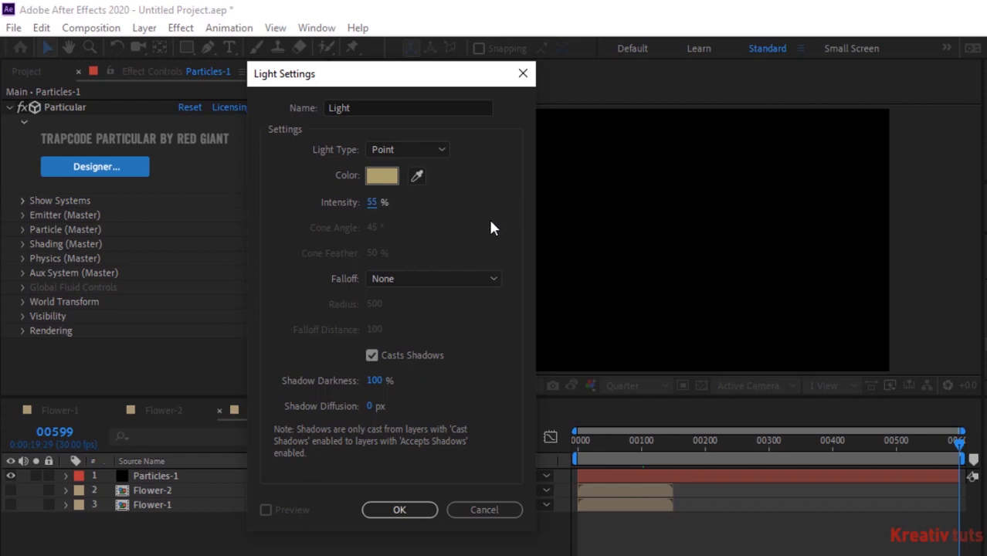
pyautogui.click(431, 278)
pyautogui.click(417, 299)
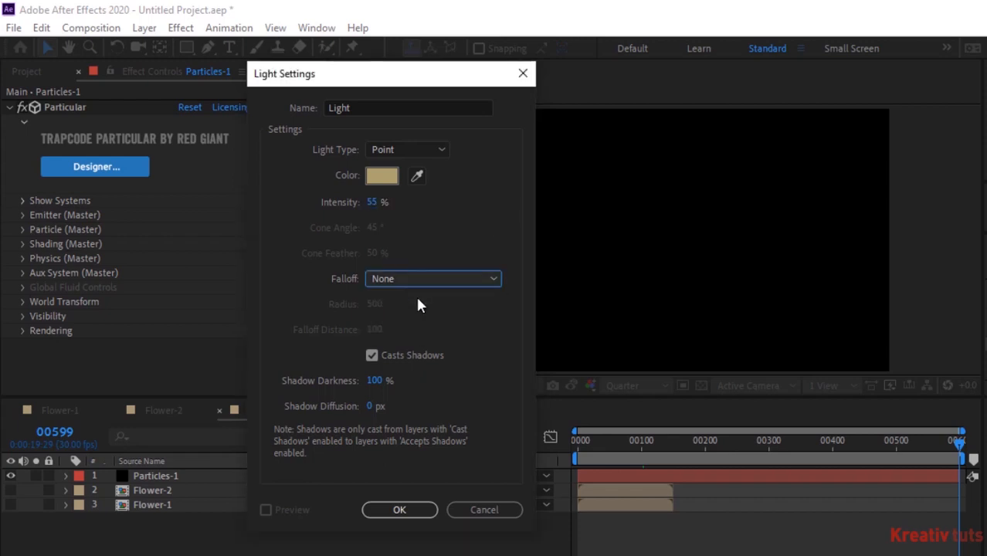
pyautogui.click(369, 355)
pyautogui.click(371, 356)
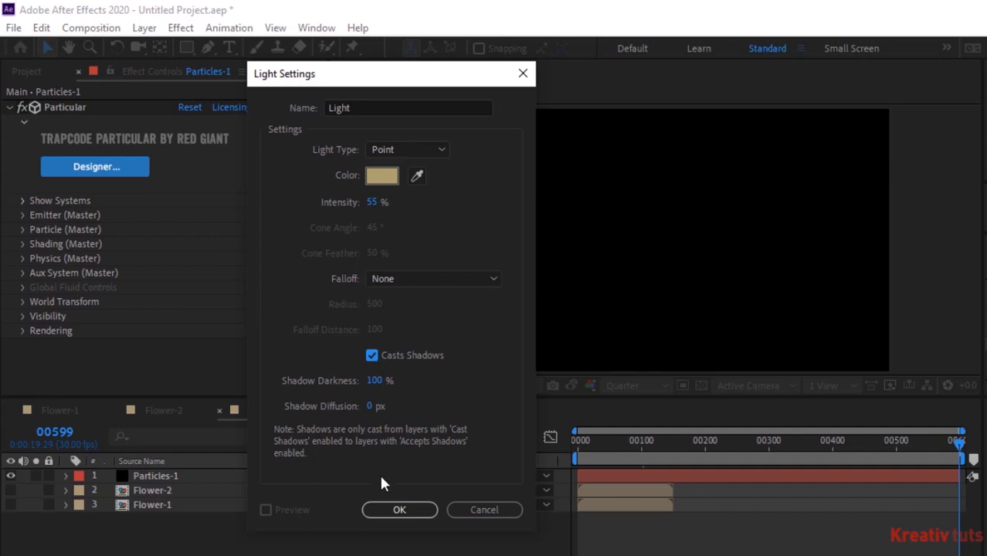
pyautogui.click(398, 509)
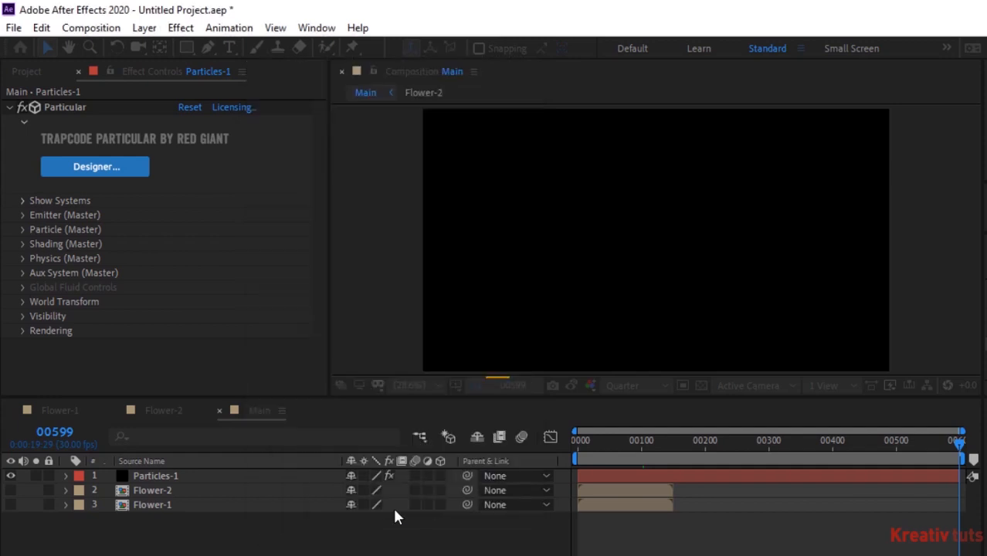
# - Set the Light layer's position to 1014, 397, -297, then collapse its properties
pyautogui.click(66, 475)
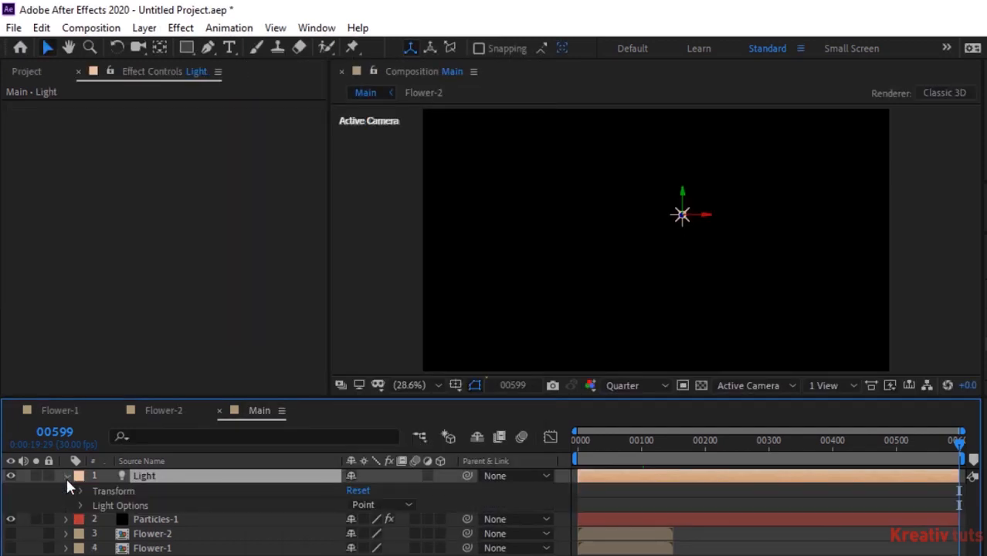
pyautogui.click(78, 490)
pyautogui.click(361, 504)
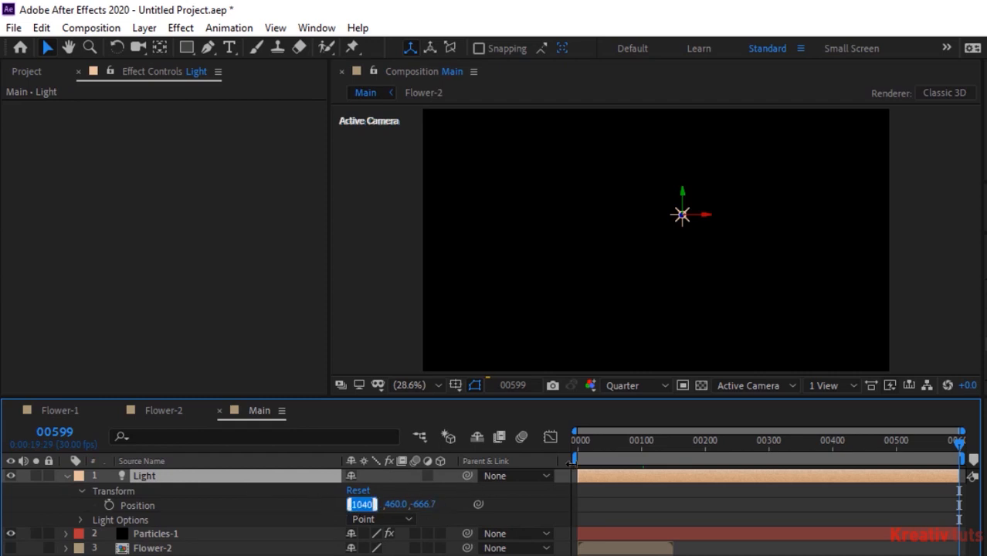
pyautogui.write('1014')
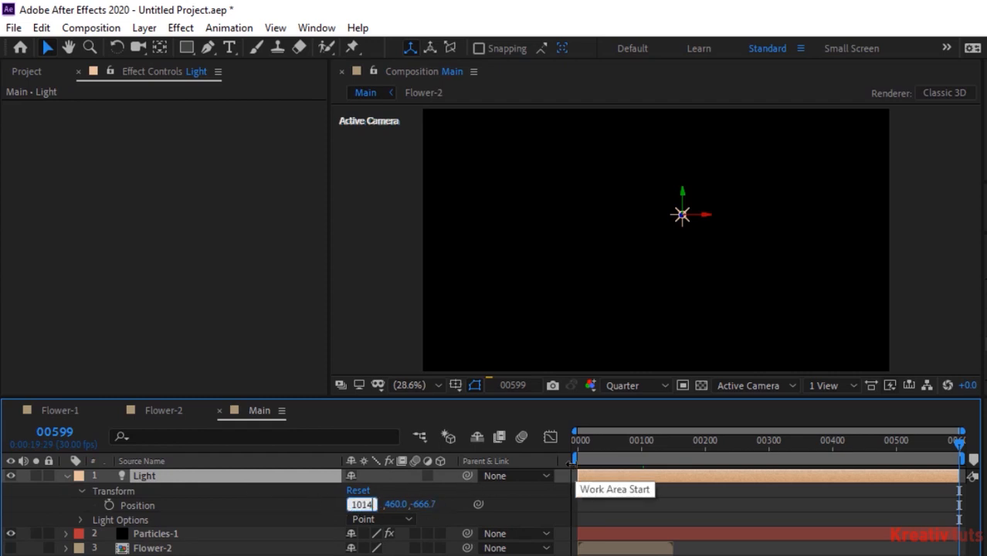
pyautogui.press('Return')
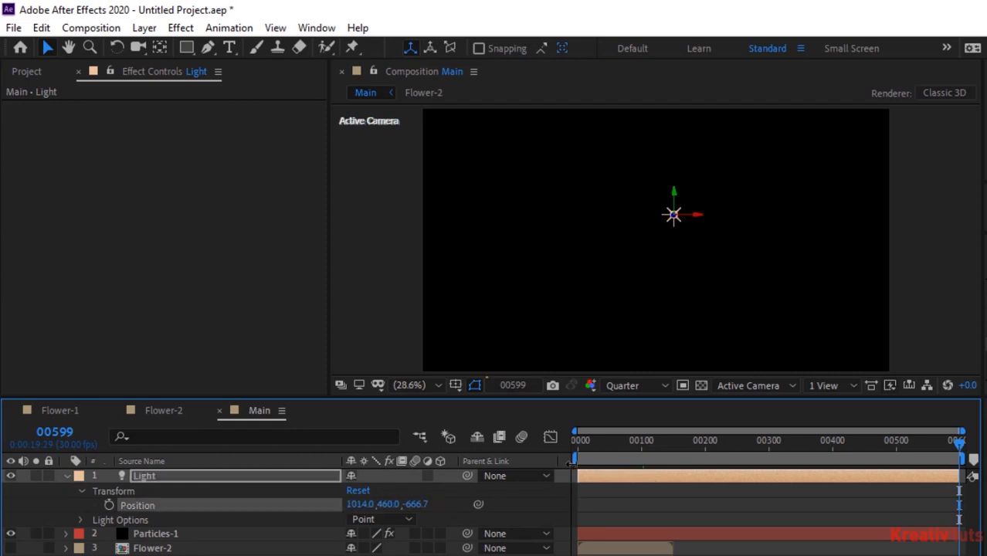
pyautogui.click(389, 504)
pyautogui.write('397')
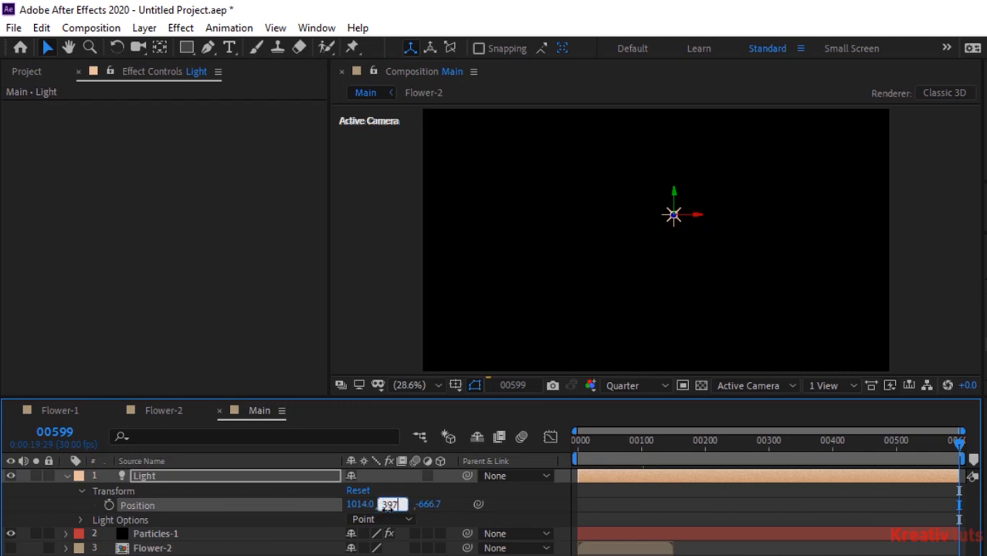
pyautogui.press('Tab')
pyautogui.write('-29')
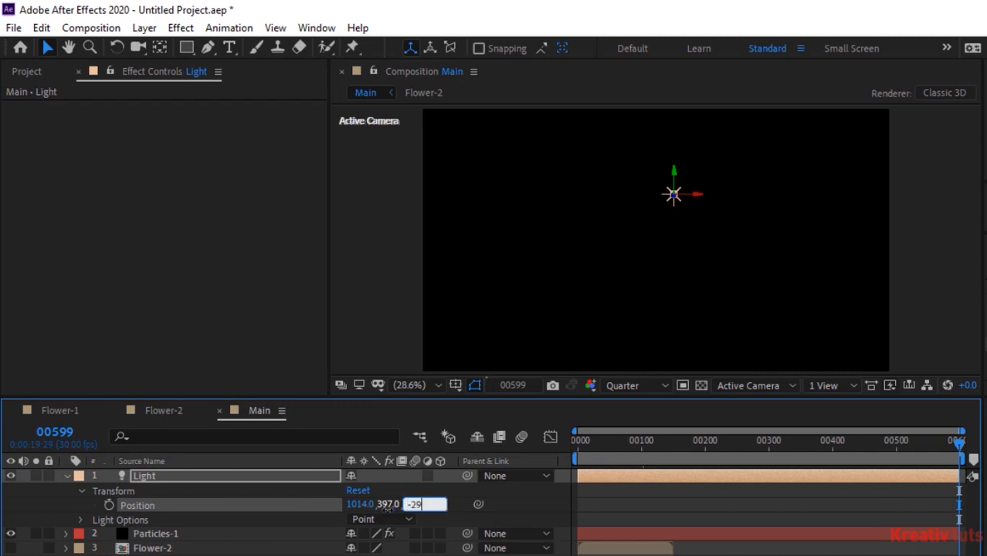
pyautogui.press('Return')
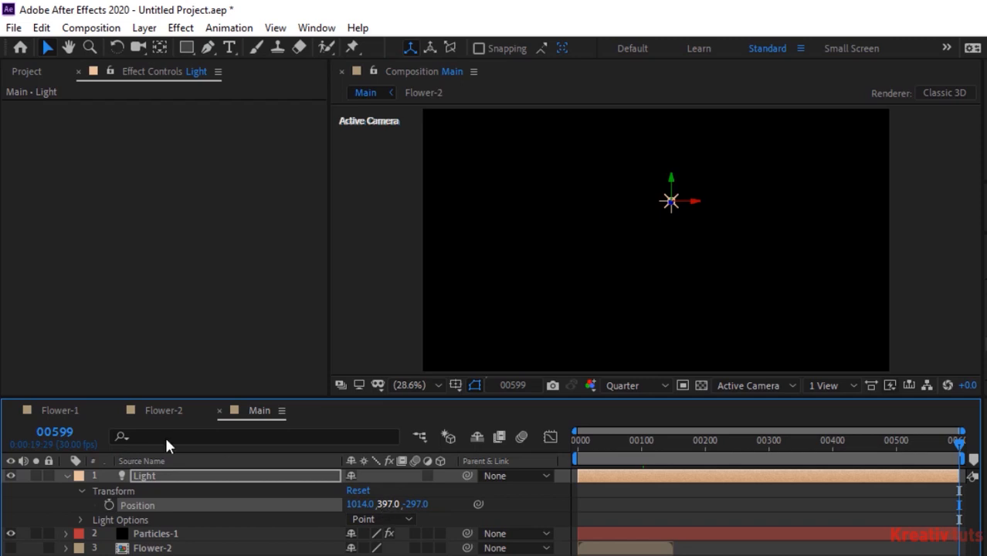
pyautogui.click(66, 476)
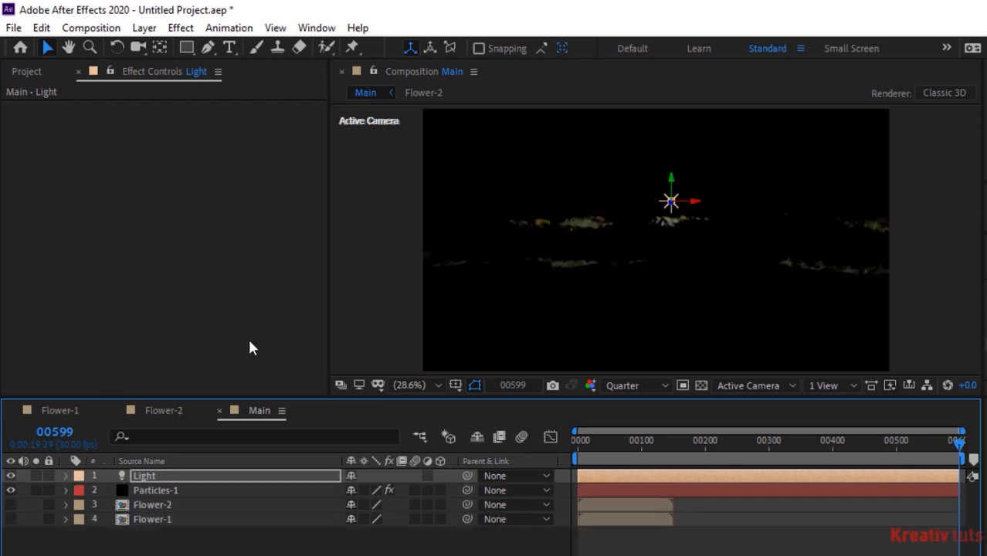
# - Create a two-node camera named Camera 1 in the Main composition with the 20mm preset and depth of field enabled
pyautogui.click(720, 443)
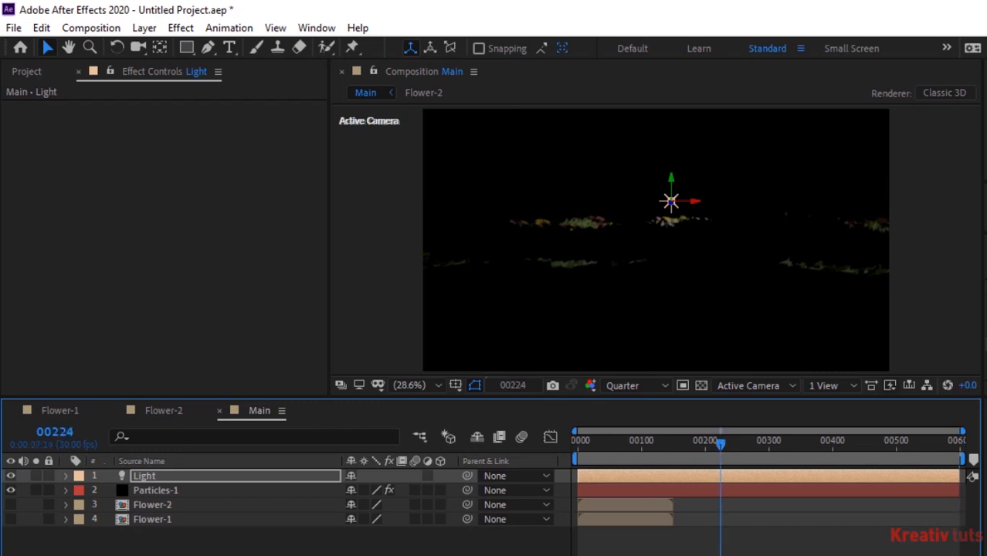
pyautogui.hotkey('ctrl', 'shift', 'a')
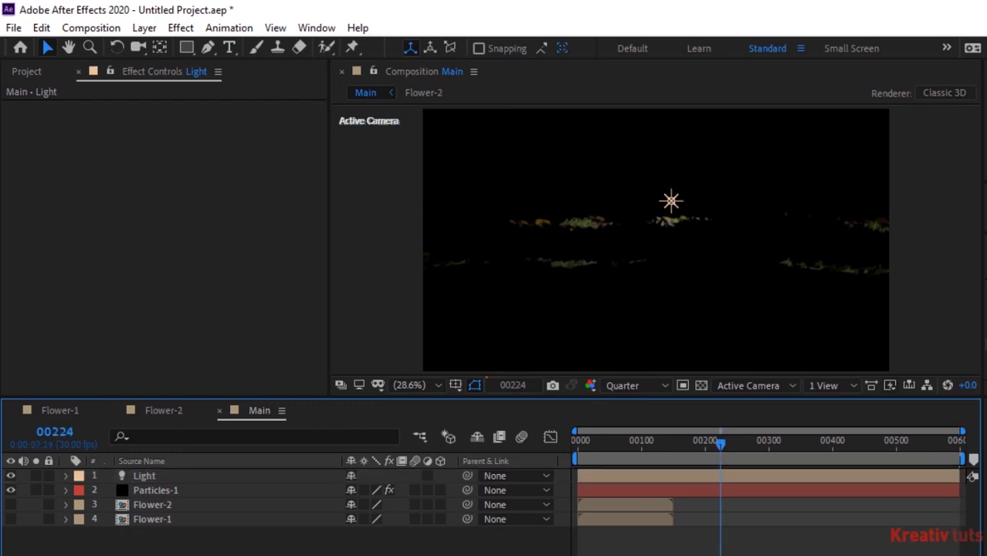
pyautogui.rightClick(185, 550)
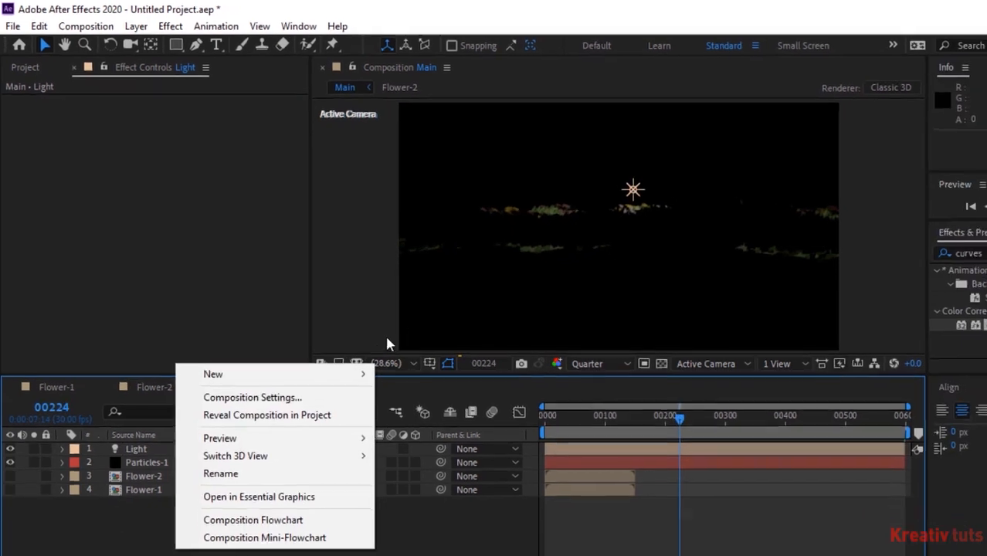
pyautogui.moveTo(384, 397)
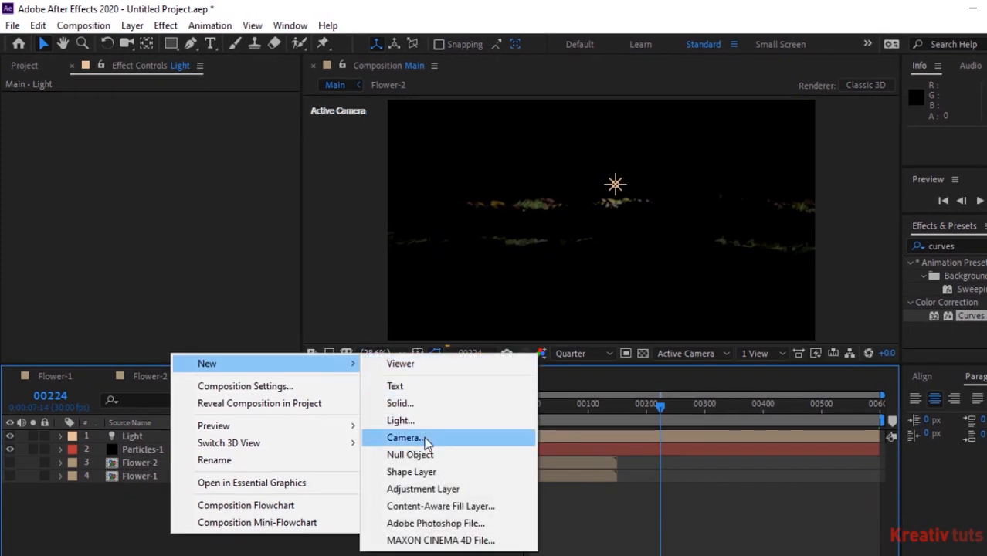
pyautogui.click(425, 437)
pyautogui.click(622, 113)
pyautogui.click(622, 123)
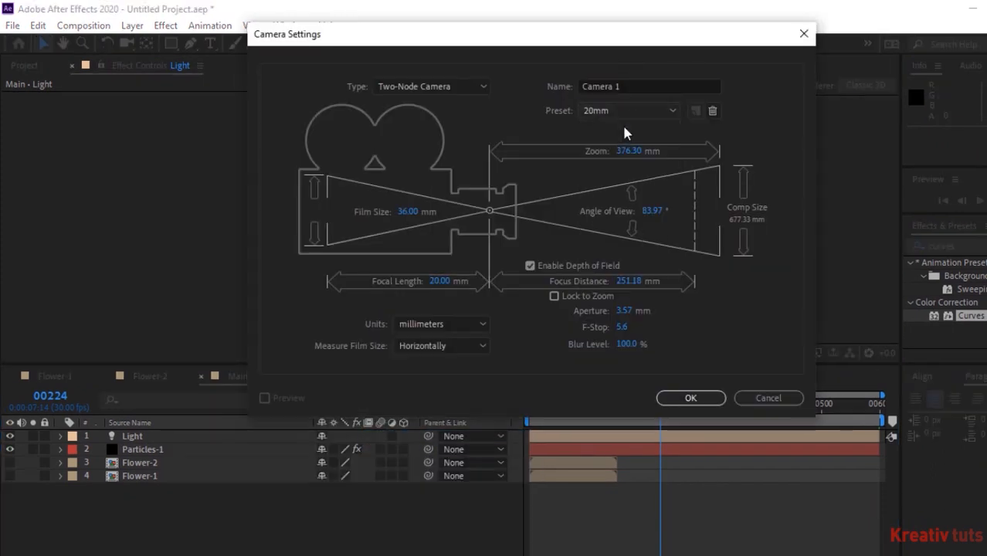
pyautogui.click(690, 398)
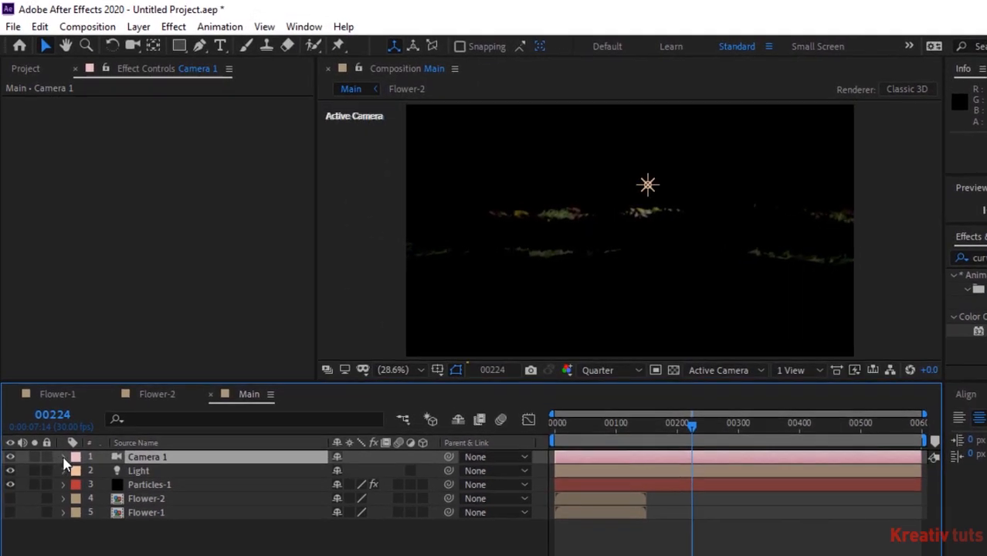
# - Keyframe Camera 1's Point of Interest at frame 149 with the values 750, 688, 0
pyautogui.click(64, 457)
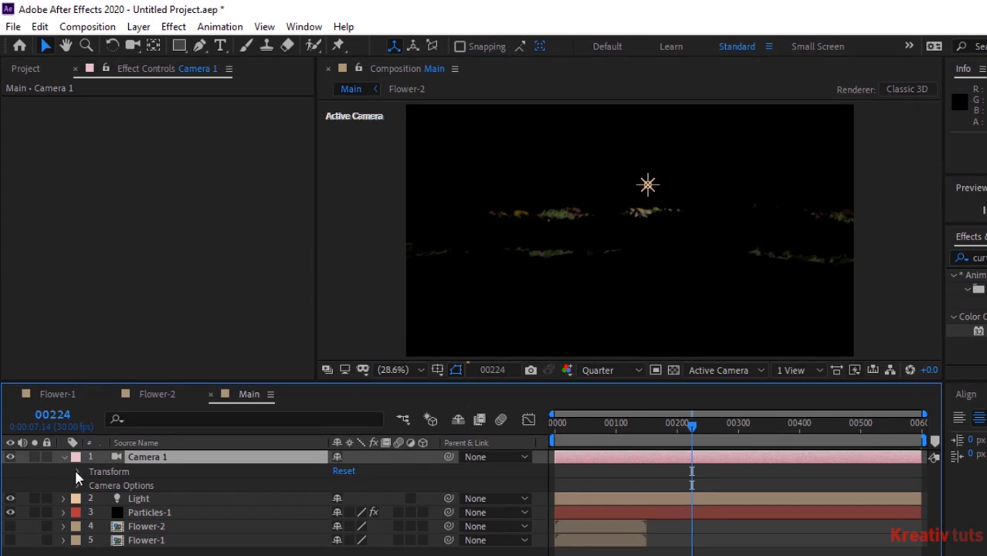
pyautogui.click(78, 471)
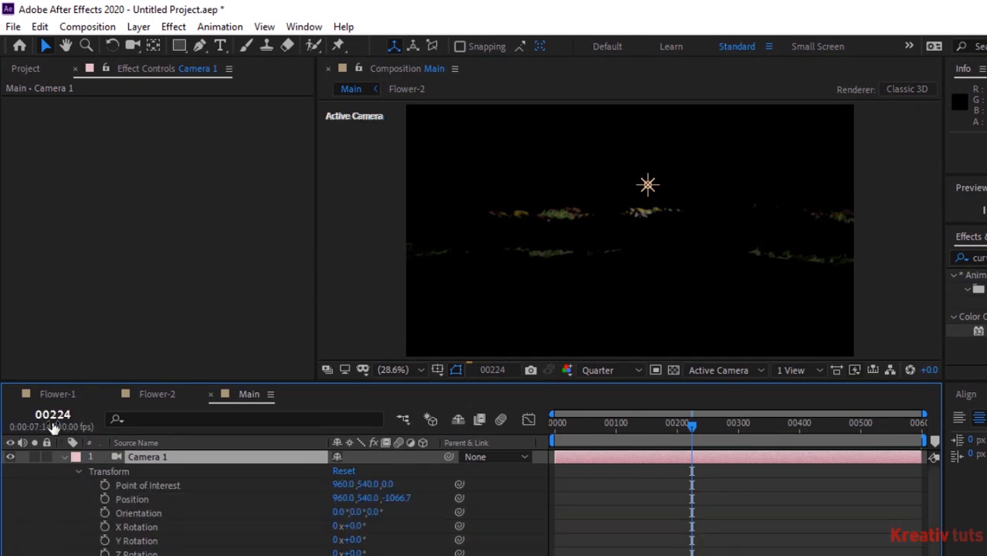
pyautogui.click(52, 416)
pyautogui.write('149')
pyautogui.press('Return')
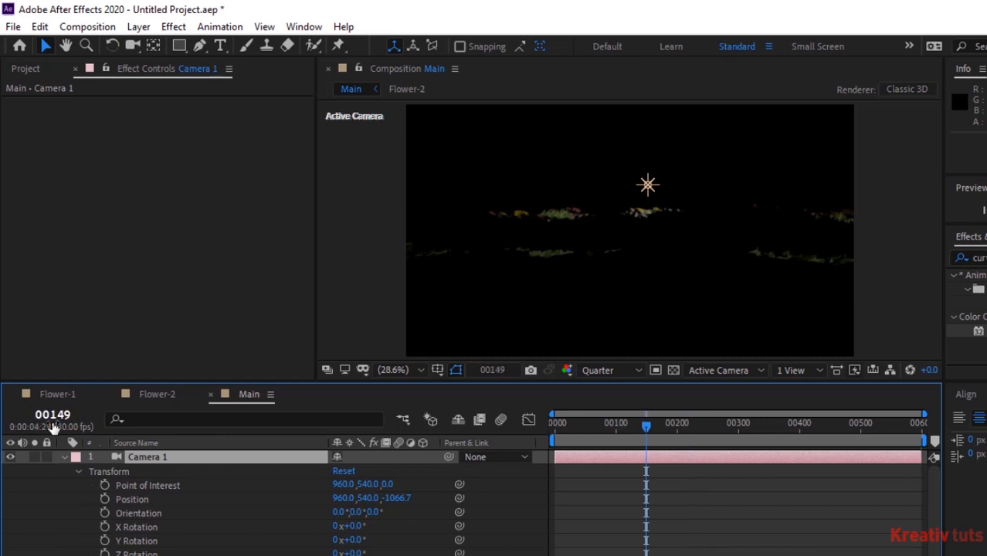
pyautogui.click(105, 485)
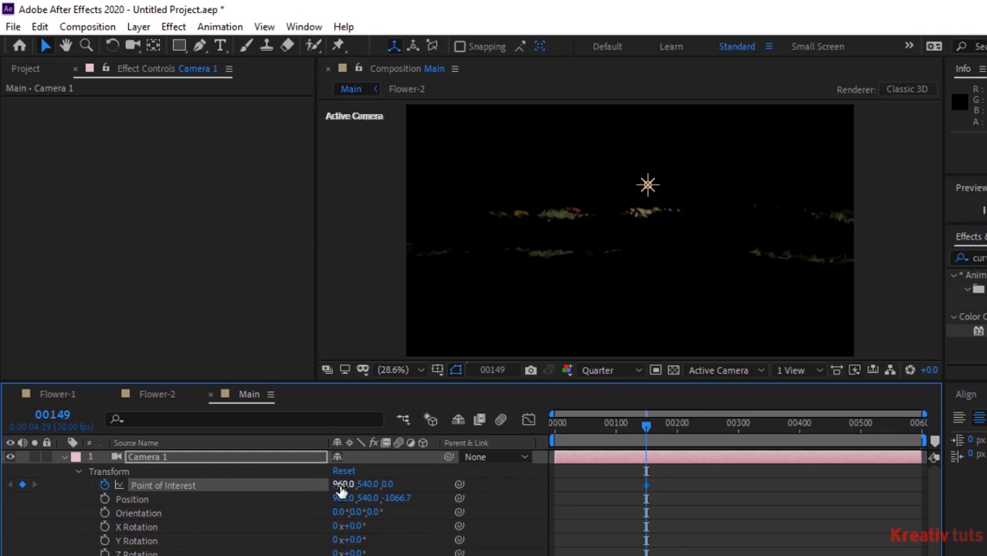
pyautogui.click(343, 484)
pyautogui.write('730')
pyautogui.press('Tab')
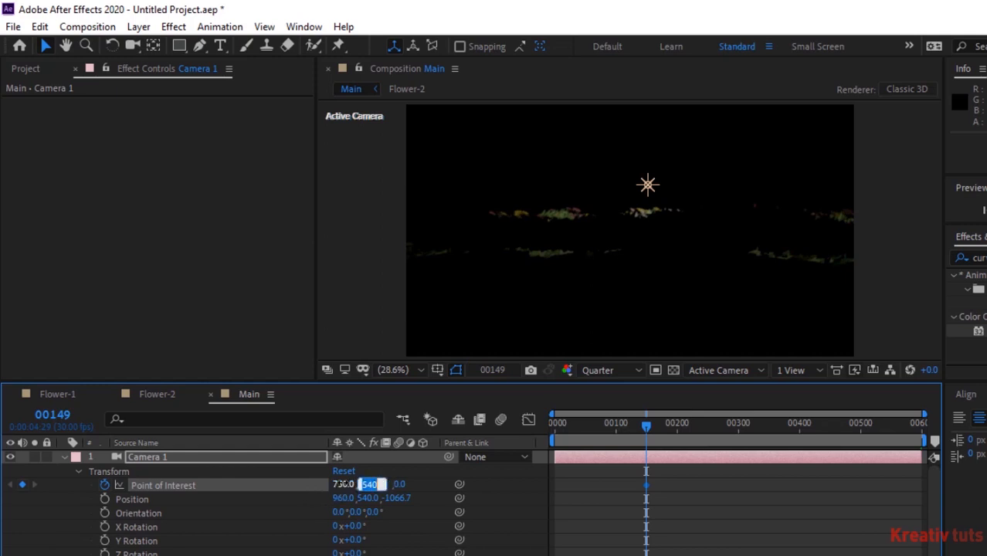
pyautogui.write('688')
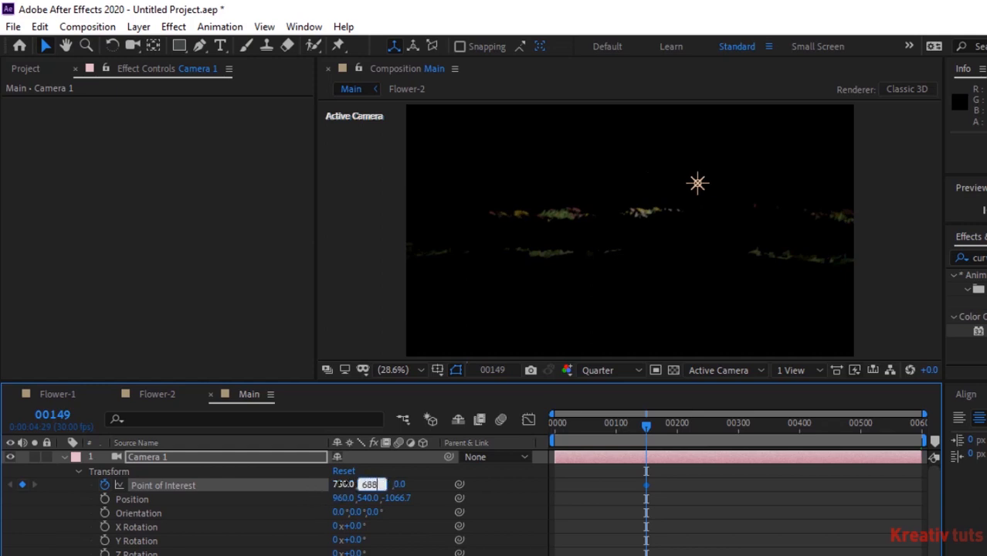
pyautogui.press('Tab')
pyautogui.write('0')
pyautogui.press('Return')
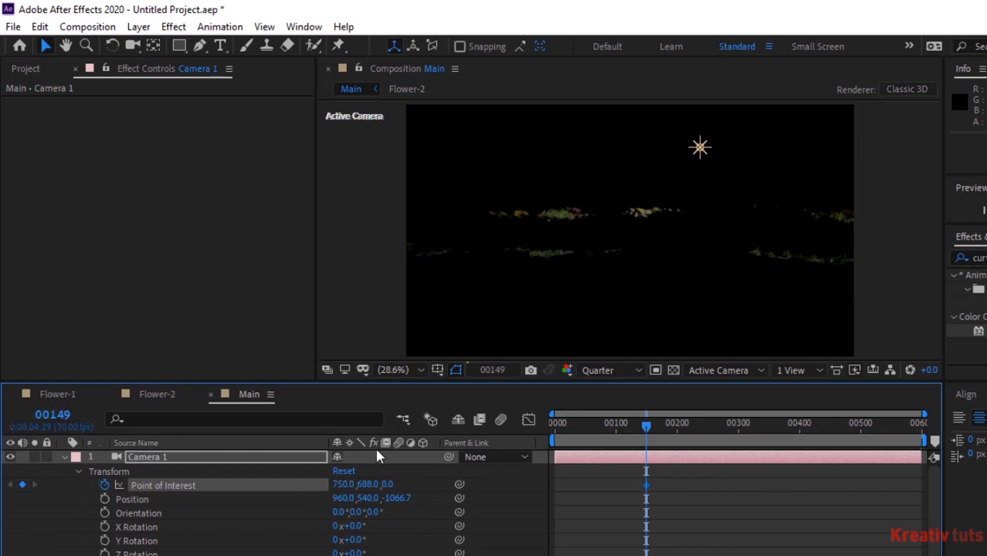
# - Set the camera's Point of Interest X value to 1070 at frame 599
pyautogui.click(52, 416)
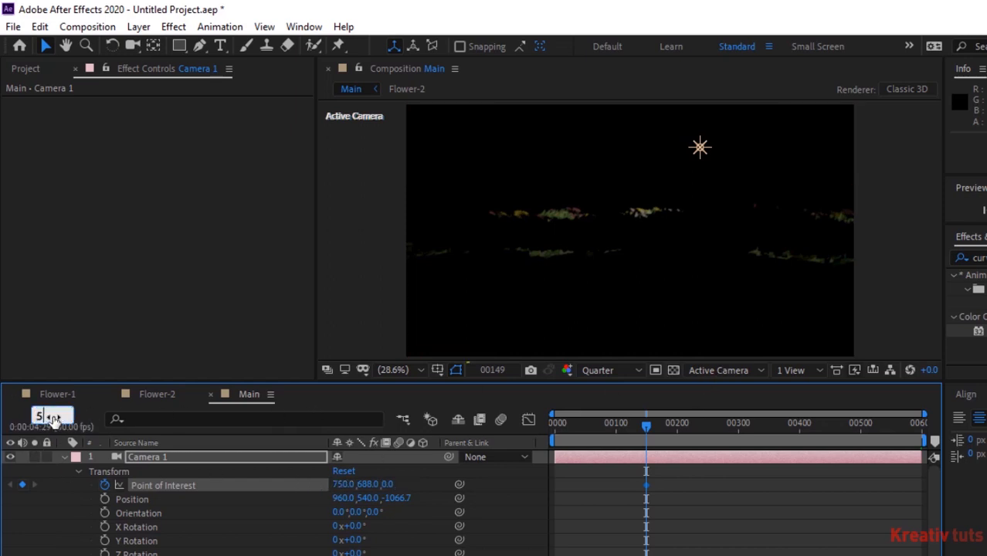
pyautogui.write('590')
pyautogui.press('Return')
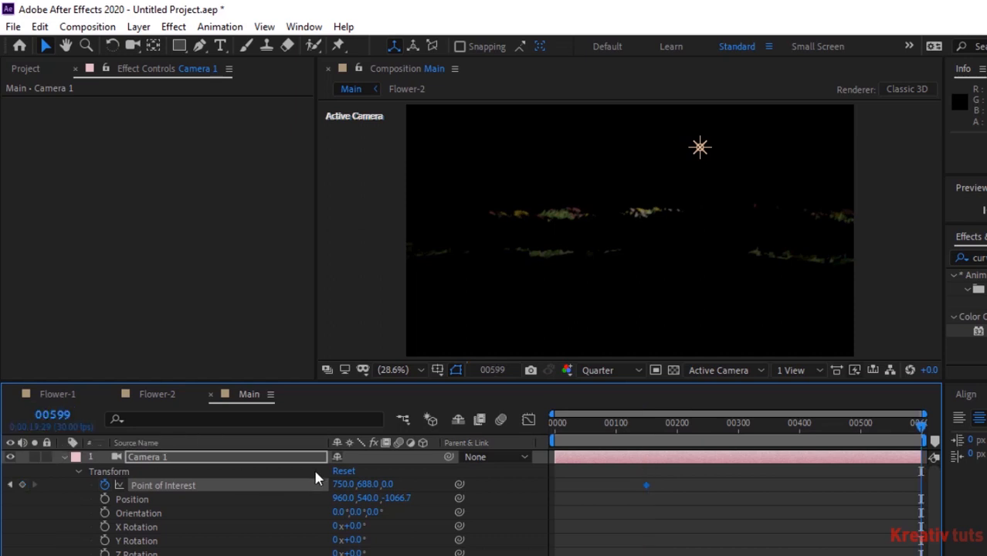
pyautogui.click(339, 484)
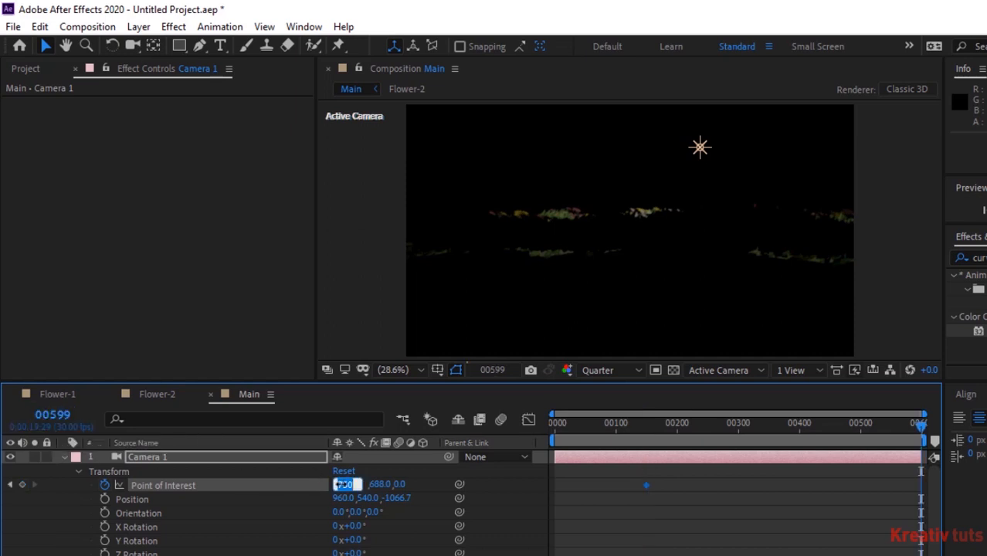
pyautogui.write('670')
pyautogui.press('Return')
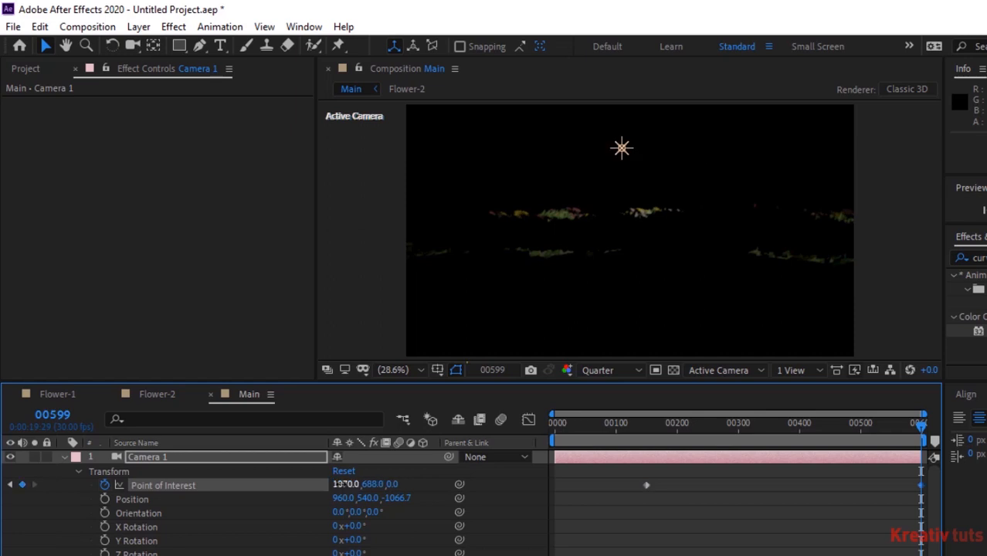
# - Set the camera's Position to Y 403 and Z -375, then collapse its transform properties
pyautogui.click(366, 498)
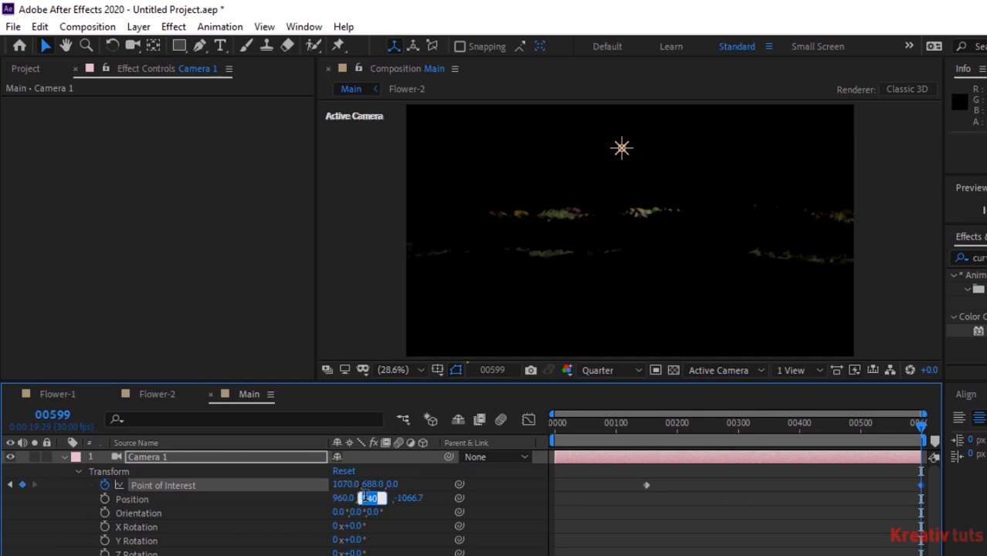
pyautogui.write('403')
pyautogui.press('Tab')
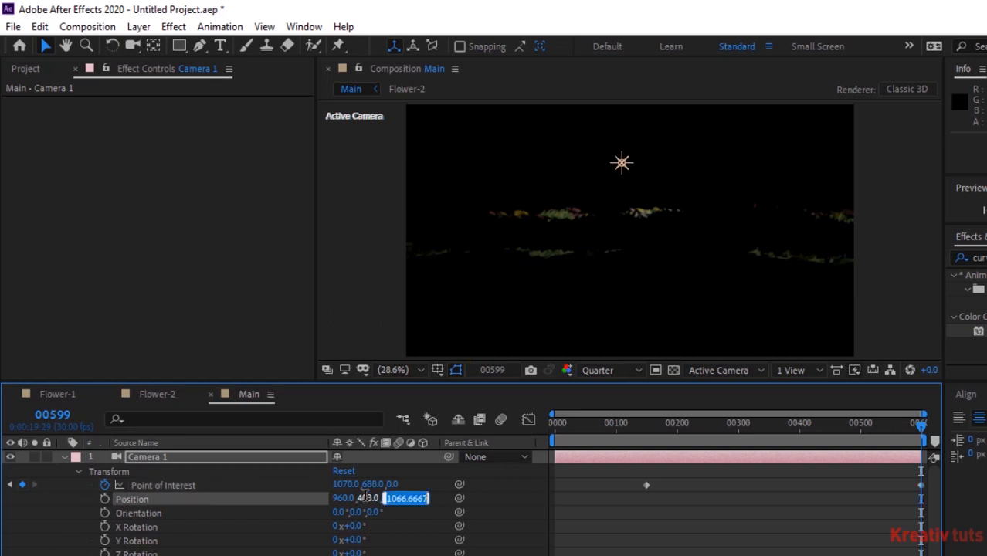
pyautogui.write('-375')
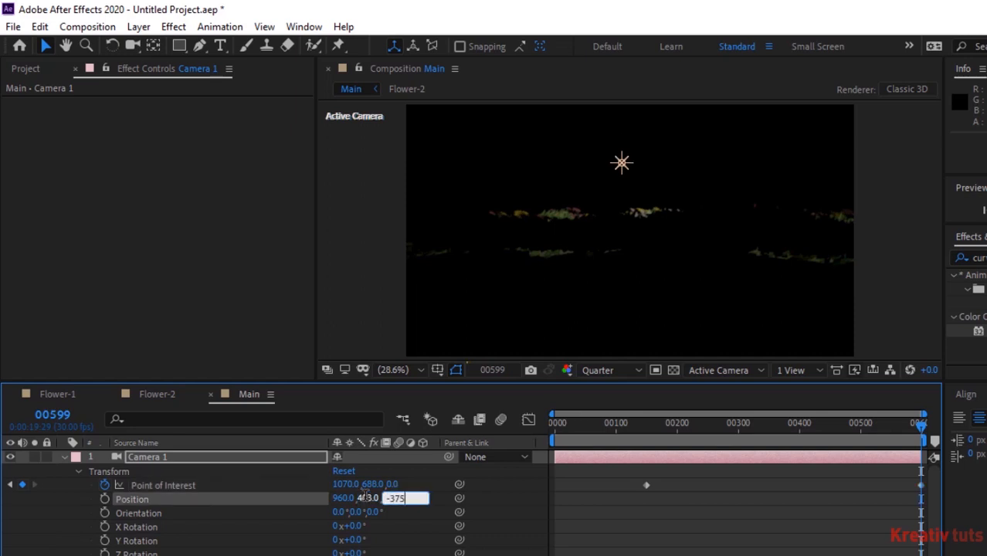
pyautogui.press('Return')
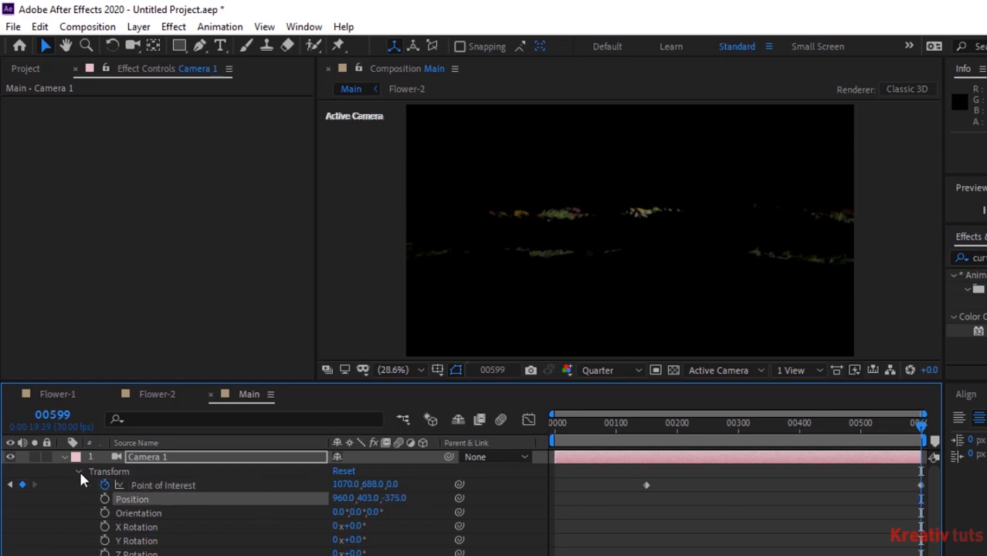
pyautogui.click(78, 473)
# - Set Camera 1's Zoom to 900 pixels in its camera options
pyautogui.click(80, 485)
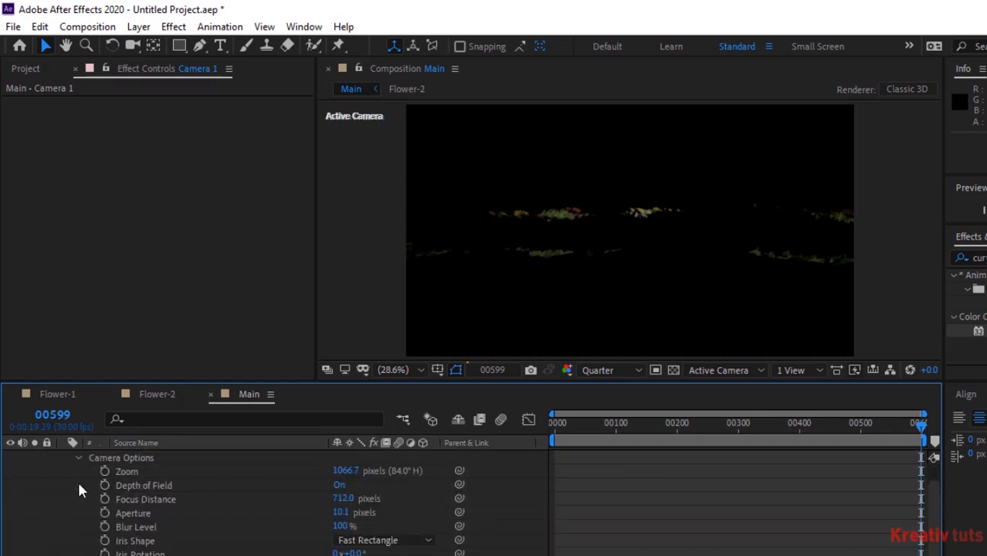
pyautogui.click(345, 472)
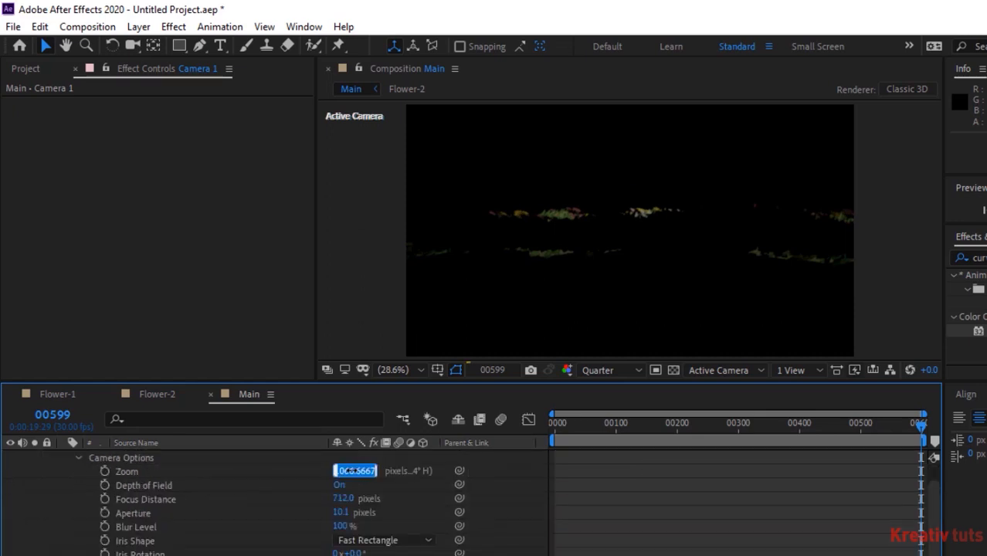
pyautogui.write('900')
pyautogui.press('Return')
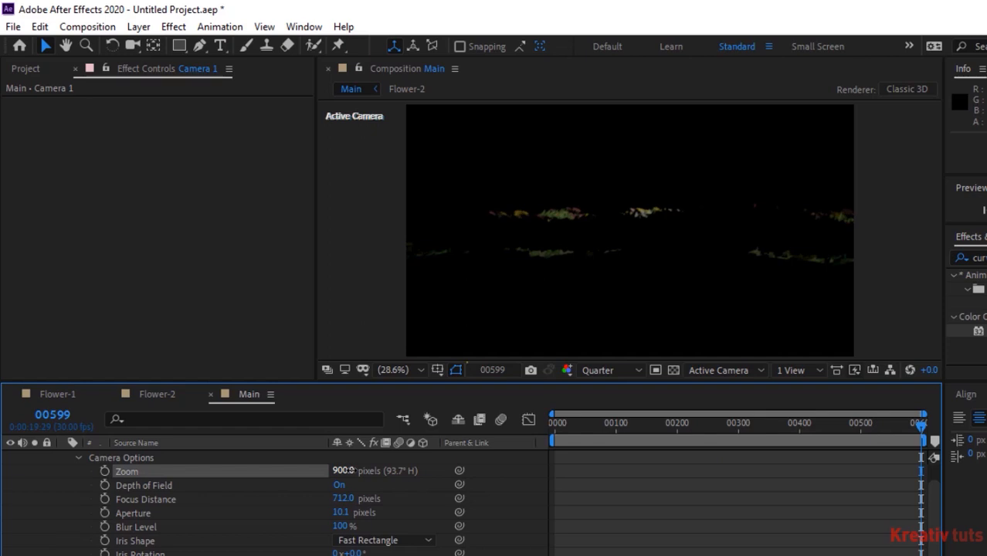
# - Keyframe the camera's Focus Distance at frame 149 with a value of 350 pixels
pyautogui.click(72, 428)
pyautogui.write('149')
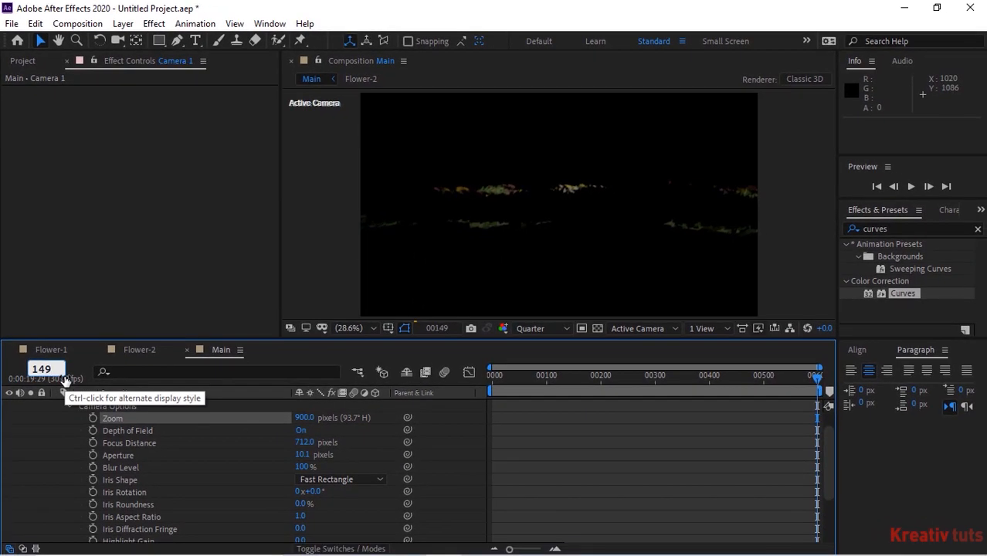
pyautogui.press('Return')
pyautogui.click(93, 446)
pyautogui.click(303, 442)
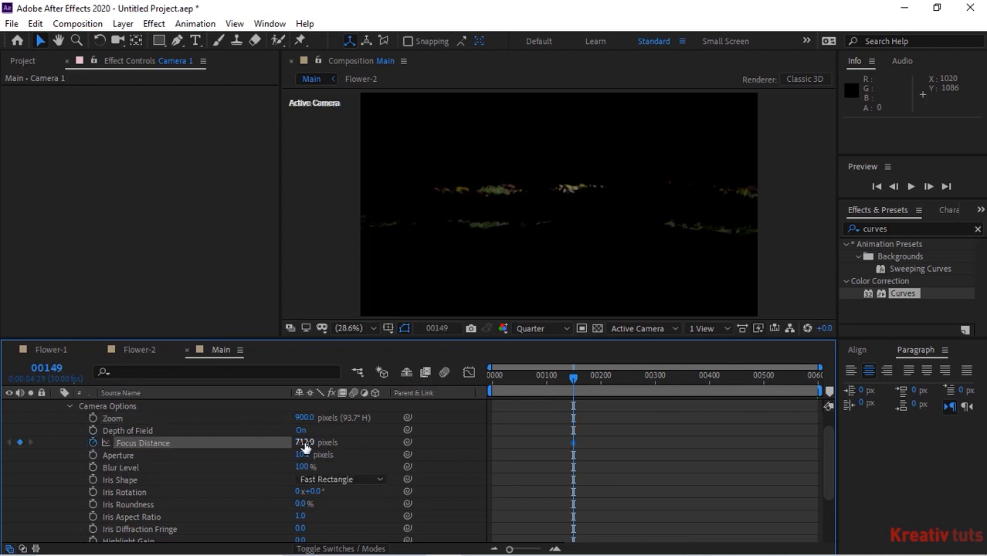
pyautogui.write('250')
pyautogui.press('Return')
# - Keyframe the camera's Focus Distance at frame 599 with a value of 240 pixels
pyautogui.click(47, 369)
pyautogui.write('599')
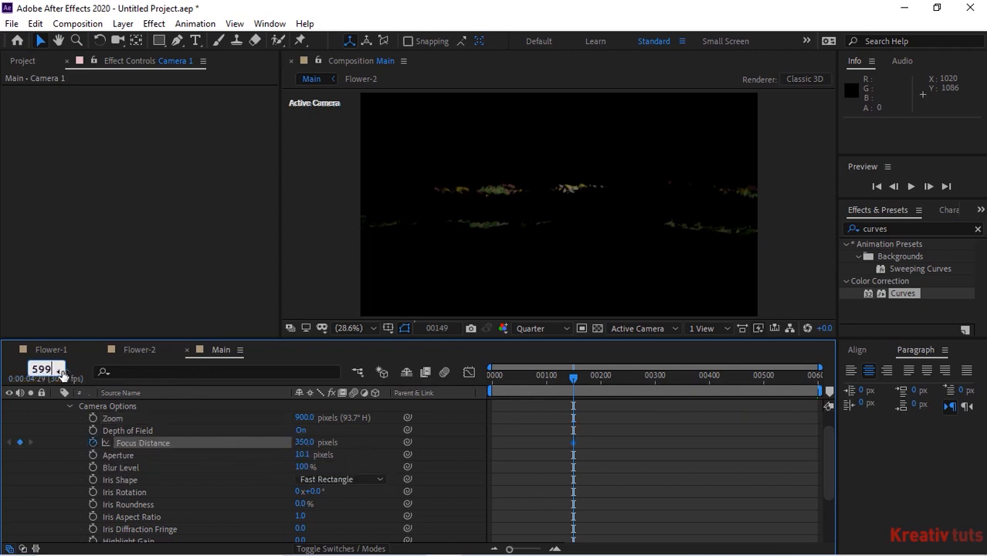
pyautogui.press('Return')
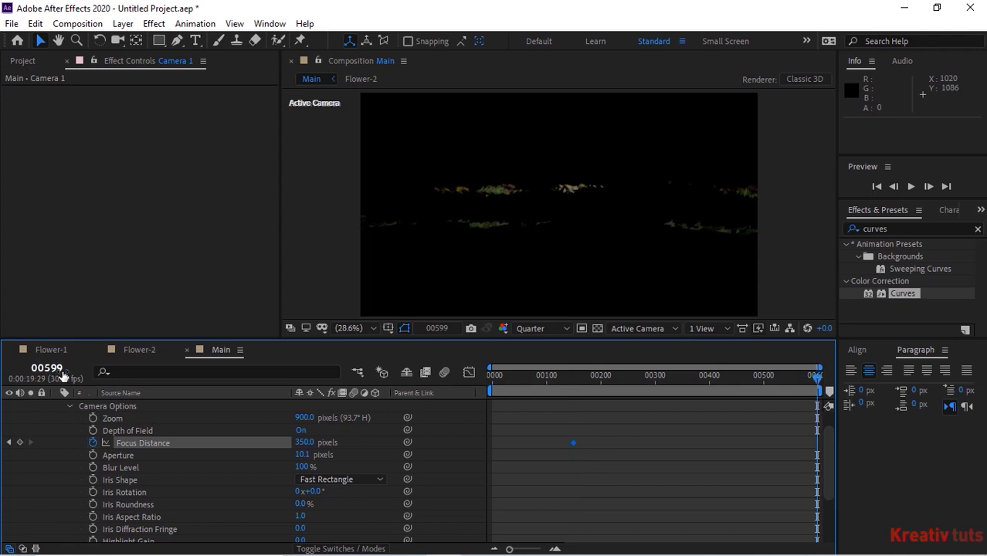
pyautogui.click(303, 442)
pyautogui.write('240')
pyautogui.press('Return')
# - Set the camera's Aperture to 100 pixels and Iris Shape to Hexagon, then collapse the Camera 1 layer
pyautogui.click(302, 455)
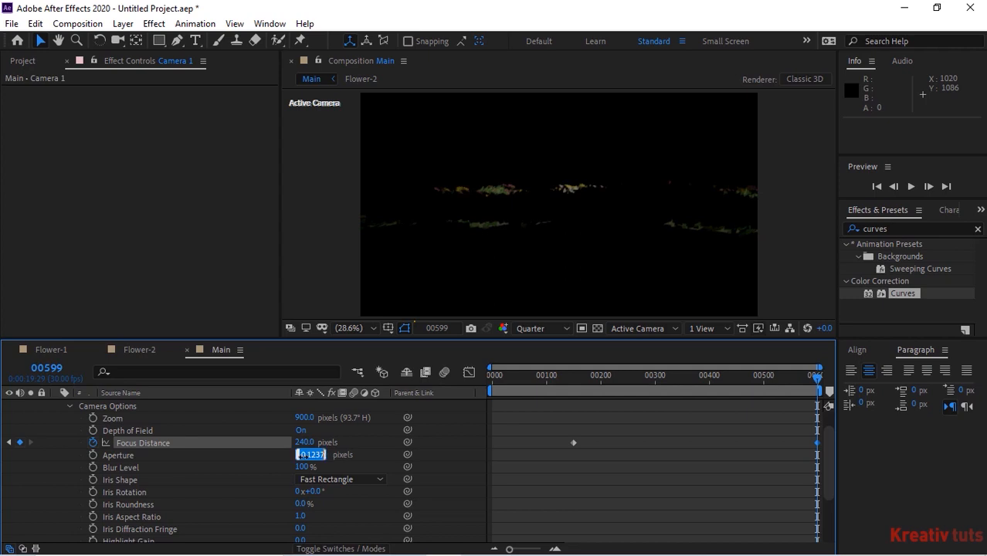
pyautogui.write('100')
pyautogui.press('Return')
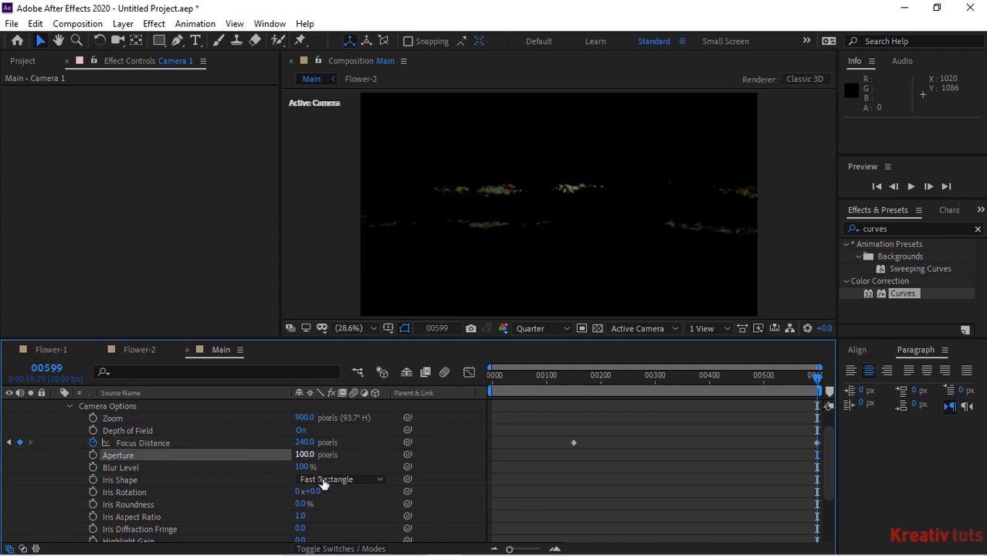
pyautogui.click(325, 480)
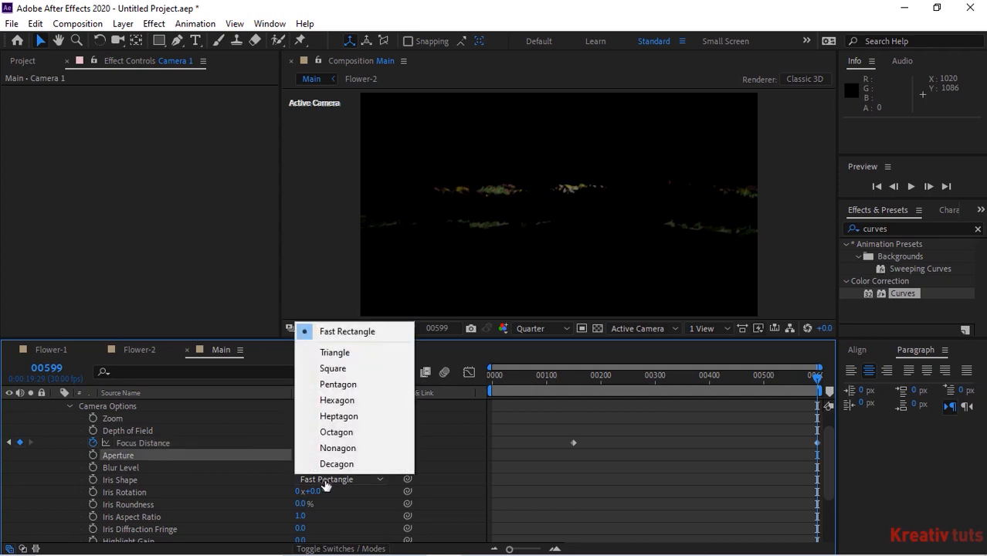
pyautogui.click(351, 399)
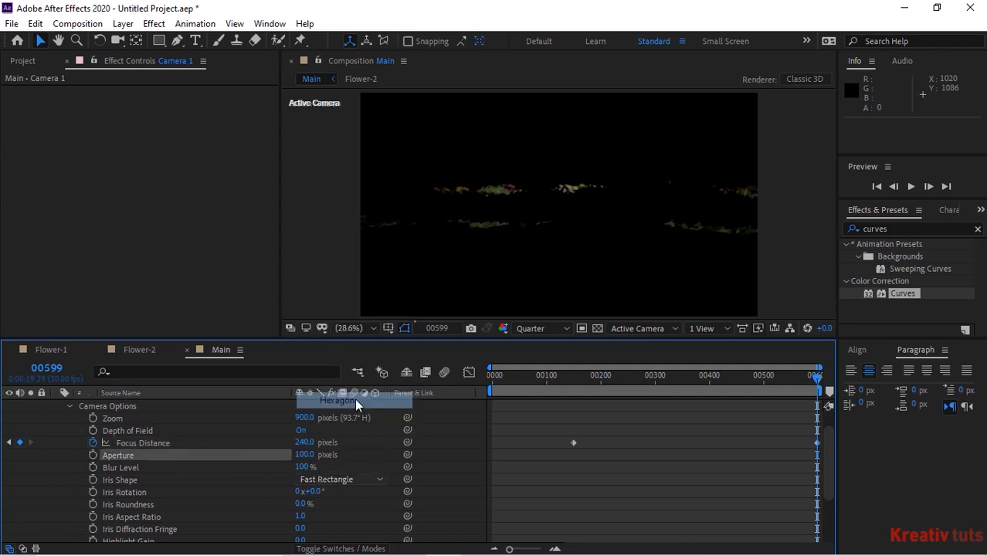
pyautogui.click(69, 407)
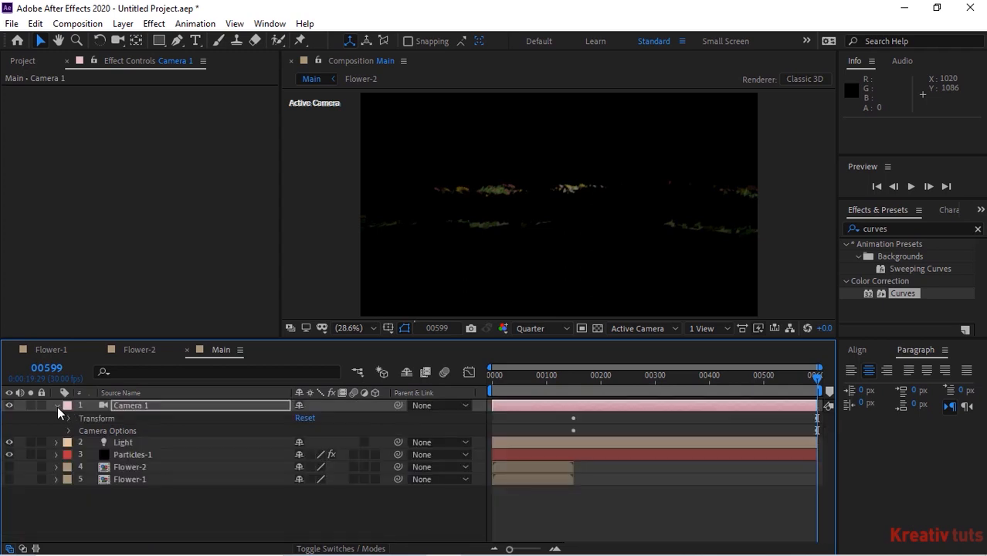
pyautogui.click(57, 406)
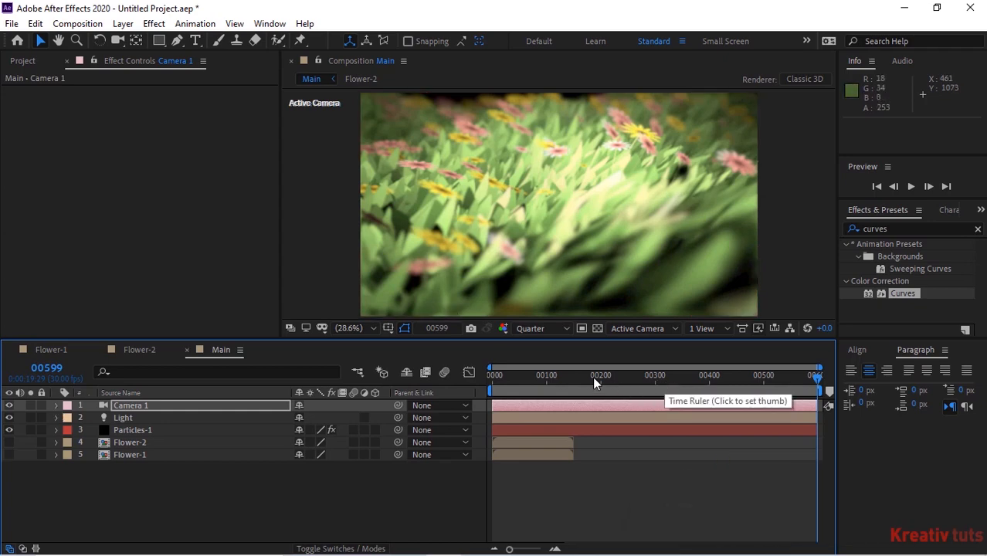
# - Create a black 1920 x 1080 px solid layer named Particles-2 in the Main composition
pyautogui.click(205, 510)
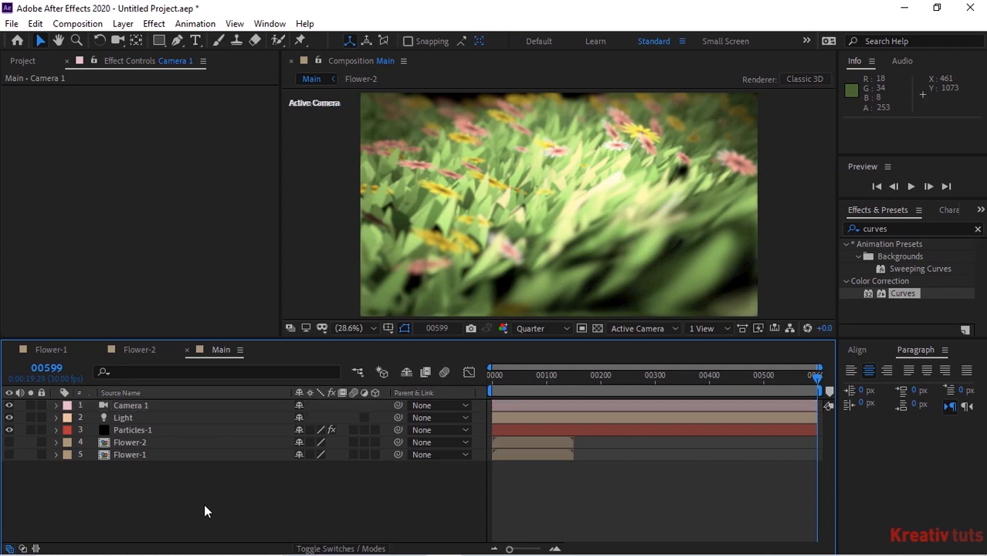
pyautogui.rightClick(107, 478)
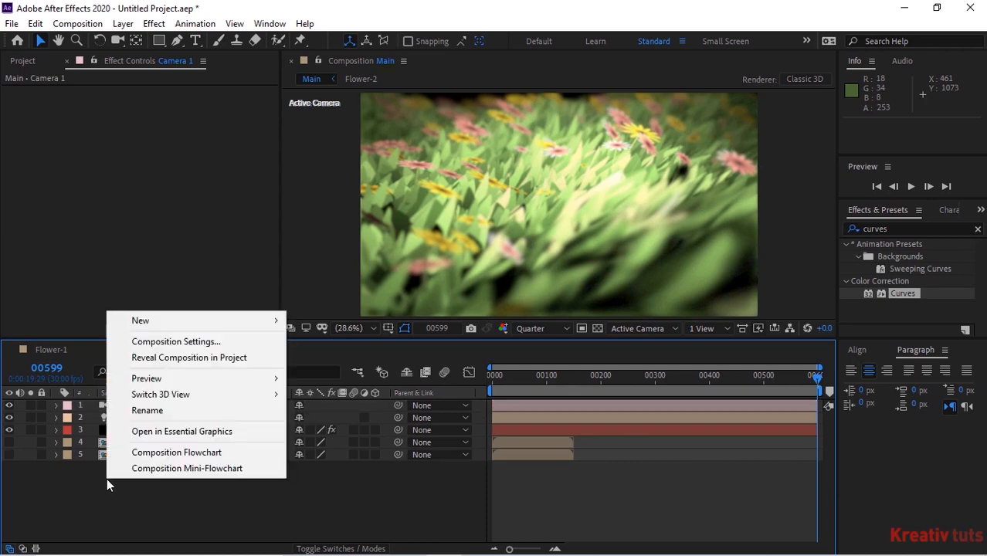
pyautogui.moveTo(232, 320)
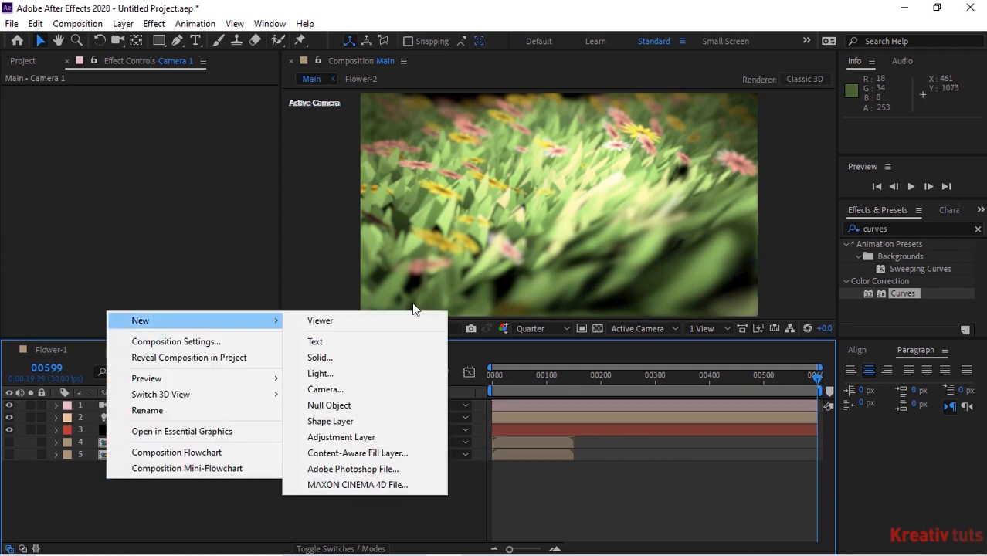
pyautogui.click(363, 357)
pyautogui.write('Particles')
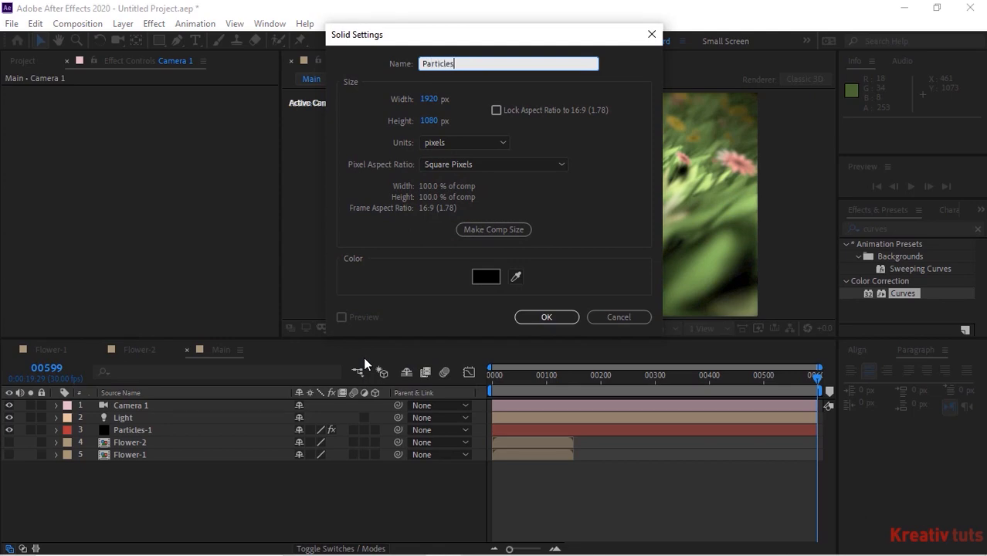
pyautogui.write('-2')
pyautogui.press('Return')
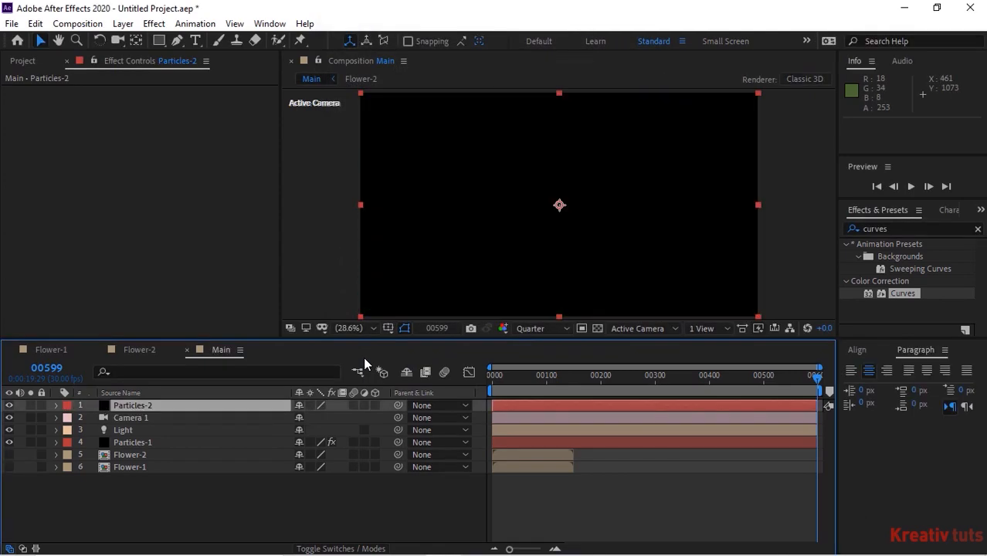
# - Apply the RG Trapcode Particular effect to the Particles-2 layer
pyautogui.rightClick(175, 231)
pyautogui.moveTo(223, 357)
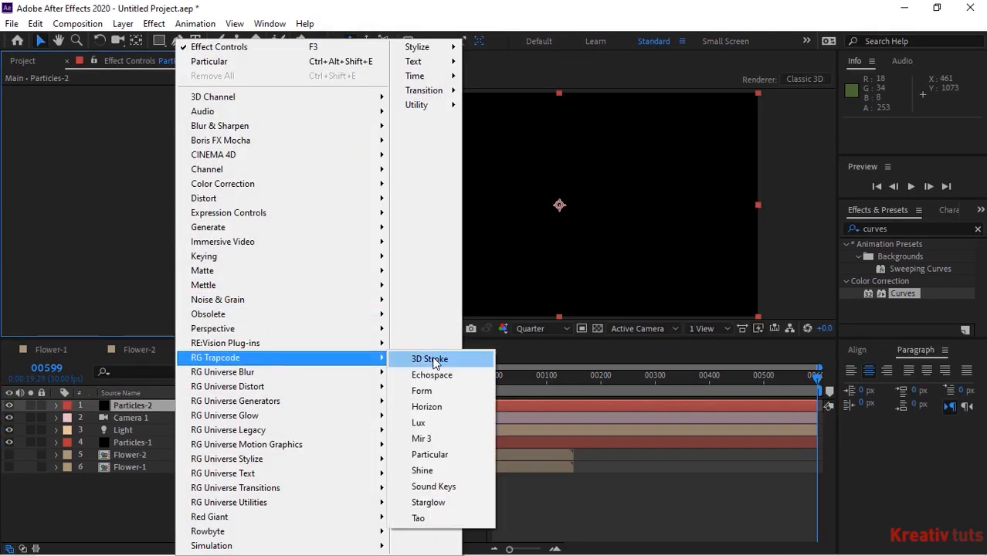
pyautogui.click(425, 456)
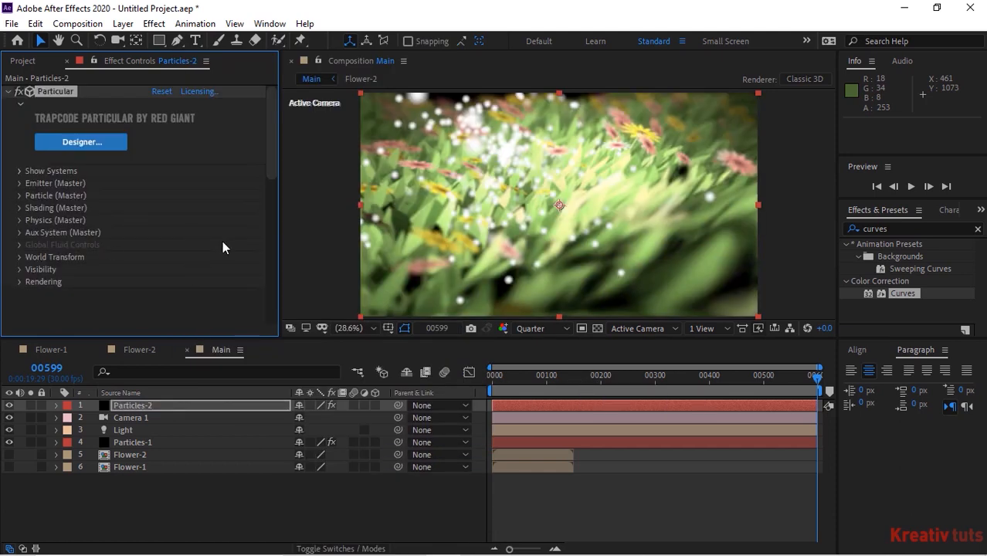
# - Keyframe the Particles-2 emitter's Particles/sec at frame 149 with a value of 750
pyautogui.click(19, 183)
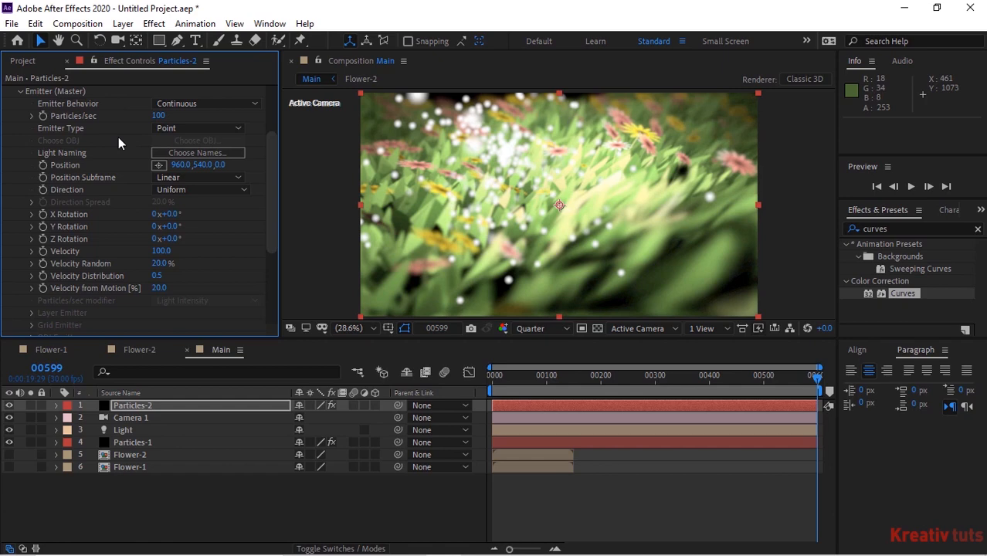
pyautogui.click(50, 369)
pyautogui.write('149')
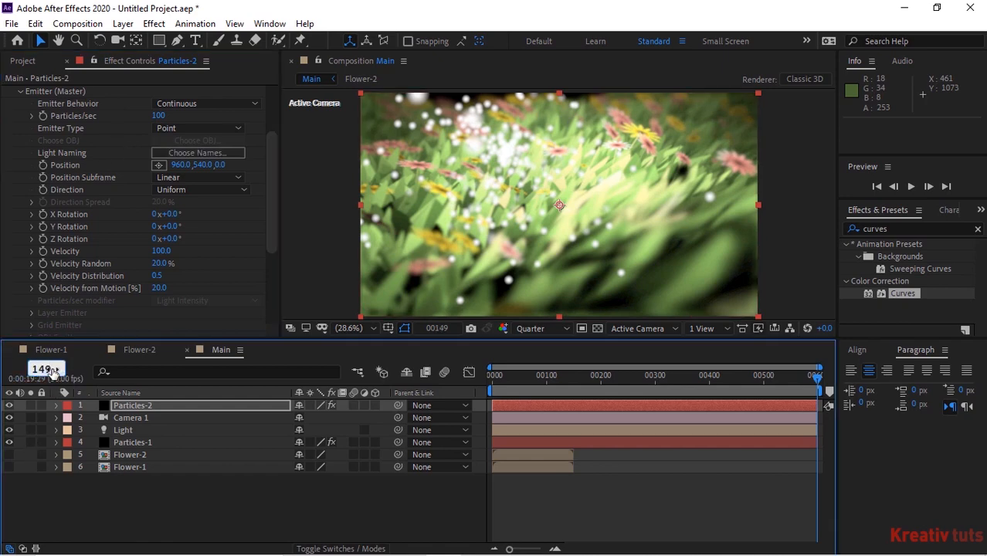
pyautogui.press('Return')
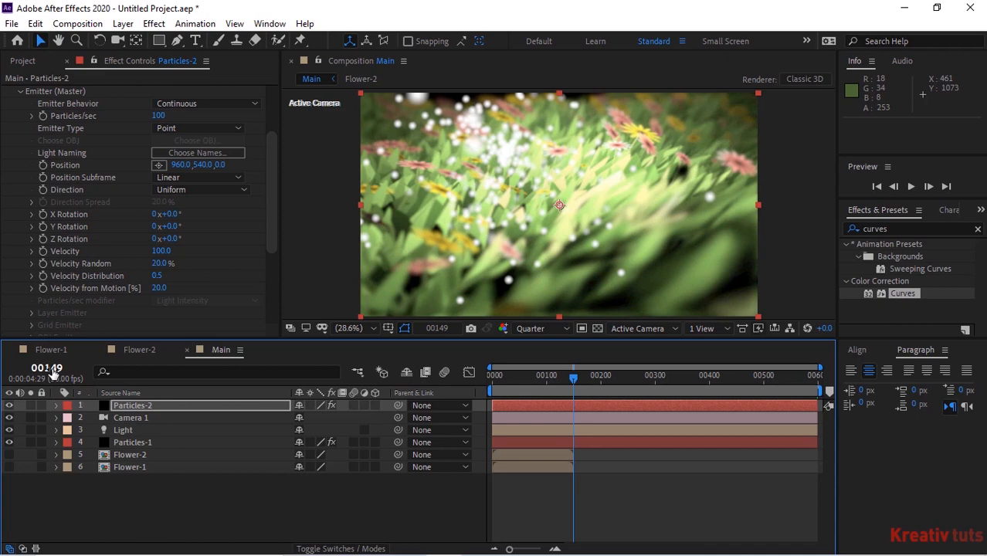
pyautogui.click(44, 118)
pyautogui.click(158, 116)
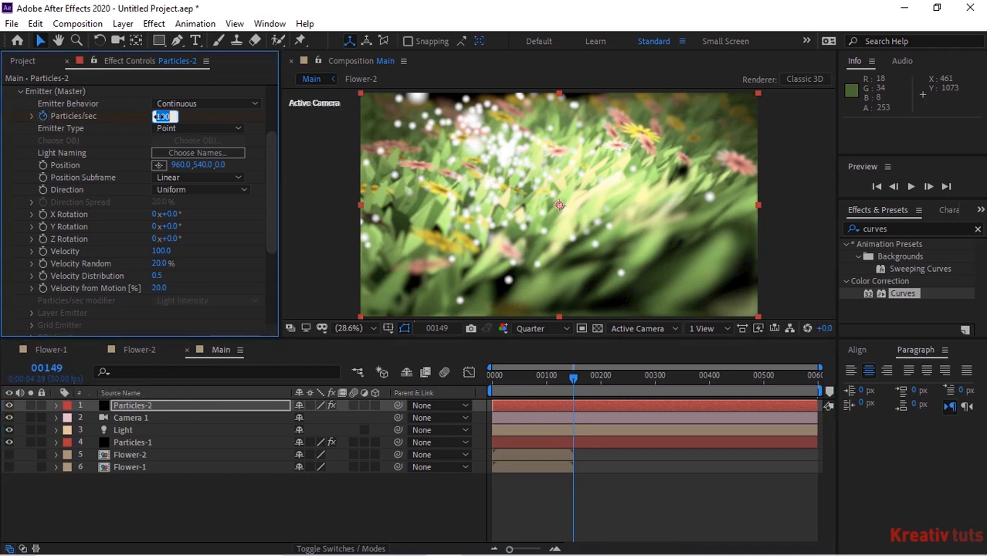
pyautogui.write('5')
pyautogui.write('50')
pyautogui.press('Return')
# - Set the Particles-2 emitter's Particles/sec to 0 at frame 150
pyautogui.click(46, 367)
pyautogui.write('1')
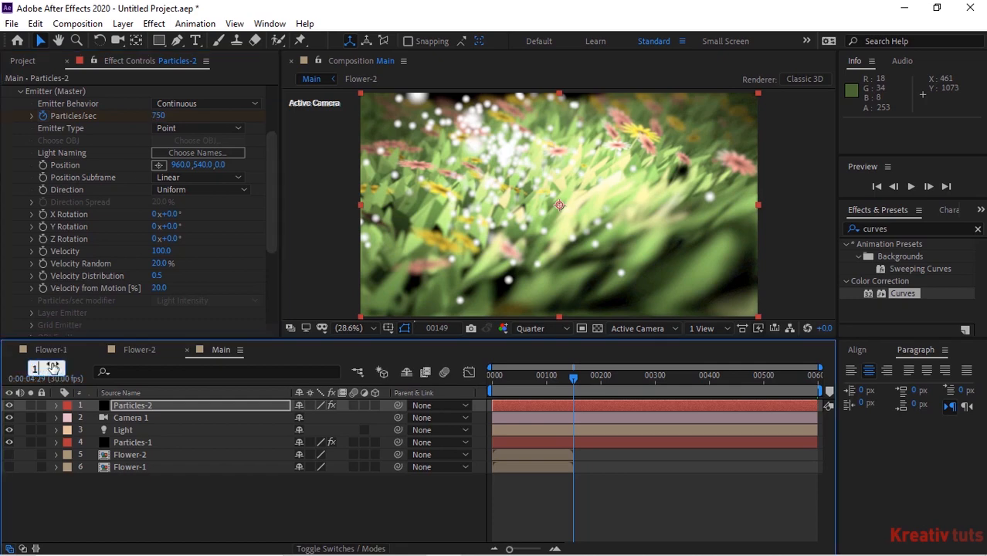
pyautogui.write('50')
pyautogui.press('Return')
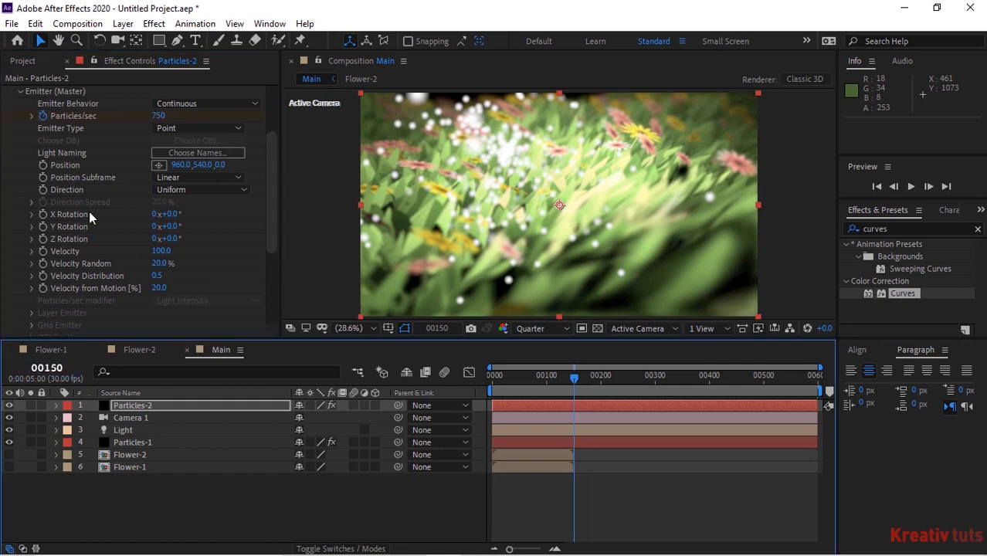
pyautogui.click(158, 116)
pyautogui.write('1')
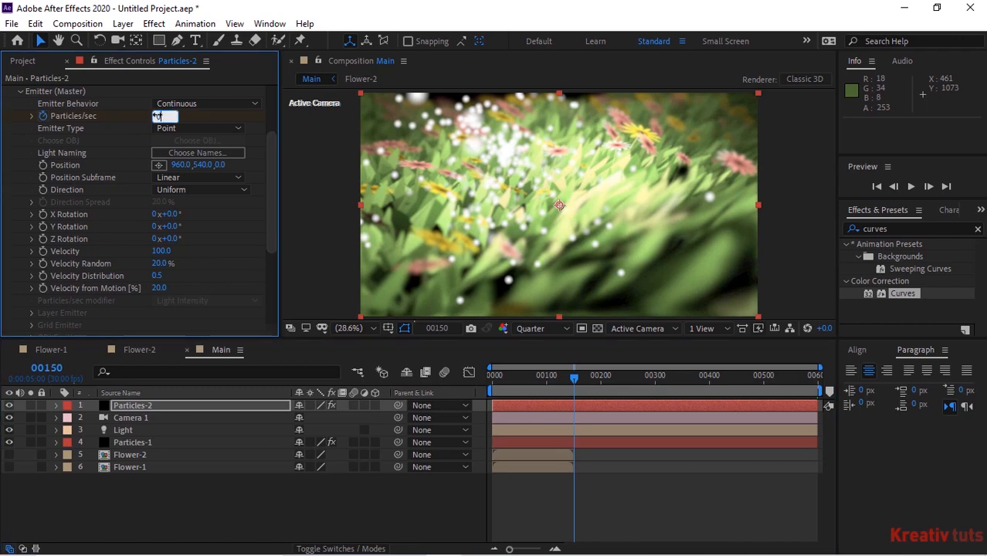
pyautogui.press('Return')
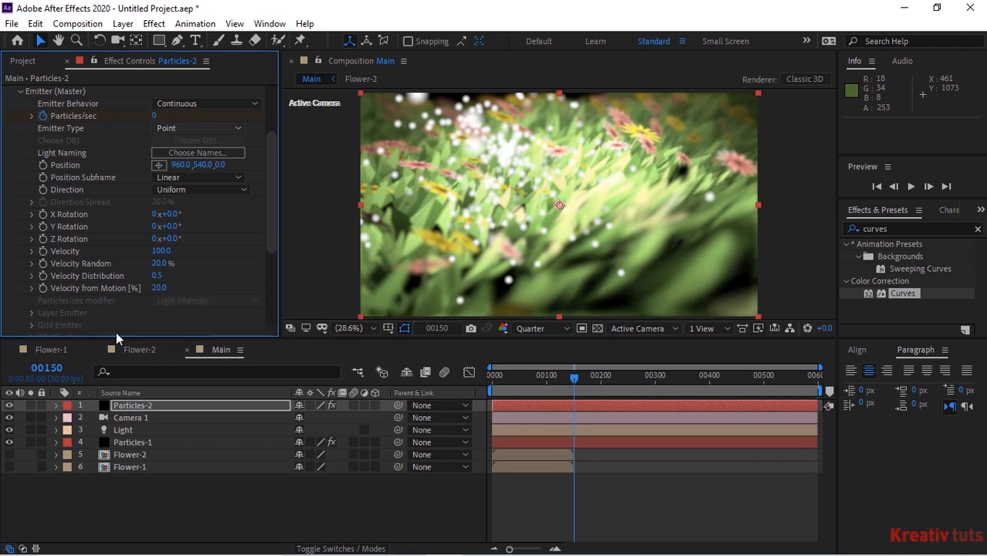
# - Solo the Particles-2 layer and set its Emitter Type to Box
pyautogui.click(30, 406)
pyautogui.click(202, 128)
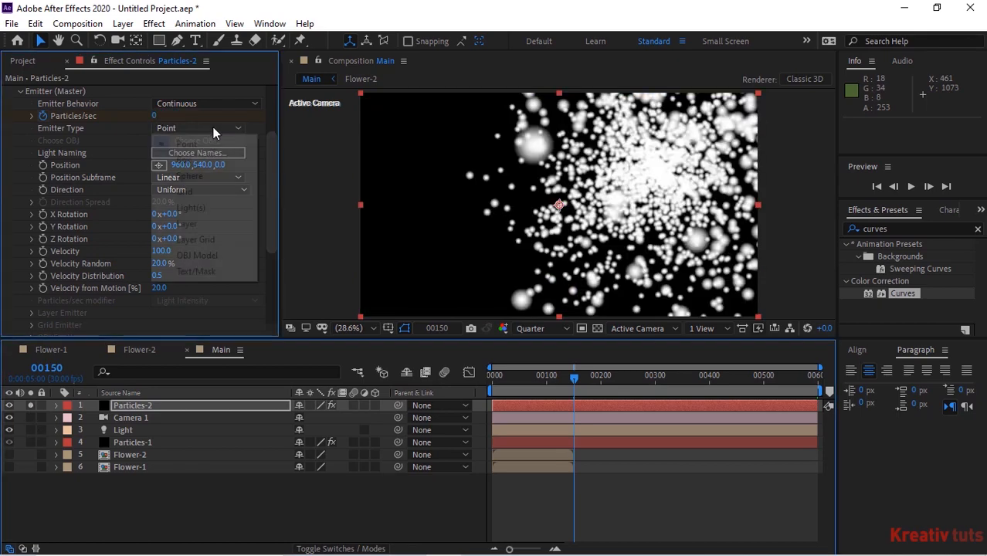
pyautogui.click(202, 159)
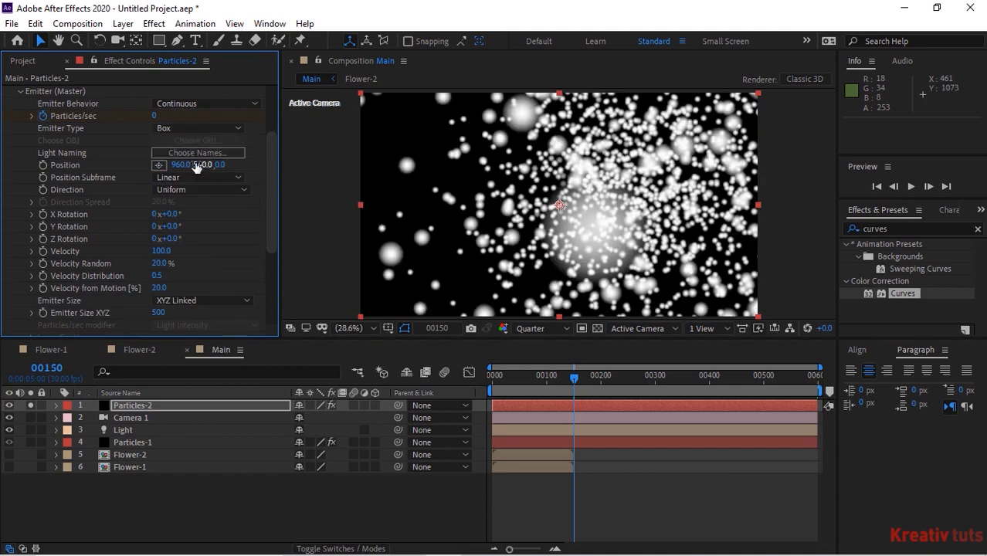
# - Set the Particles-2 emitter's Position to Y 361 and Z -180
pyautogui.click(180, 165)
pyautogui.press('Tab')
pyautogui.write('36')
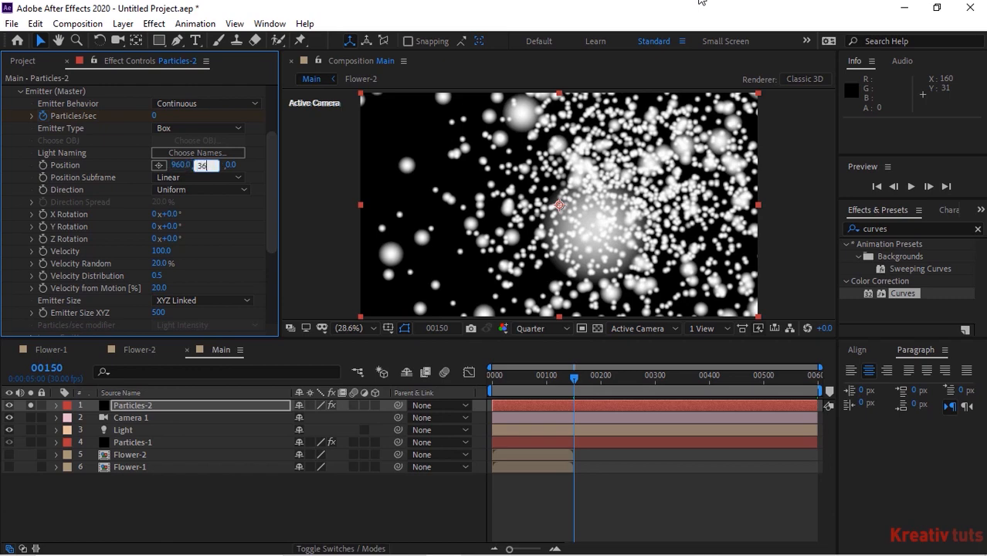
pyautogui.write('1')
pyautogui.press('Tab')
pyautogui.write('-180')
pyautogui.press('Return')
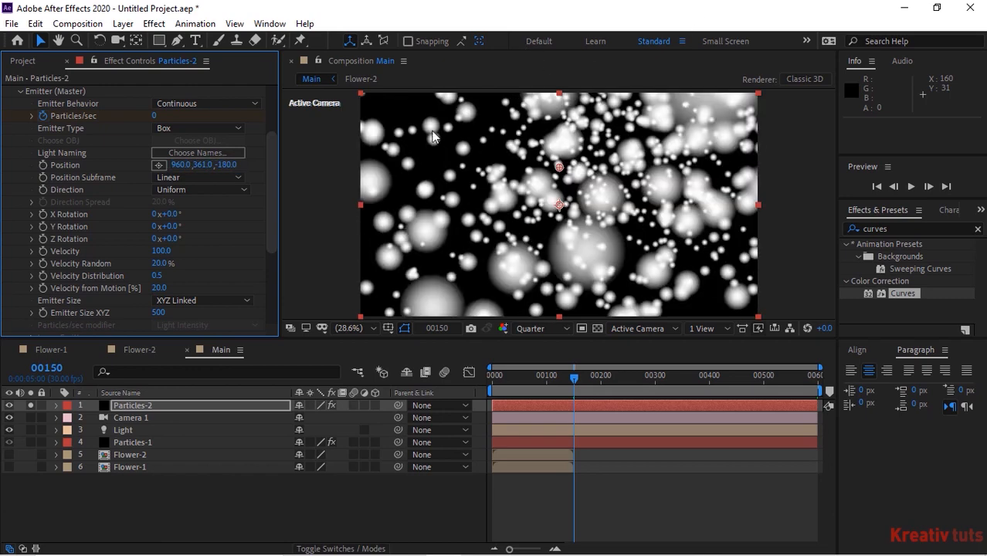
# - Set the Particles-2 emitter's Velocity to 10
pyautogui.click(162, 253)
pyautogui.write('10')
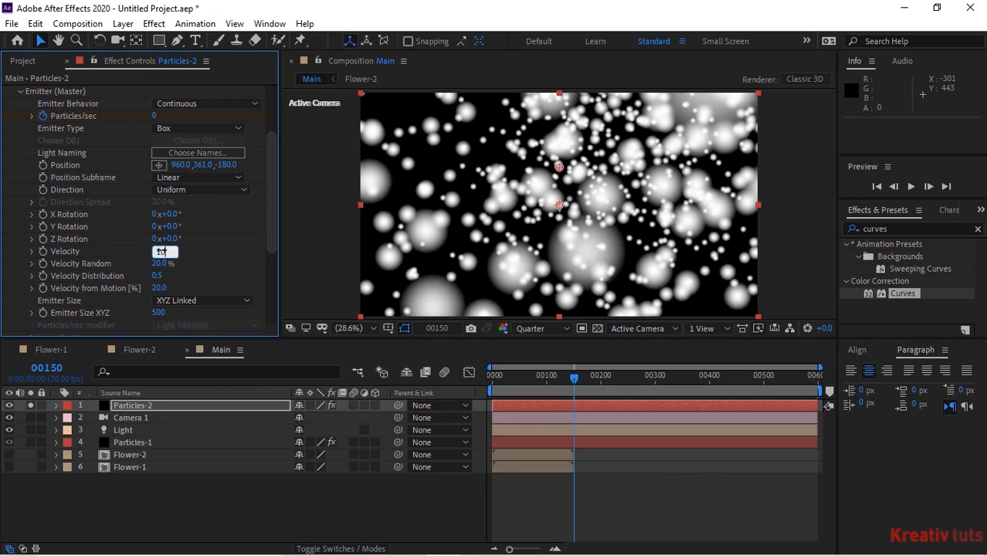
pyautogui.press('Return')
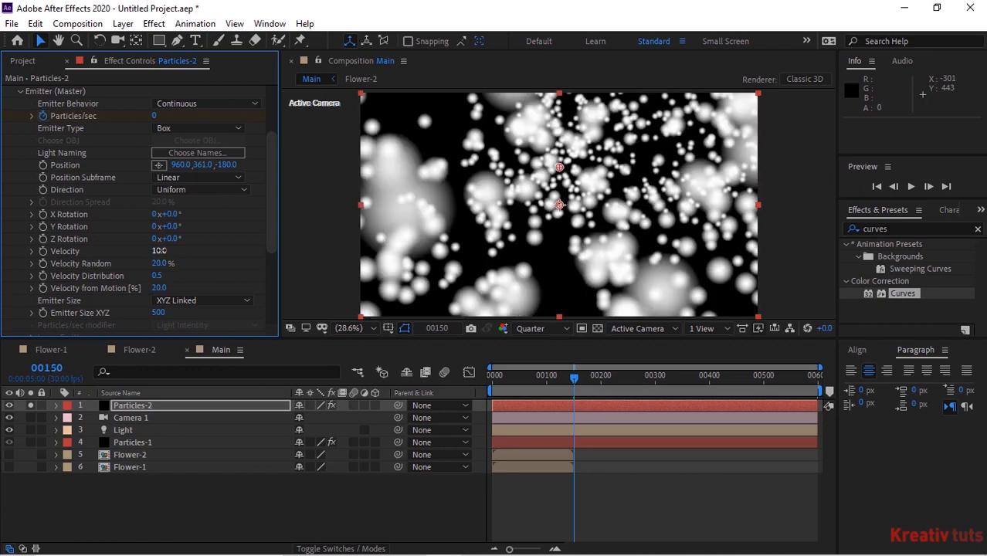
# - Switch the emitter size to XYZ Individual and set Emitter Size X to 6000, Y to 243 and Z to 740
pyautogui.click(189, 300)
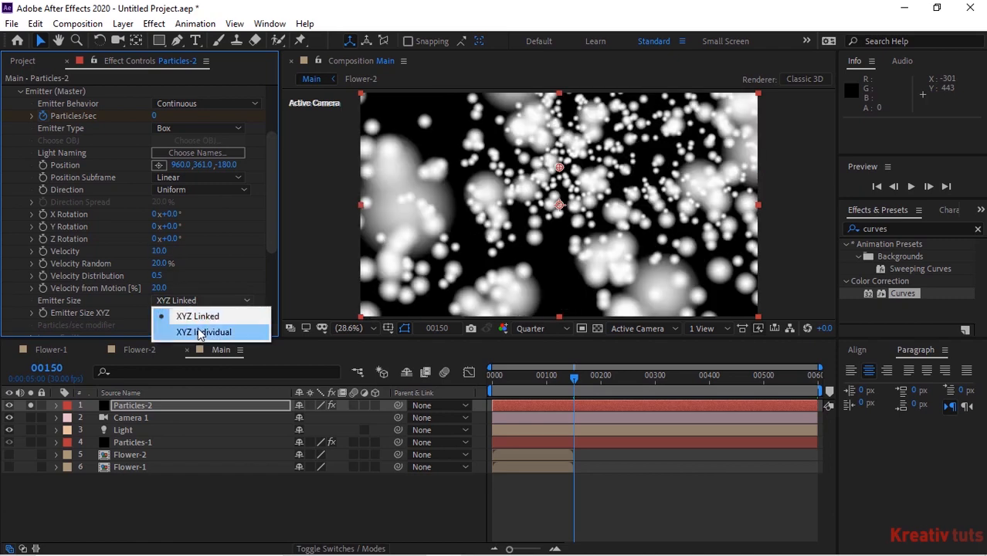
pyautogui.click(201, 334)
pyautogui.scroll(-3, 271, 217)
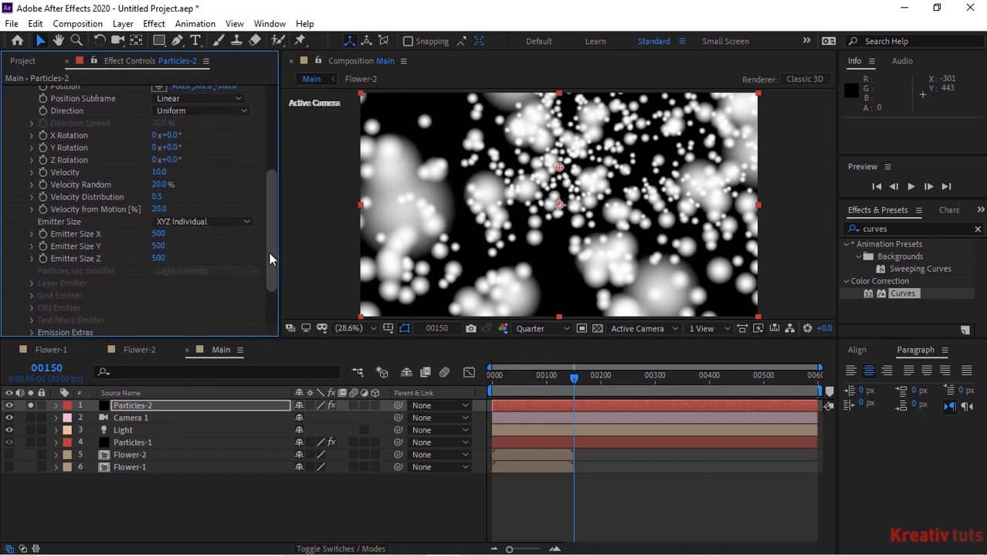
pyautogui.click(159, 234)
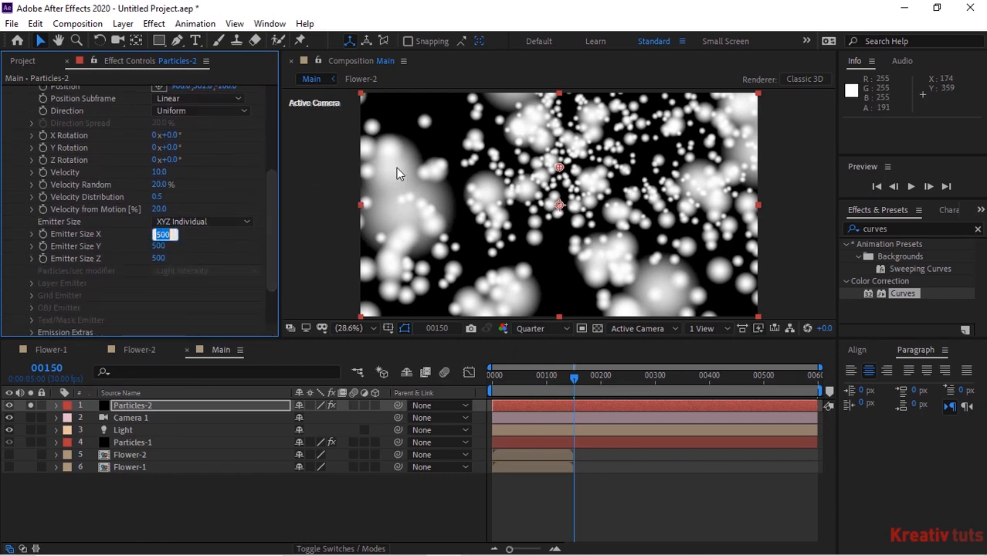
pyautogui.write('6000')
pyautogui.press('Tab')
pyautogui.write('2')
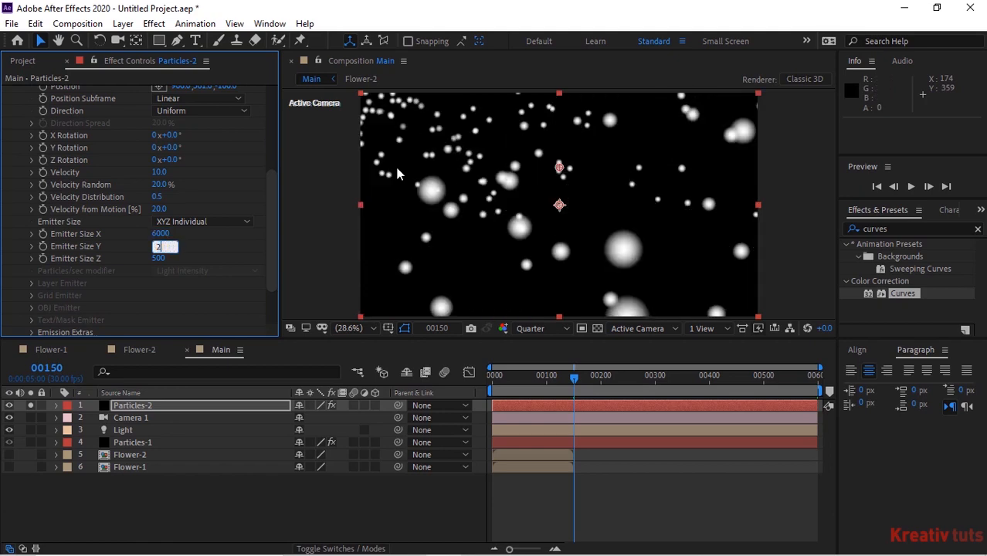
pyautogui.write('43')
pyautogui.press('Tab')
pyautogui.write('74')
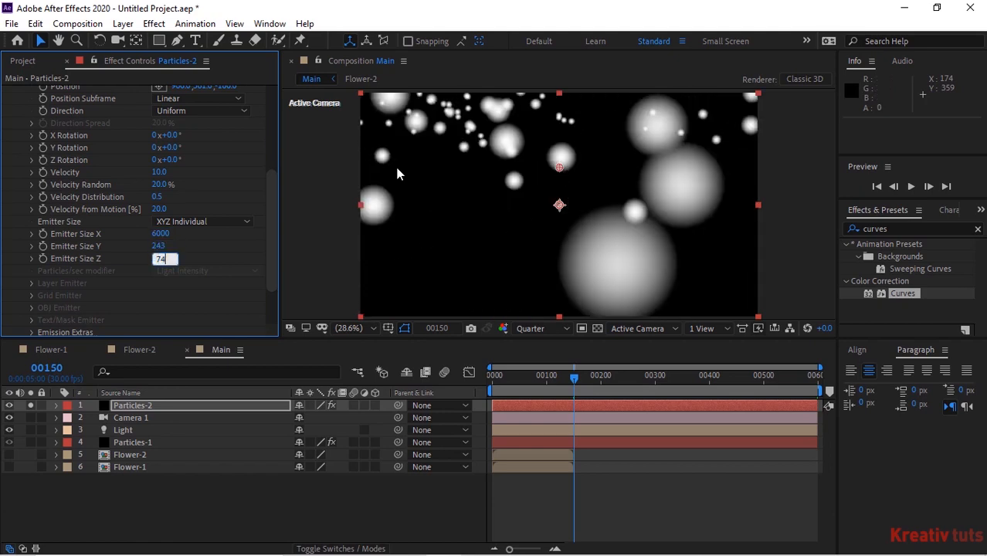
pyautogui.write('0')
pyautogui.press('Return')
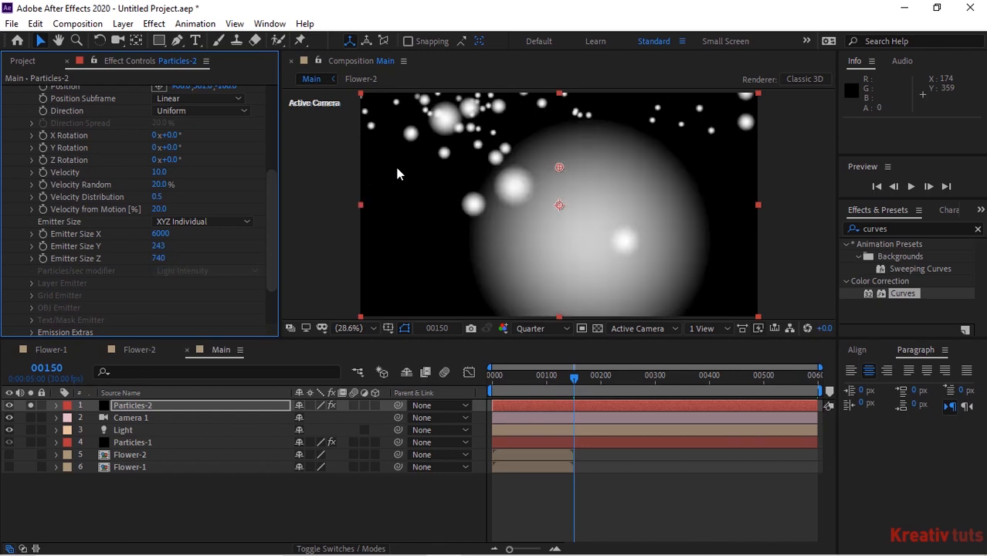
# - Set the Particles-2 particle Life to 20 seconds
pyautogui.scroll(-2, 396, 173)
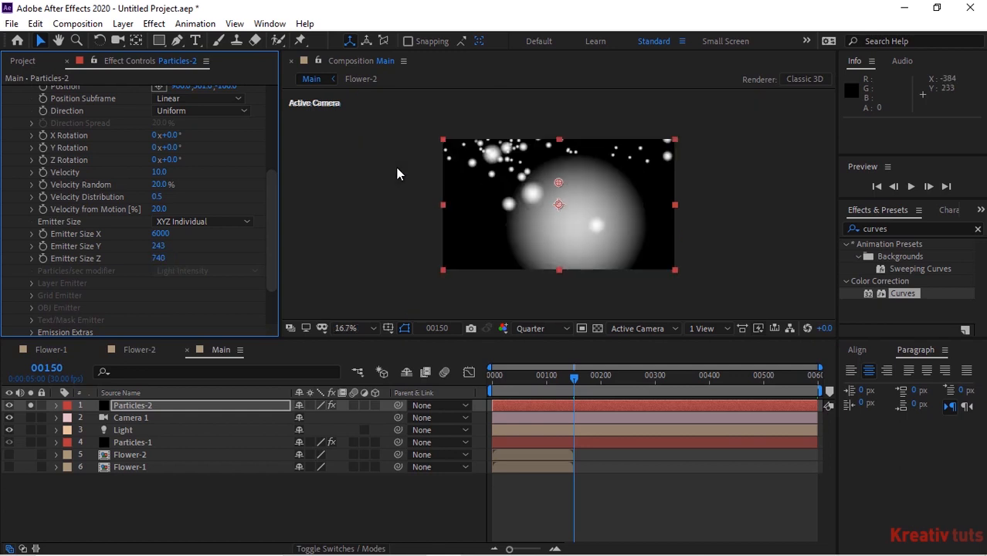
pyautogui.scroll(2, 396, 173)
pyautogui.scroll(-2, 397, 173)
pyautogui.scroll(2, 396, 173)
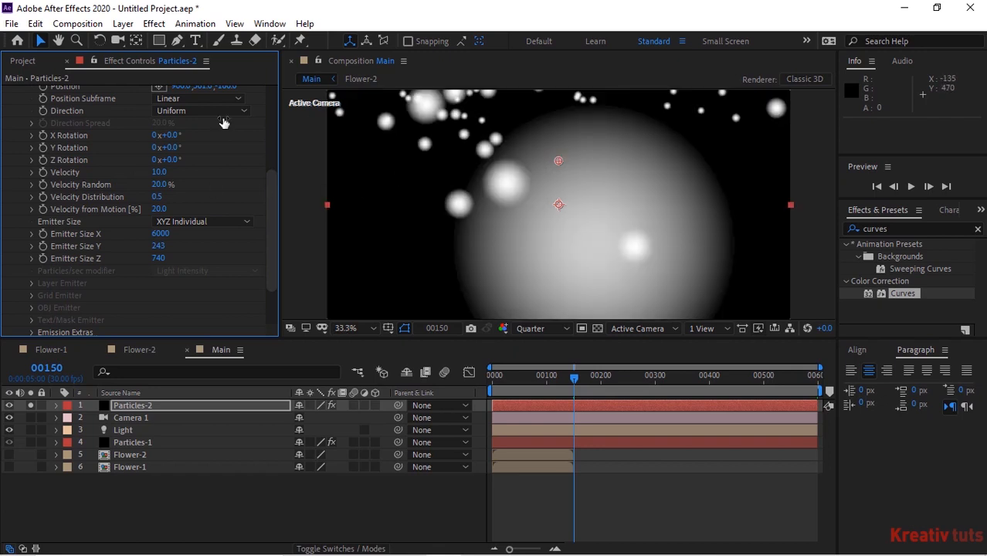
pyautogui.scroll(4, 270, 112)
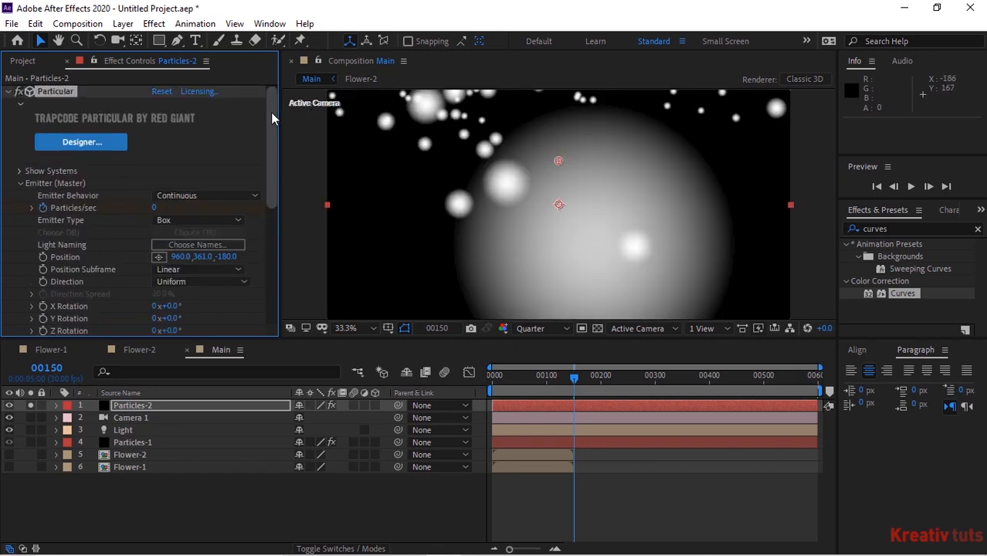
pyautogui.click(21, 184)
pyautogui.click(21, 195)
pyautogui.scroll(-3, 22, 202)
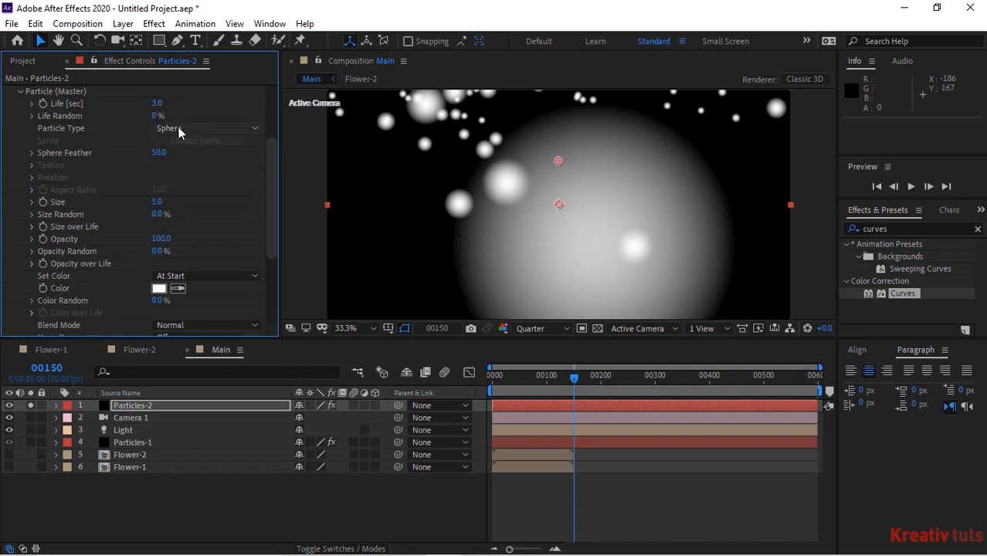
pyautogui.click(158, 103)
pyautogui.write('20')
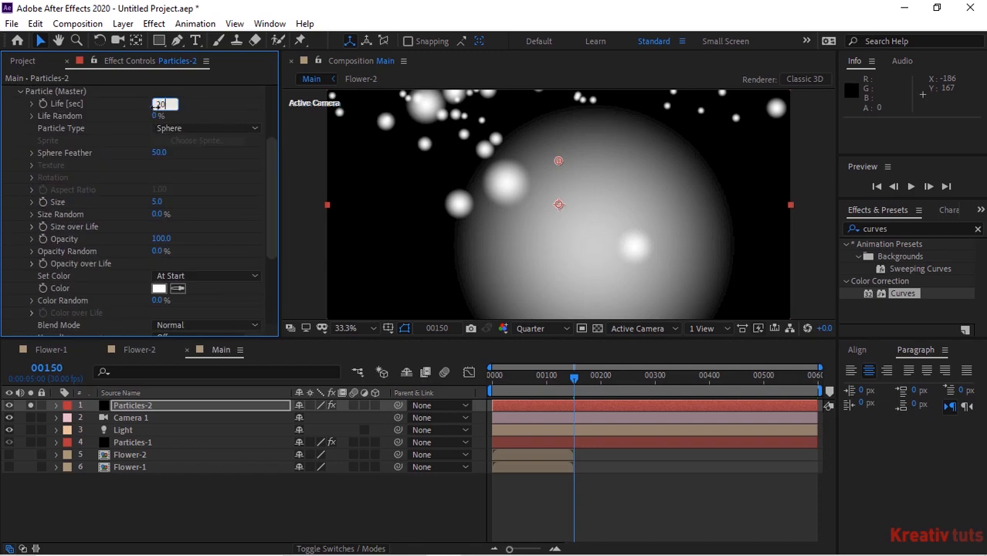
pyautogui.press('Return')
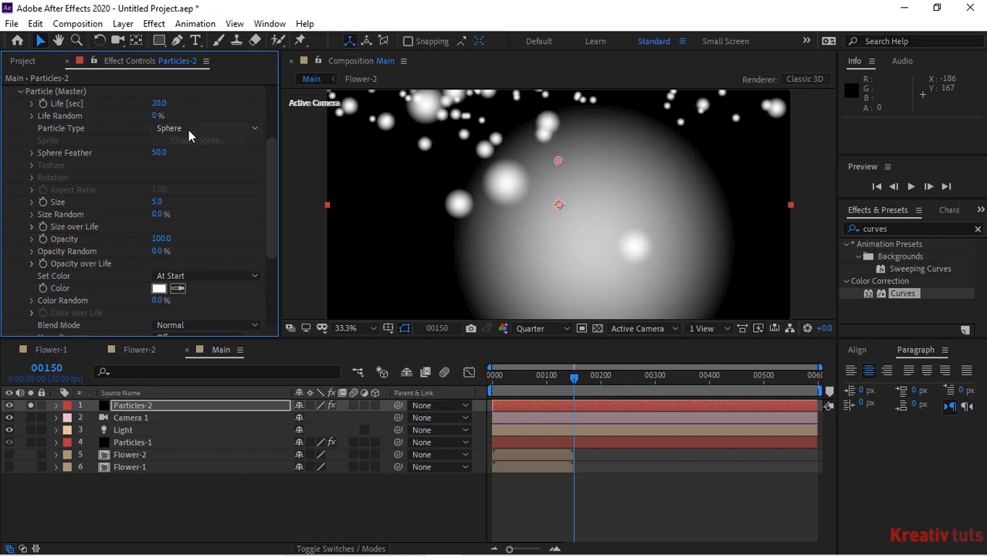
# - Set the Particle Type to Textured Polygon, using the Flower-1 layer as texture with Random - Still Frame time sampling
pyautogui.click(188, 129)
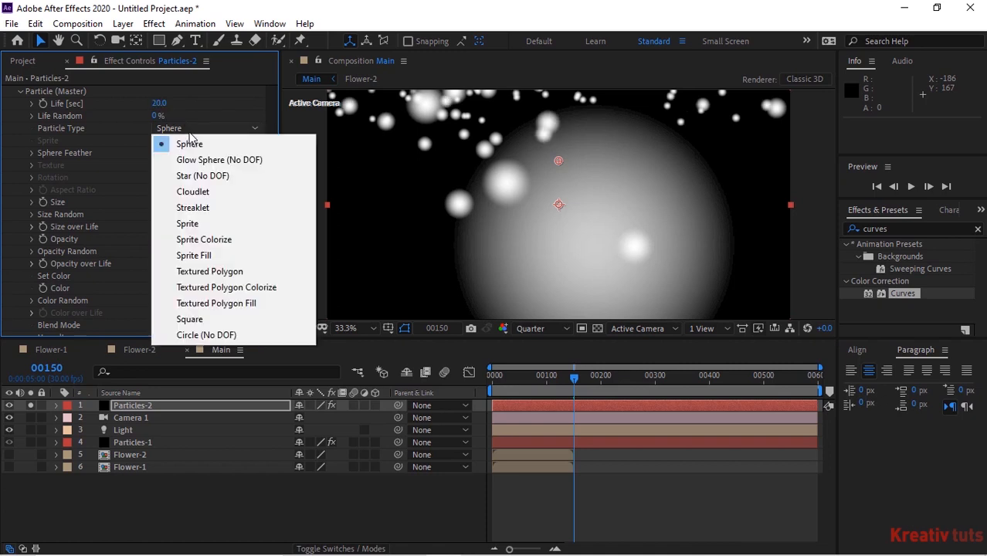
pyautogui.click(209, 272)
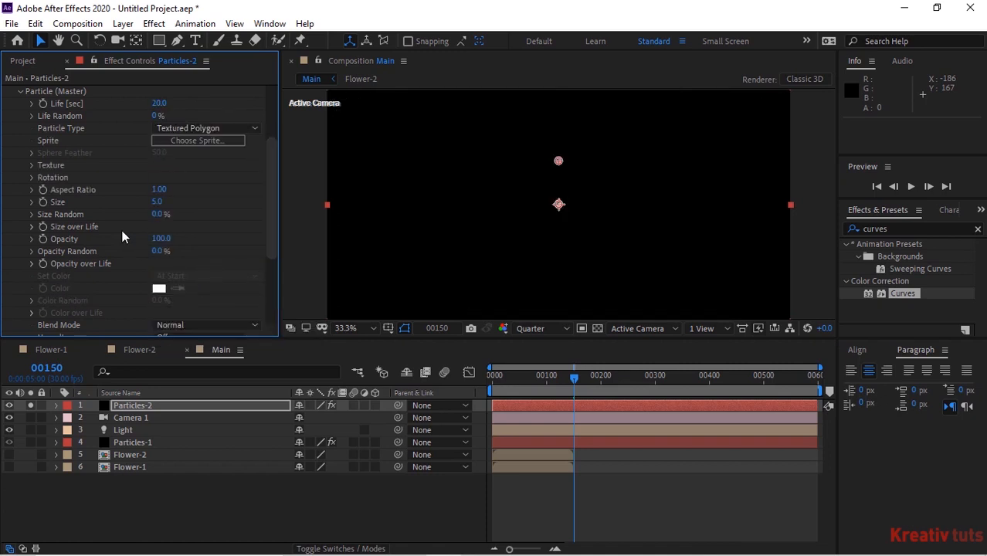
pyautogui.click(31, 165)
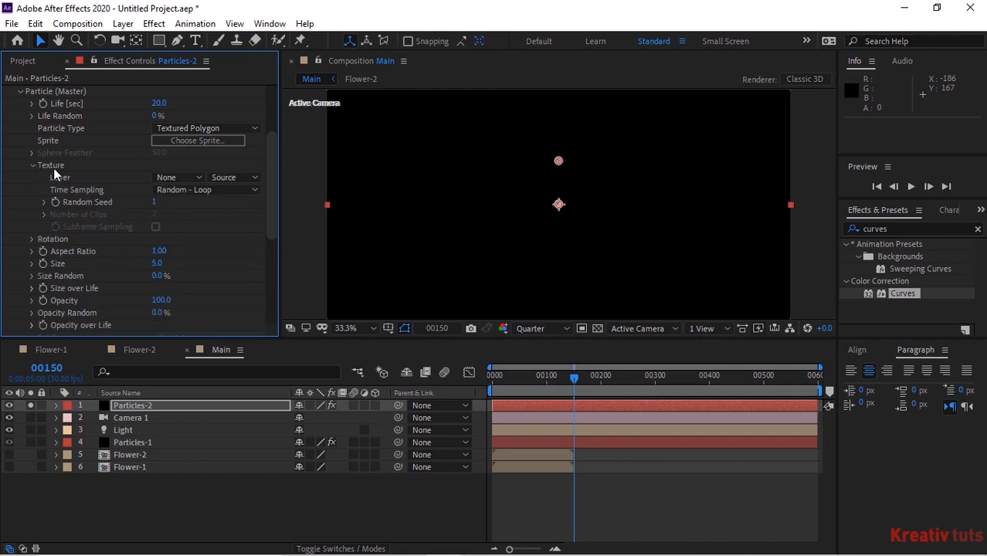
pyautogui.click(153, 179)
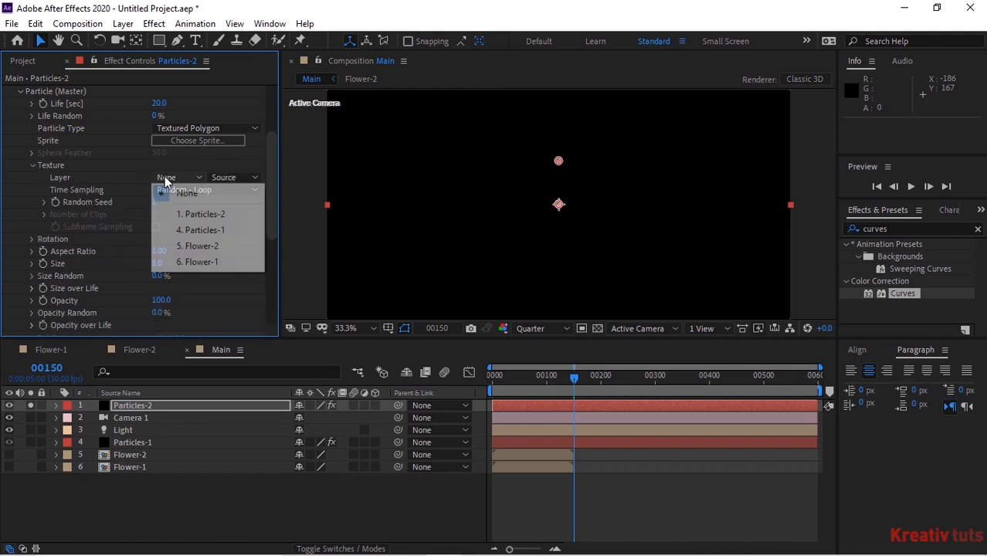
pyautogui.click(208, 260)
pyautogui.click(232, 189)
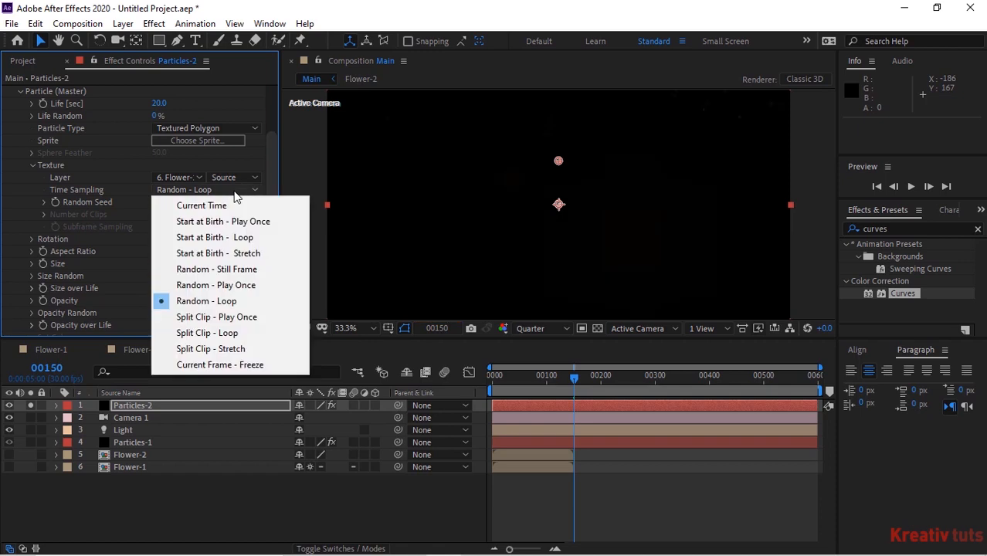
pyautogui.click(219, 268)
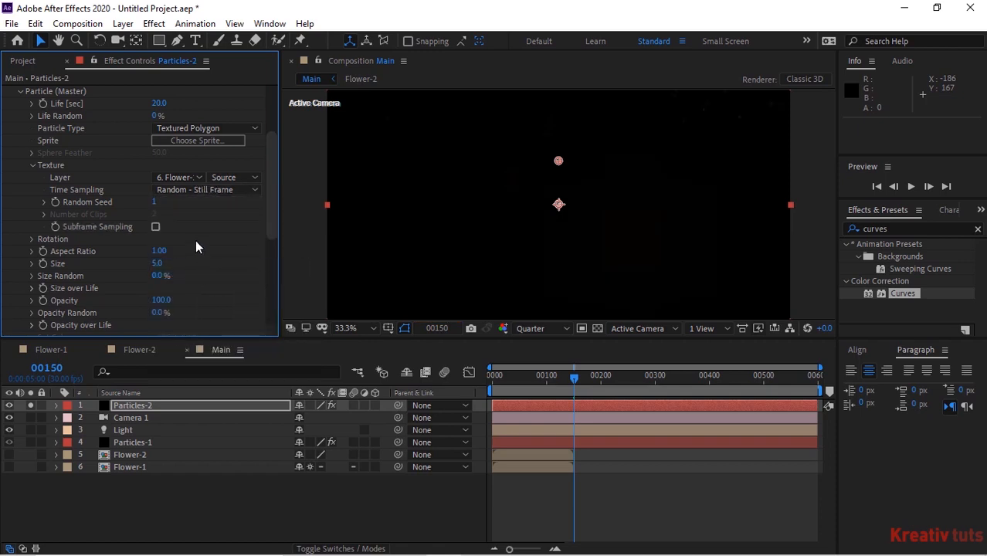
# - Set the particles' Random Rotation to 20, Rotation Speed X, Y and Z to 0.2, and Random Speed Rotate to 0.1
pyautogui.click(32, 238)
pyautogui.scroll(-1, 31, 238)
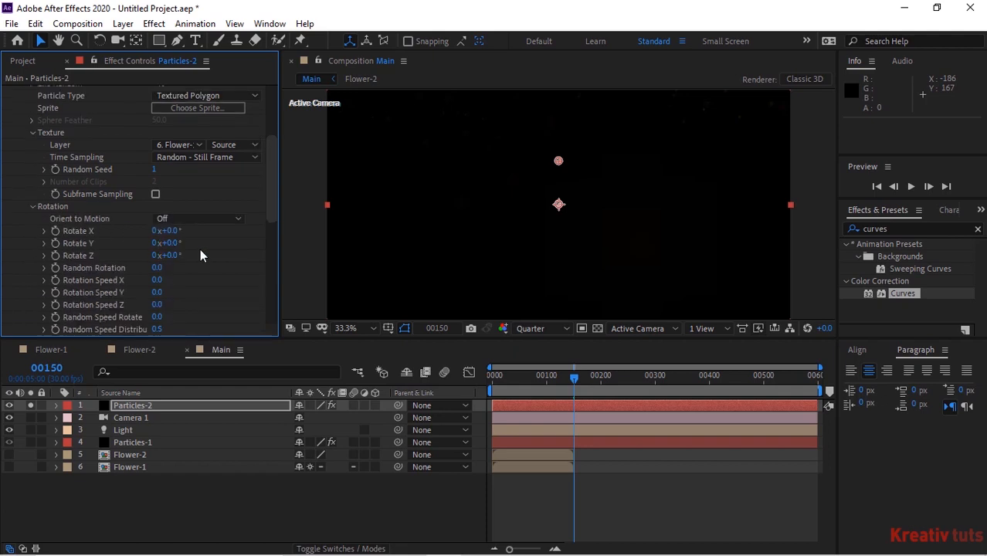
pyautogui.click(158, 267)
pyautogui.write('20')
pyautogui.press('Tab')
pyautogui.write('2')
pyautogui.press('Tab')
pyautogui.write('.2')
pyautogui.press('Tab')
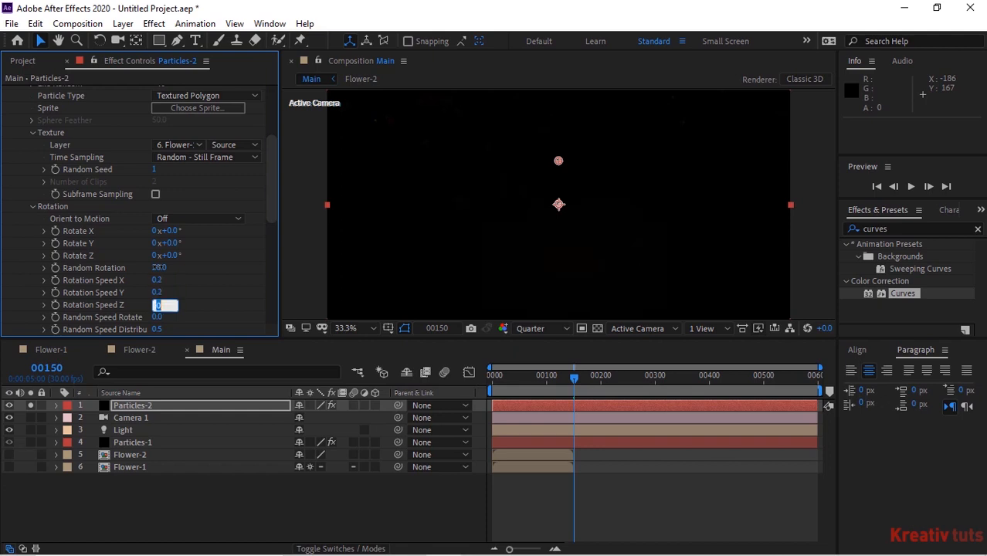
pyautogui.write('.2')
pyautogui.press('Tab')
pyautogui.write('.1')
pyautogui.press('Return')
pyautogui.click(33, 206)
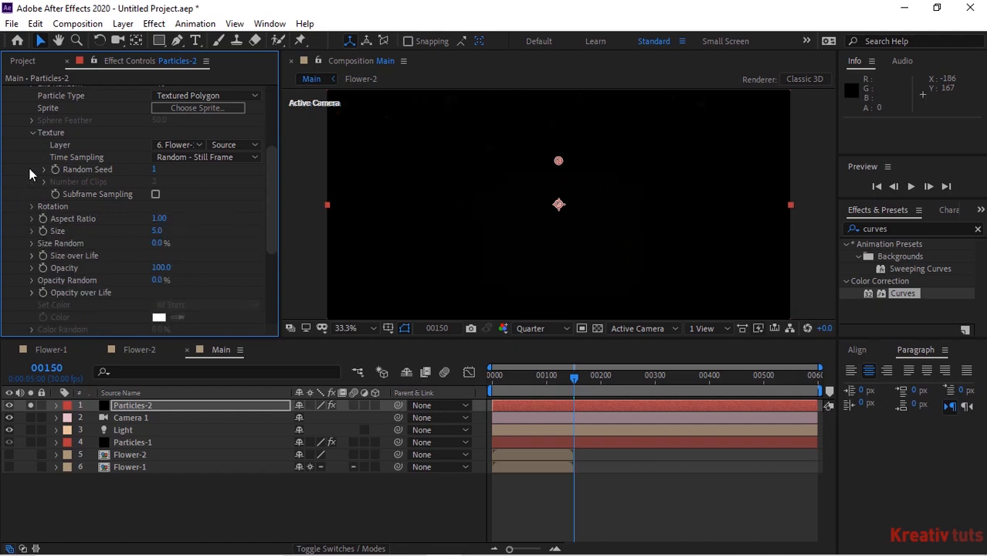
# - Set the Particles-2 particle Size to 10 and Size Random to 100%
pyautogui.click(33, 131)
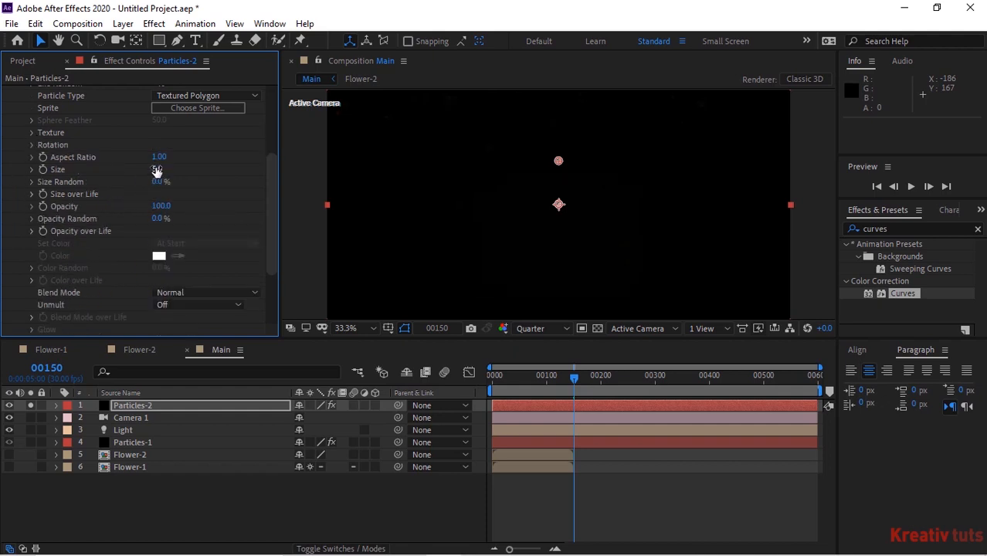
pyautogui.click(157, 169)
pyautogui.write('10')
pyautogui.press('Tab')
pyautogui.write('100')
pyautogui.press('Return')
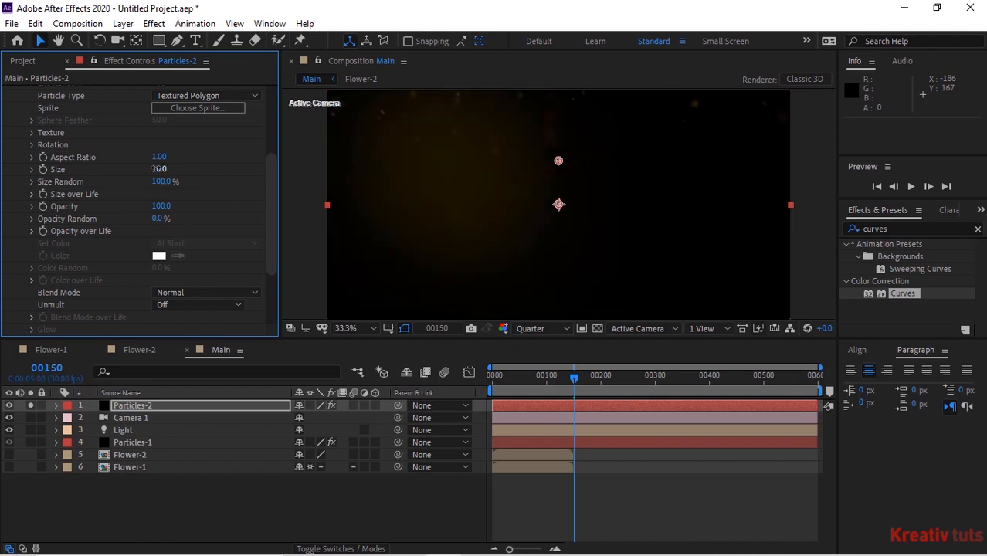
# - Move the Particles-2 layer directly below Camera 1 in the layer stack
pyautogui.press(',')
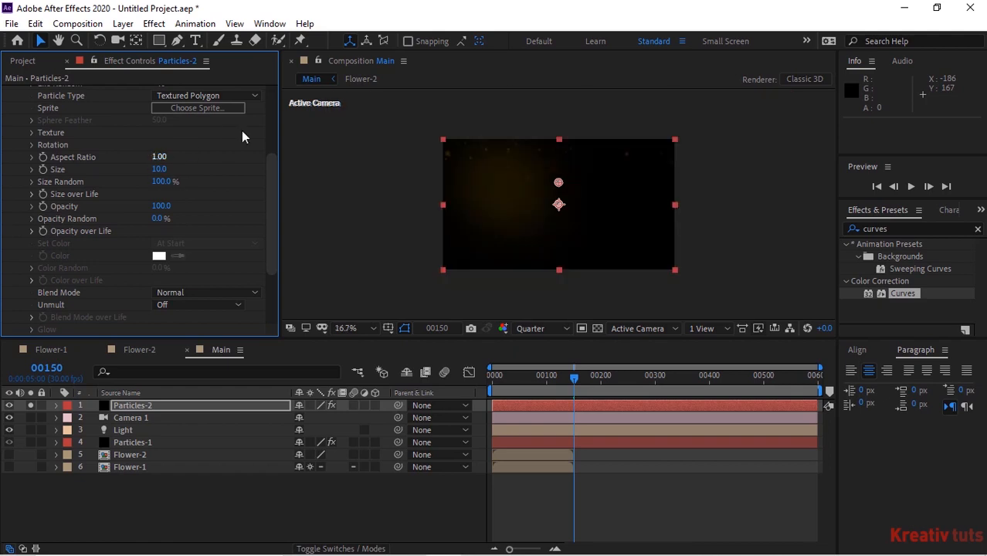
pyautogui.click(270, 134)
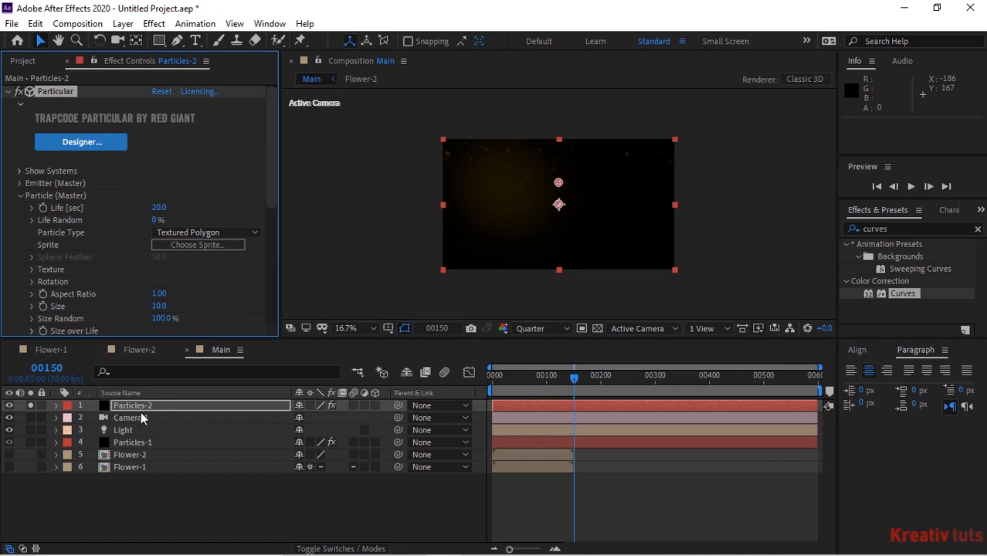
pyautogui.moveTo(147, 408); pyautogui.dragTo(147, 420)
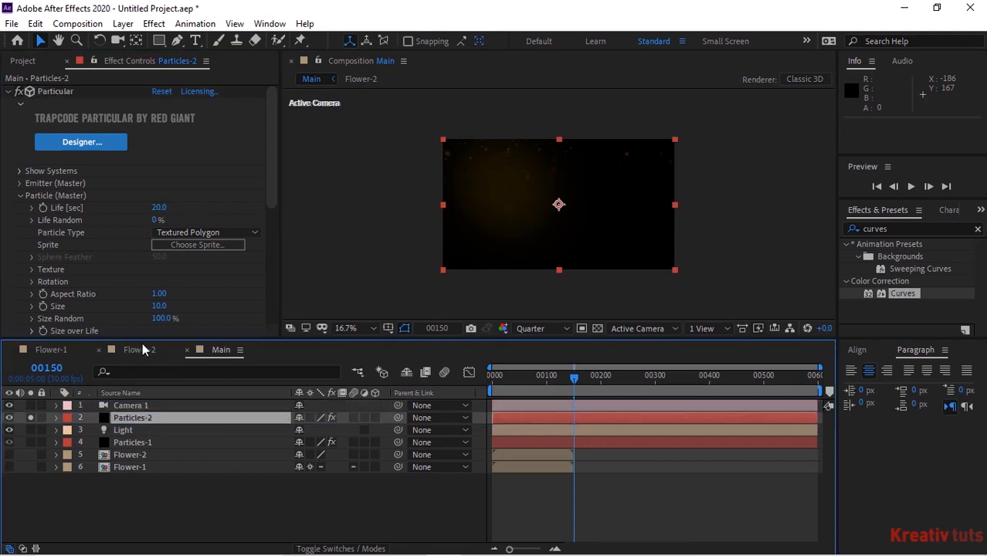
# - Set the Particles-2 physics Gravity to -1
pyautogui.click(20, 196)
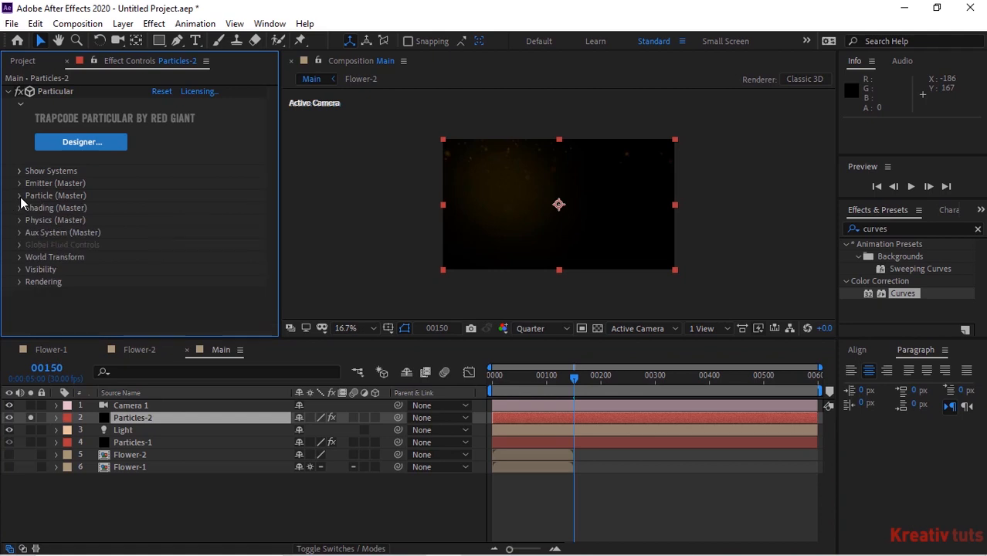
pyautogui.click(20, 209)
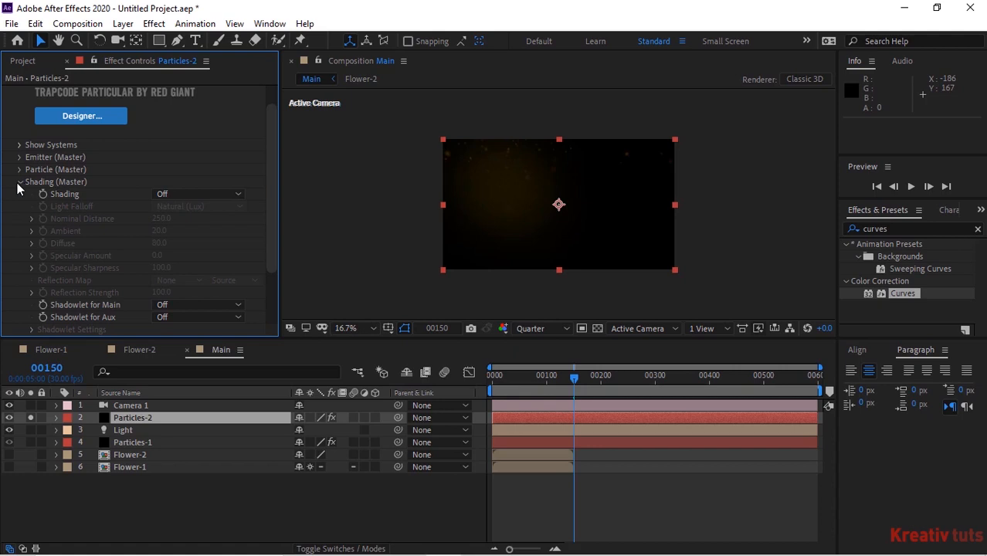
pyautogui.click(24, 182)
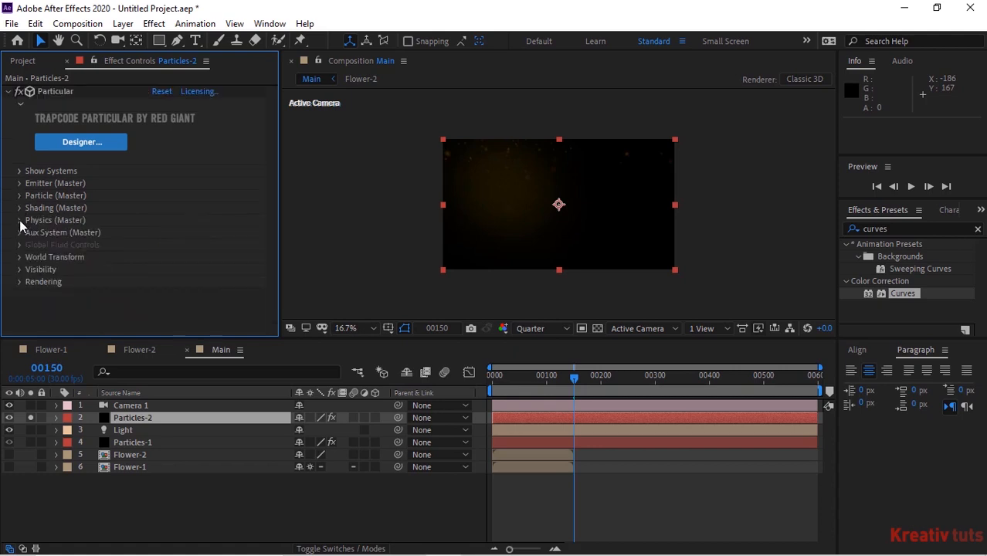
pyautogui.click(20, 220)
pyautogui.click(157, 244)
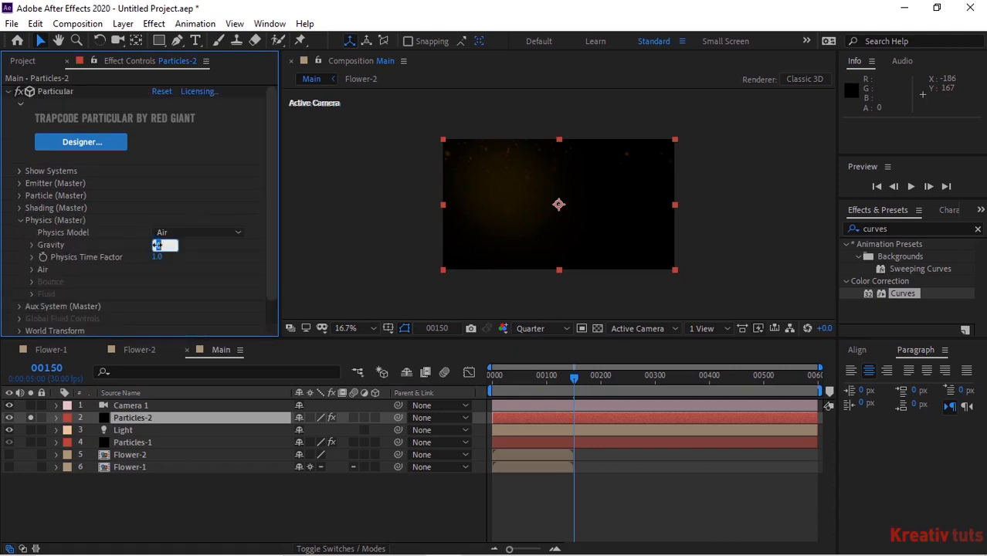
pyautogui.press('BackSpace')
pyautogui.write('-1')
pyautogui.press('Return')
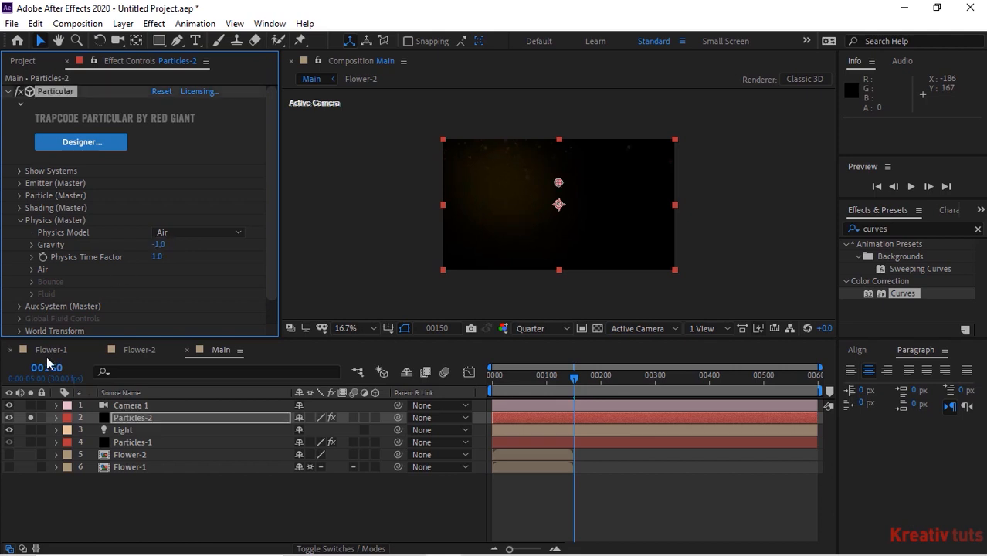
# - Keyframe the Physics Time Factor at its current value on frame 149 and at 0.2 on frame 150
pyautogui.click(47, 367)
pyautogui.write('140')
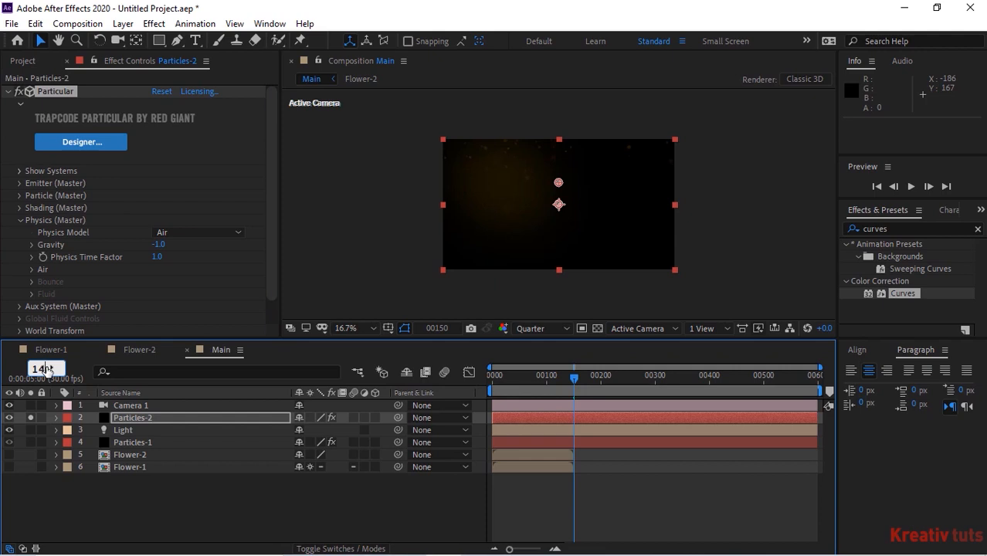
pyautogui.press('Return')
pyautogui.click(43, 257)
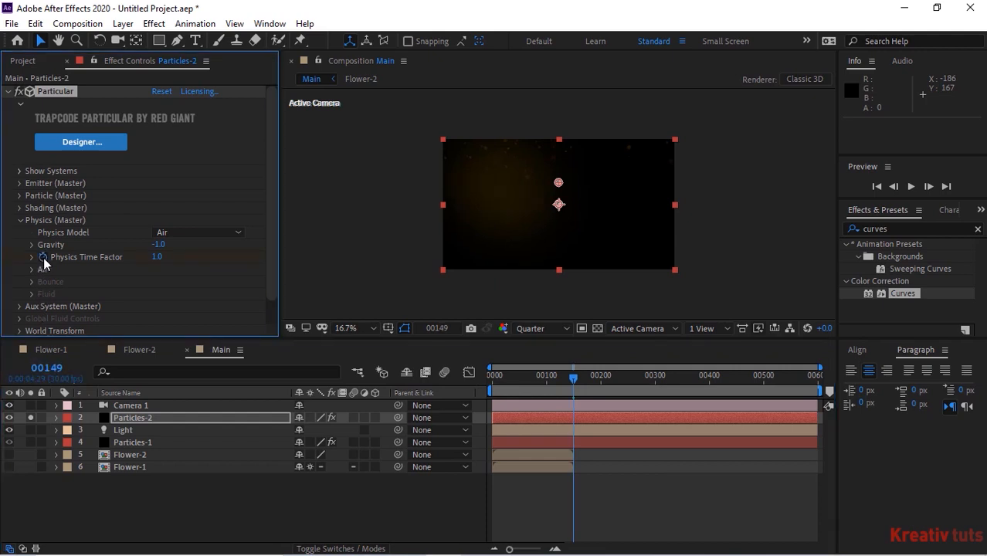
pyautogui.press('pagedown')
pyautogui.click(156, 256)
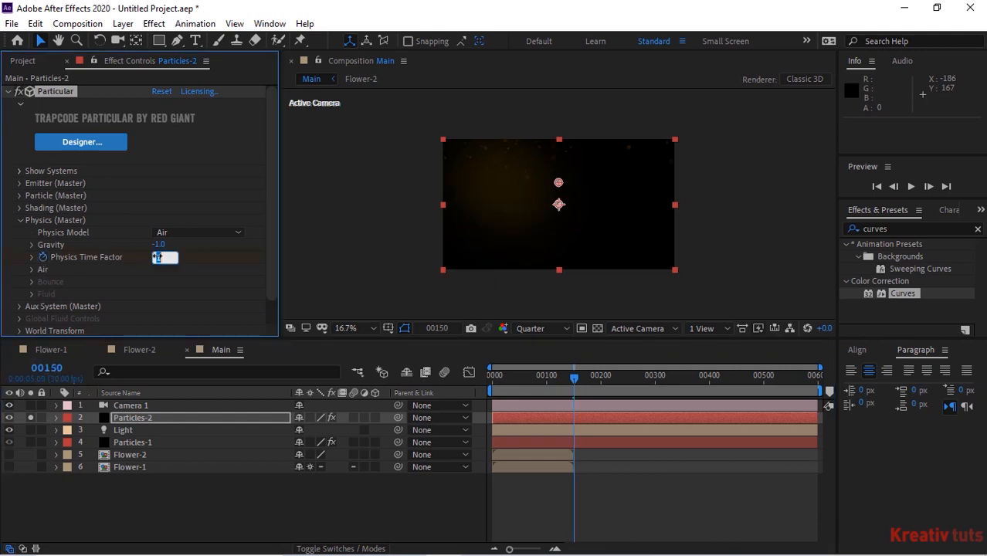
pyautogui.write('2')
pyautogui.press('Return')
# - At frame 299, set the Air physics Spin Amplitude to 25 and Spin Frequency to 6
pyautogui.click(653, 377)
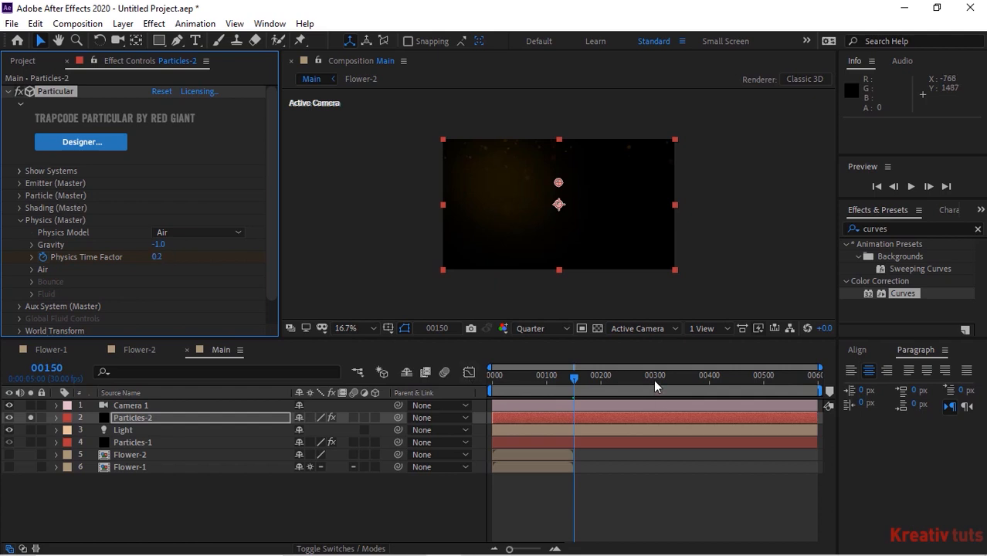
pyautogui.click(31, 269)
pyautogui.scroll(-2, 31, 269)
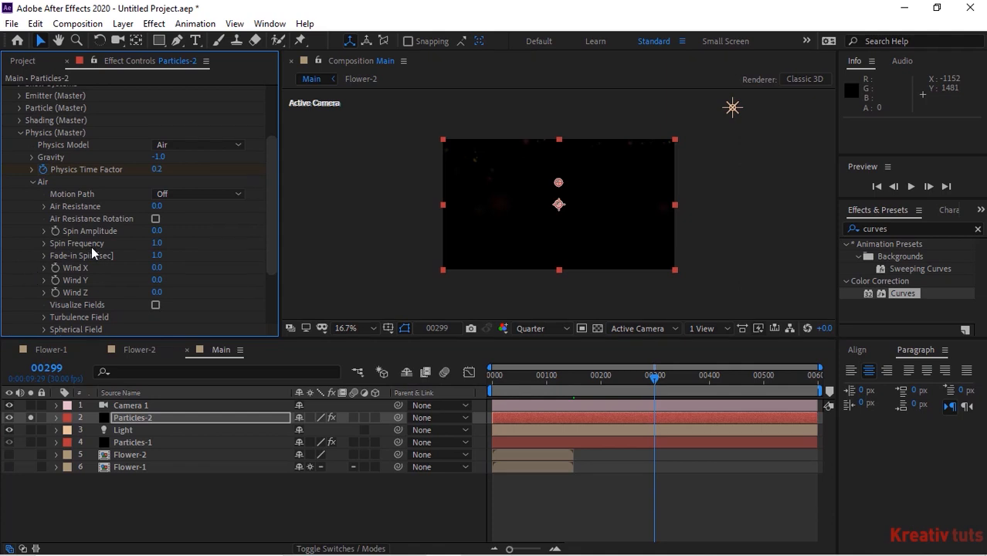
pyautogui.click(158, 244)
pyautogui.press('Return')
pyautogui.click(158, 231)
pyautogui.write('25')
pyautogui.press('Tab')
pyautogui.write('6')
pyautogui.press('Return')
# - Set the Turbulence Field's Affect Position to 400 and its Scale to 5
pyautogui.click(44, 318)
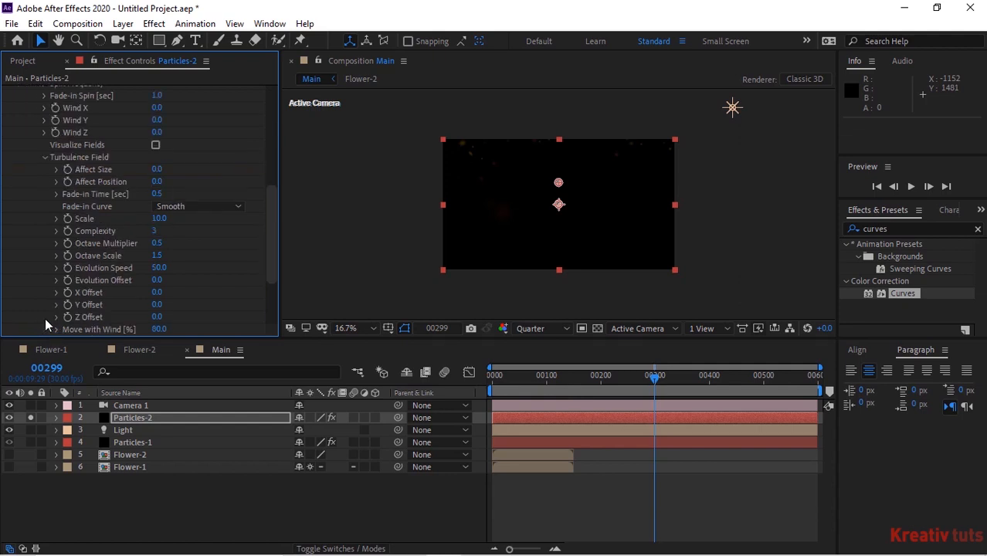
pyautogui.click(157, 181)
pyautogui.write('450')
pyautogui.click(158, 220)
pyautogui.write('6')
pyautogui.press('Return')
# - Turn off solo on the Particles-2 layer and set the composition preview resolution to Full
pyautogui.click(309, 466)
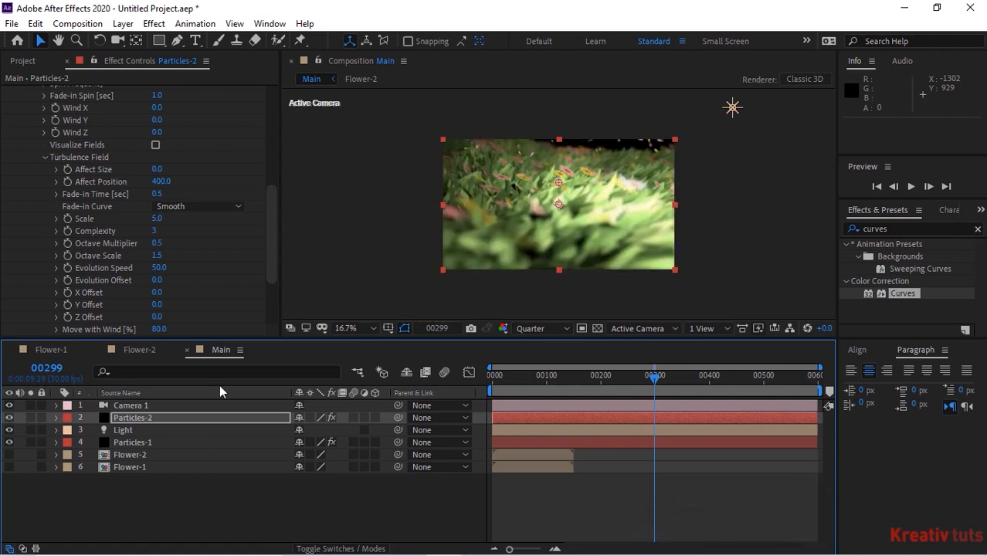
pyautogui.click(531, 328)
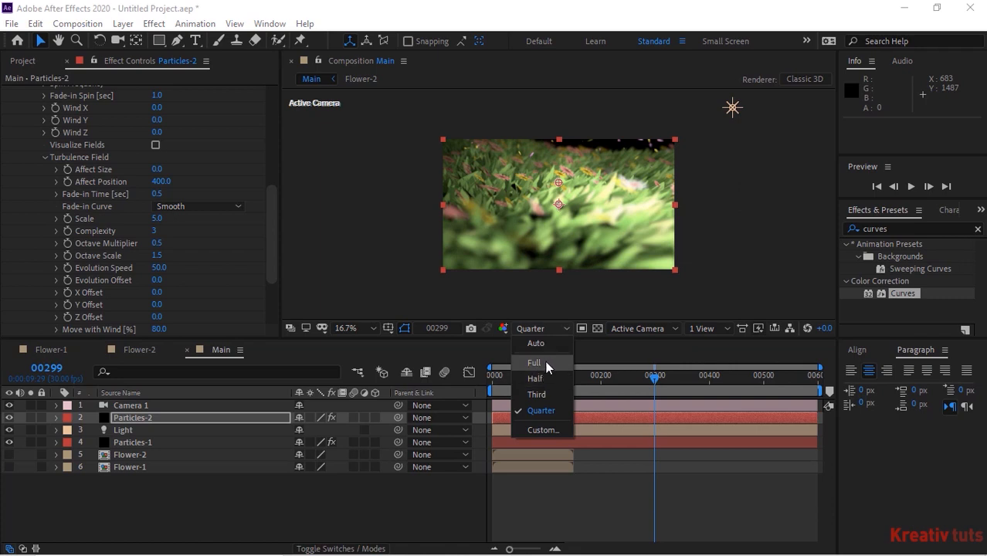
pyautogui.click(545, 362)
pyautogui.press('.')
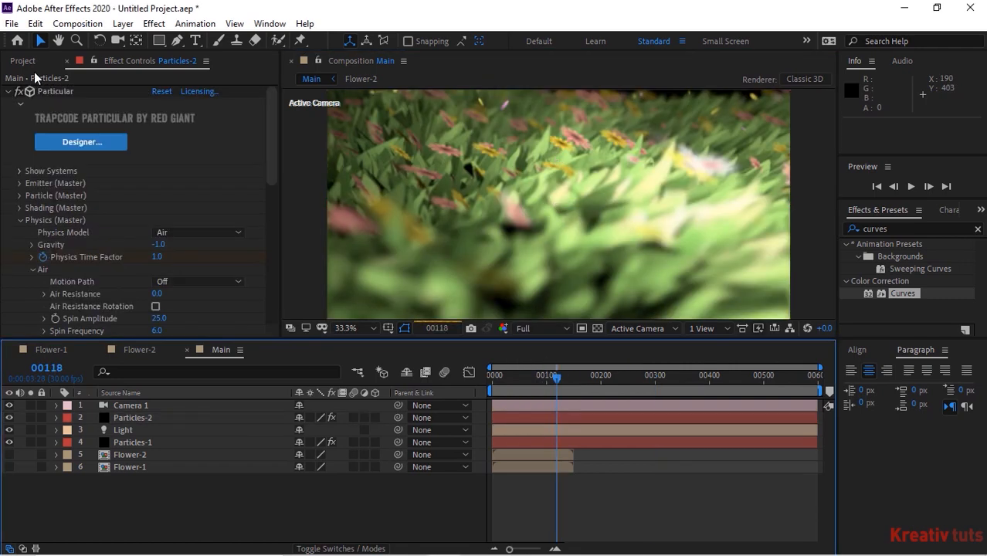
# - Create a new composition named Final with the existing 1920 x 1080, 30 fps, 600-frame settings
pyautogui.click(30, 61)
pyautogui.click(79, 284)
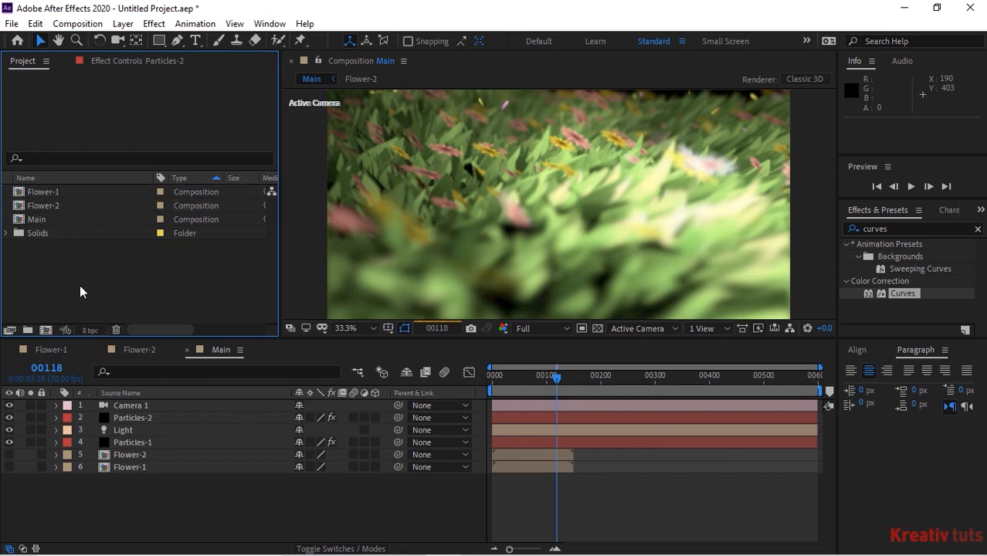
pyautogui.hotkey('ctrl', 'n')
pyautogui.write('Final')
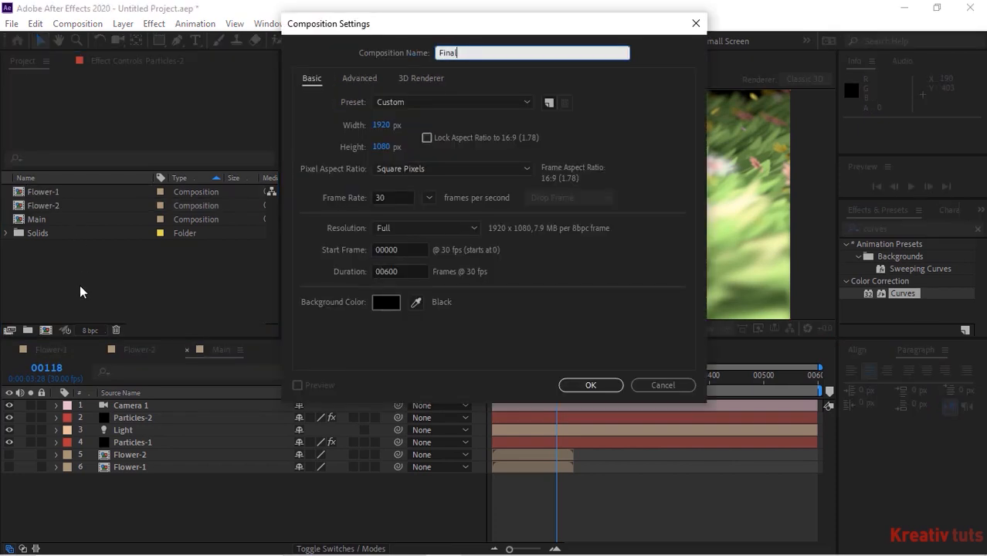
pyautogui.press('Return')
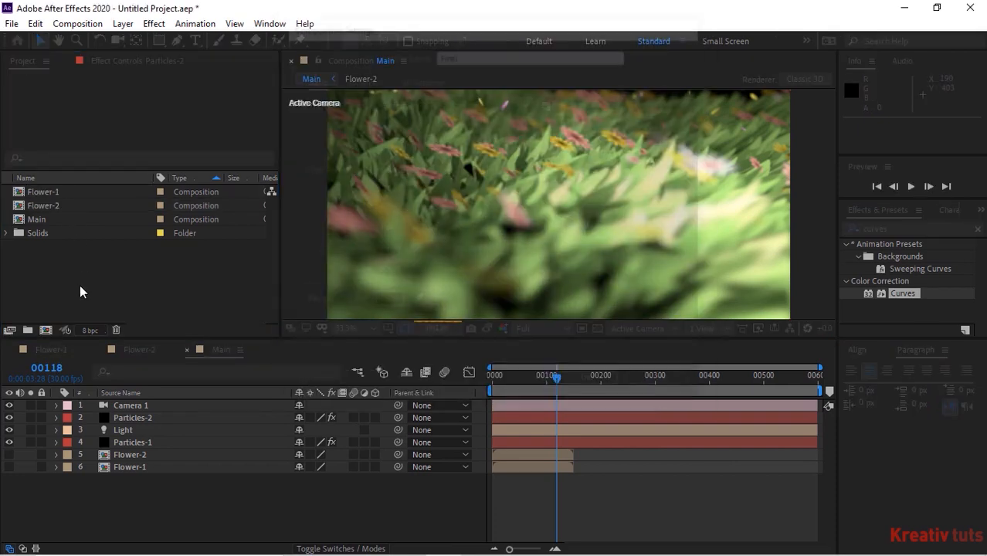
# - Place the Main composition in the Final timeline and preview frame 184 at Quarter resolution
pyautogui.click(52, 232)
pyautogui.moveTo(52, 232); pyautogui.dragTo(96, 408)
pyautogui.click(525, 329)
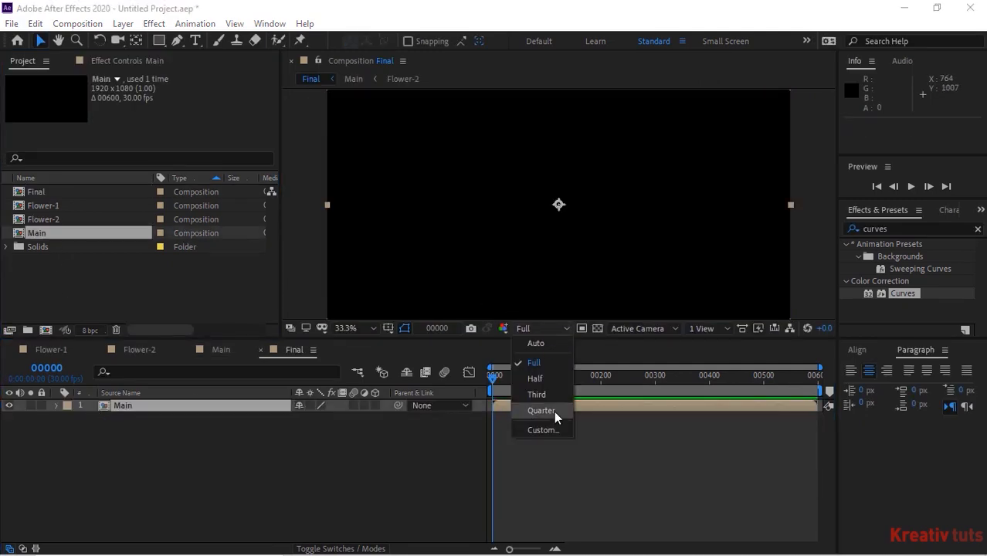
pyautogui.click(554, 411)
pyautogui.click(592, 377)
pyautogui.click(270, 467)
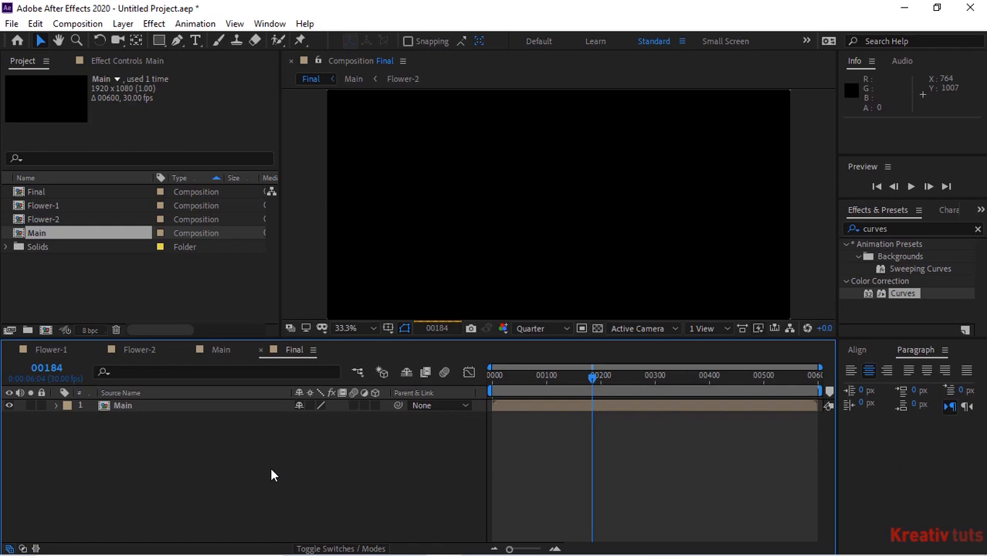
# - Add an adjustment layer above Main in the Final composition and rename it CC
pyautogui.rightClick(239, 461)
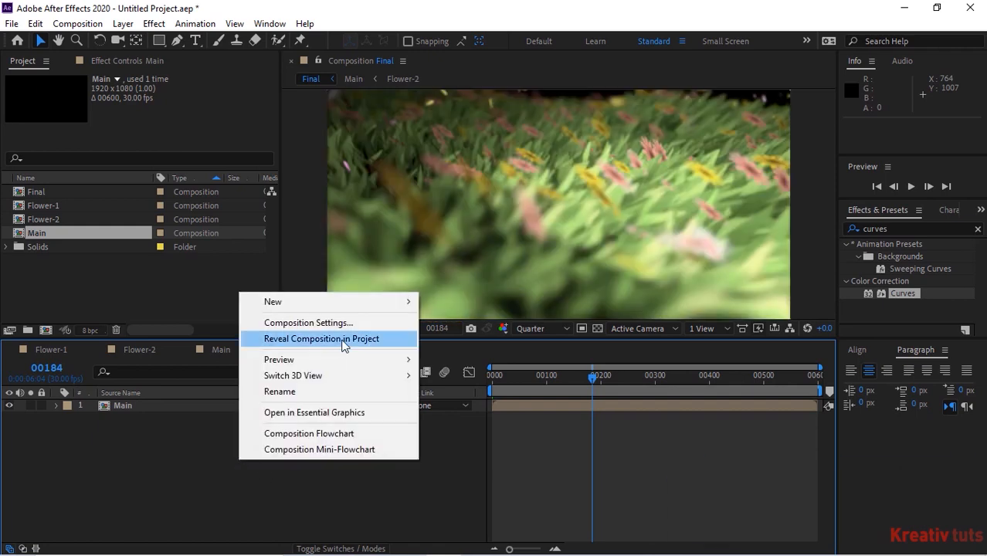
pyautogui.moveTo(381, 304)
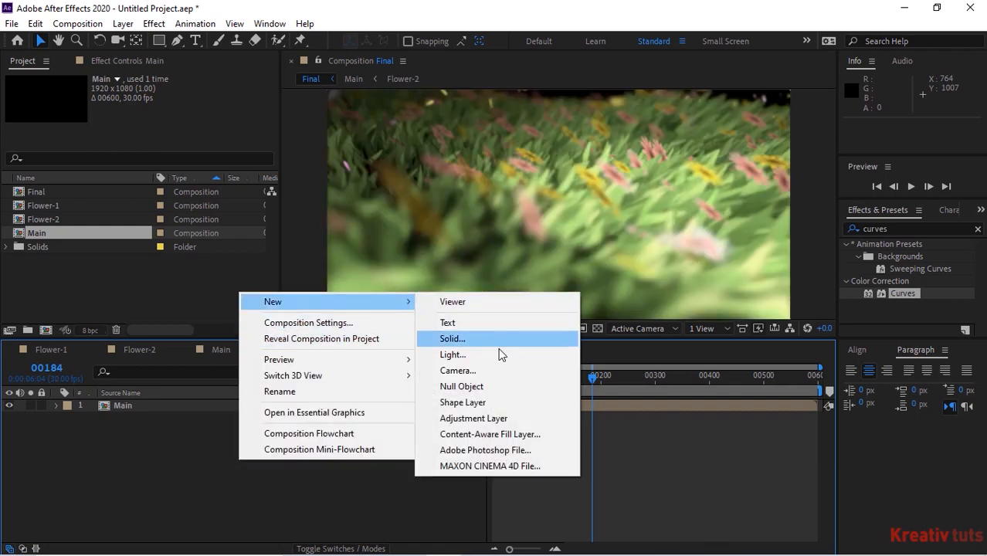
pyautogui.click(485, 417)
pyautogui.click(189, 406)
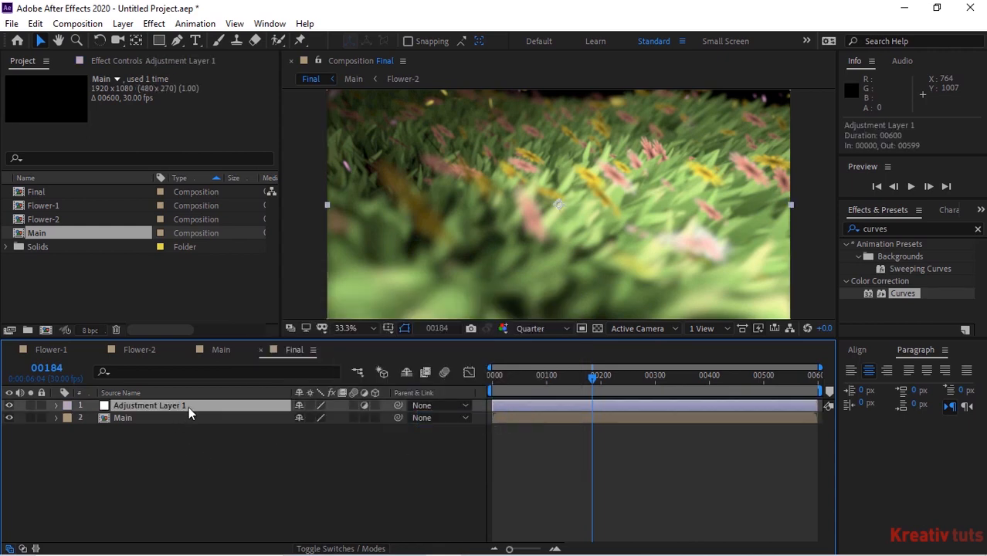
pyautogui.press('Return')
pyautogui.write('CC')
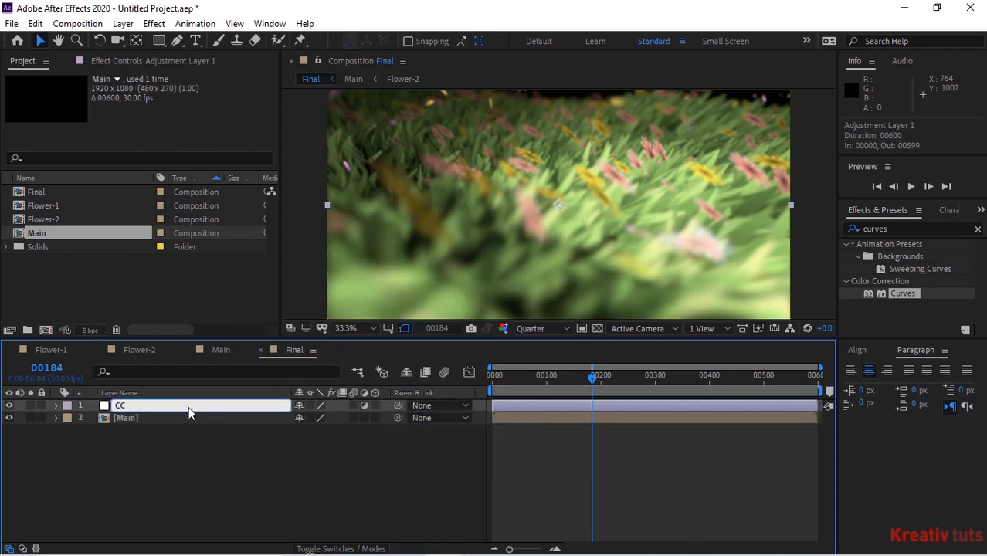
pyautogui.press('Return')
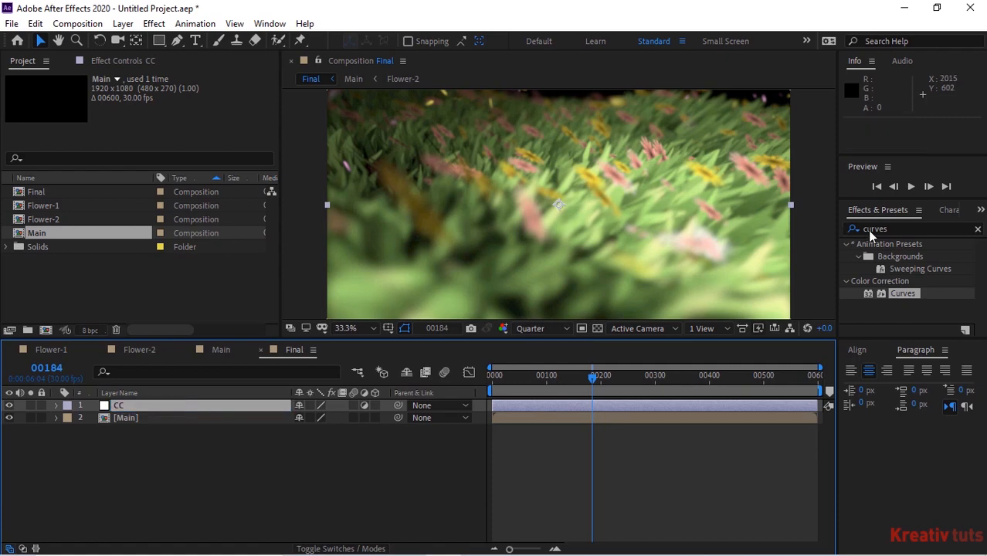
# - Find the Color Balance effect and apply it to the CC adjustment layer
pyautogui.click(898, 228)
pyautogui.write('co')
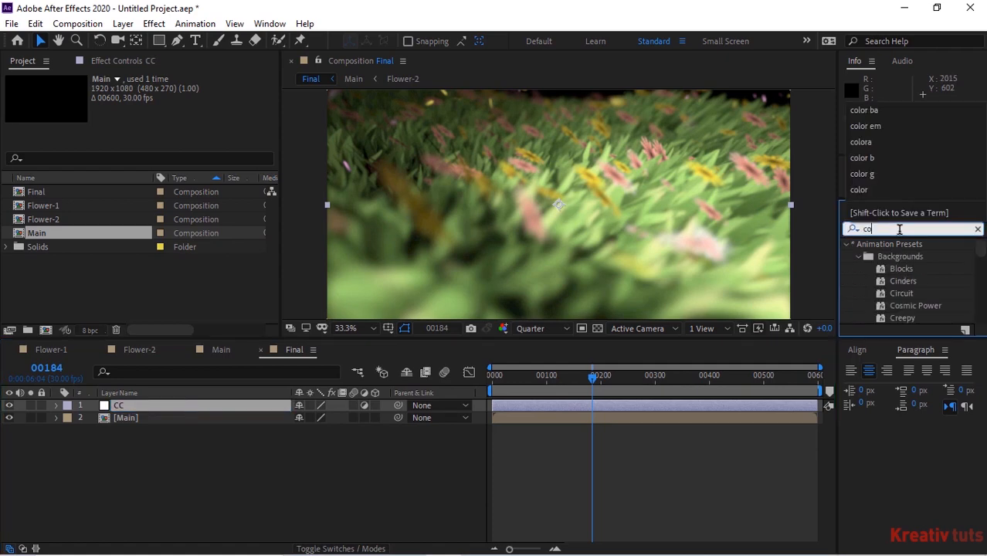
pyautogui.write('lor ba')
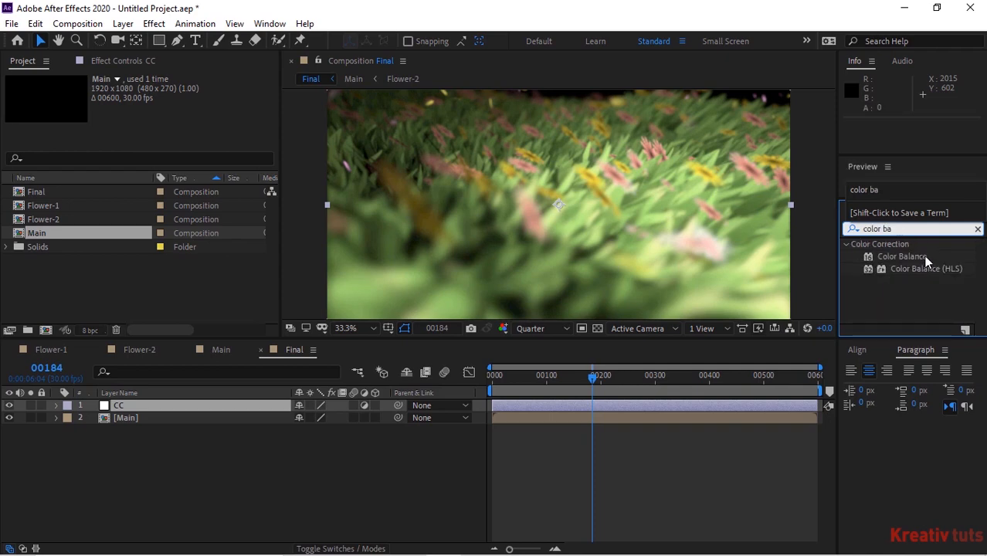
pyautogui.moveTo(923, 258); pyautogui.dragTo(278, 411)
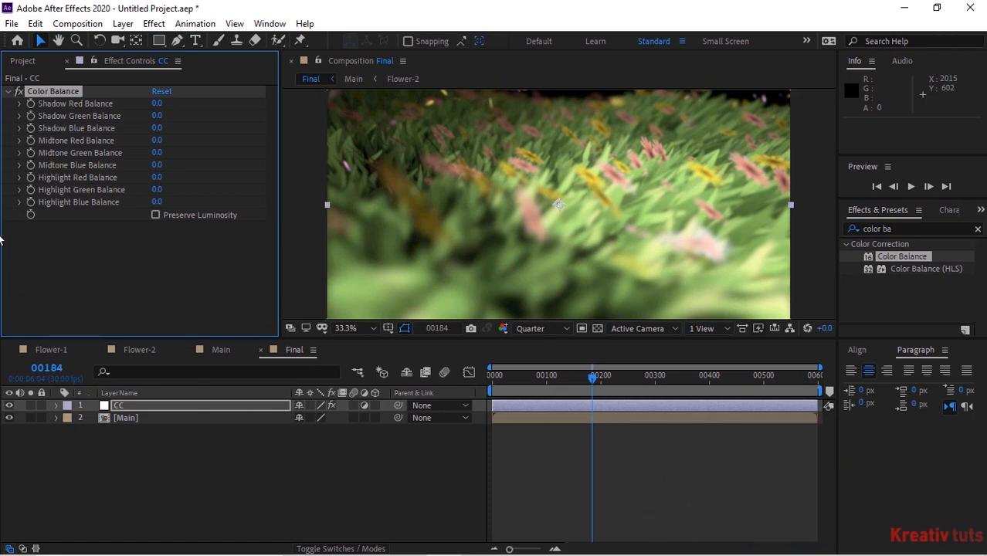
# - Set the Color Balance Highlight Red Balance to -70, Highlight Green Balance to 3 and Highlight Blue Balance to -100
pyautogui.click(158, 179)
pyautogui.write('-70')
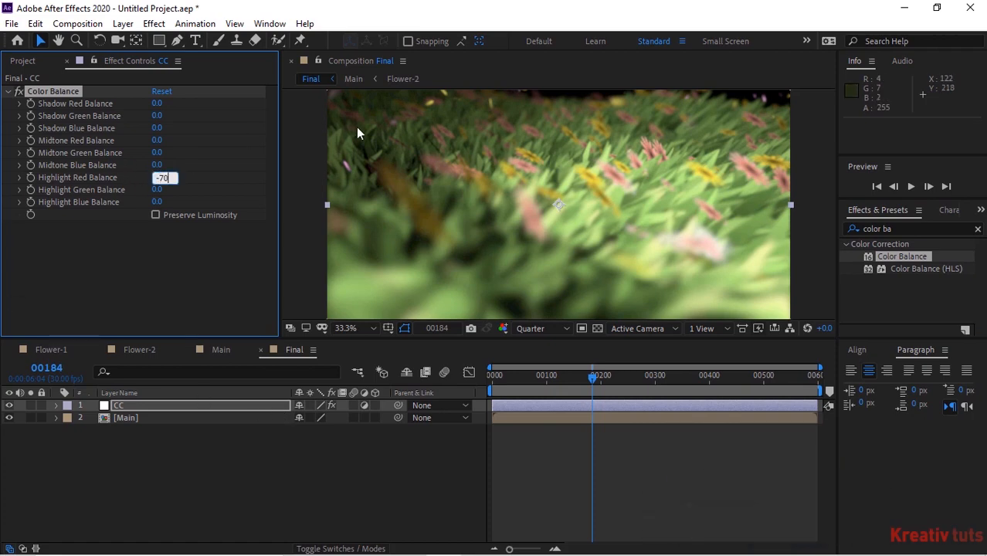
pyautogui.press('Tab')
pyautogui.write('3')
pyautogui.press('Tab')
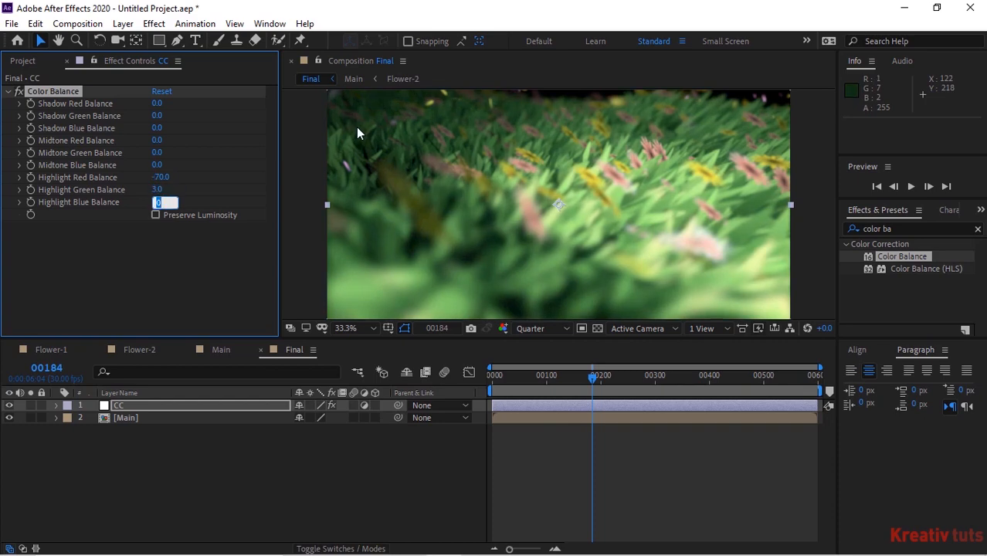
pyautogui.write('-100')
pyautogui.press('Return')
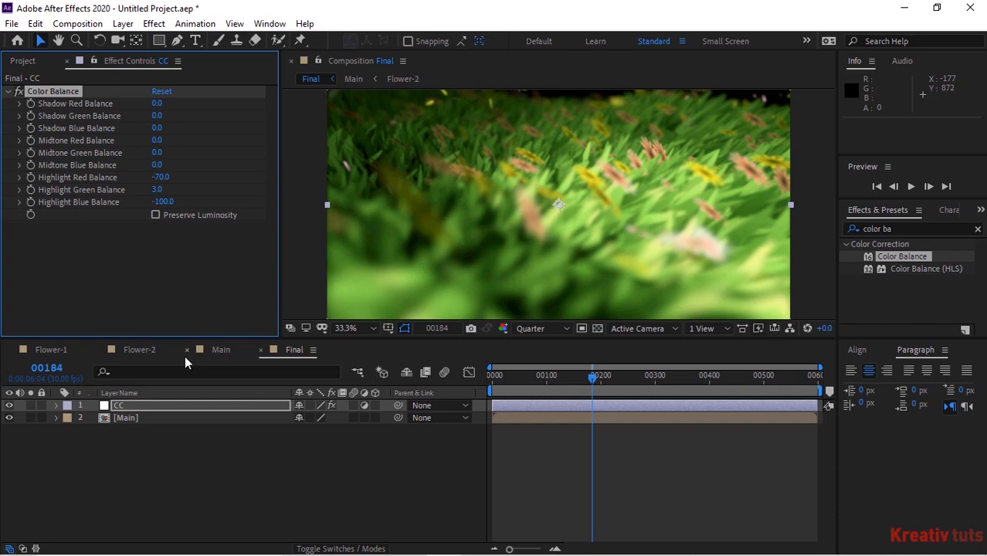
pyautogui.click(8, 91)
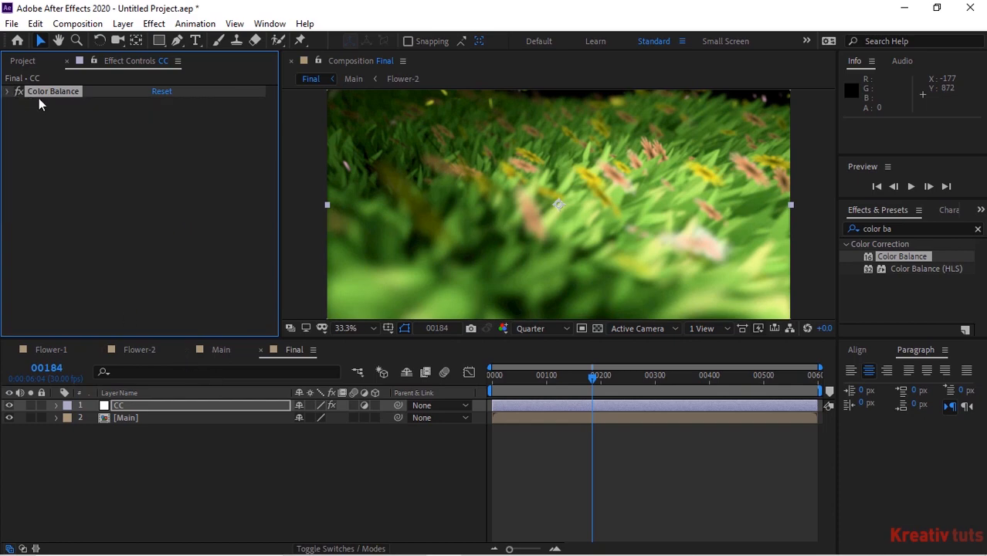
# - Apply the Curves effect to the CC layer and pull the upper part of its RGB curve slightly below the diagonal
pyautogui.doubleClick(905, 226)
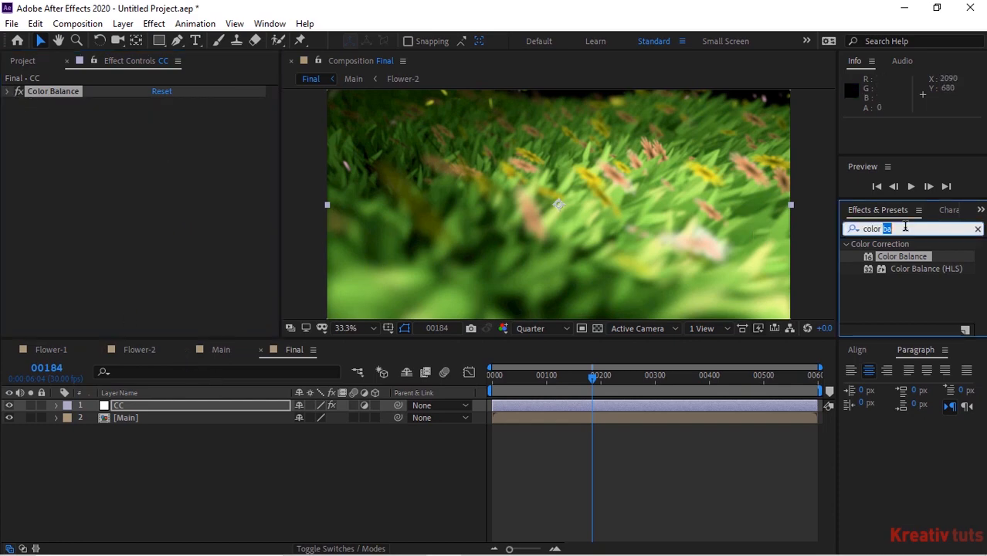
pyautogui.hotkey('ctrl', 'a')
pyautogui.press('BackSpace')
pyautogui.write('curve')
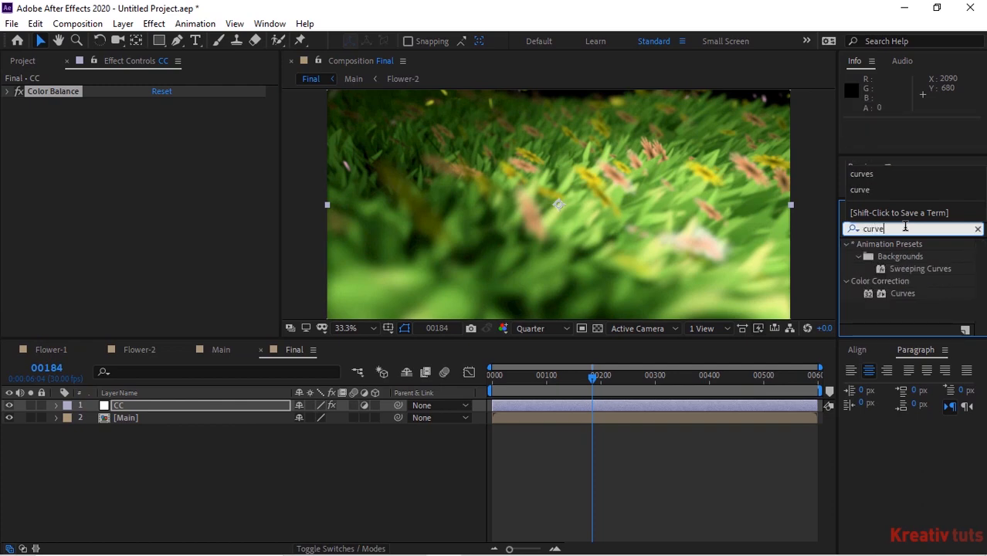
pyautogui.write('s')
pyautogui.click(901, 296)
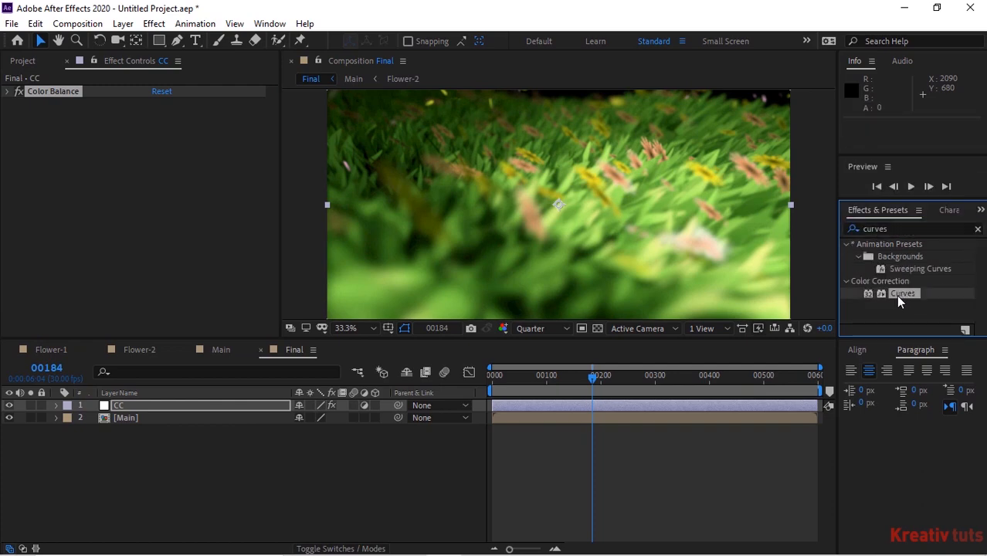
pyautogui.moveTo(900, 295); pyautogui.dragTo(168, 210)
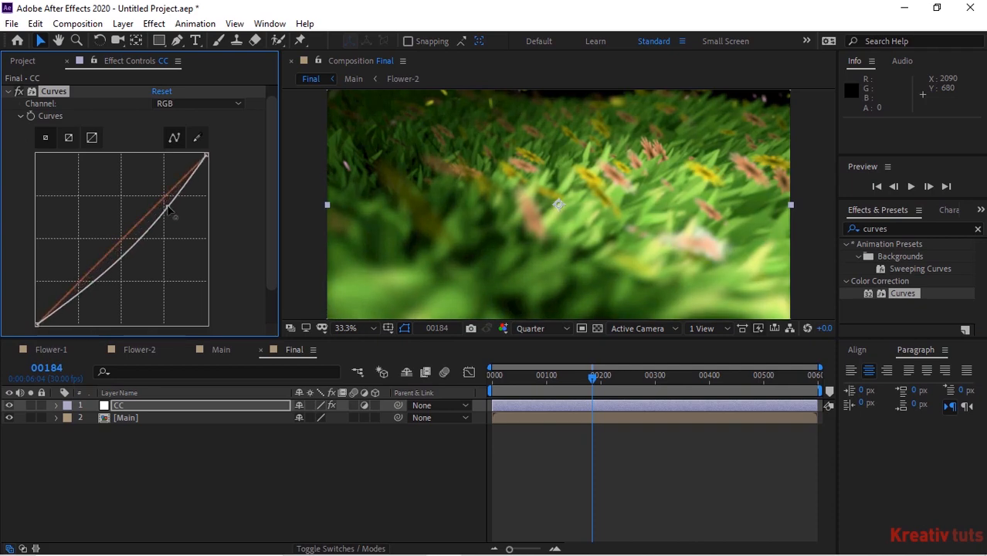
# - Raise the lower part of the RGB curve slightly above the diagonal and collapse the Curves effect
pyautogui.moveTo(80, 291); pyautogui.dragTo(72, 280)
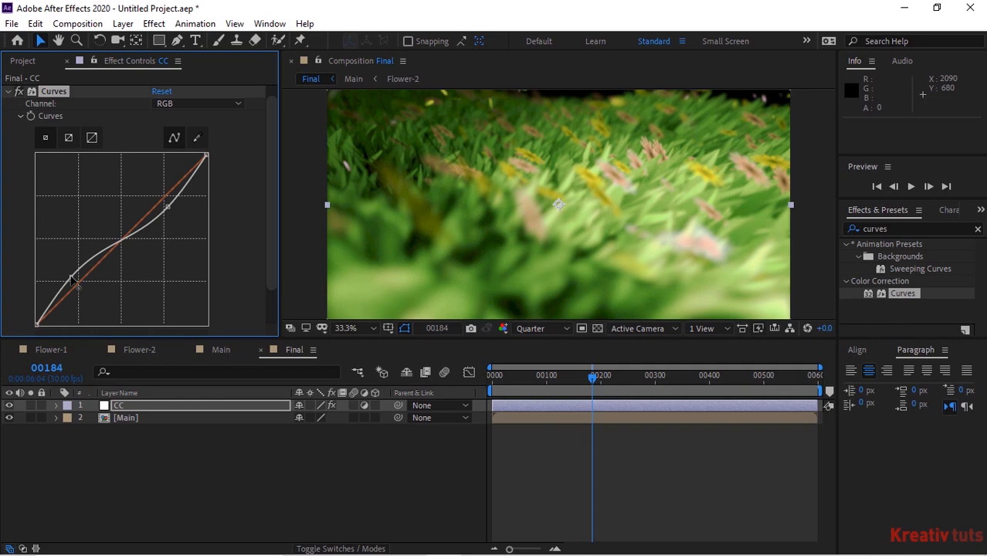
pyautogui.moveTo(71, 277); pyautogui.dragTo(71, 280)
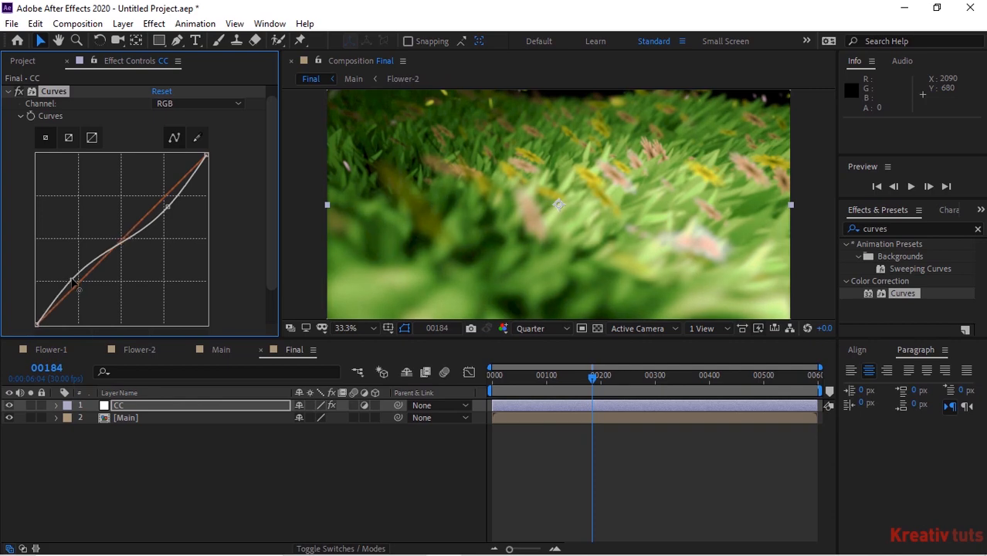
pyautogui.click(8, 92)
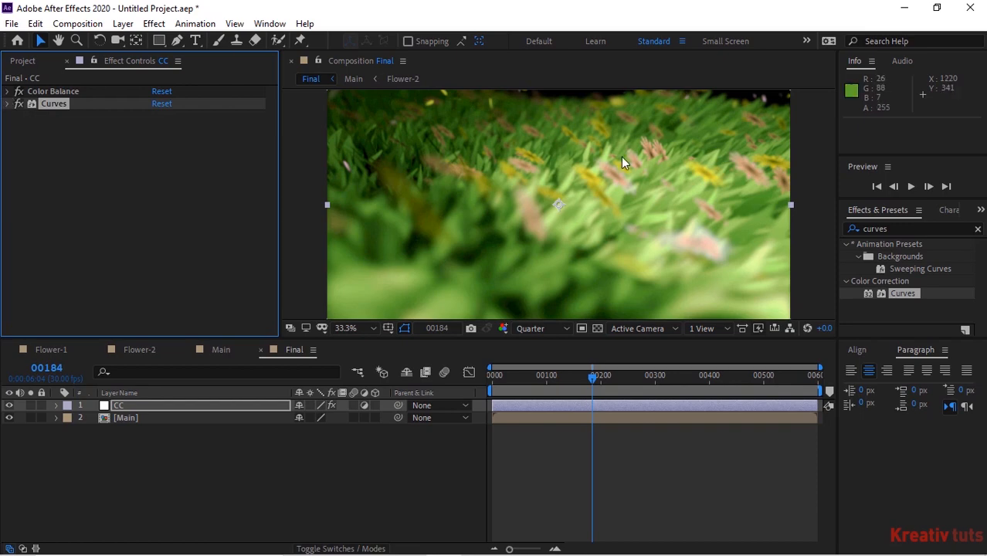
# - Apply the Hue/Saturation effect to the CC layer and adjust its Master Hue and Master Saturation
pyautogui.click(897, 228)
pyautogui.write('hue')
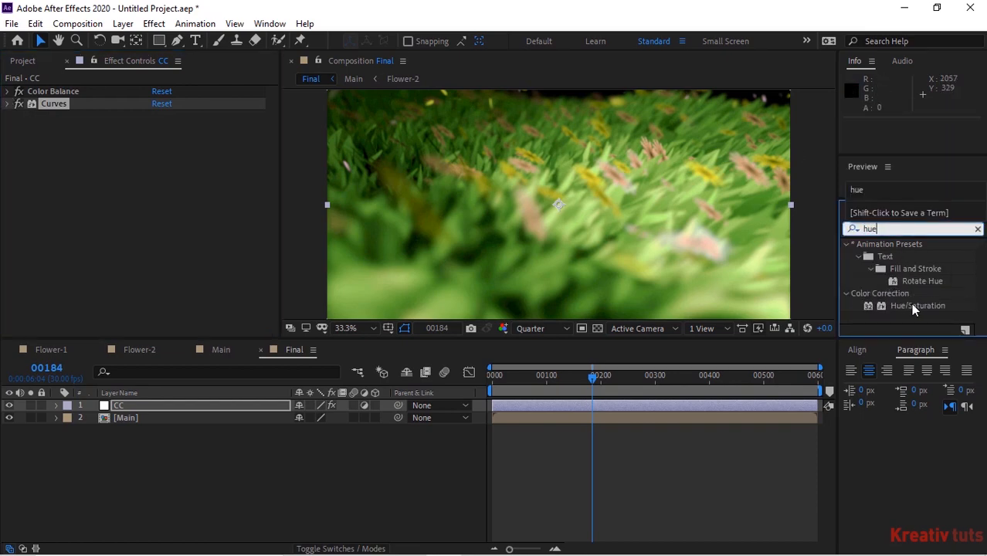
pyautogui.moveTo(912, 305); pyautogui.dragTo(135, 200)
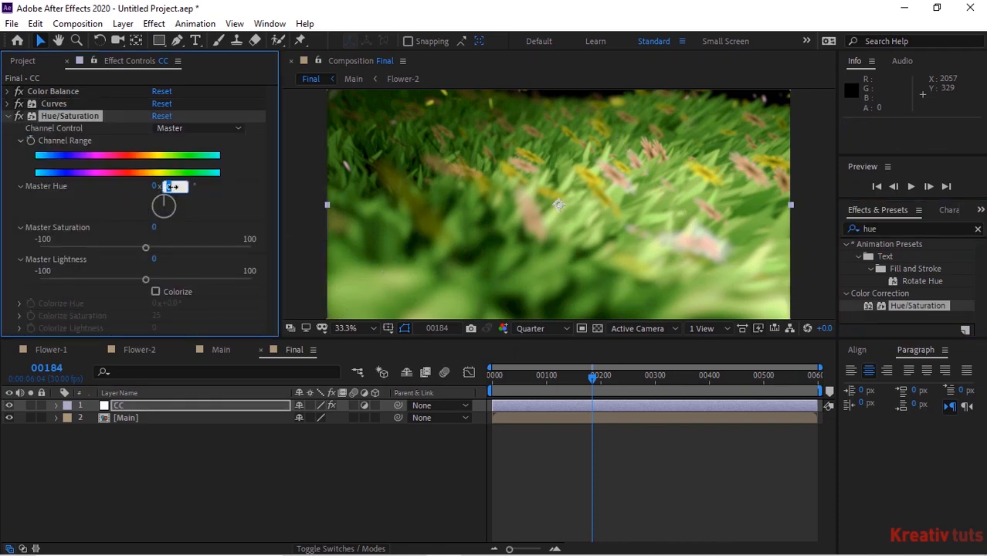
pyautogui.click(155, 227)
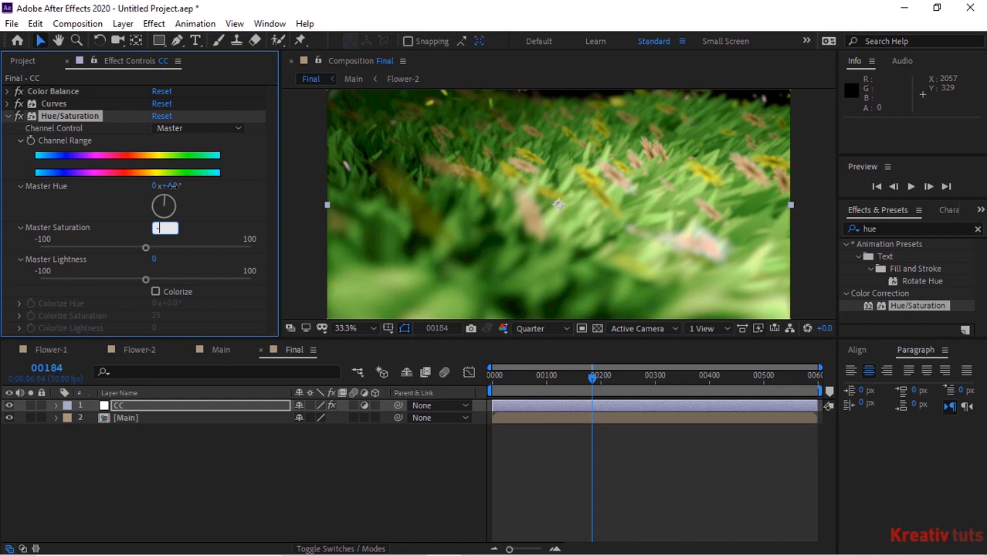
pyautogui.press('Return')
# - Duplicate the Color Balance effect and set the copy's Shadow Blue Balance to 100, Midtone Red Balance to 52 and Midtone Green Balance to 19
pyautogui.click(53, 92)
pyautogui.hotkey('ctrl', 'd')
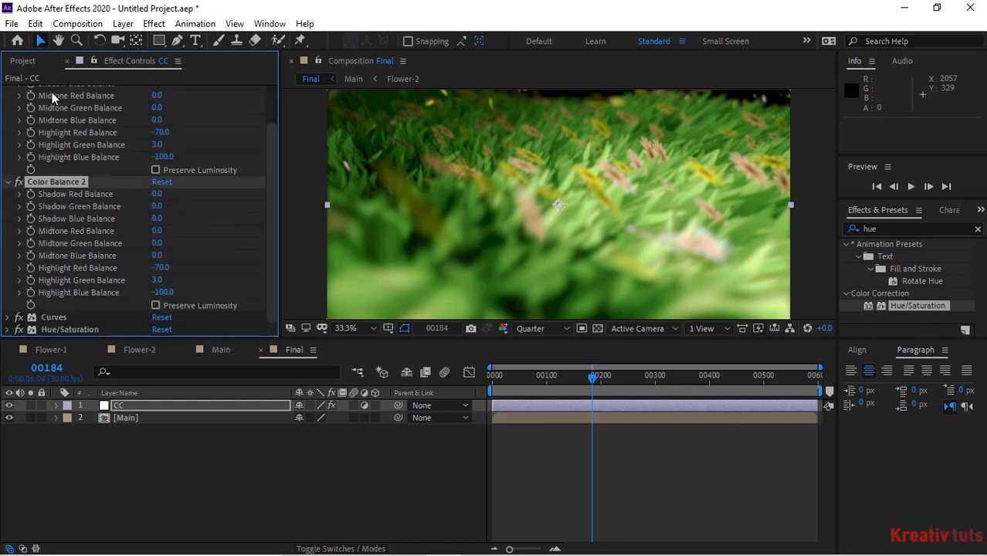
pyautogui.click(158, 220)
pyautogui.write('100')
pyautogui.press('Tab')
pyautogui.write('52')
pyautogui.press('Tab')
pyautogui.write('1')
pyautogui.press('Return')
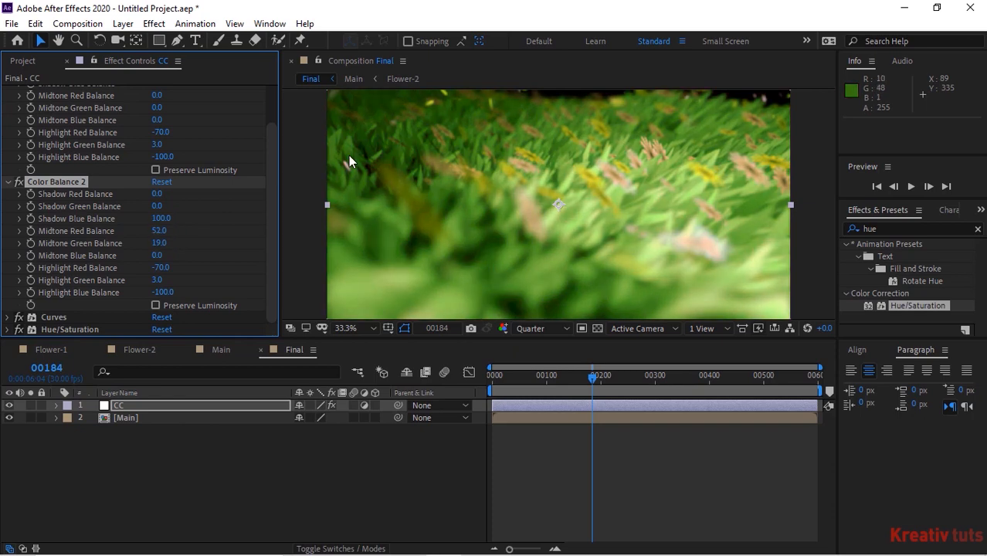
# - Move the duplicated Color Balance effect below Hue/Saturation on the CC layer and collapse both Color Balance effects
pyautogui.click(8, 181)
pyautogui.moveTo(54, 226); pyautogui.dragTo(61, 271)
pyautogui.click(8, 91)
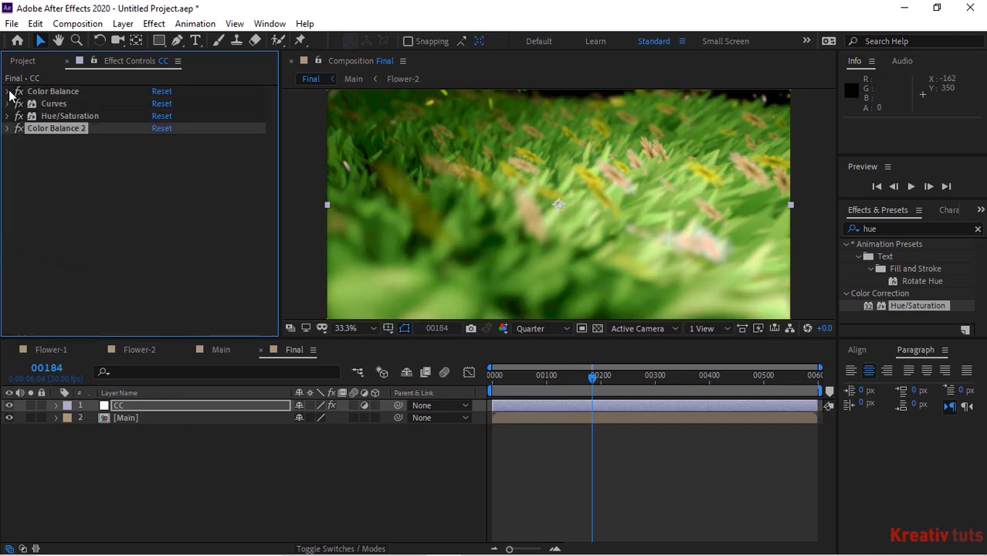
# - Set the Highlight Red, Green and Blue Balance of Color Balance 2 to 0 and collapse the effect
pyautogui.click(8, 128)
pyautogui.click(160, 177)
pyautogui.press('Tab')
pyautogui.press('Tab')
pyautogui.press('Tab')
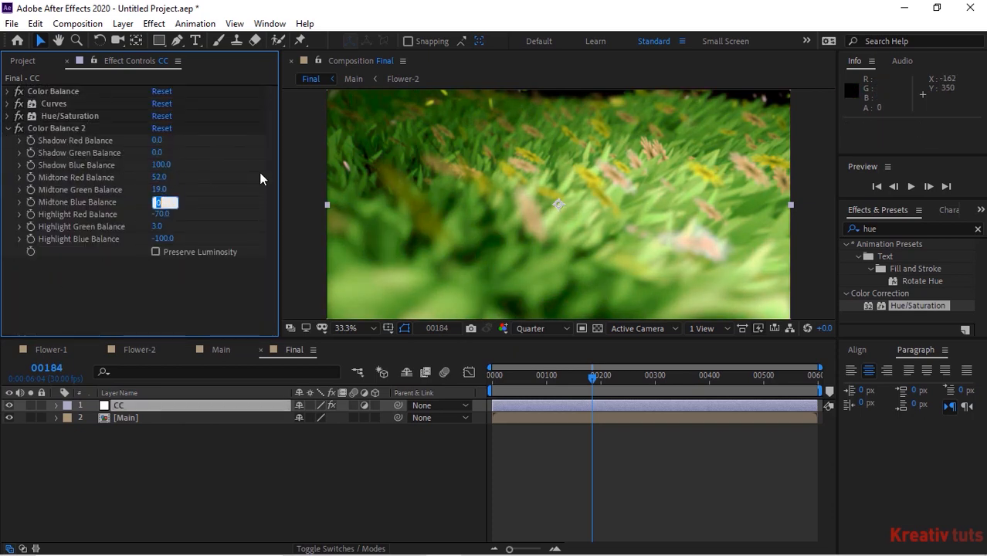
pyautogui.write('0')
pyautogui.press('Tab')
pyautogui.write('0')
pyautogui.press('Tab')
pyautogui.write('0')
pyautogui.press('Return')
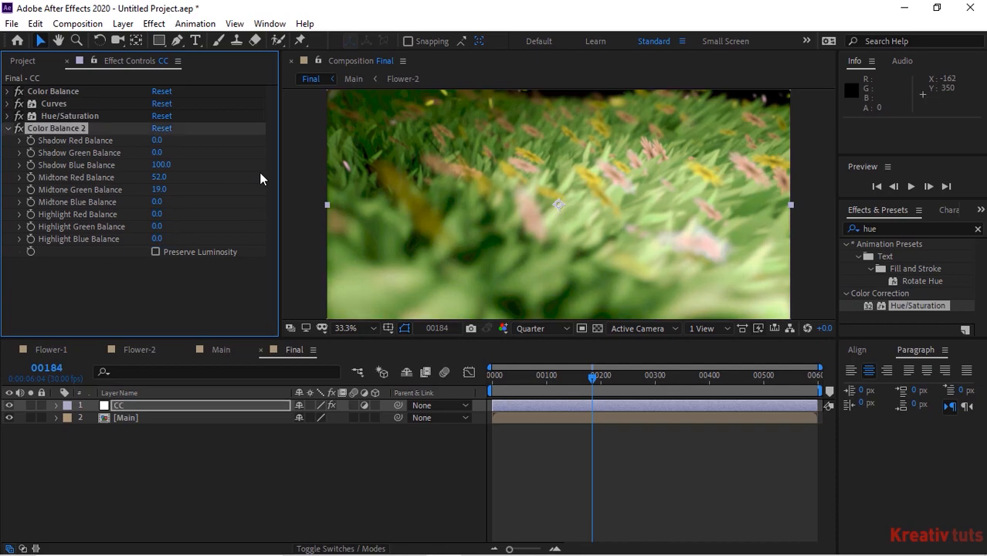
pyautogui.click(122, 276)
pyautogui.click(8, 128)
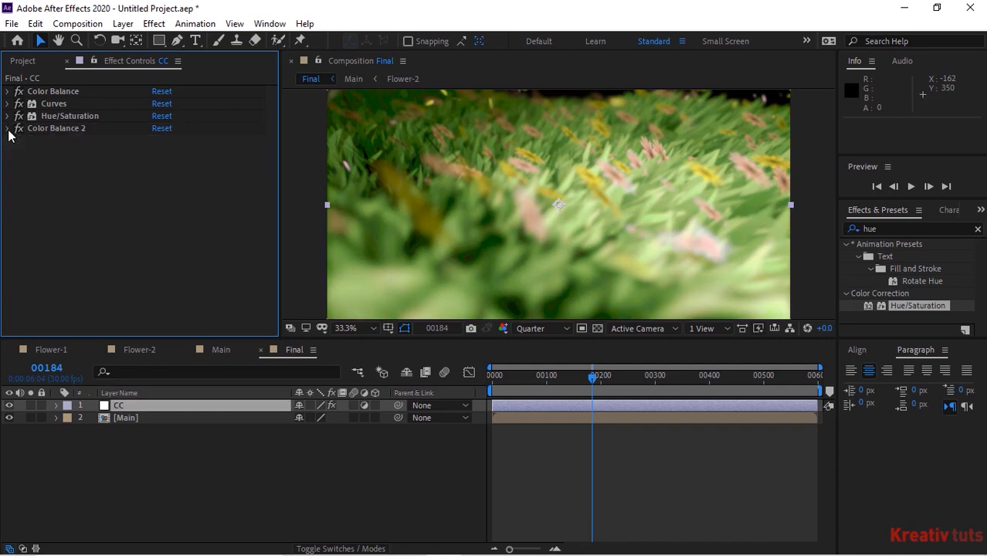
pyautogui.click(8, 132)
# - Add a new adjustment layer to the Final composition and name it Blur
pyautogui.rightClick(143, 484)
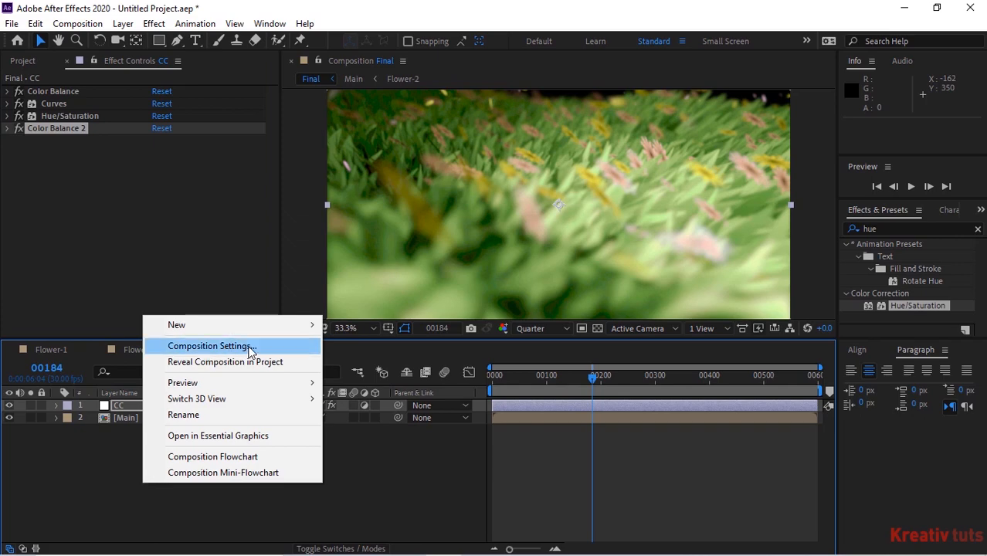
pyautogui.moveTo(280, 326)
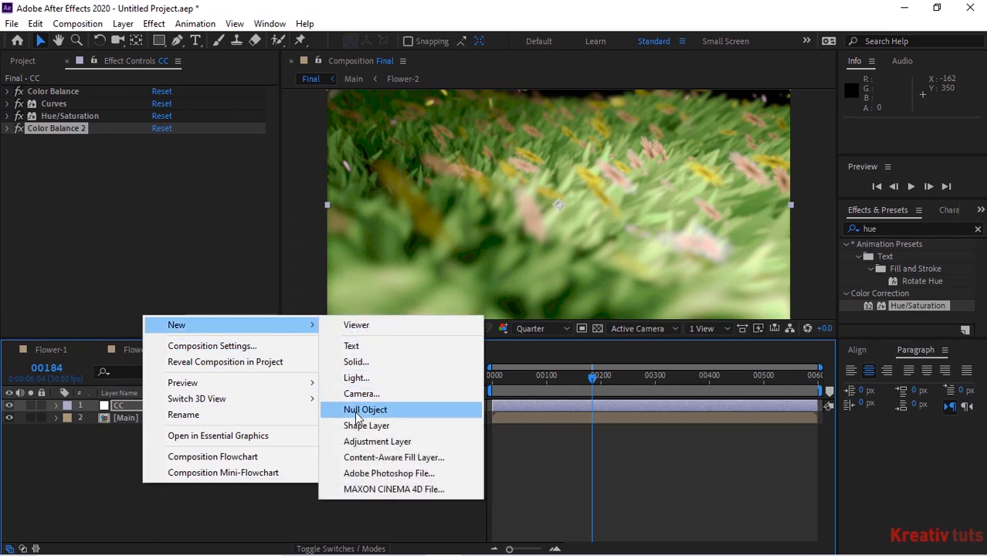
pyautogui.click(355, 441)
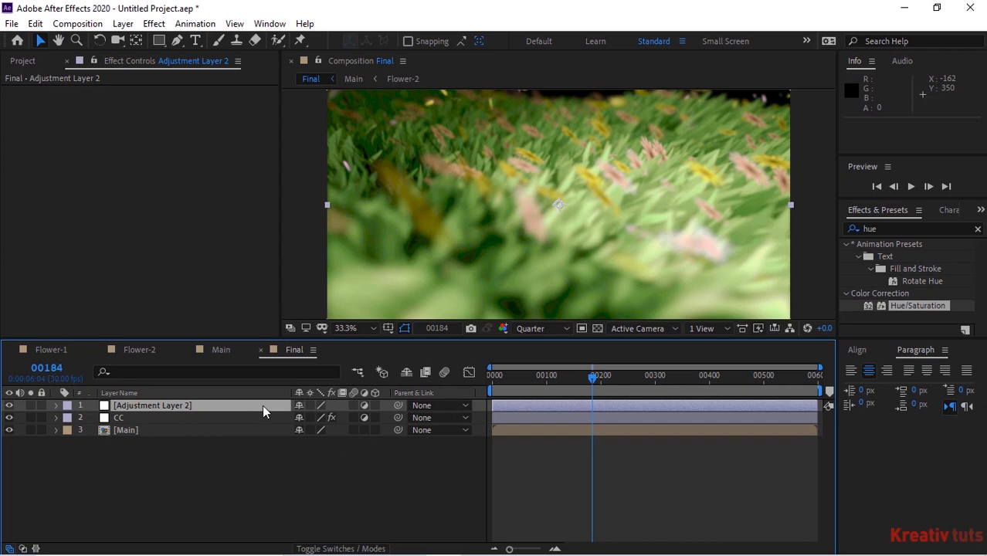
pyautogui.press('Return')
pyautogui.write('Blu')
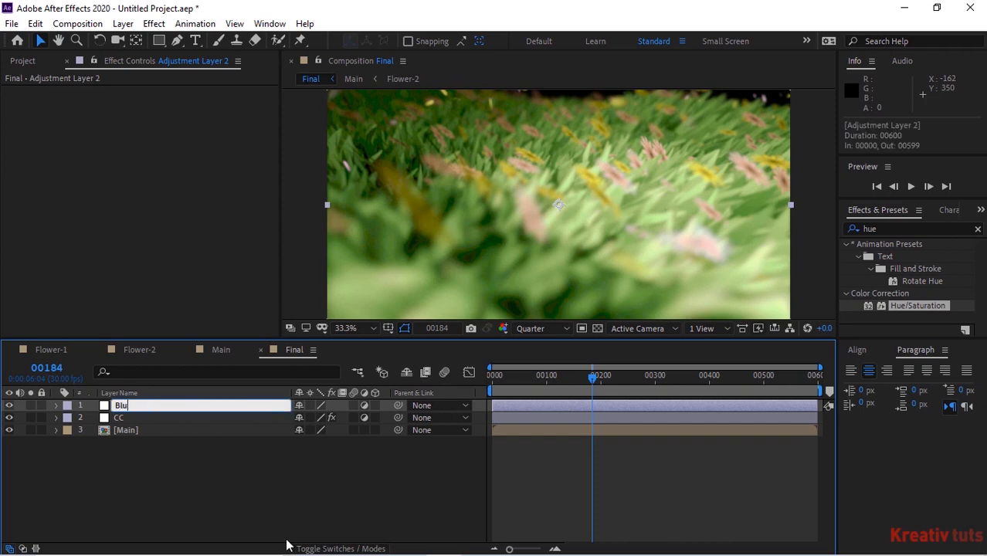
pyautogui.write('r')
pyautogui.press('Return')
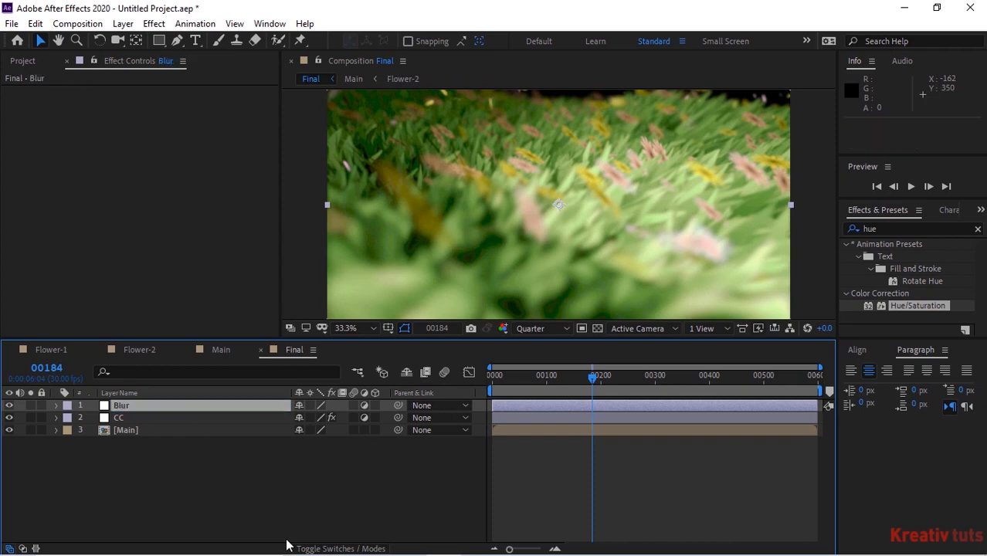
# - Find the Compound Blur effect and apply it to the Blur adjustment layer
pyautogui.click(927, 230)
pyautogui.write('blur')
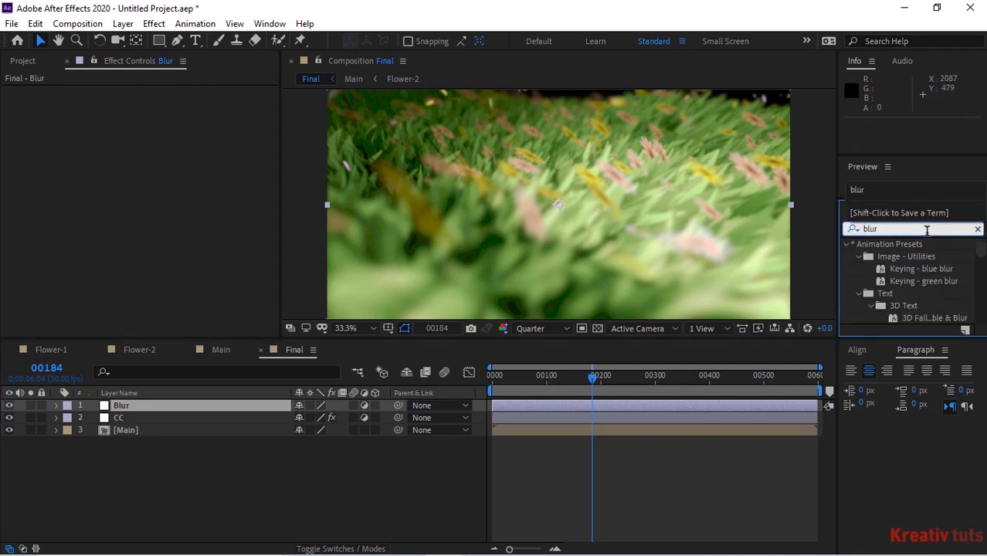
pyautogui.write('com')
pyautogui.hotkey('shift', 'End')
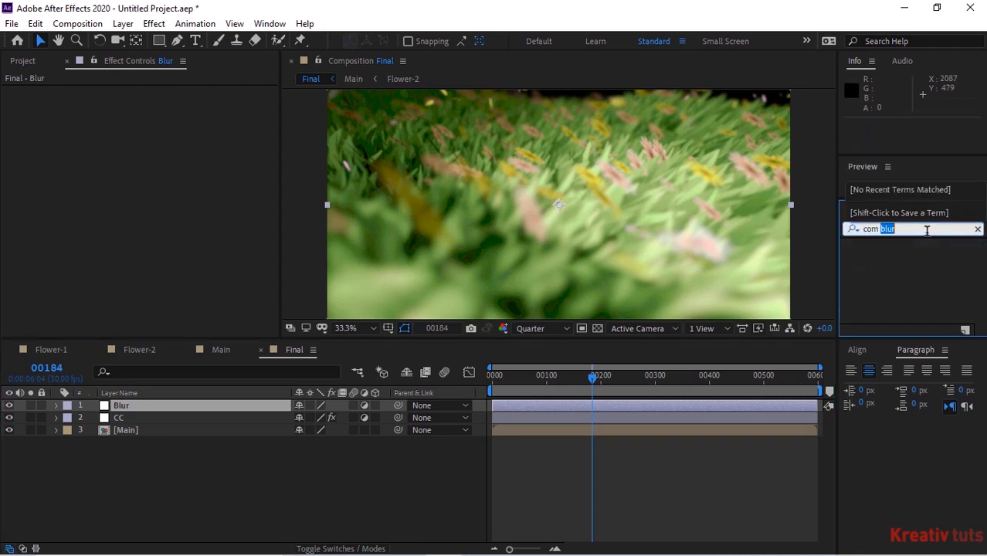
pyautogui.press('BackSpace')
pyautogui.write('pou')
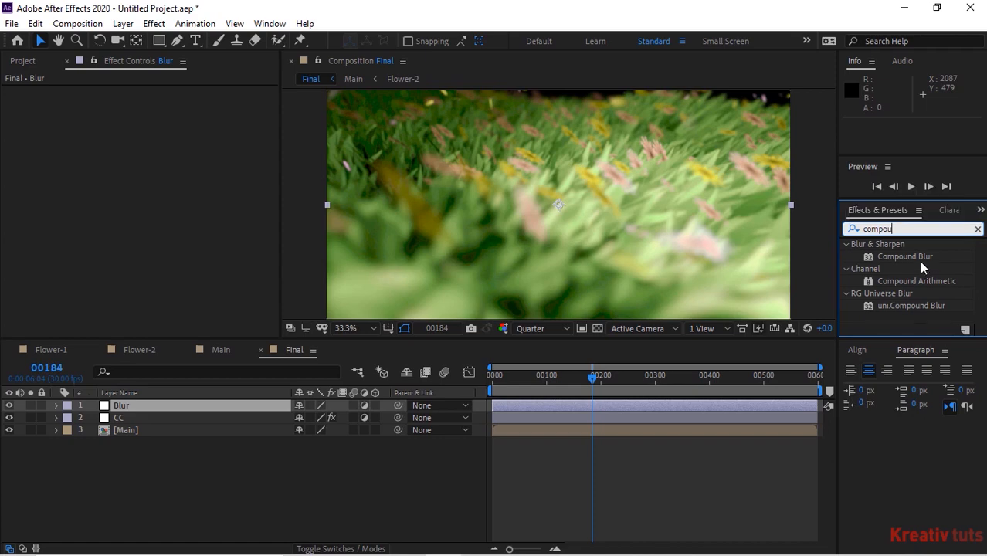
pyautogui.moveTo(919, 260); pyautogui.dragTo(174, 145)
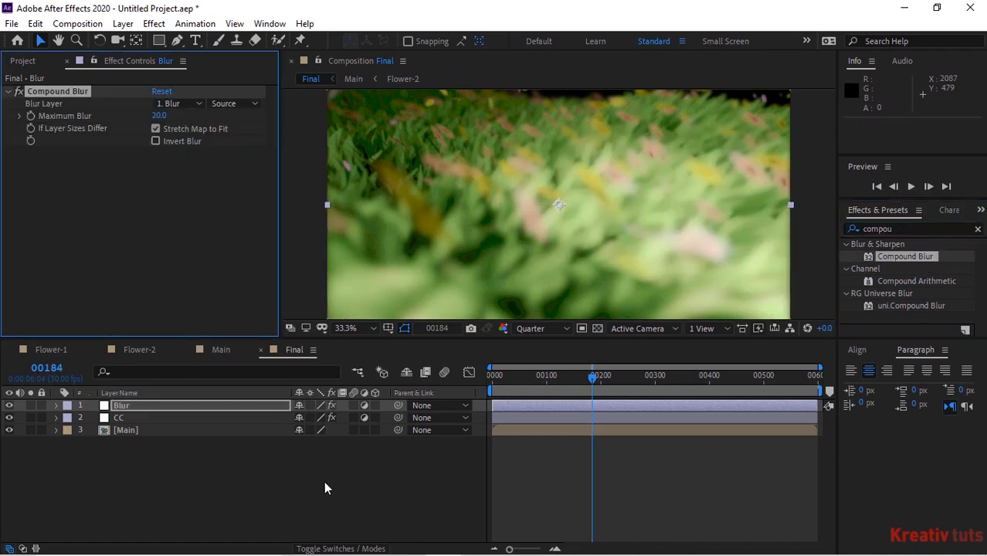
# - Set the Blur layer's blending mode to Overlay and deselect the layer
pyautogui.click(340, 549)
pyautogui.click(312, 406)
pyautogui.click(370, 330)
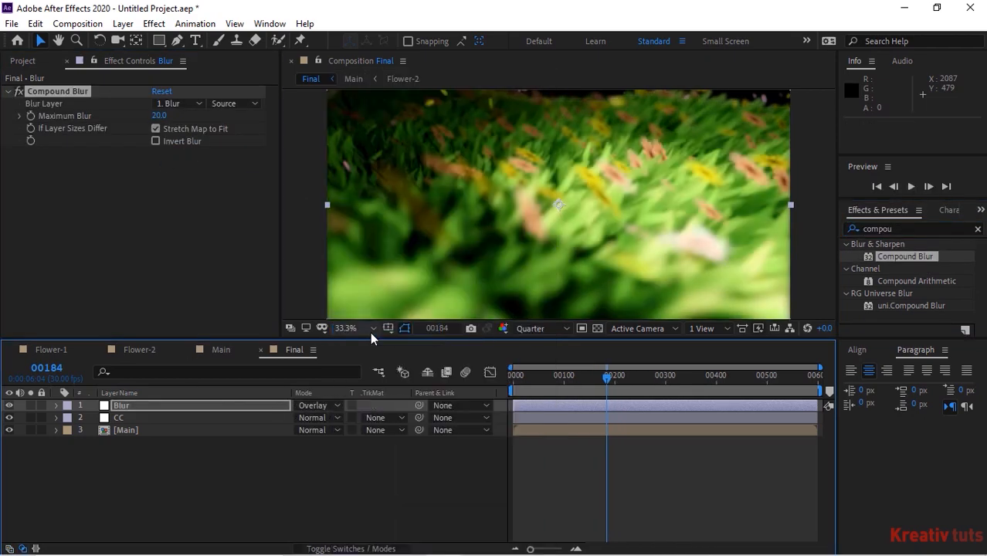
pyautogui.click(264, 463)
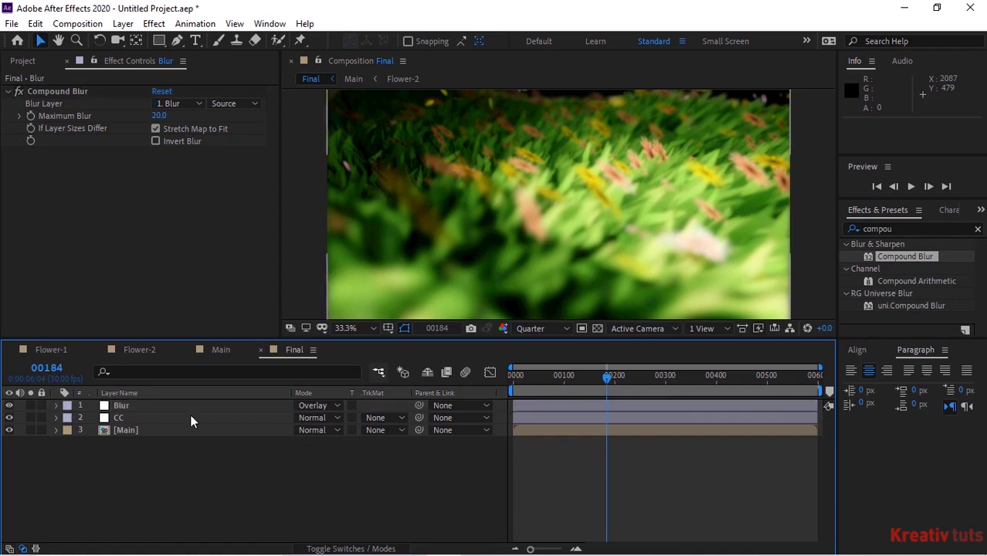
# - Set the preview resolution of the Final composition to Full
pyautogui.click(526, 329)
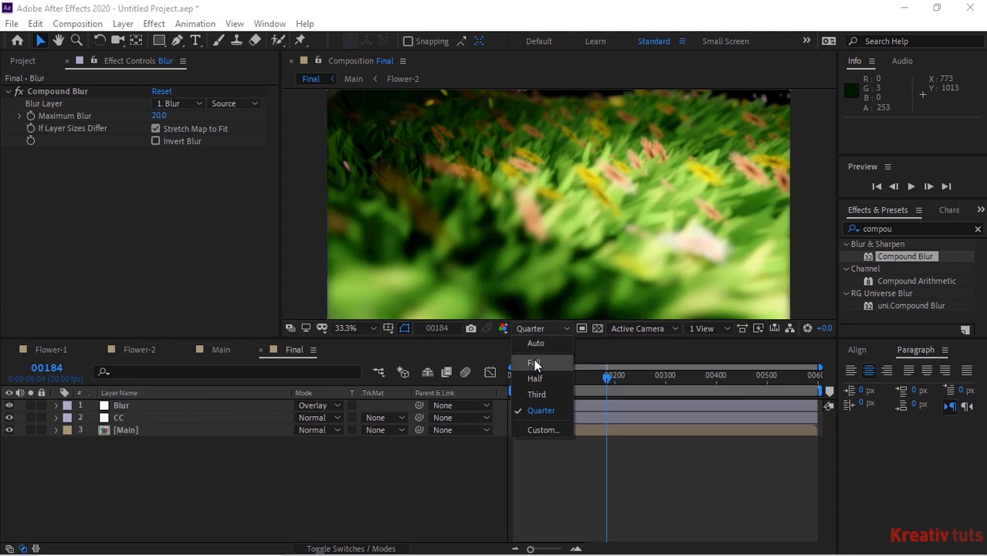
pyautogui.click(535, 364)
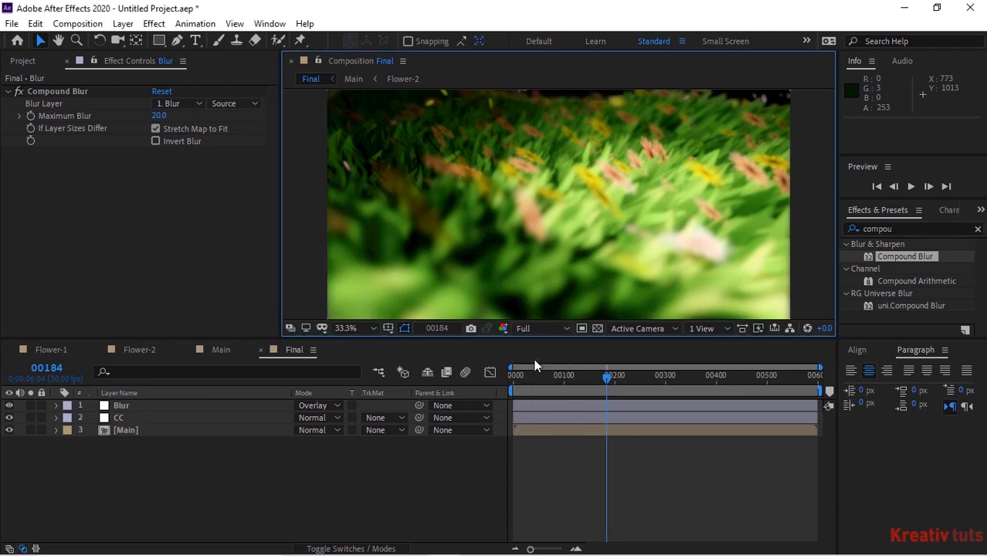
pyautogui.click(672, 279)
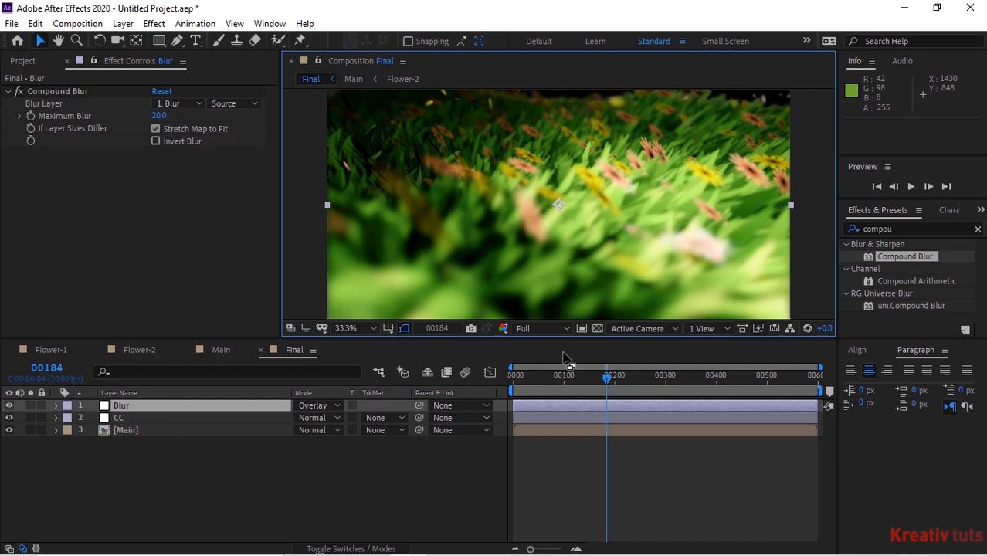
# - Examine the blurred, graded flower field in the Final composition at several magnifications
pyautogui.press(',')
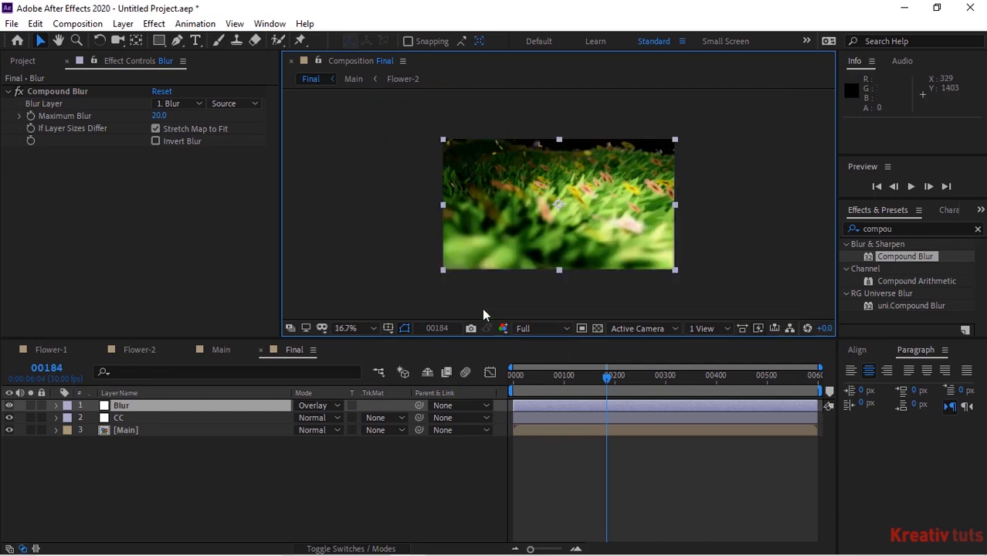
pyautogui.press('.')
pyautogui.press('/')
pyautogui.press(',')
pyautogui.press(',')
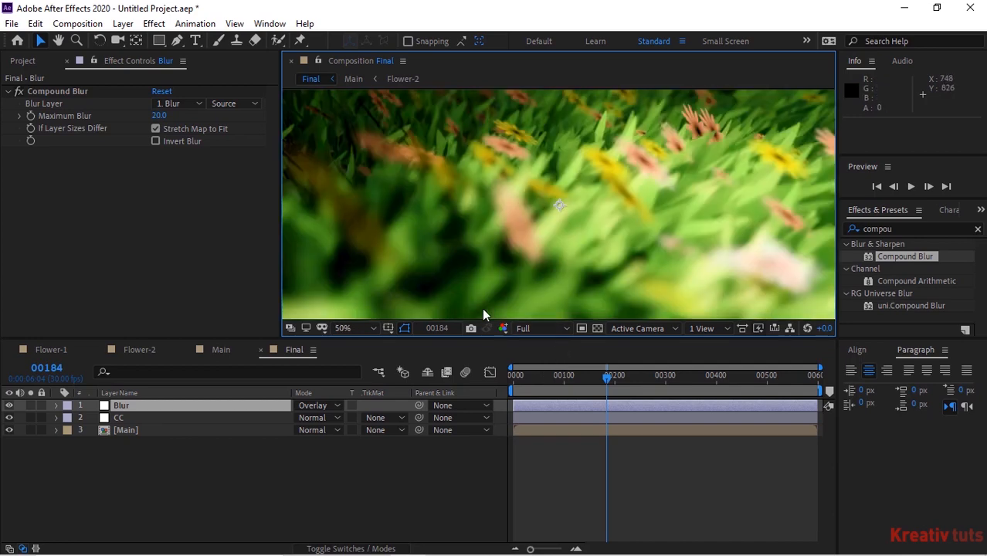
pyautogui.press(',')
pyautogui.press(',')
pyautogui.press('.')
pyautogui.press('.')
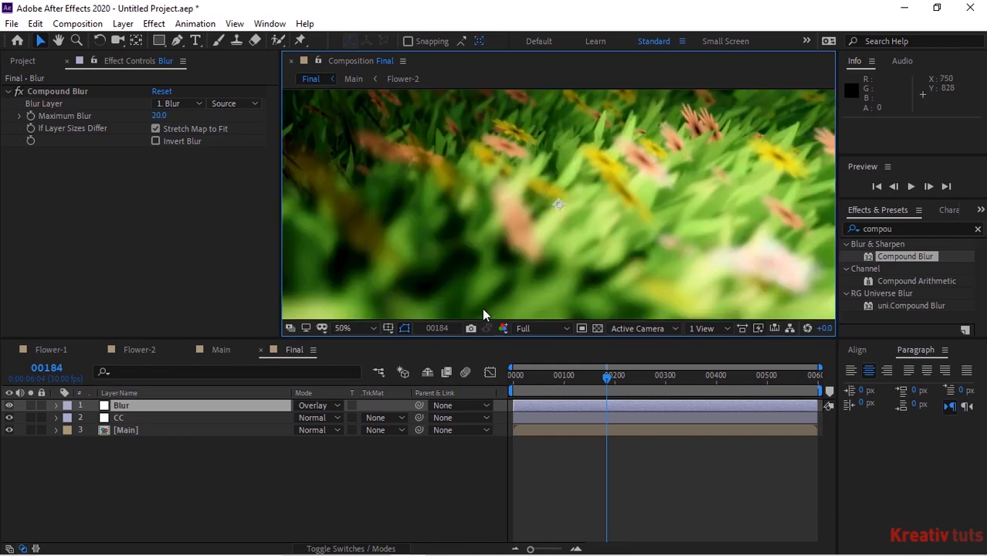